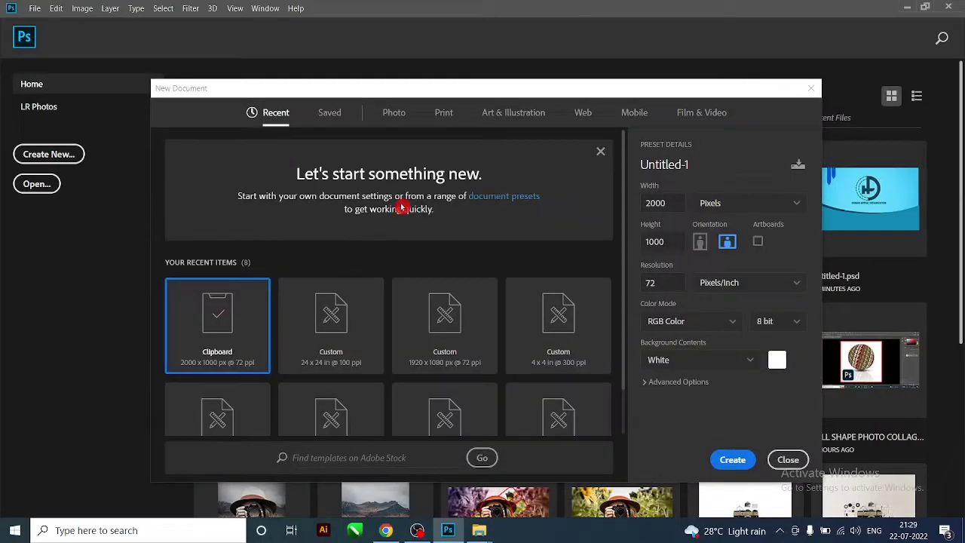
Create a blank 24 × 24 in, 100 ppi document from the recent Custom preset, then collapse the Character panel.
{"action": "left_click", "coordinate": [340, 333]}
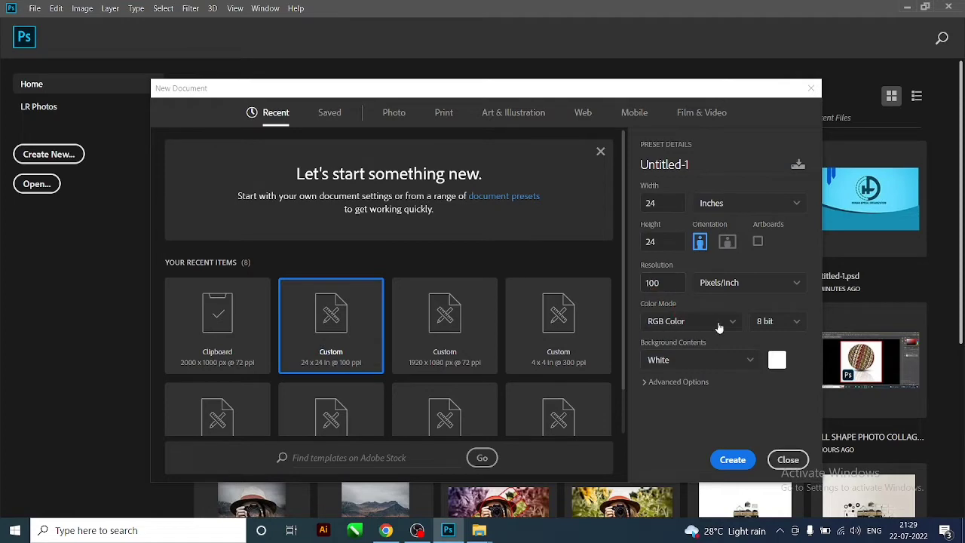
{"action": "left_click", "coordinate": [731, 459]}
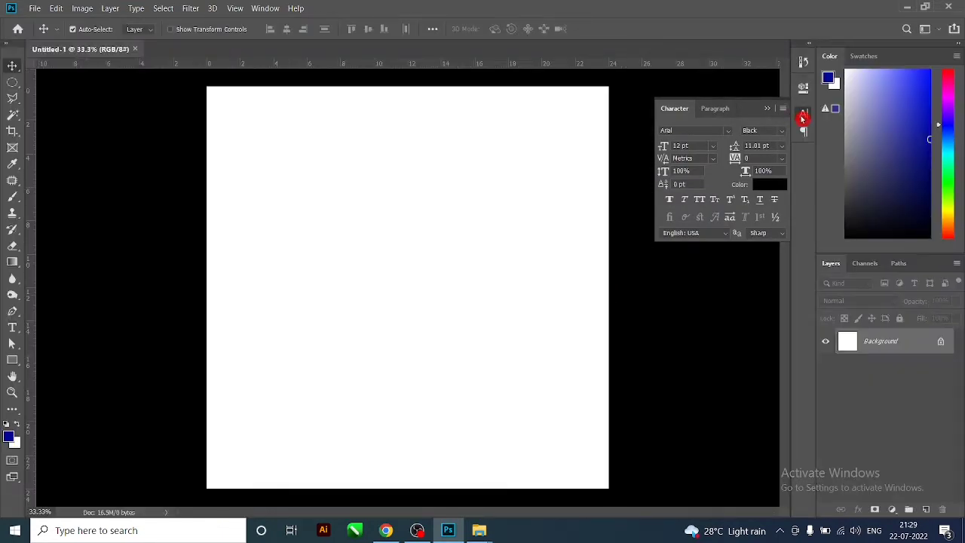
{"action": "left_click", "coordinate": [802, 119]}
Place lightbulb_111547856_1000 from the New folder into the document, rotated -90° so the socket points right.
{"action": "left_click", "coordinate": [906, 8]}
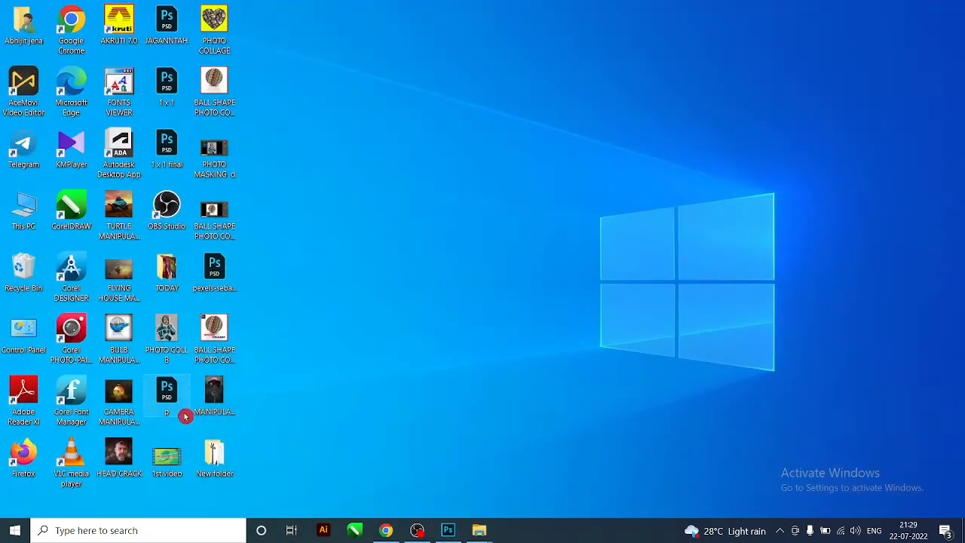
{"action": "double_click", "coordinate": [225, 454]}
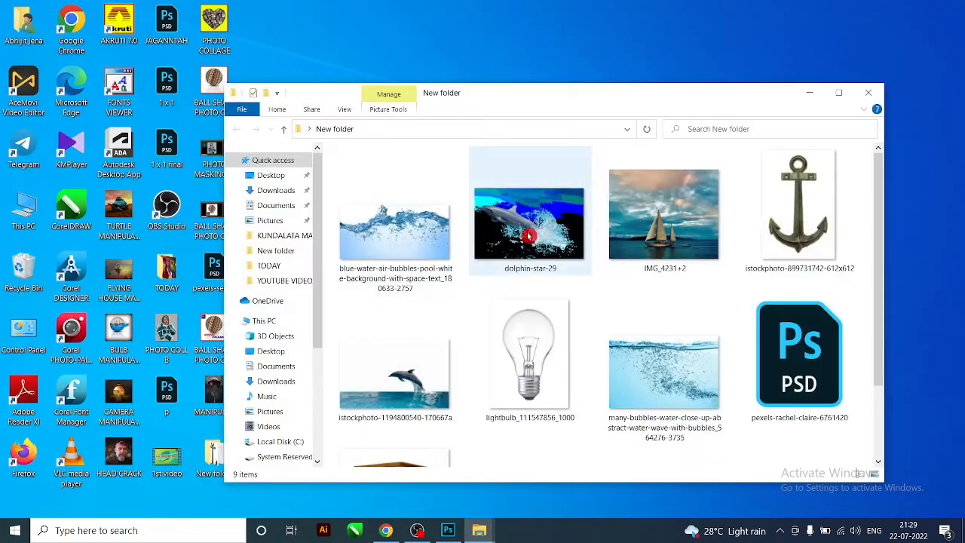
{"action": "double_click", "coordinate": [753, 93]}
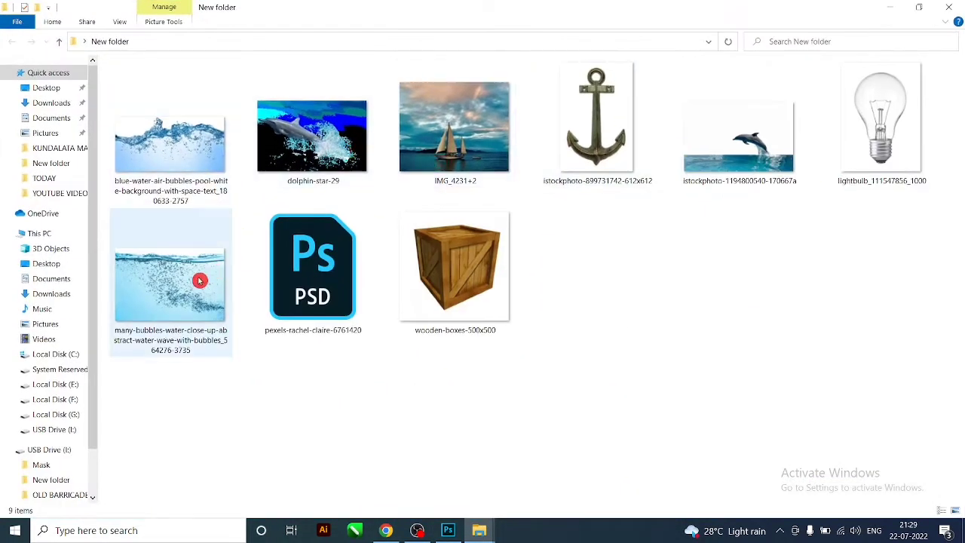
{"action": "mouse_move", "coordinate": [891, 136]}
{"action": "left_mouse_down"}
{"action": "mouse_move", "coordinate": [454, 536]}
{"action": "mouse_move", "coordinate": [461, 340]}
{"action": "left_mouse_up"}
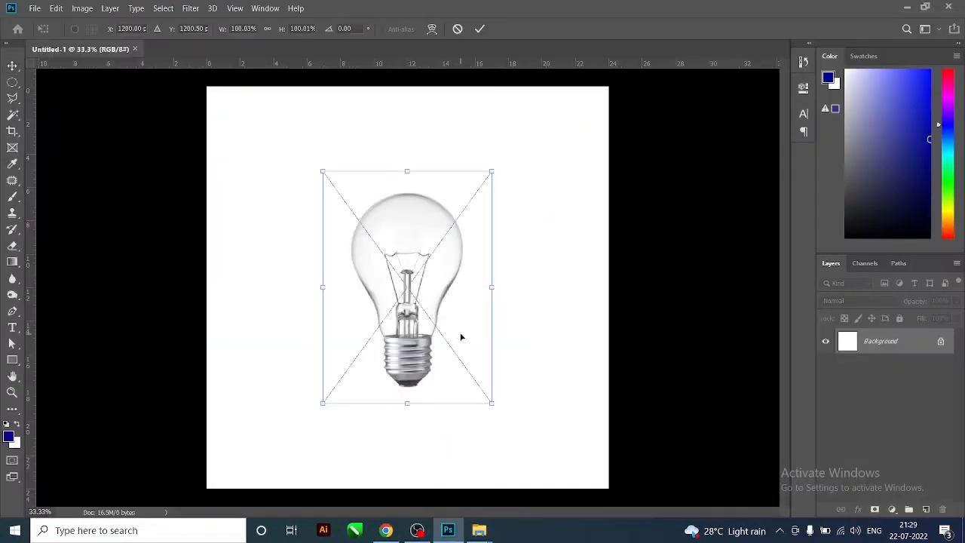
{"action": "left_click_drag", "start_coordinate": [539, 321], "coordinate": [440, 153]}
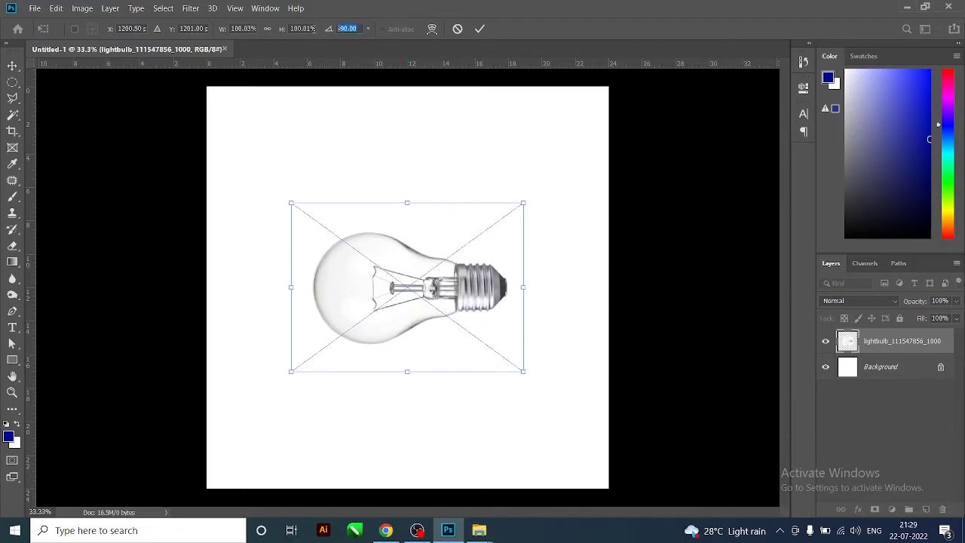
{"action": "left_click", "coordinate": [422, 144]}
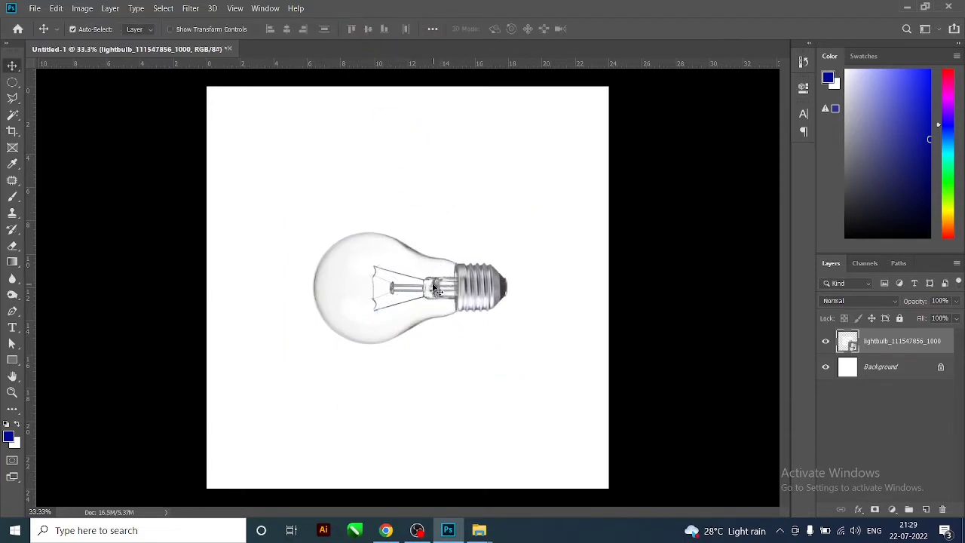
Enlarge the lightbulb to about 157% and rasterize its layer.
{"action": "key", "text": "ctrl+t"}
{"action": "left_click_drag", "start_coordinate": [523, 201], "coordinate": [596, 125]}
{"action": "key", "text": "Return"}
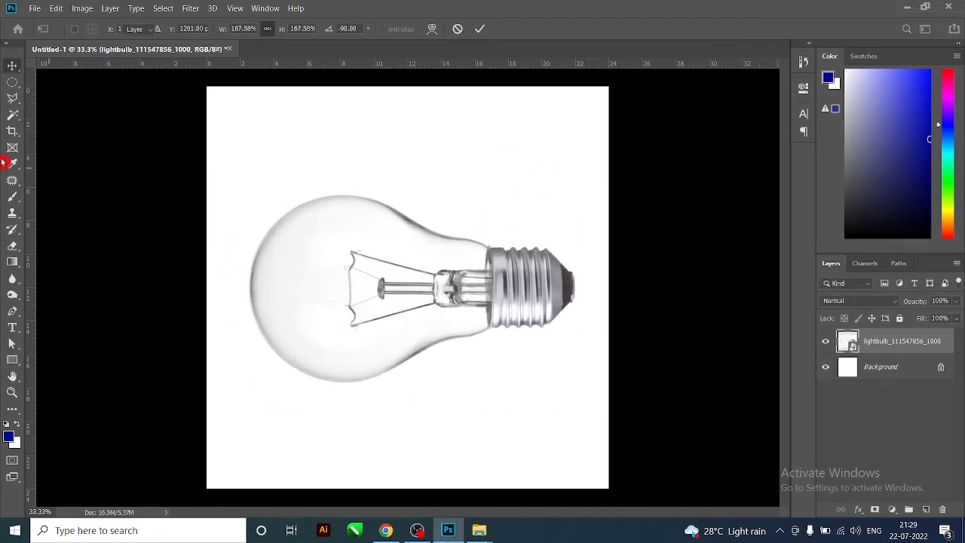
{"action": "left_click", "coordinate": [13, 115]}
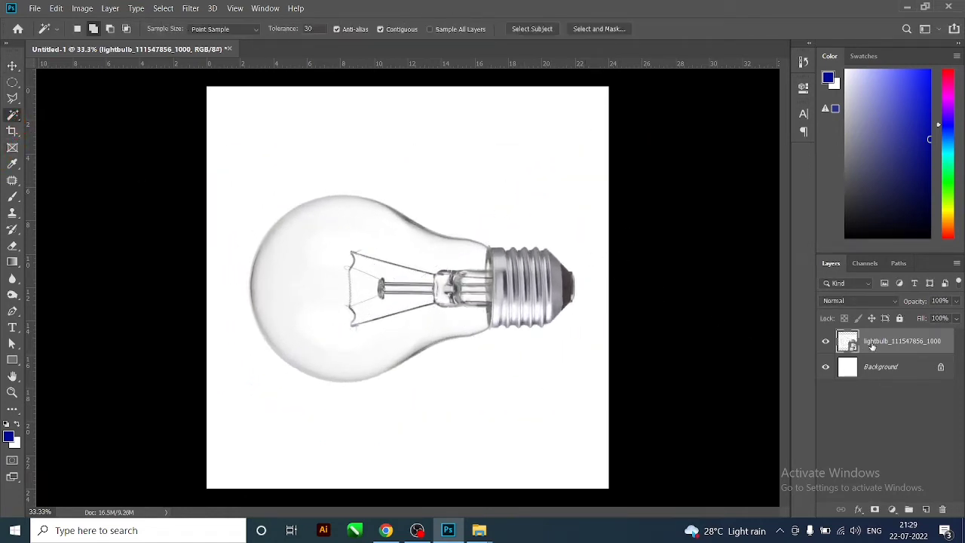
{"action": "right_click", "coordinate": [872, 345]}
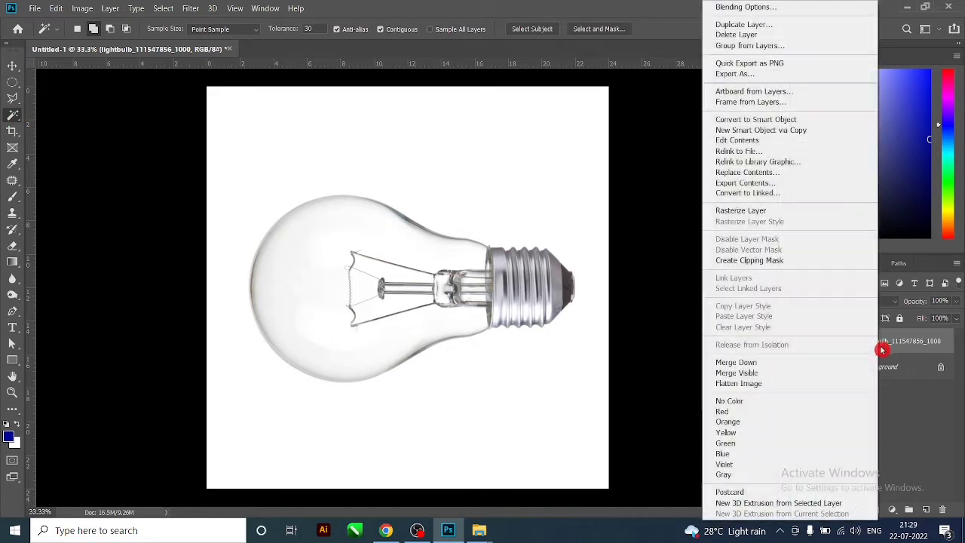
{"action": "left_click", "coordinate": [746, 210]}
Delete the white area around the bulb with Magic Wand and hide the Background layer.
{"action": "left_click", "coordinate": [462, 231]}
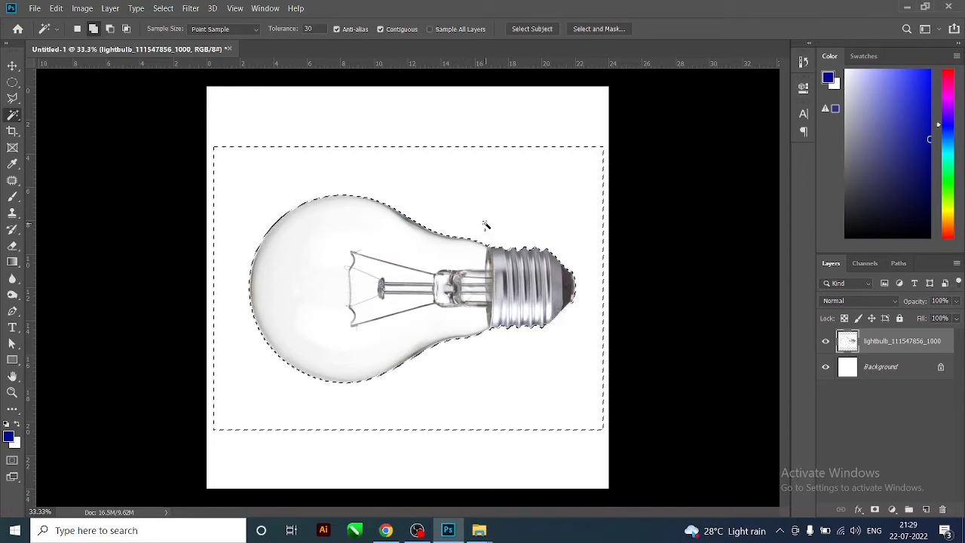
{"action": "right_click", "coordinate": [485, 225]}
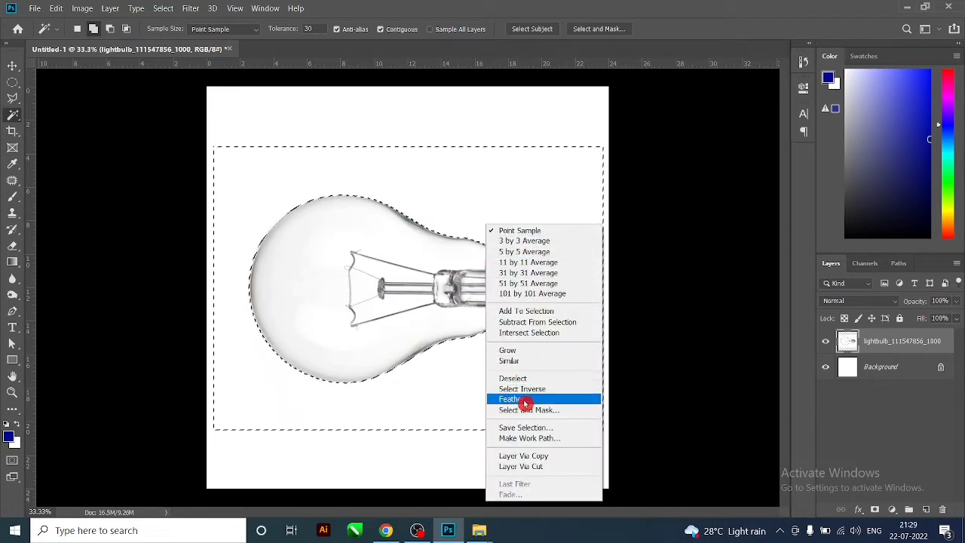
{"action": "left_click", "coordinate": [471, 211]}
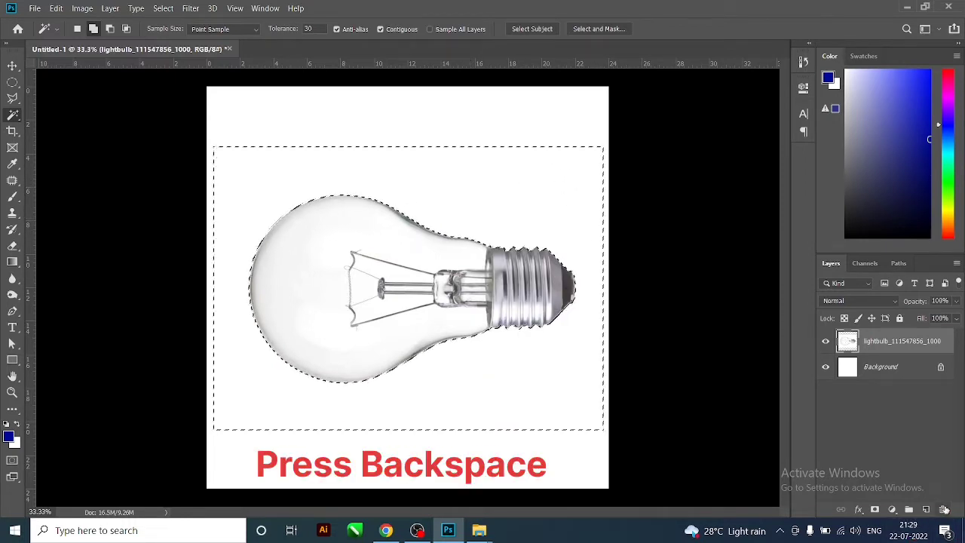
{"action": "key", "text": "BackSpace"}
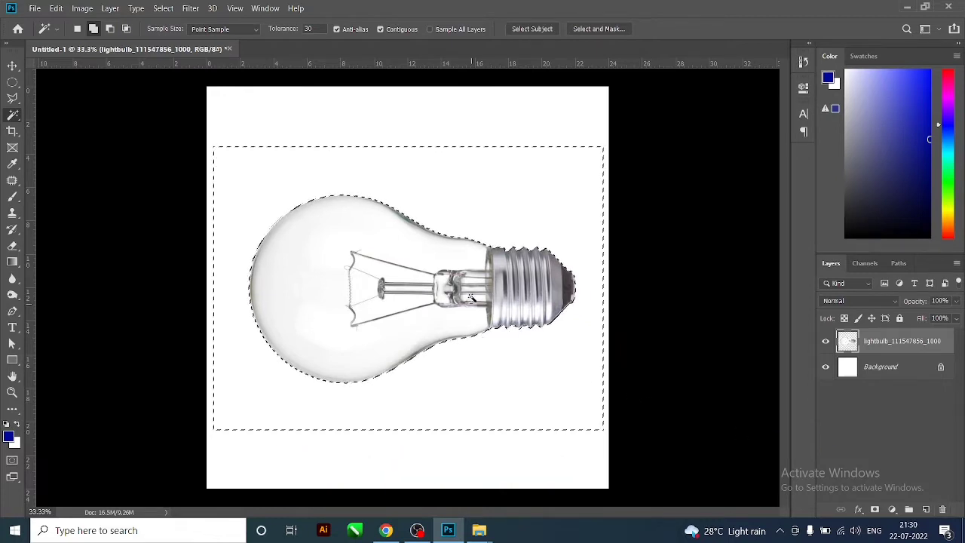
{"action": "key", "text": "ctrl+d"}
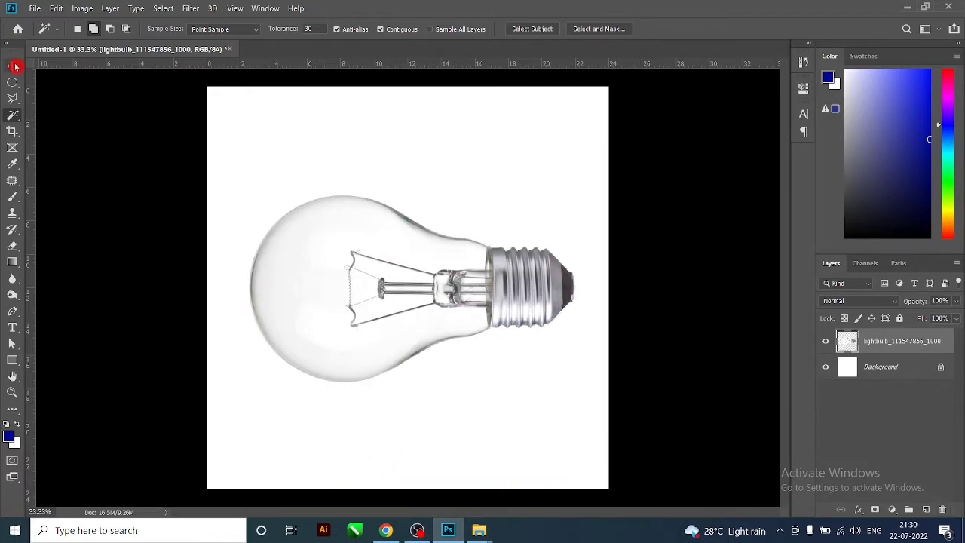
{"action": "left_click", "coordinate": [15, 66]}
{"action": "left_click", "coordinate": [825, 366]}
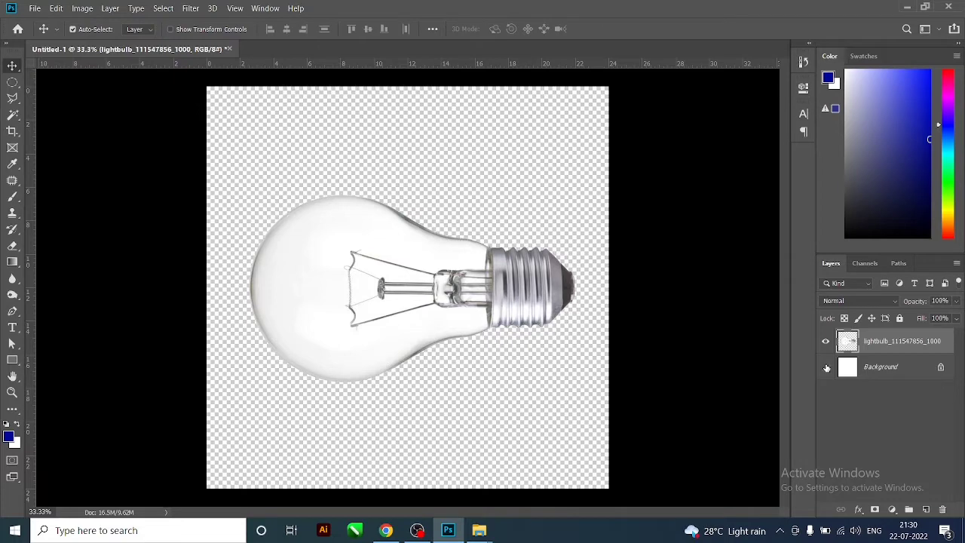
Show the Background again and patch the filament out with clean glass from the left.
{"action": "left_click", "coordinate": [826, 366]}
{"action": "left_click_drag", "start_coordinate": [460, 279], "coordinate": [455, 276]}
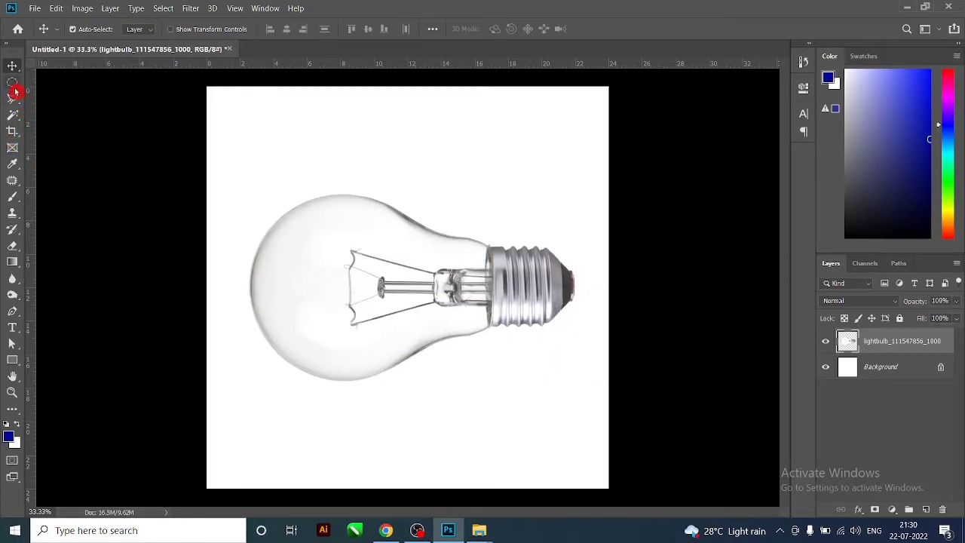
{"action": "left_click", "coordinate": [13, 181]}
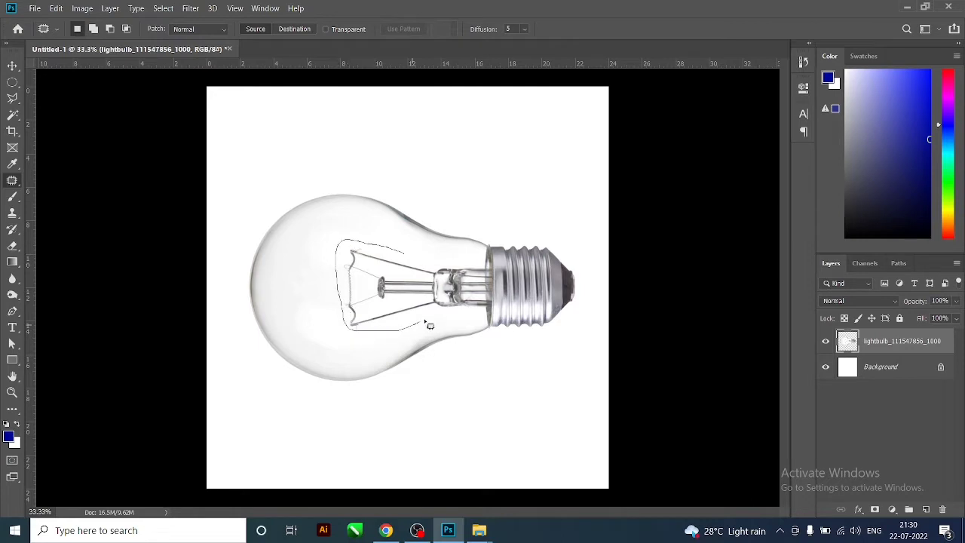
{"action": "left_click_drag", "start_coordinate": [400, 258], "coordinate": [348, 247]}
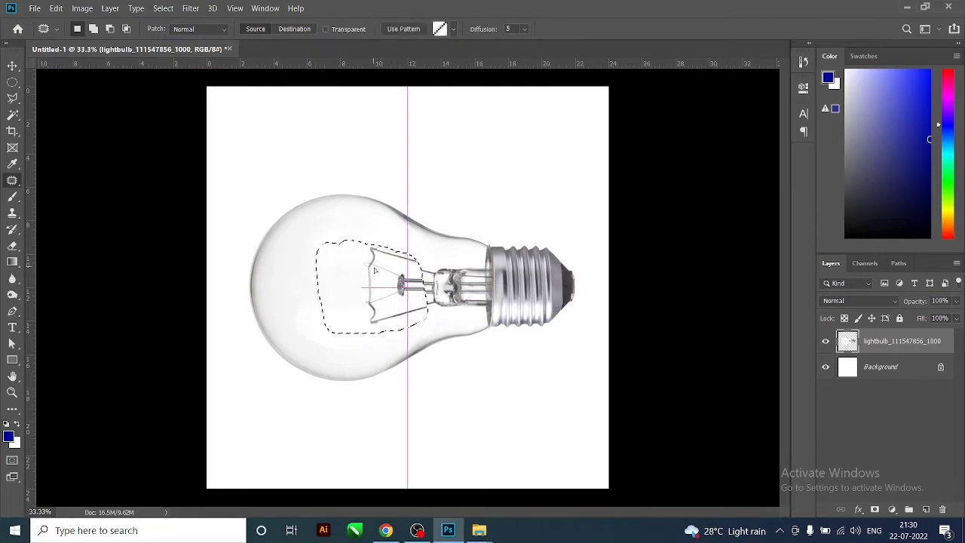
{"action": "left_click_drag", "start_coordinate": [389, 279], "coordinate": [364, 283]}
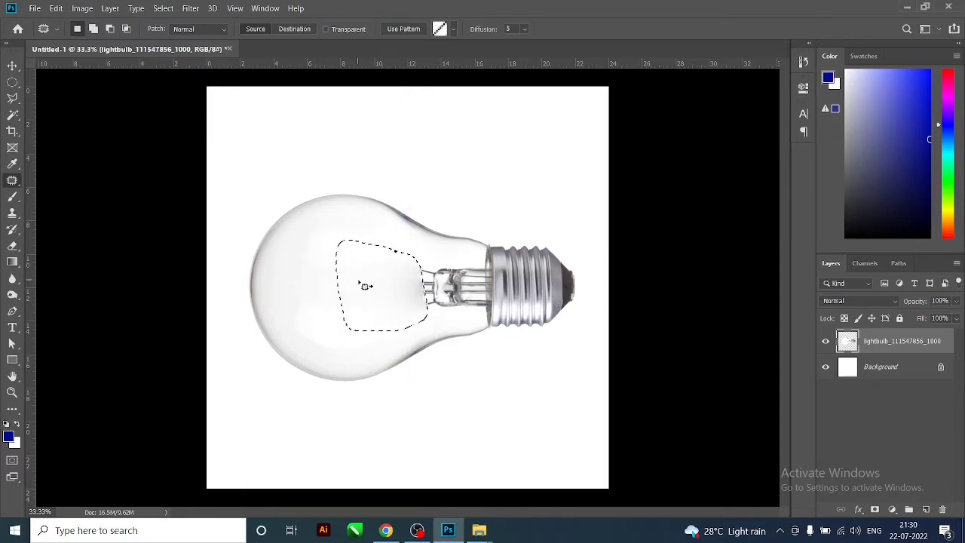
{"action": "key", "text": "ctrl+d"}
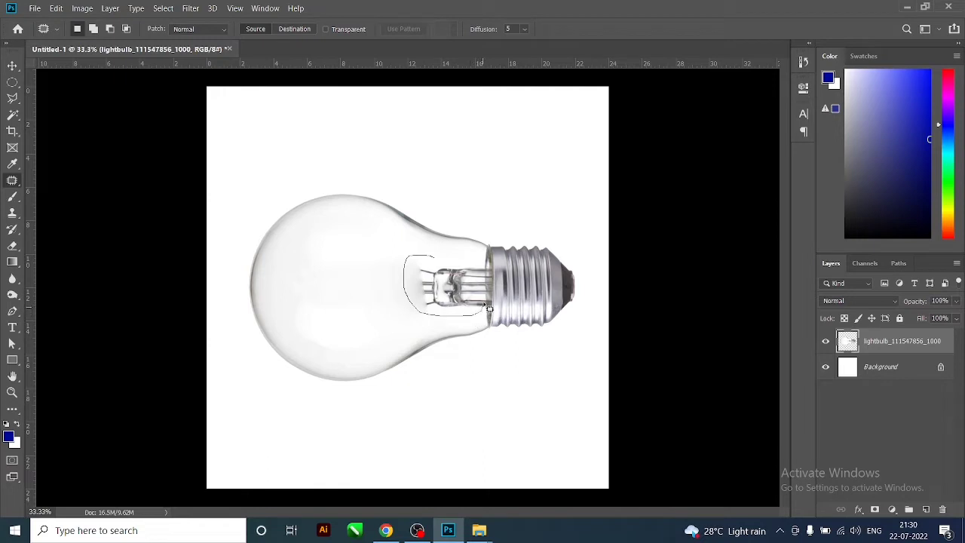
Patch out the stem near the socket with clean glass.
{"action": "left_click_drag", "start_coordinate": [456, 260], "coordinate": [382, 278]}
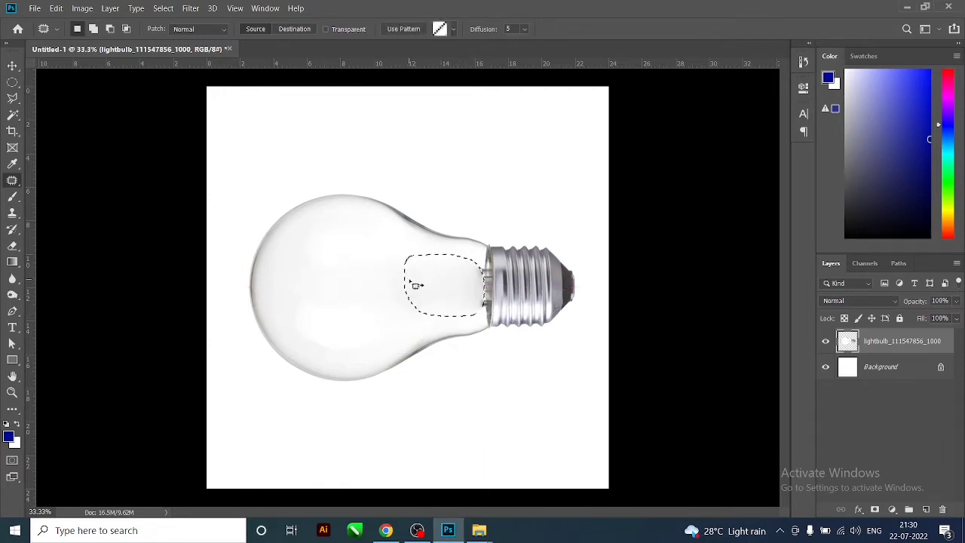
{"action": "key", "text": "ctrl+d"}
{"action": "scroll", "coordinate": [479, 287], "scroll_direction": "up", "scroll_amount": 2}
{"action": "scroll", "coordinate": [484, 267], "scroll_direction": "up", "scroll_amount": 2}
{"action": "scroll", "coordinate": [490, 245], "scroll_direction": "up", "scroll_amount": 2}
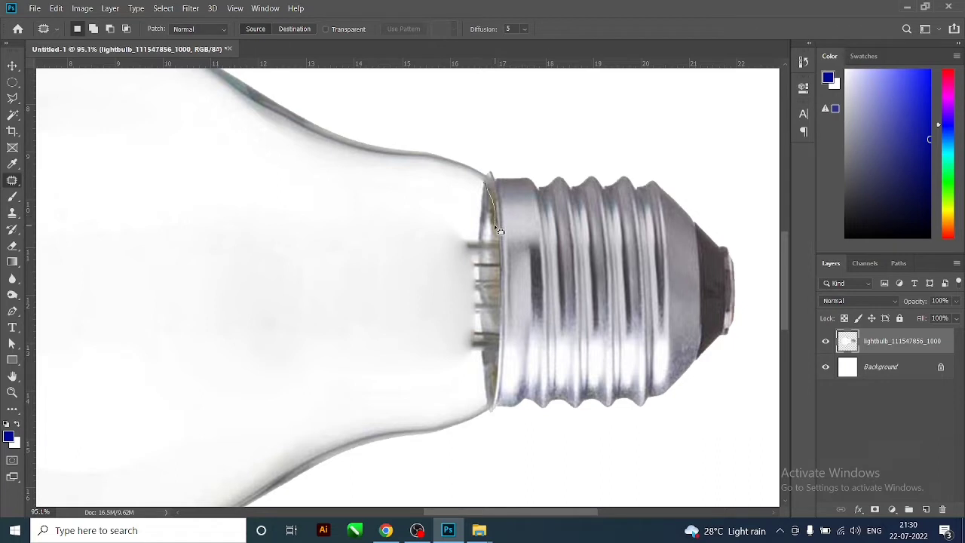
Patch the shadowy glass beside the socket, then zoom out to view the whole bulb.
{"action": "left_click_drag", "start_coordinate": [496, 229], "coordinate": [482, 194]}
{"action": "left_click_drag", "start_coordinate": [359, 265], "coordinate": [476, 199]}
{"action": "left_click_drag", "start_coordinate": [399, 237], "coordinate": [329, 233]}
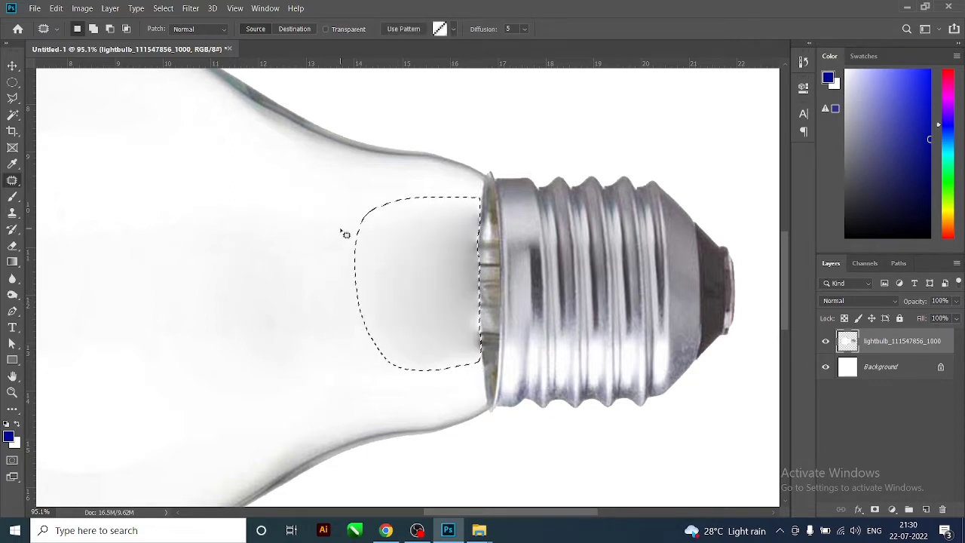
{"action": "key", "text": "ctrl+d"}
{"action": "scroll", "coordinate": [384, 259], "scroll_direction": "down", "scroll_amount": 5}
{"action": "key", "text": "ctrl+0"}
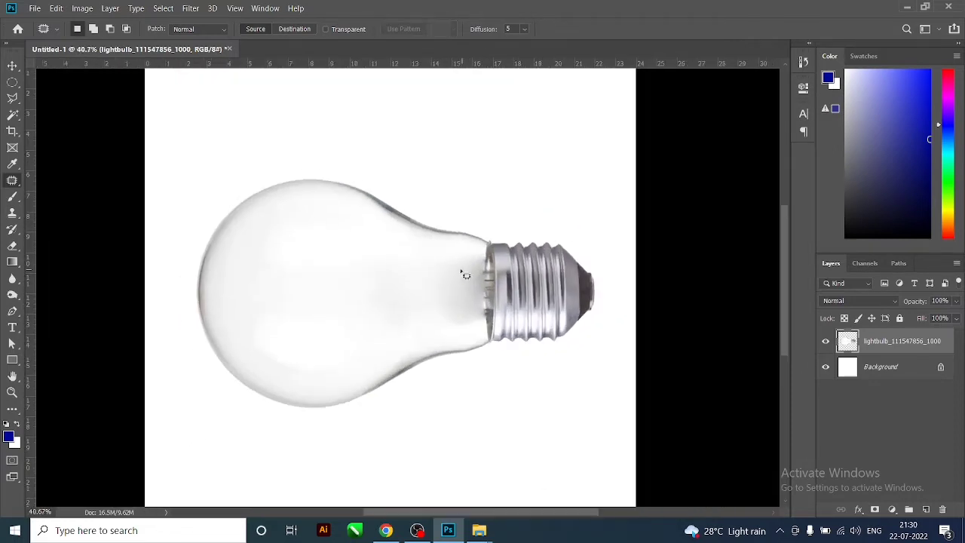
{"action": "left_click", "coordinate": [12, 60]}
{"action": "scroll", "coordinate": [437, 291], "scroll_direction": "up", "scroll_amount": 1}
Place the bubbly water image into the document and rasterize its layer.
{"action": "scroll", "coordinate": [414, 232], "scroll_direction": "down", "scroll_amount": 1}
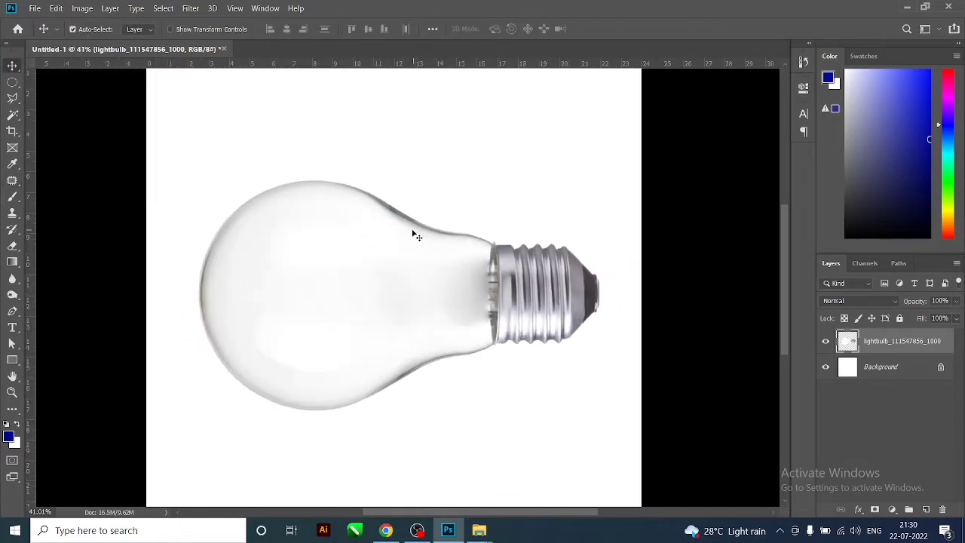
{"action": "scroll", "coordinate": [406, 330], "scroll_direction": "down", "scroll_amount": 1}
{"action": "scroll", "coordinate": [407, 330], "scroll_direction": "up", "scroll_amount": 1}
{"action": "left_click", "coordinate": [906, 7]}
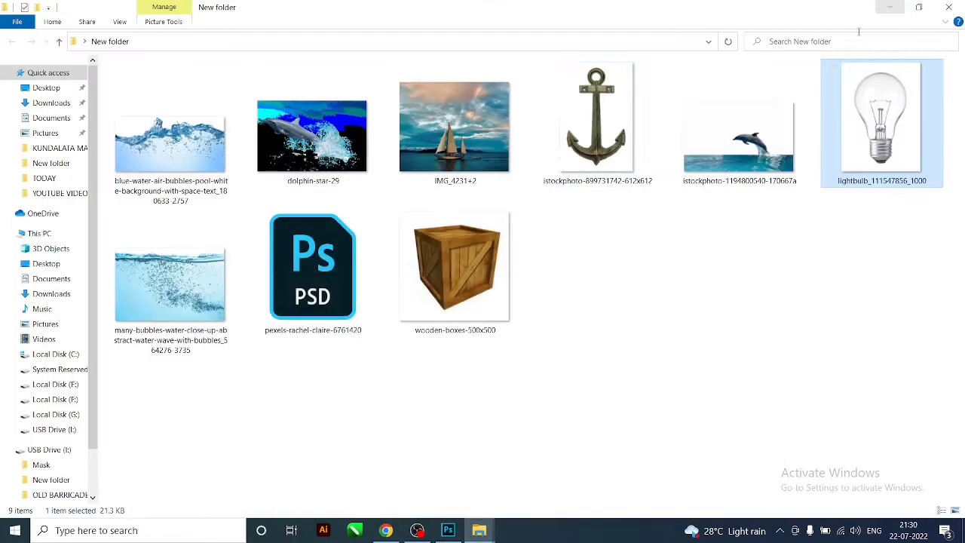
{"action": "mouse_move", "coordinate": [165, 260]}
{"action": "left_mouse_down"}
{"action": "mouse_move", "coordinate": [454, 382]}
{"action": "mouse_move", "coordinate": [429, 296]}
{"action": "left_mouse_up"}
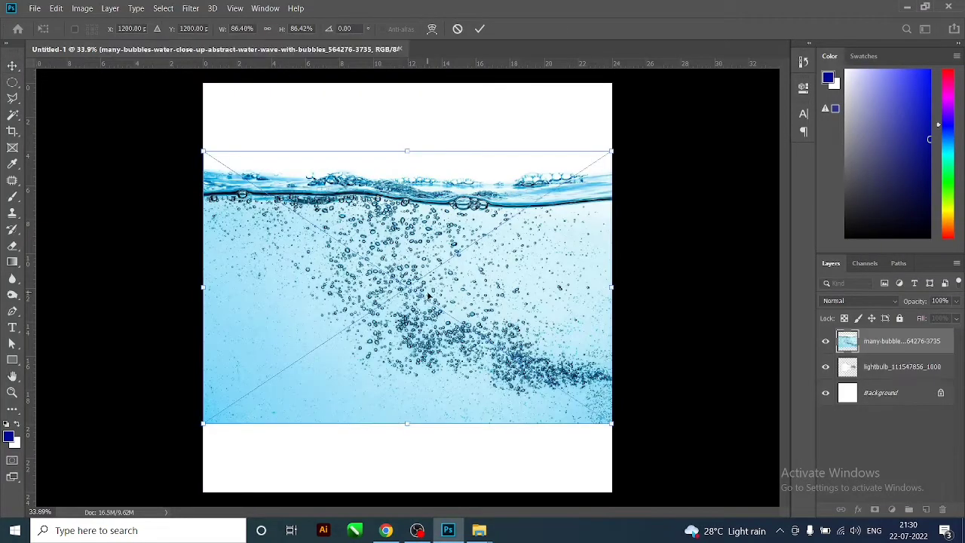
{"action": "key", "text": "Return"}
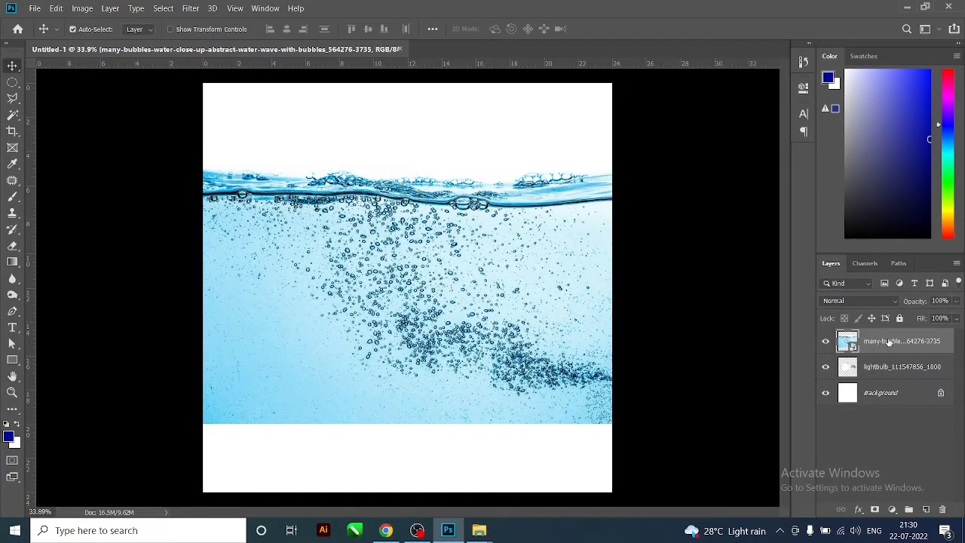
{"action": "right_click", "coordinate": [889, 341]}
{"action": "left_click", "coordinate": [759, 211]}
Shrink the water image to about 65% and shift it left and down inside the bulb.
{"action": "left_click_drag", "start_coordinate": [496, 289], "coordinate": [494, 301]}
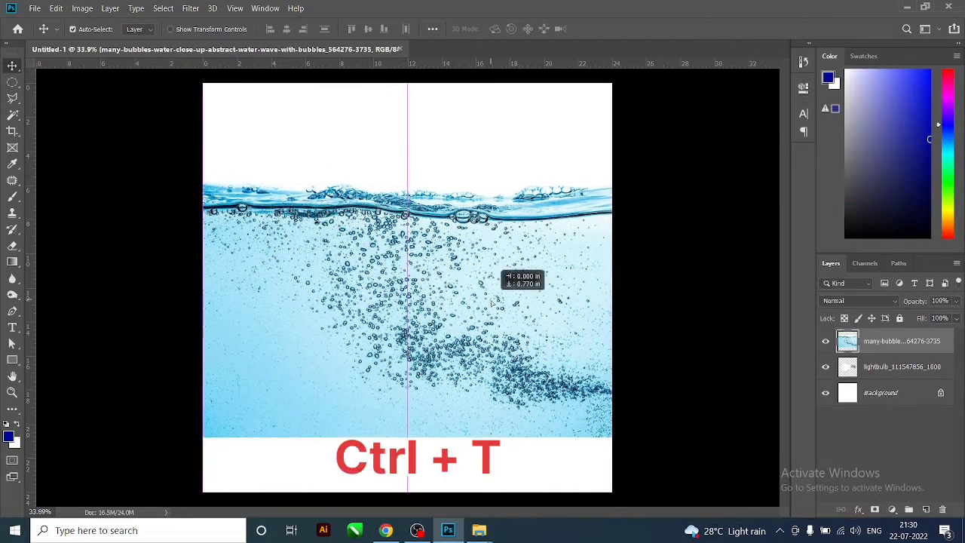
{"action": "key", "text": "ctrl+t"}
{"action": "mouse_move", "coordinate": [606, 436]}
{"action": "left_mouse_down"}
{"action": "mouse_move", "coordinate": [536, 390]}
{"action": "mouse_move", "coordinate": [545, 394]}
{"action": "left_mouse_up"}
{"action": "left_click_drag", "start_coordinate": [491, 340], "coordinate": [451, 376]}
{"action": "key", "text": "Return"}
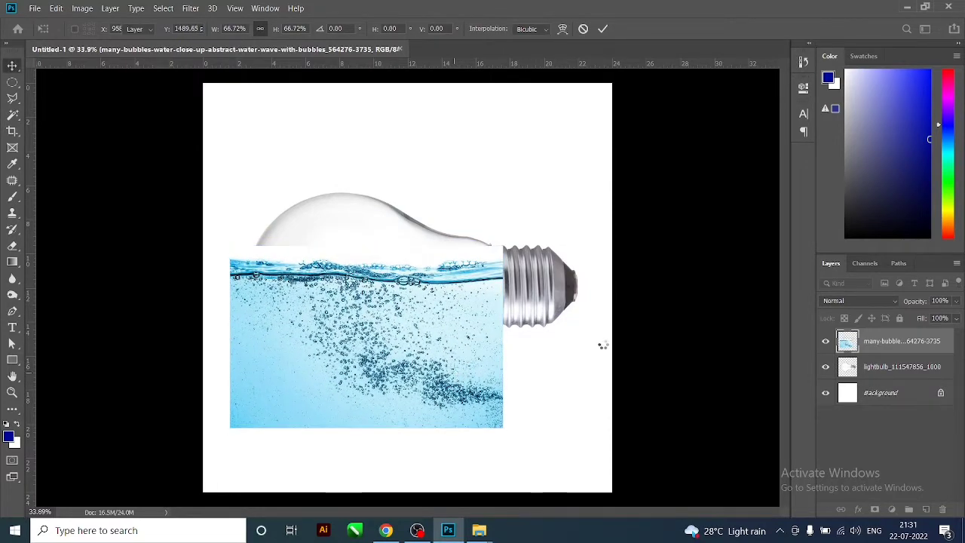
Set the water layer to 69% opacity and resize it to end at the bulb's base.
{"action": "left_click_drag", "start_coordinate": [899, 304], "coordinate": [919, 308]}
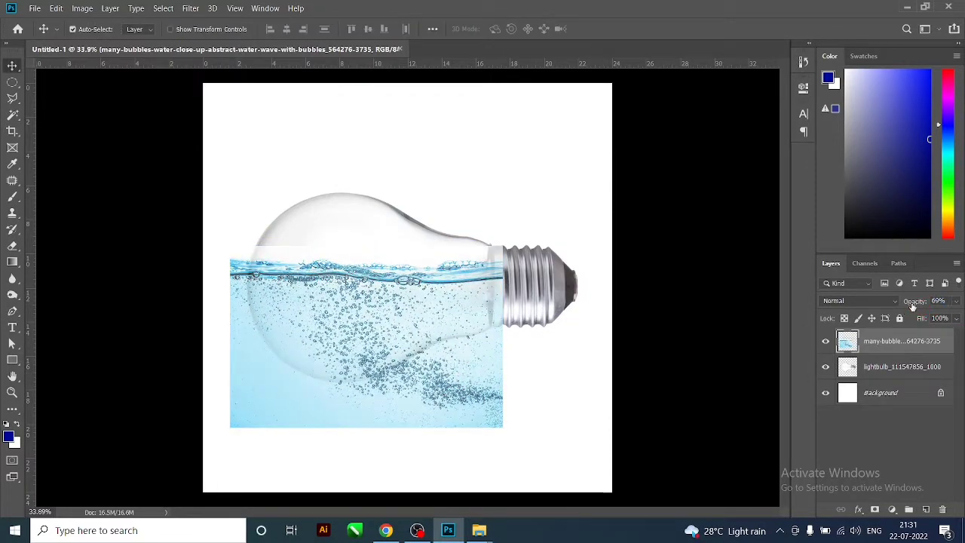
{"action": "left_click_drag", "start_coordinate": [458, 343], "coordinate": [457, 352]}
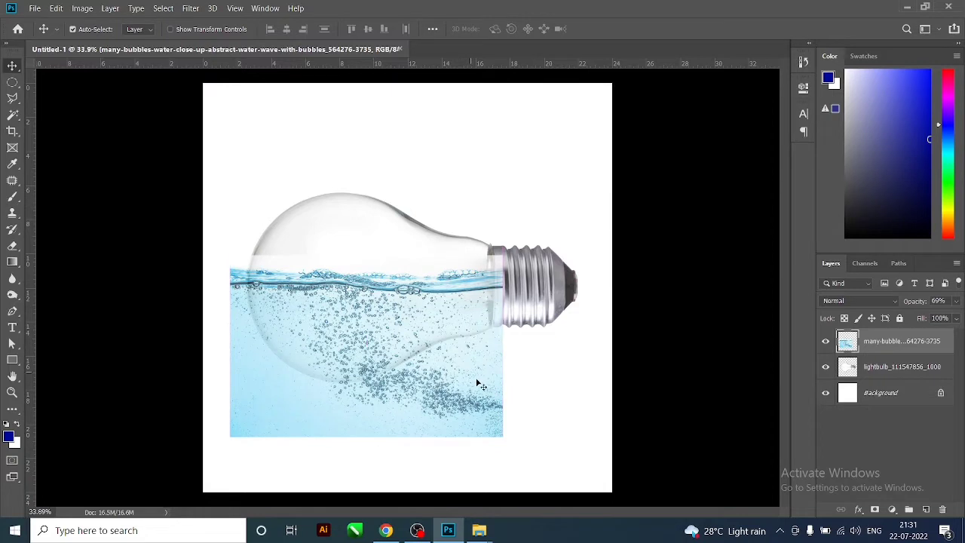
{"action": "key", "text": "ctrl+t"}
{"action": "mouse_move", "coordinate": [532, 410]}
{"action": "left_mouse_down"}
{"action": "mouse_move", "coordinate": [523, 415]}
{"action": "mouse_move", "coordinate": [536, 396]}
{"action": "left_mouse_up"}
{"action": "key", "text": "ctrl+z"}
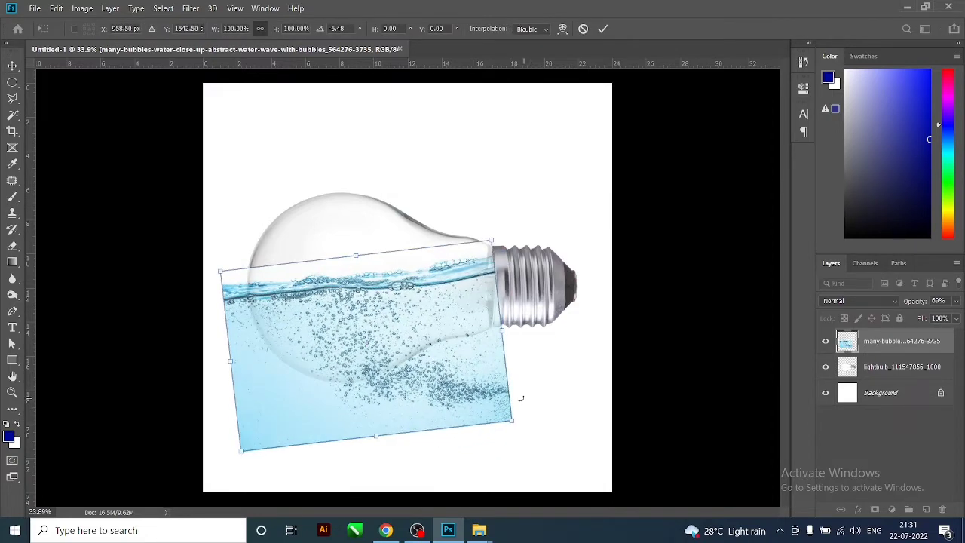
{"action": "key", "text": "ctrl+z"}
{"action": "left_click_drag", "start_coordinate": [502, 437], "coordinate": [495, 424]}
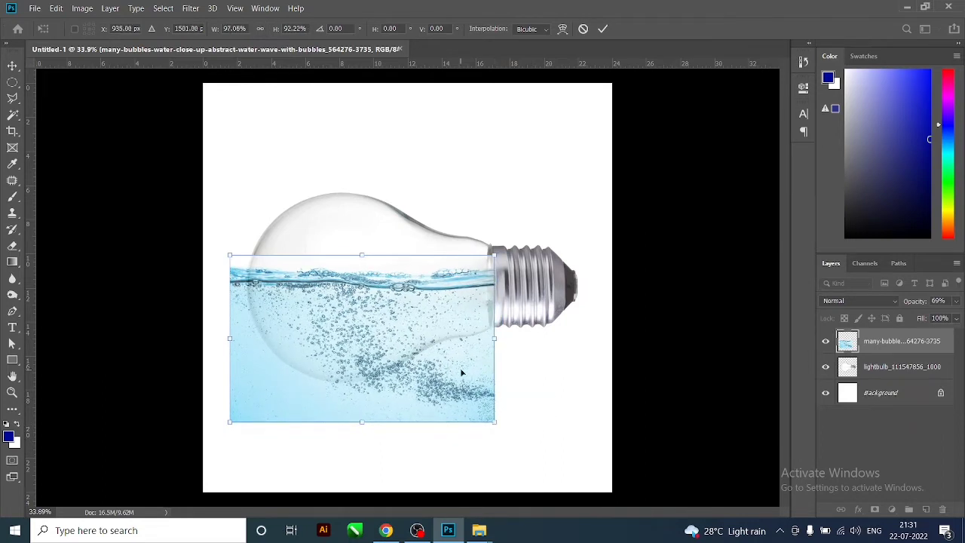
{"action": "key", "text": "Return"}
{"action": "scroll", "coordinate": [447, 308], "scroll_direction": "down", "scroll_amount": 1}
{"action": "scroll", "coordinate": [445, 307], "scroll_direction": "up", "scroll_amount": 1}
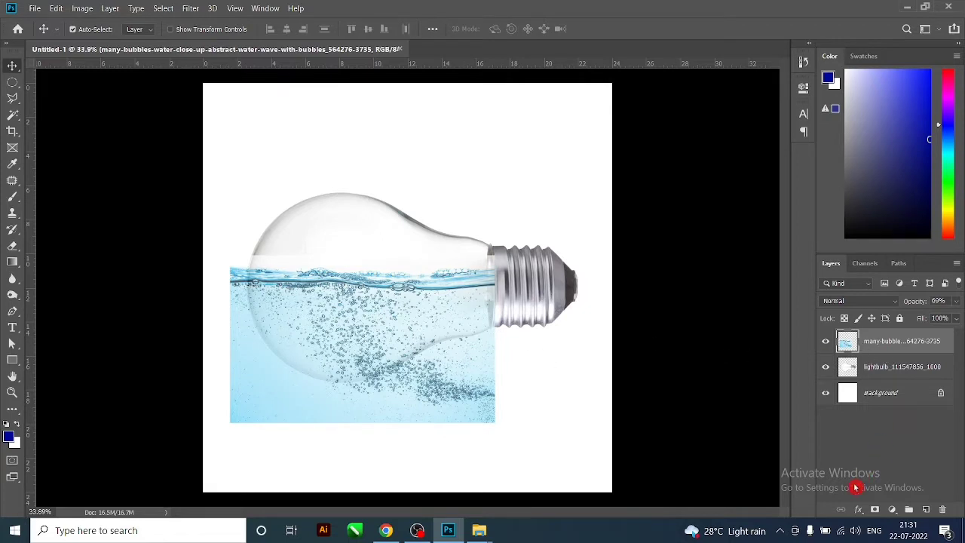
Add a layer mask and trace a Pen path along the bulb's lower outline to the screw base.
{"action": "left_click", "coordinate": [875, 510]}
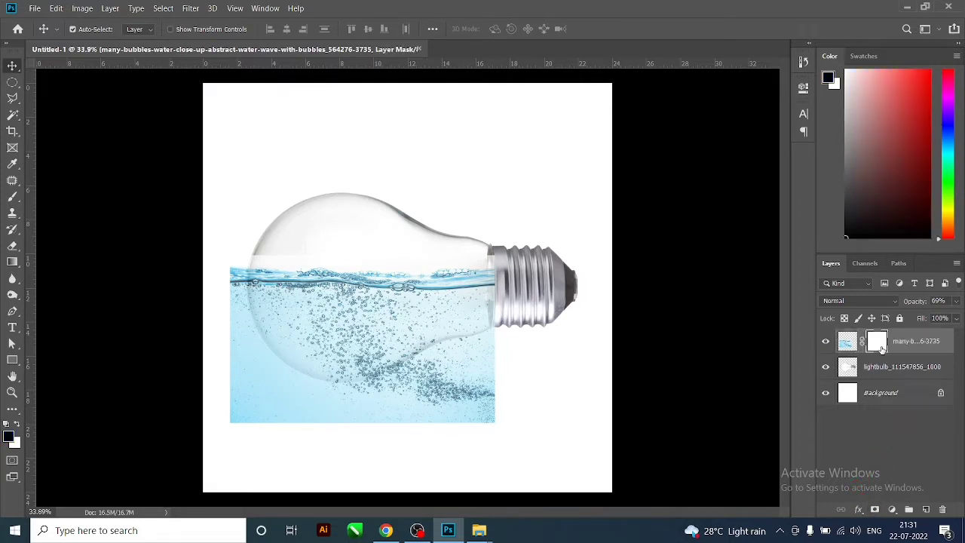
{"action": "left_click", "coordinate": [18, 358]}
{"action": "left_click", "coordinate": [13, 311]}
{"action": "scroll", "coordinate": [337, 275], "scroll_direction": "up", "scroll_amount": 1}
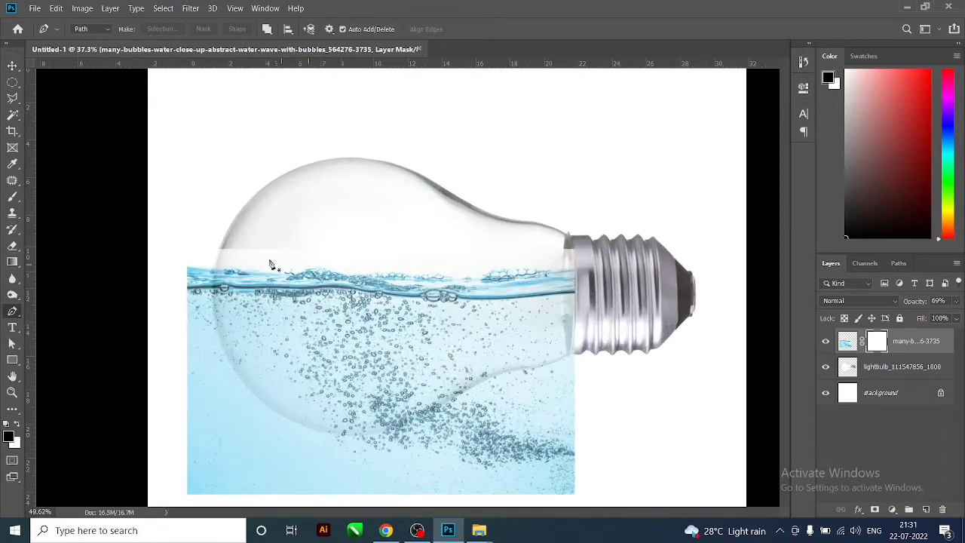
{"action": "scroll", "coordinate": [271, 264], "scroll_direction": "up", "scroll_amount": 1}
{"action": "left_click", "coordinate": [216, 247]}
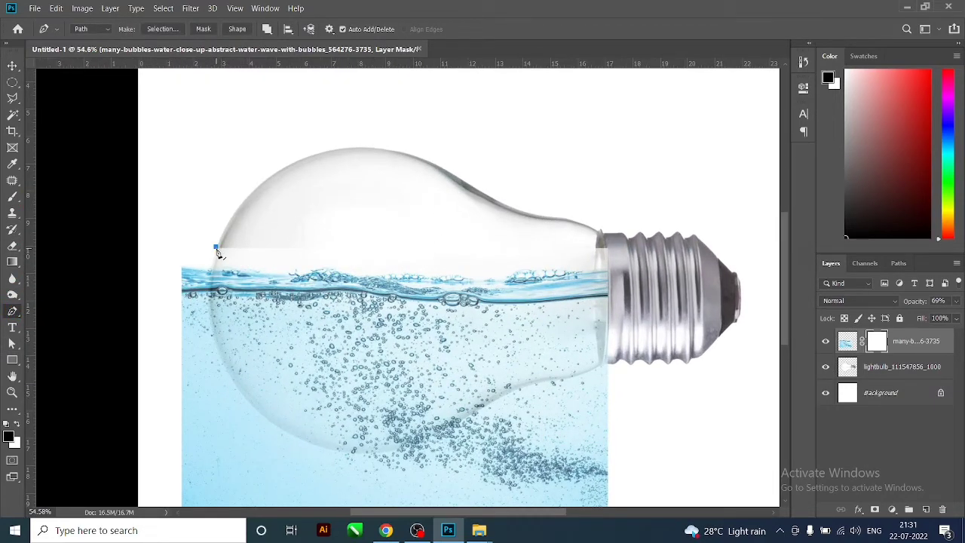
{"action": "left_click_drag", "start_coordinate": [239, 391], "coordinate": [288, 457]}
{"action": "left_click_drag", "start_coordinate": [389, 451], "coordinate": [484, 436]}
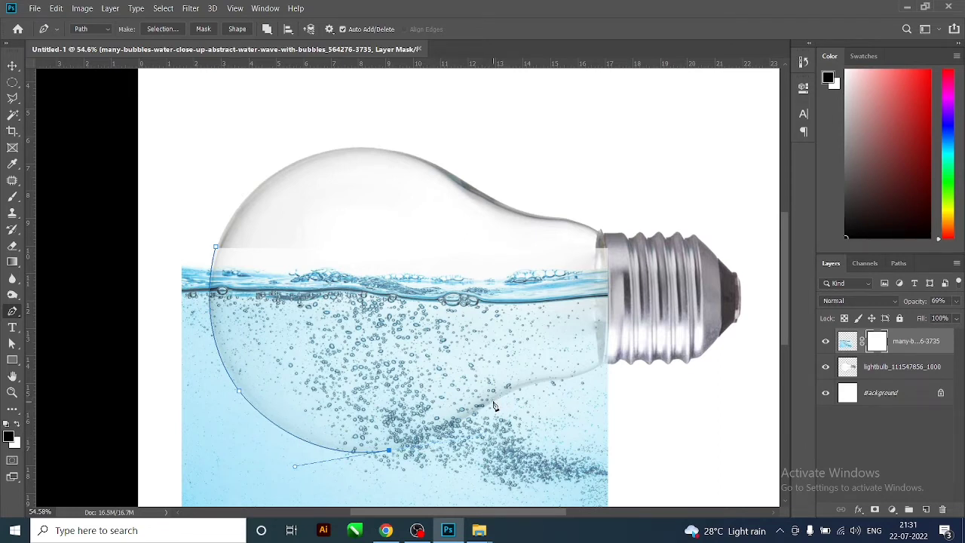
{"action": "left_click_drag", "start_coordinate": [492, 400], "coordinate": [538, 372]}
{"action": "left_click_drag", "start_coordinate": [565, 378], "coordinate": [595, 383]}
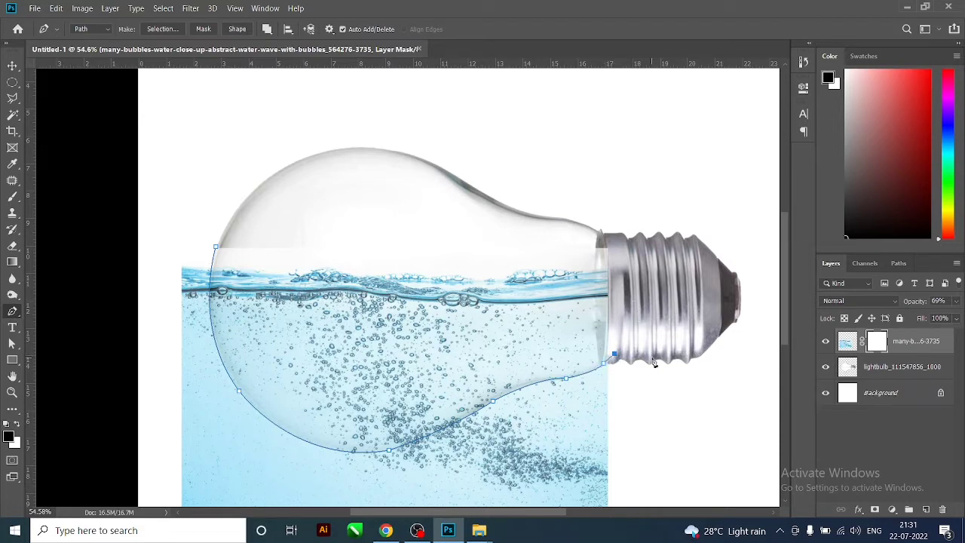
Extend the path around the area below the bulb and close it at the start point.
{"action": "scroll", "coordinate": [655, 362], "scroll_direction": "down", "scroll_amount": 1}
{"action": "scroll", "coordinate": [655, 350], "scroll_direction": "down", "scroll_amount": 1}
{"action": "scroll", "coordinate": [482, 468], "scroll_direction": "up", "scroll_amount": 1}
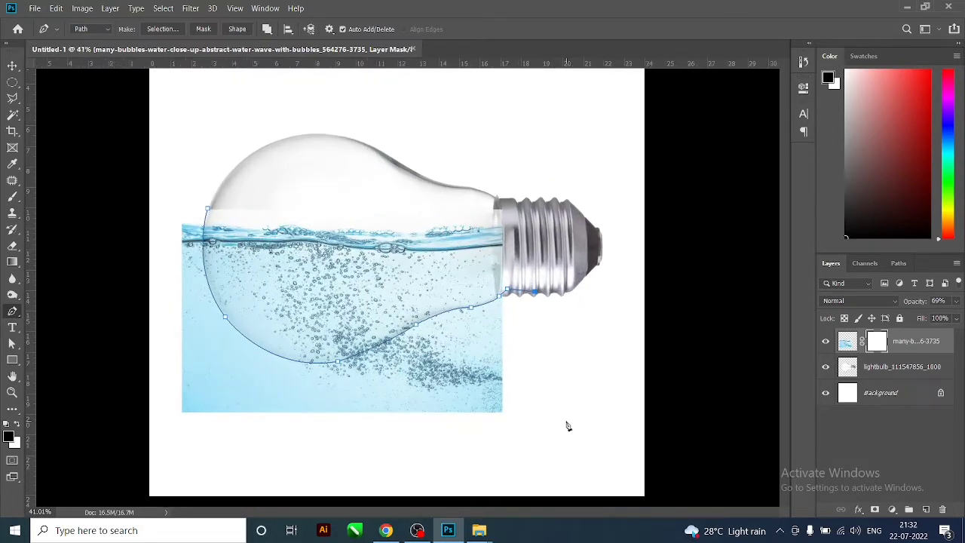
{"action": "left_click", "coordinate": [565, 420]}
{"action": "left_click", "coordinate": [505, 455]}
{"action": "left_click", "coordinate": [317, 461]}
{"action": "left_click", "coordinate": [154, 443]}
{"action": "mouse_move", "coordinate": [126, 279]}
{"action": "left_mouse_down"}
{"action": "mouse_move", "coordinate": [134, 222]}
{"action": "mouse_move", "coordinate": [174, 188]}
{"action": "left_mouse_up"}
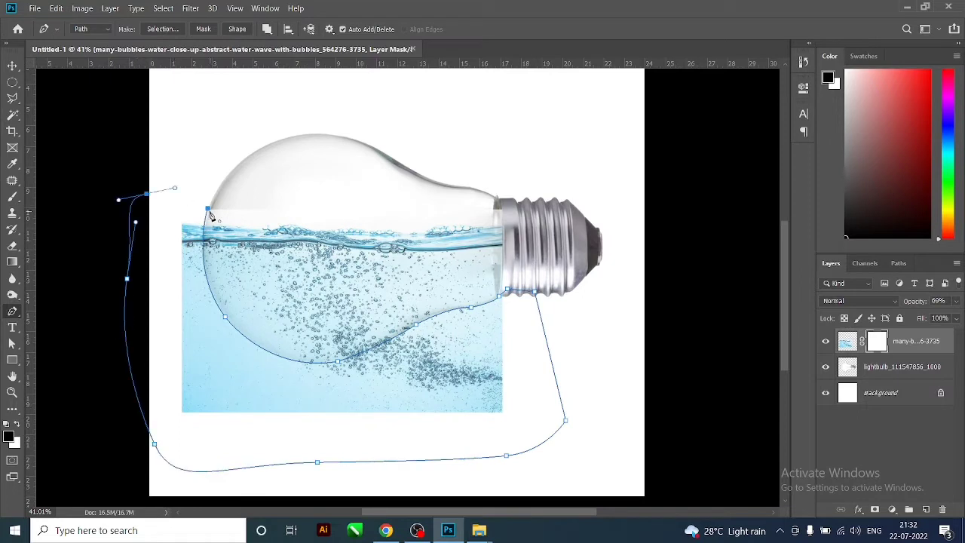
{"action": "left_click", "coordinate": [209, 209]}
Convert the path to a selection and fill the mask to hide water outside the bulb.
{"action": "left_click", "coordinate": [20, 426]}
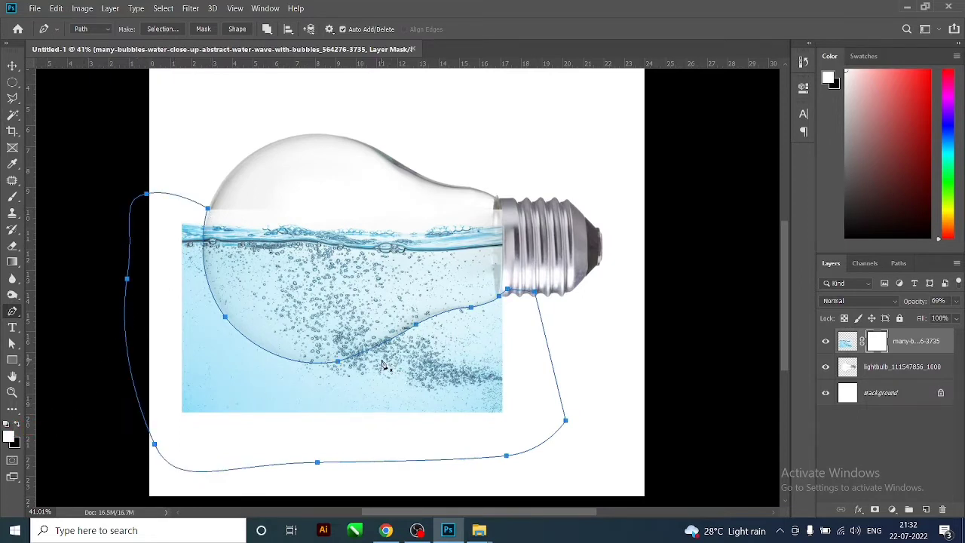
{"action": "key", "text": "ctrl+Return"}
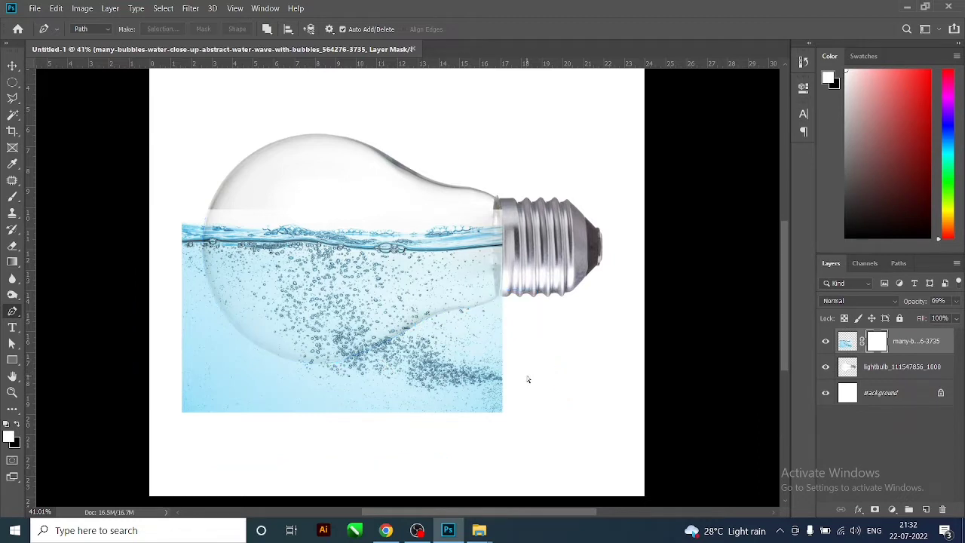
{"action": "key", "text": "Delete"}
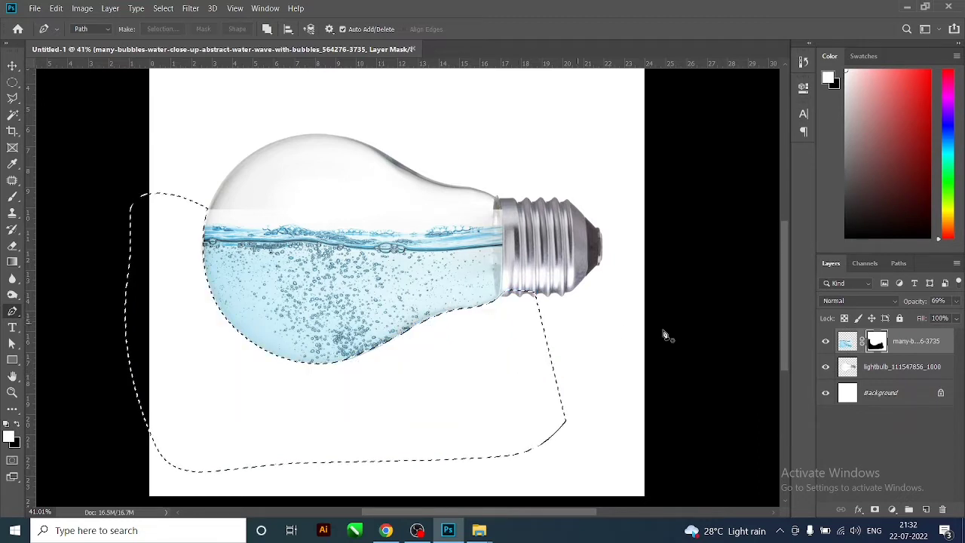
{"action": "key", "text": "ctrl+d"}
{"action": "scroll", "coordinate": [285, 283], "scroll_direction": "up", "scroll_amount": 1}
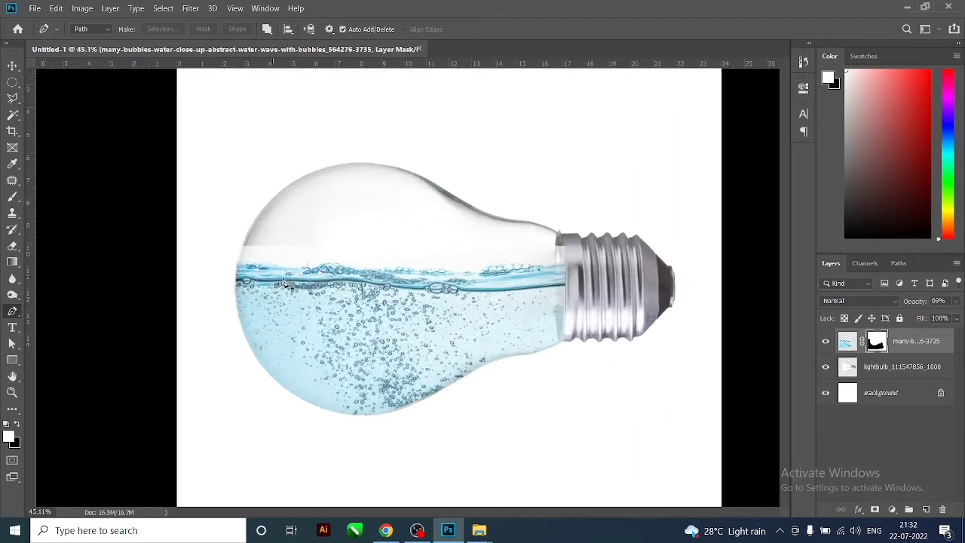
{"action": "left_click", "coordinate": [12, 66]}
Make the water layer 100% opaque and brush black on the mask above the waterline.
{"action": "left_click", "coordinate": [16, 428]}
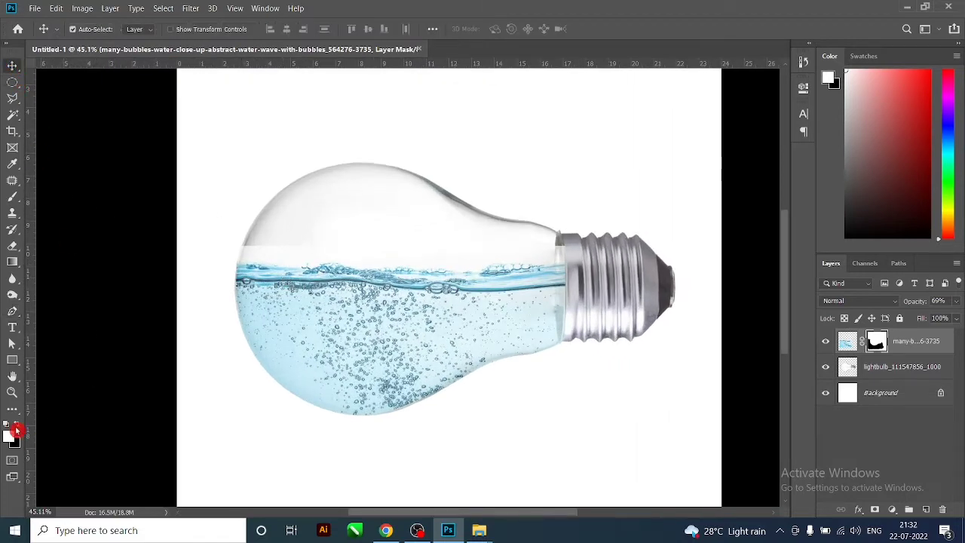
{"action": "type", "text": "100"}
{"action": "key", "text": "Return"}
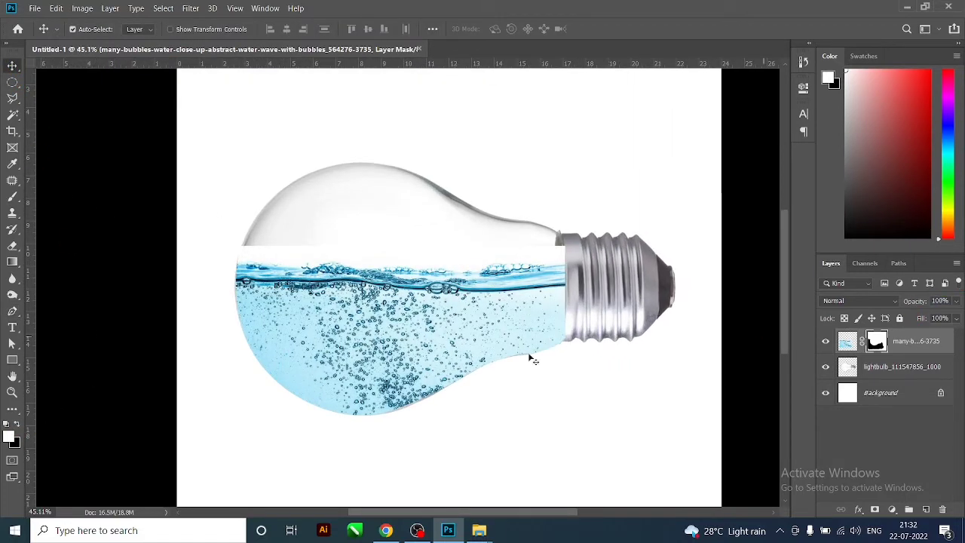
{"action": "left_click", "coordinate": [18, 428]}
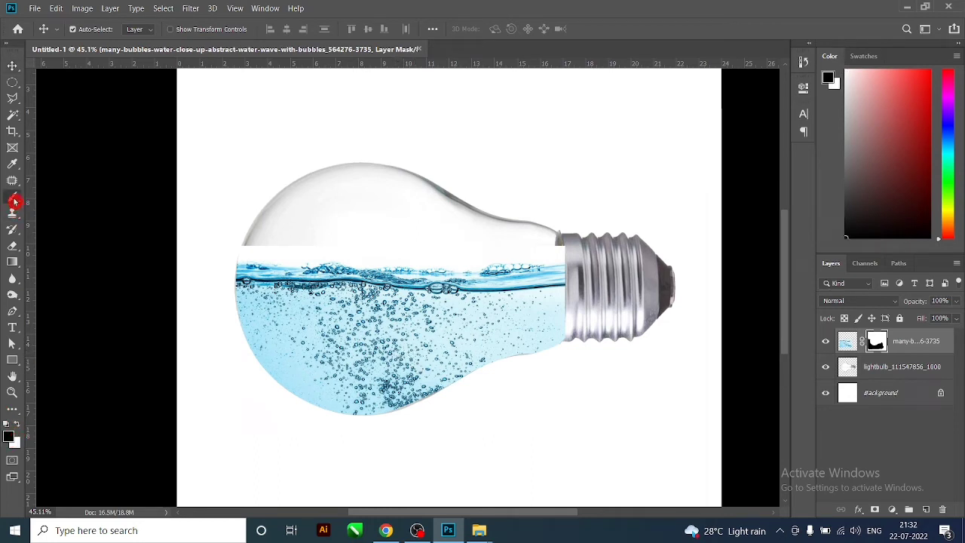
{"action": "left_click", "coordinate": [12, 197]}
{"action": "left_click_drag", "start_coordinate": [256, 246], "coordinate": [316, 242]}
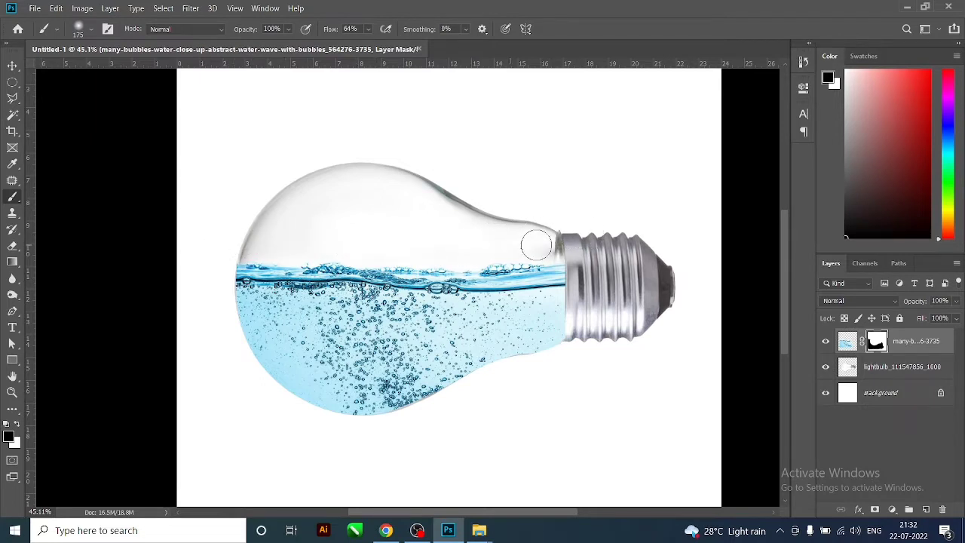
Set the water layer's blend mode to Linear Burn.
{"action": "left_click", "coordinate": [11, 65]}
{"action": "scroll", "coordinate": [442, 344], "scroll_direction": "down", "scroll_amount": 3}
{"action": "scroll", "coordinate": [427, 308], "scroll_direction": "up", "scroll_amount": 2}
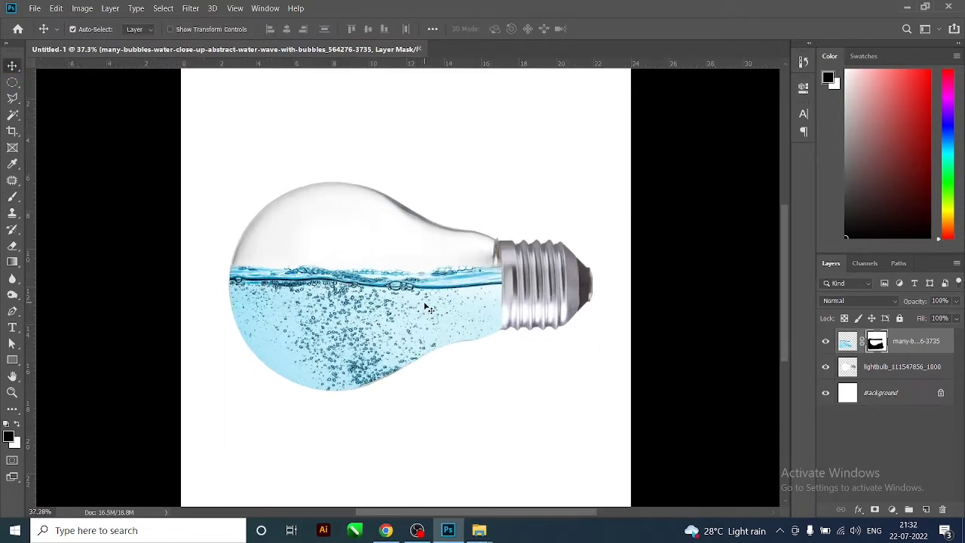
{"action": "scroll", "coordinate": [426, 309], "scroll_direction": "up", "scroll_amount": 1}
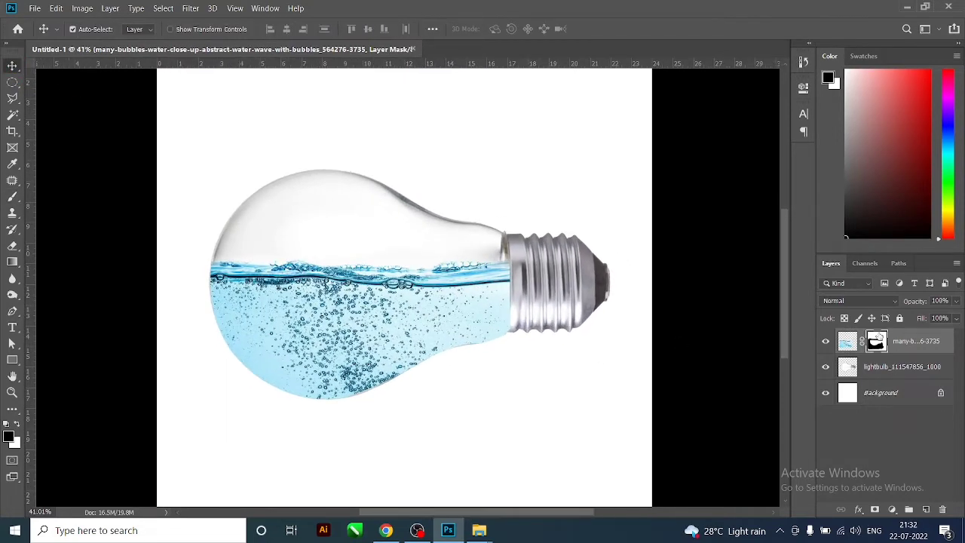
{"action": "left_click", "coordinate": [843, 301]}
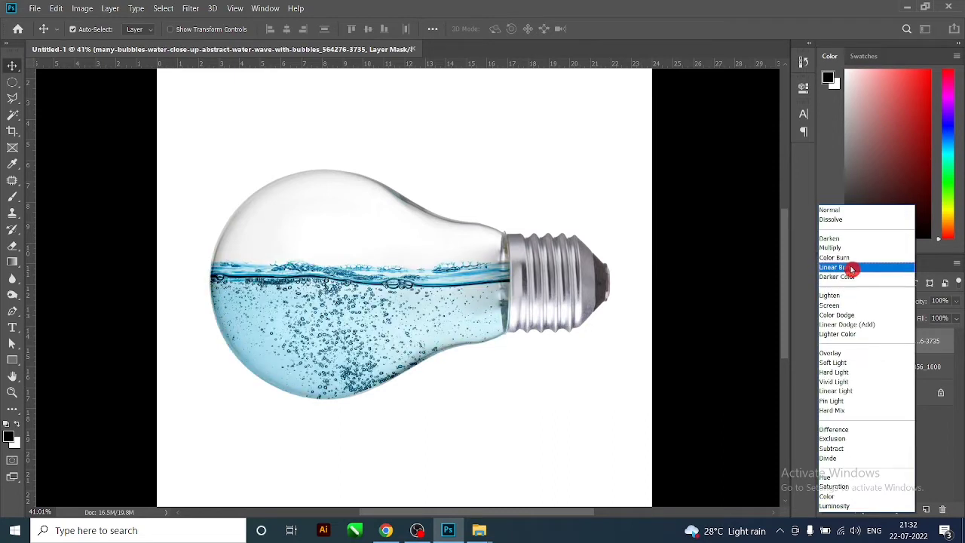
{"action": "left_click", "coordinate": [851, 269]}
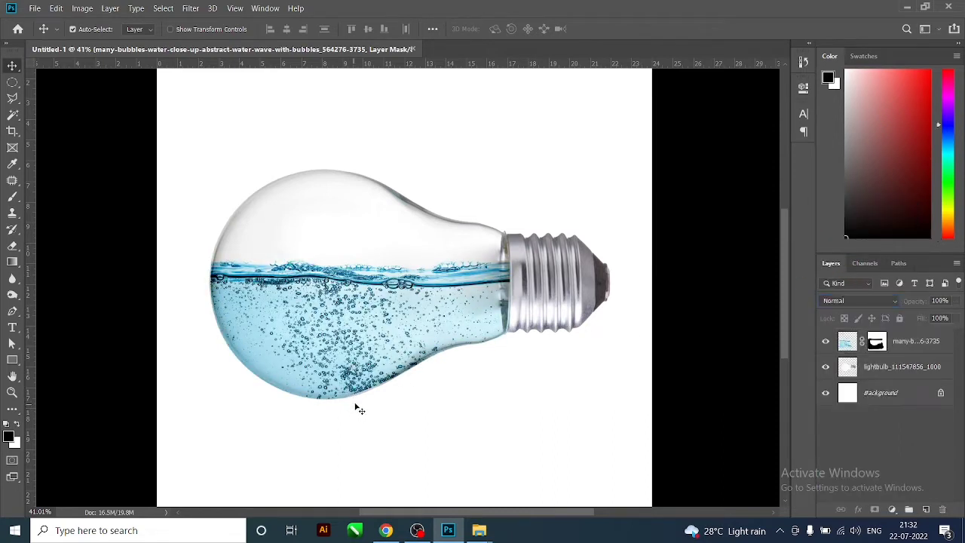
{"action": "scroll", "coordinate": [358, 395], "scroll_direction": "up", "scroll_amount": 3}
{"action": "scroll", "coordinate": [367, 392], "scroll_direction": "up", "scroll_amount": 2}
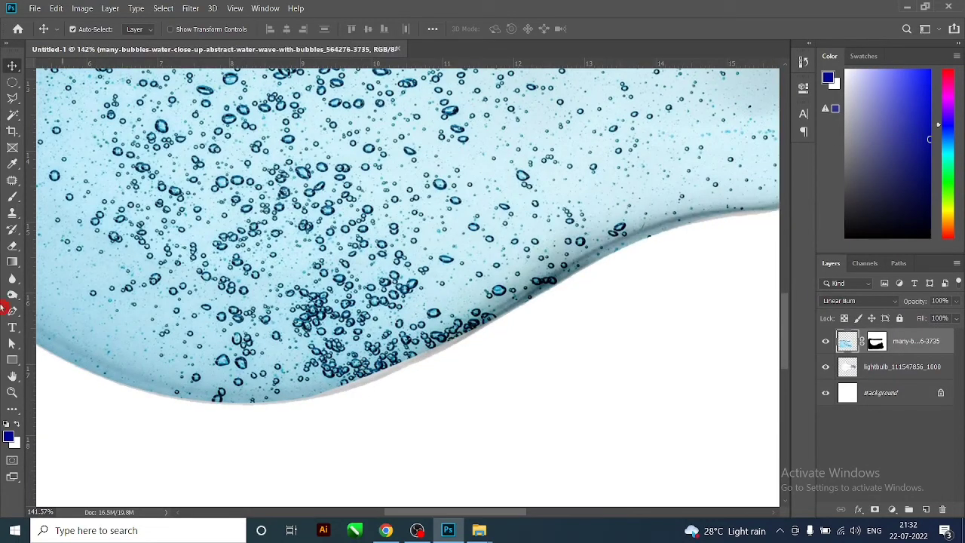
Try smaller brush strokes in white and black along the water's lower edge, undoing them.
{"action": "left_click", "coordinate": [12, 196]}
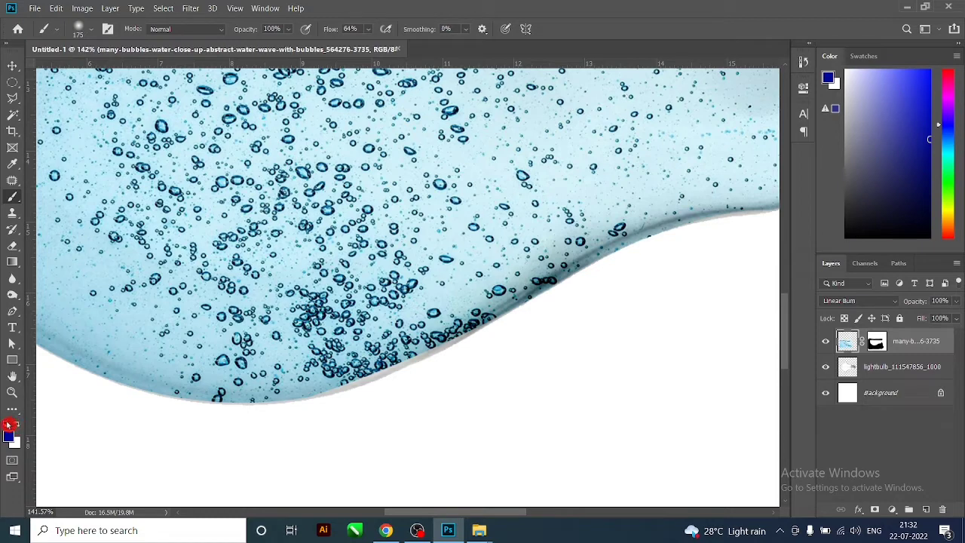
{"action": "left_click", "coordinate": [8, 424]}
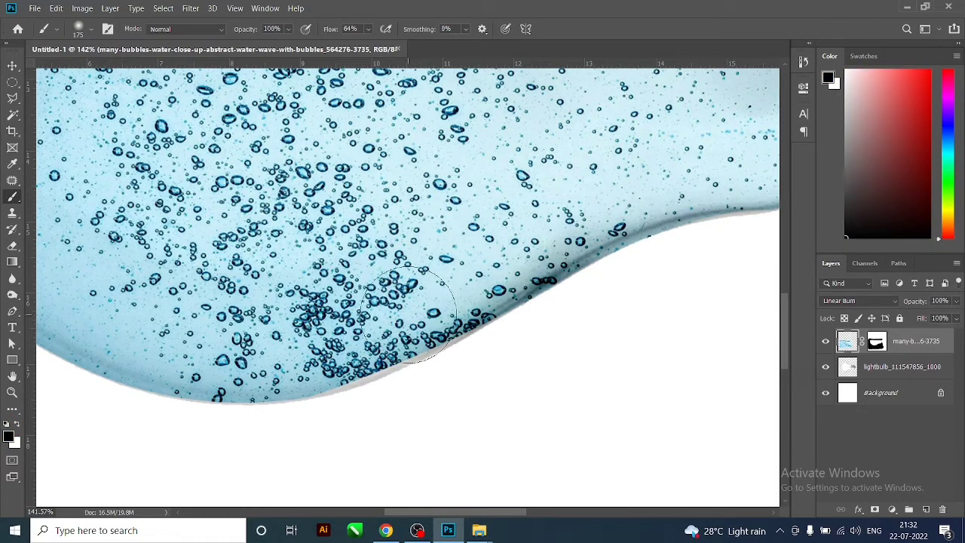
{"action": "key", "text": "bracketleft"}
{"action": "key", "text": "bracketleft"}
{"action": "key", "text": "bracketleft"}
{"action": "key", "text": "bracketleft"}
{"action": "key", "text": "bracketleft"}
{"action": "key", "text": "bracketleft"}
{"action": "key", "text": "bracketleft"}
{"action": "key", "text": "bracketleft"}
{"action": "key", "text": "x"}
{"action": "left_click_drag", "start_coordinate": [434, 326], "coordinate": [410, 346]}
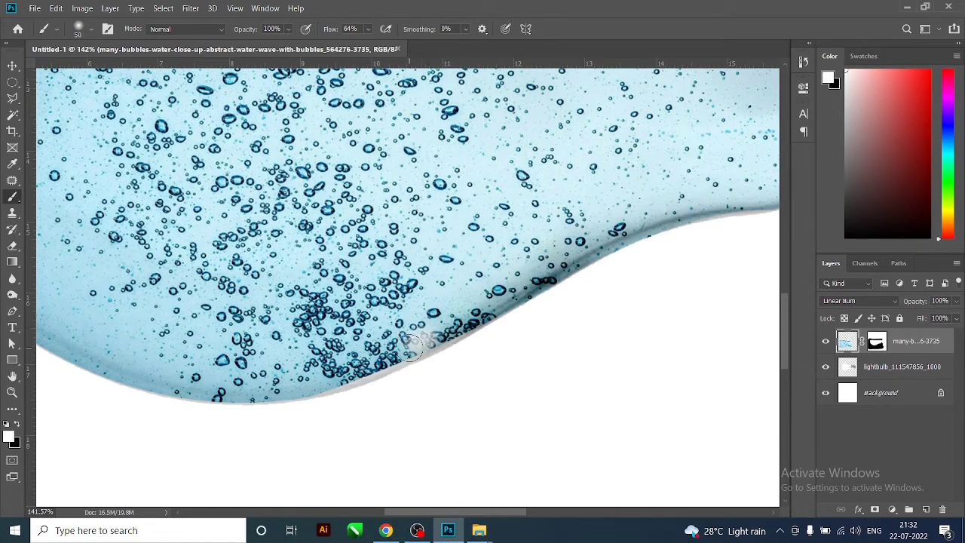
{"action": "key", "text": "ctrl+z"}
{"action": "key", "text": "x"}
{"action": "key", "text": "bracketleft"}
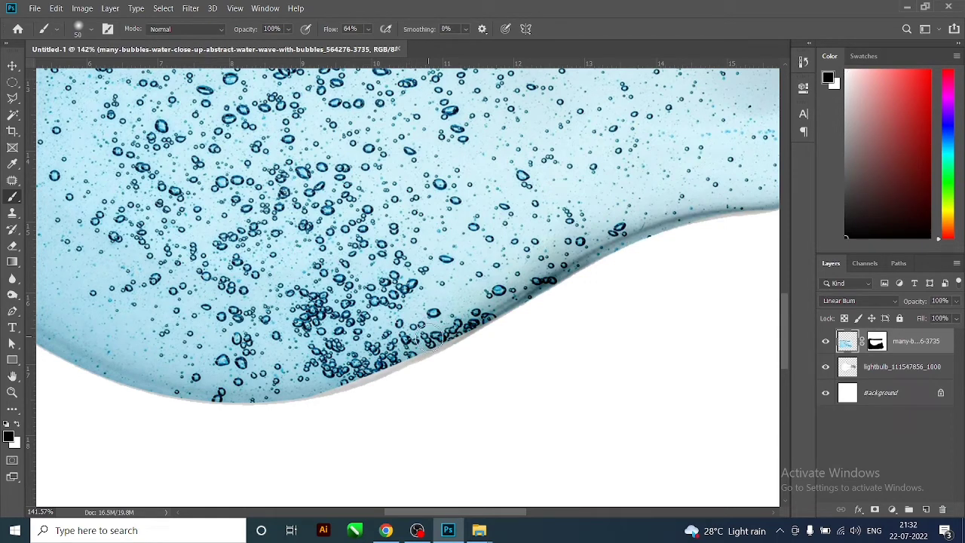
{"action": "left_click_drag", "start_coordinate": [425, 345], "coordinate": [416, 356]}
{"action": "key", "text": "ctrl+z"}
Target the water layer's mask and test fading bubbles along the lower edge, then undo.
{"action": "left_click", "coordinate": [876, 342]}
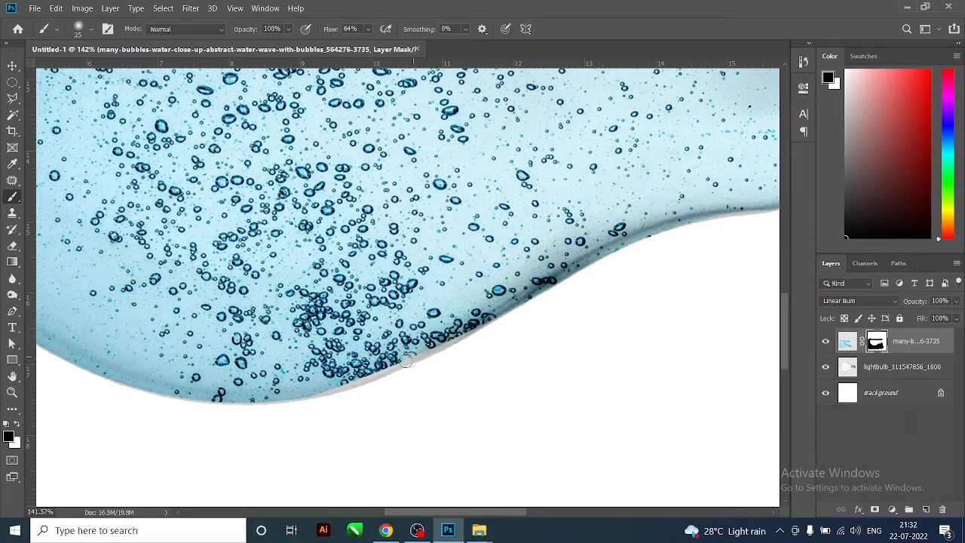
{"action": "left_click_drag", "start_coordinate": [406, 361], "coordinate": [319, 387]}
{"action": "key", "text": "ctrl+z"}
{"action": "key", "text": "x"}
{"action": "key", "text": "ctrl+z"}
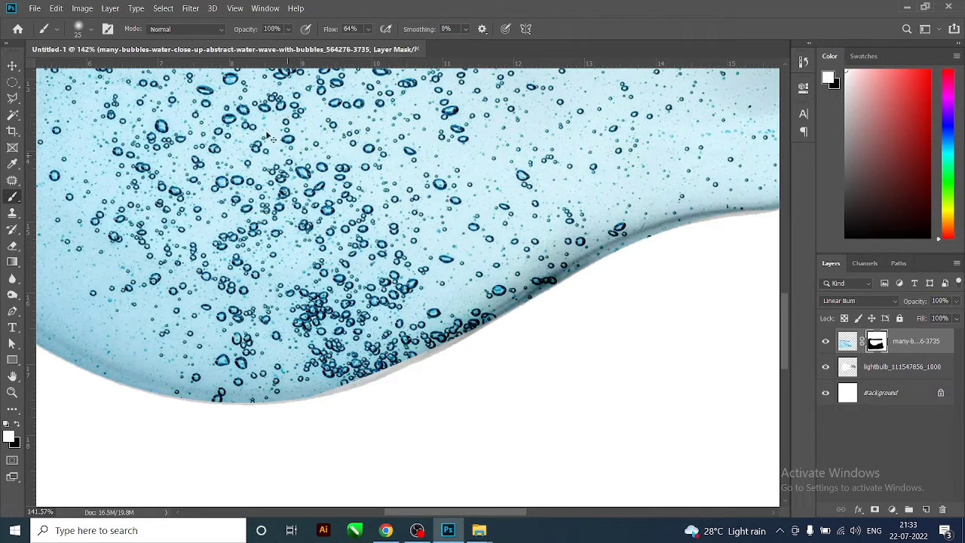
Set brush hardness to 100% and paint the mask along the wave edge.
{"action": "left_click", "coordinate": [92, 28]}
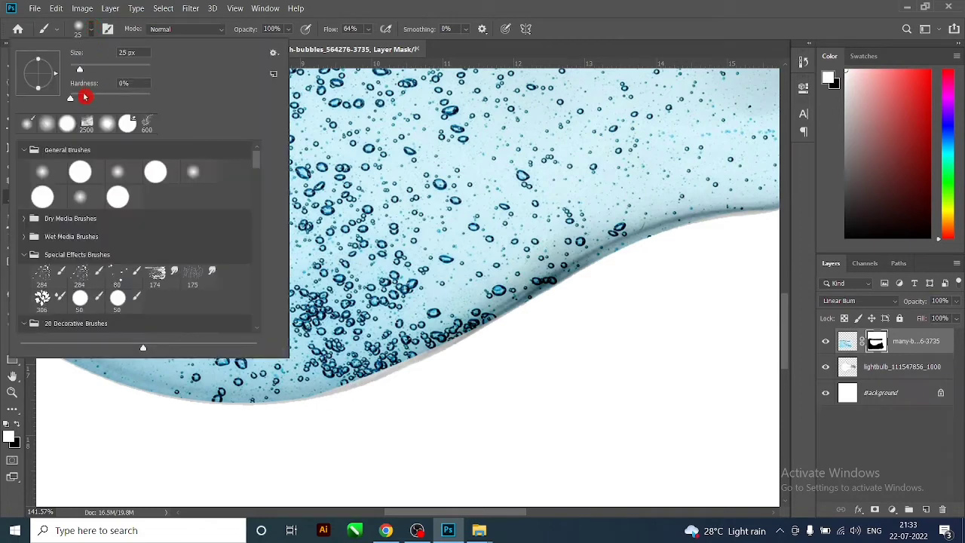
{"action": "left_click_drag", "start_coordinate": [84, 97], "coordinate": [179, 106]}
{"action": "key", "text": "Return"}
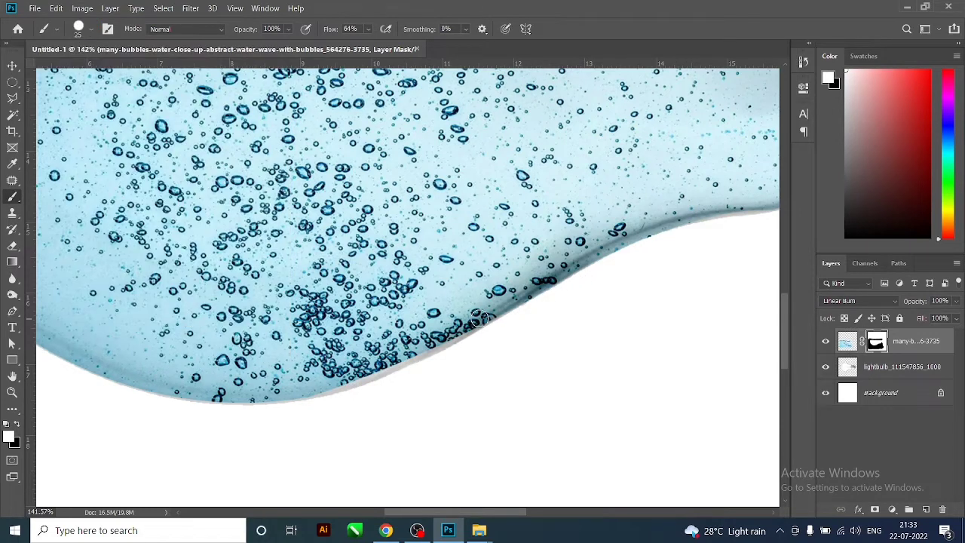
{"action": "left_click_drag", "start_coordinate": [460, 329], "coordinate": [318, 387]}
{"action": "scroll", "coordinate": [604, 247], "scroll_direction": "down", "scroll_amount": 2}
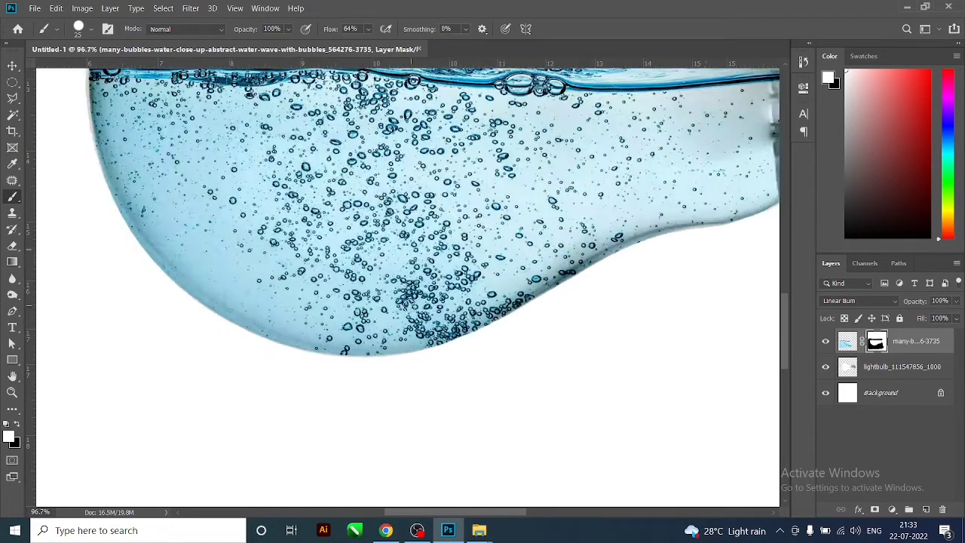
{"action": "scroll", "coordinate": [604, 247], "scroll_direction": "down", "scroll_amount": 2}
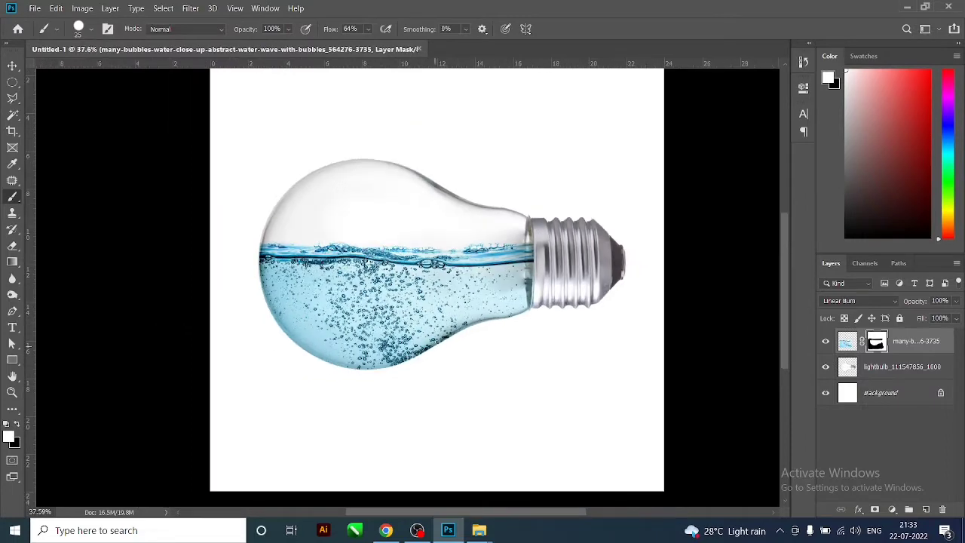
{"action": "left_click", "coordinate": [12, 66]}
{"action": "scroll", "coordinate": [470, 273], "scroll_direction": "up", "scroll_amount": 1}
{"action": "scroll", "coordinate": [470, 273], "scroll_direction": "down", "scroll_amount": 1}
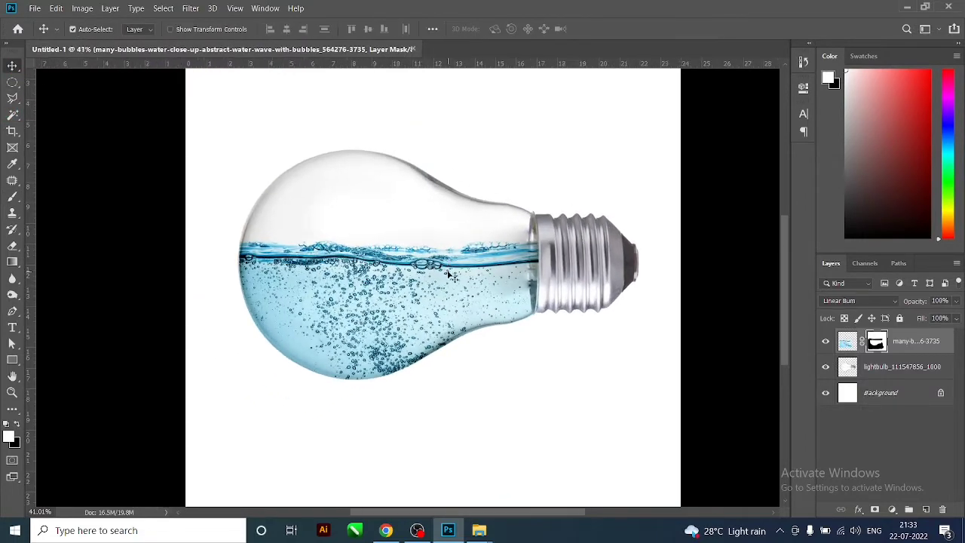
Drag the pexels-rachel-claire-6761420 sailboat PSD from Explorer onto the light bulb canvas.
{"action": "left_click", "coordinate": [906, 6]}
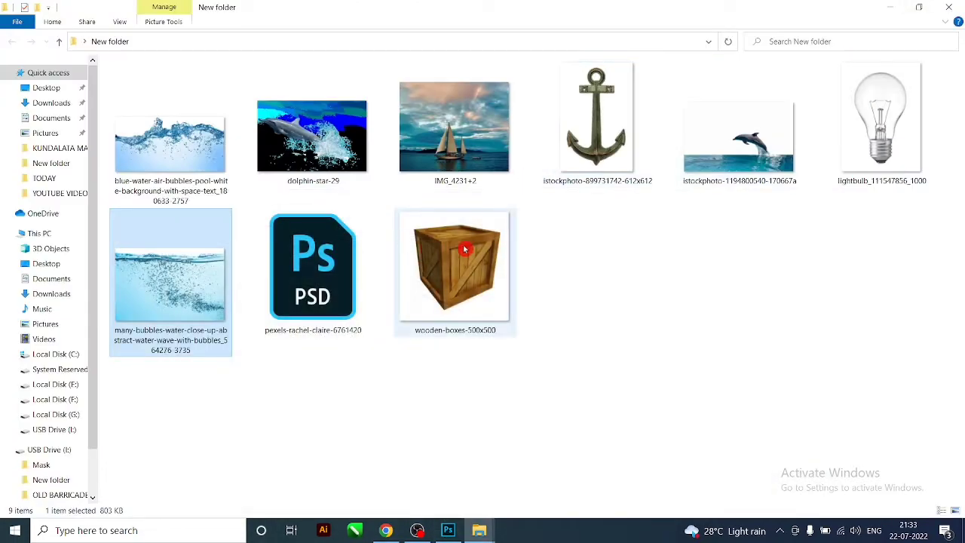
{"action": "mouse_move", "coordinate": [331, 277]}
{"action": "left_mouse_down"}
{"action": "mouse_move", "coordinate": [532, 414]}
{"action": "mouse_move", "coordinate": [543, 373]}
{"action": "left_mouse_up"}
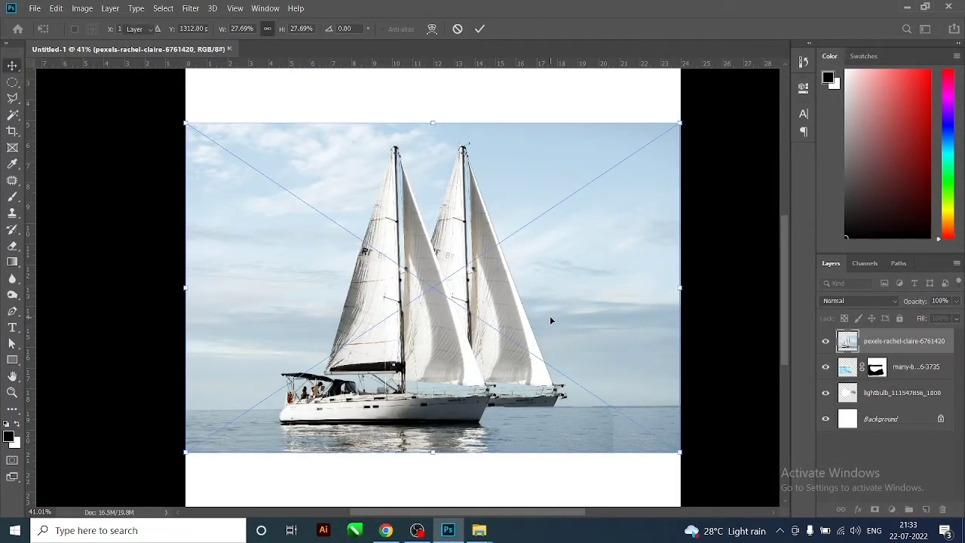
Cancel the placed sailboat, open the PSD separately, and copy its layer into Untitled-1 as Layer 1.
{"action": "key", "text": "Return"}
{"action": "key", "text": "Escape"}
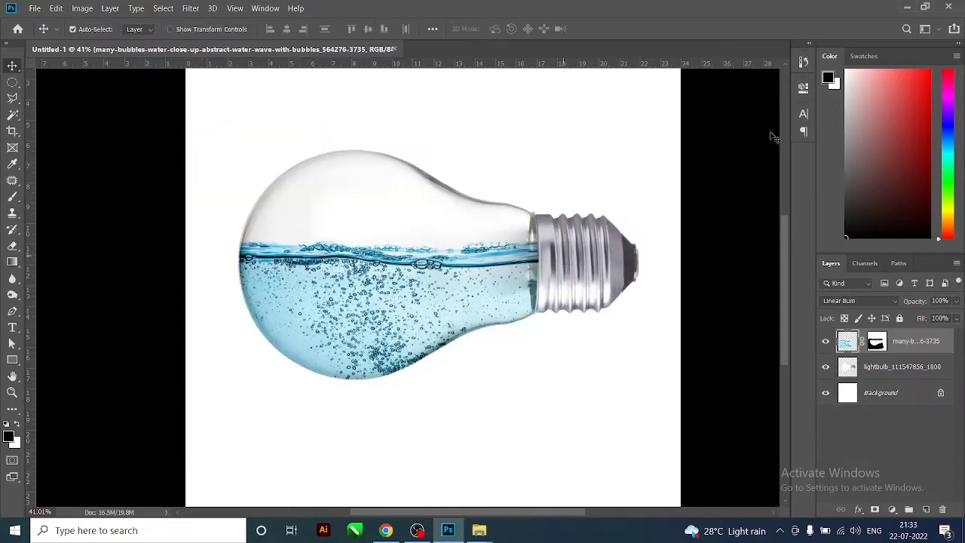
{"action": "left_click", "coordinate": [899, 8]}
{"action": "mouse_move", "coordinate": [355, 308]}
{"action": "left_mouse_down"}
{"action": "mouse_move", "coordinate": [453, 535]}
{"action": "mouse_move", "coordinate": [475, 45]}
{"action": "left_mouse_up"}
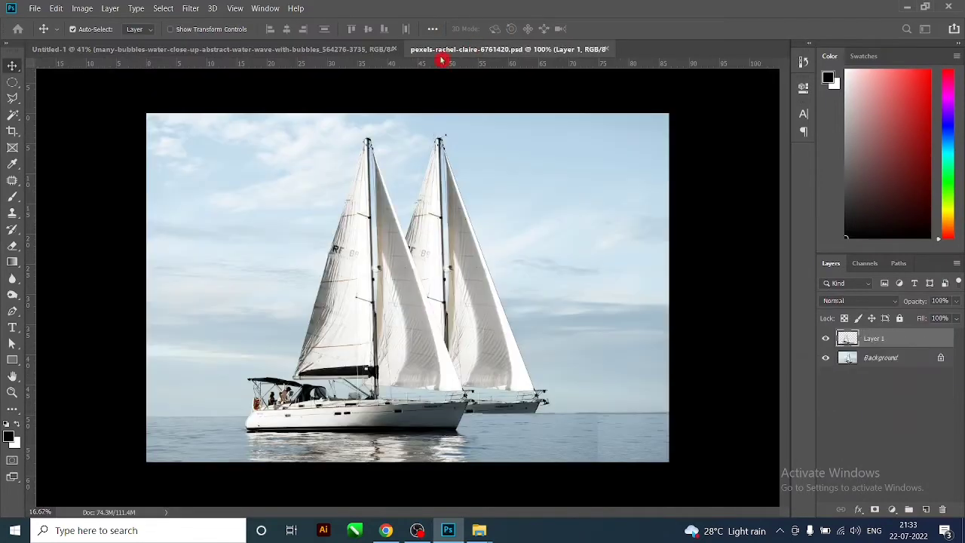
{"action": "mouse_move", "coordinate": [392, 308]}
{"action": "left_mouse_down"}
{"action": "mouse_move", "coordinate": [216, 52]}
{"action": "mouse_move", "coordinate": [559, 403]}
{"action": "left_mouse_up"}
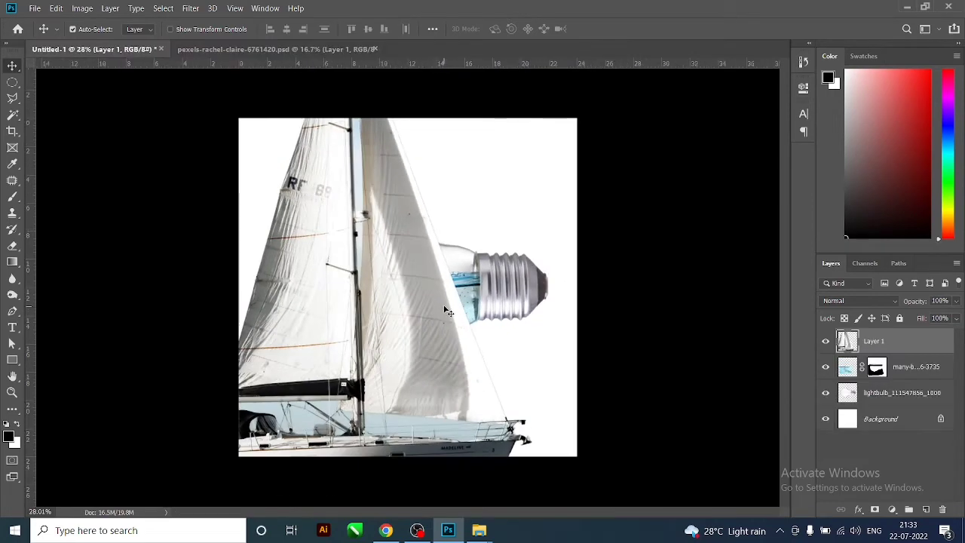
Shrink the sailboat to about 15% and move it up onto the water inside the bulb.
{"action": "key", "text": "ctrl+t"}
{"action": "key", "text": "ctrl+0"}
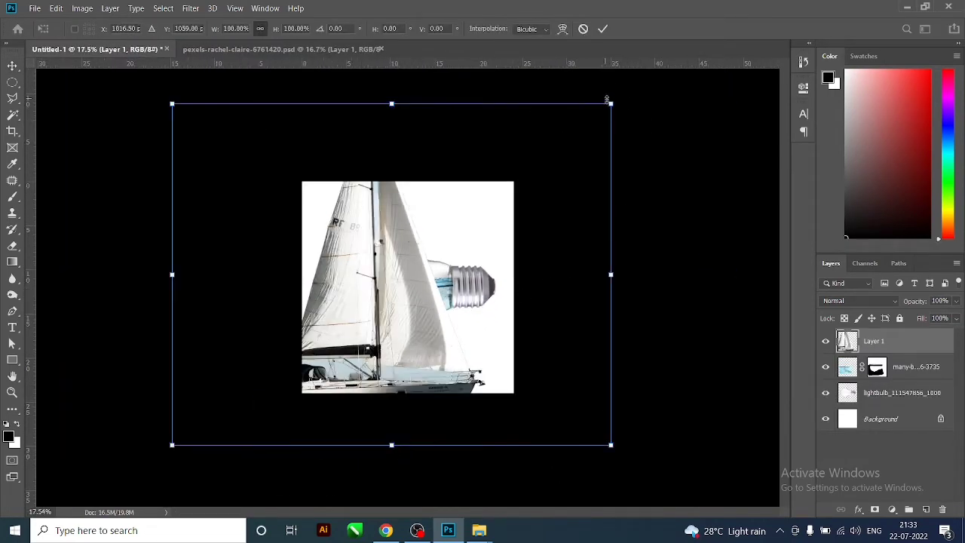
{"action": "left_click_drag", "start_coordinate": [588, 121], "coordinate": [398, 277]}
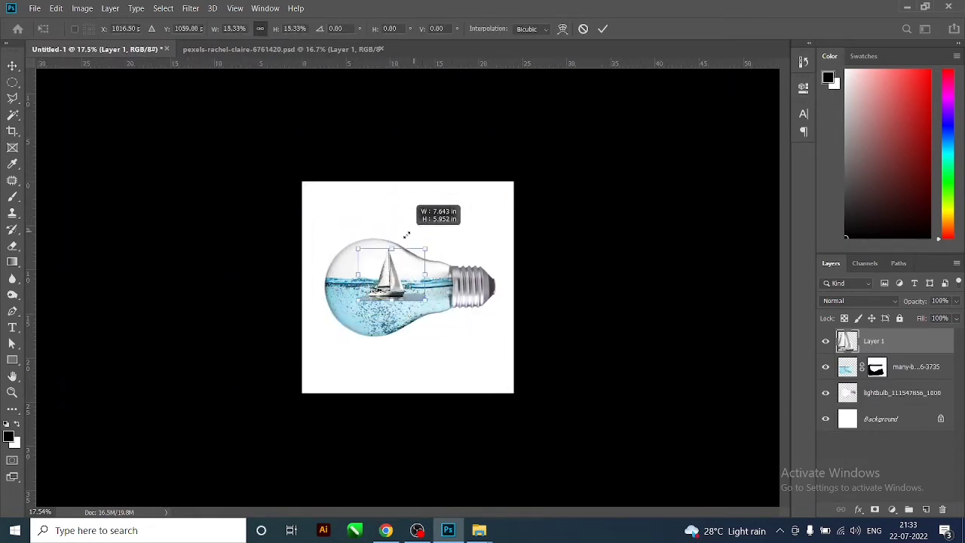
{"action": "key", "text": "Return"}
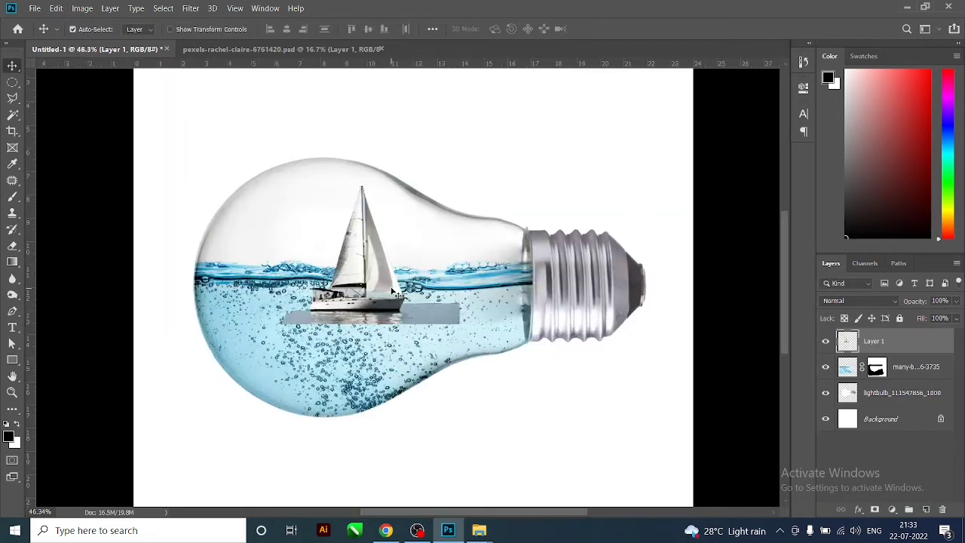
{"action": "scroll", "coordinate": [402, 287], "scroll_direction": "up", "scroll_amount": 5}
{"action": "left_click_drag", "start_coordinate": [373, 292], "coordinate": [329, 254]}
{"action": "scroll", "coordinate": [362, 260], "scroll_direction": "down", "scroll_amount": 2}
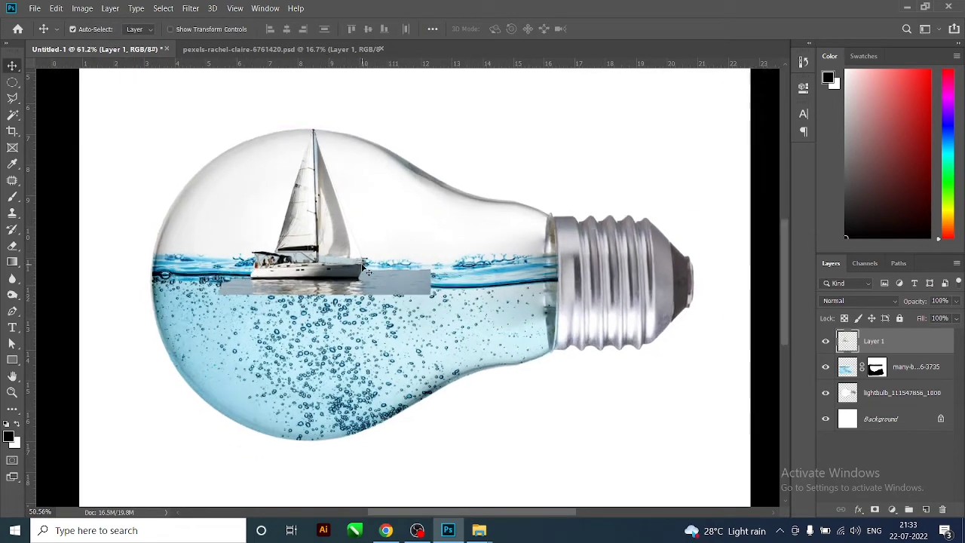
Refine the sailboat's scale and position with two more Free Transform passes.
{"action": "key", "text": "ctrl+t"}
{"action": "left_click_drag", "start_coordinate": [425, 136], "coordinate": [409, 157]}
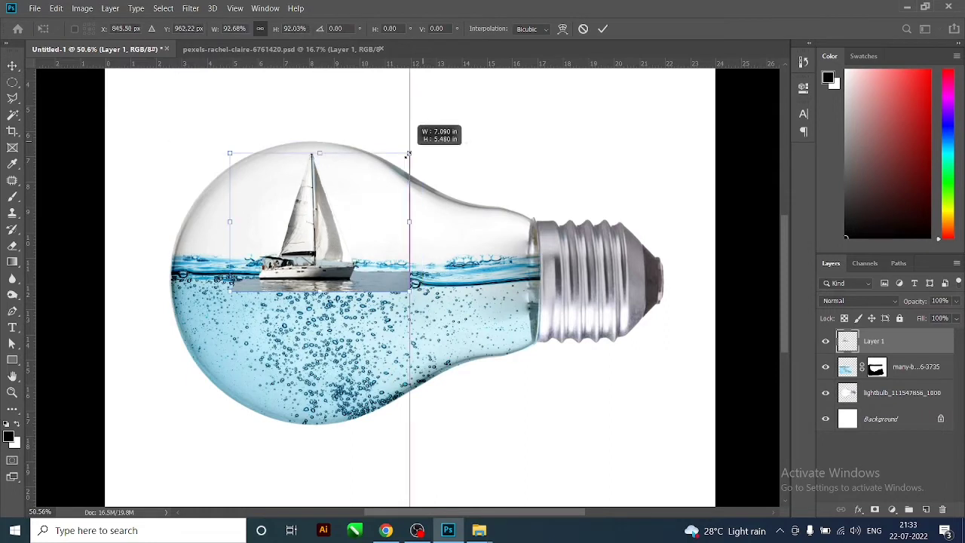
{"action": "left_click_drag", "start_coordinate": [372, 203], "coordinate": [384, 193]}
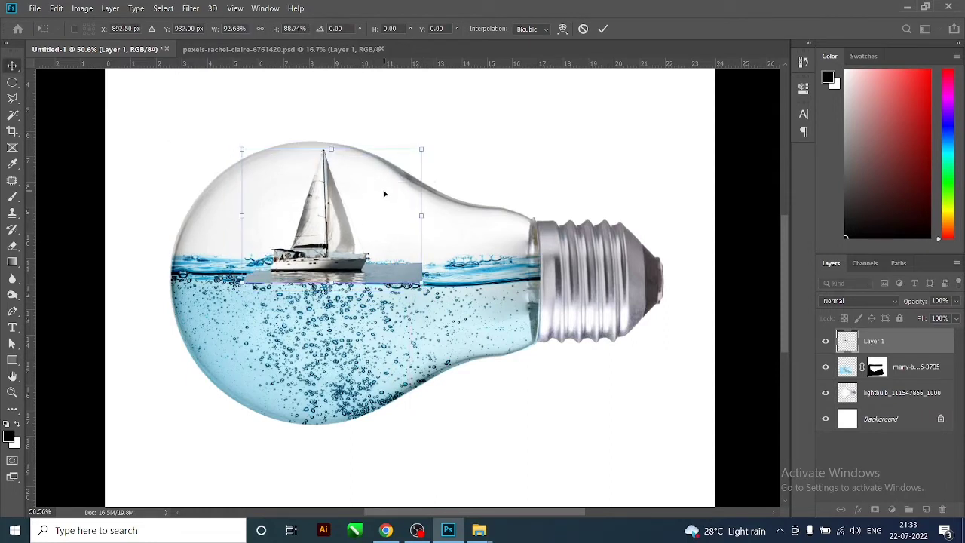
{"action": "key", "text": "Return"}
{"action": "key", "text": "ctrl+t"}
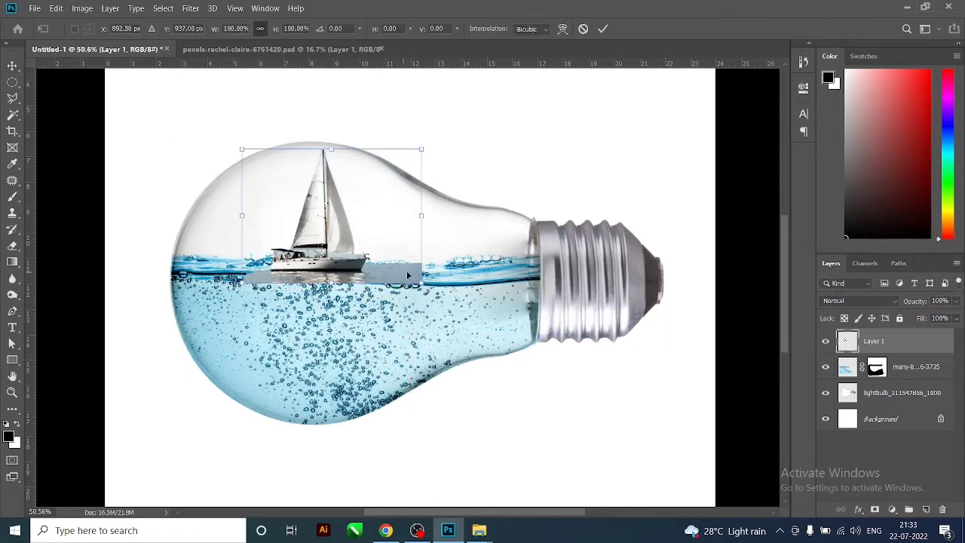
{"action": "mouse_move", "coordinate": [419, 280]}
{"action": "left_mouse_down"}
{"action": "mouse_move", "coordinate": [461, 302]}
{"action": "mouse_move", "coordinate": [399, 269]}
{"action": "mouse_move", "coordinate": [392, 254]}
{"action": "left_mouse_up"}
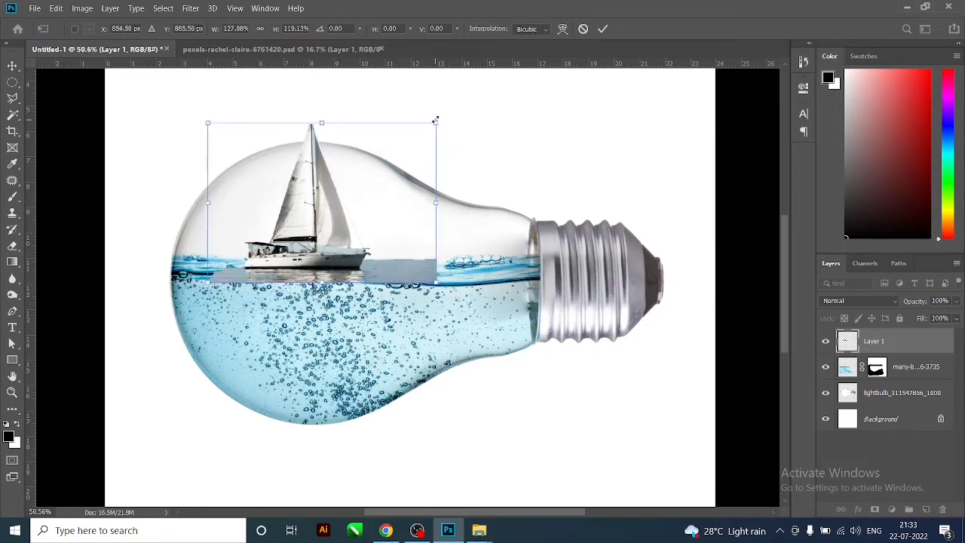
{"action": "mouse_move", "coordinate": [435, 122]}
{"action": "left_mouse_down"}
{"action": "mouse_move", "coordinate": [404, 165]}
{"action": "mouse_move", "coordinate": [388, 210]}
{"action": "left_mouse_up"}
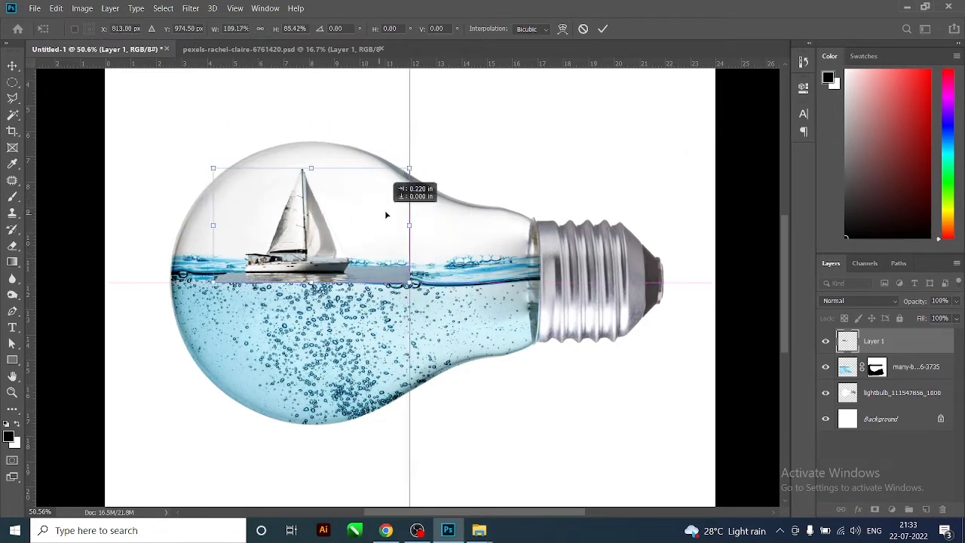
{"action": "key", "text": "Return"}
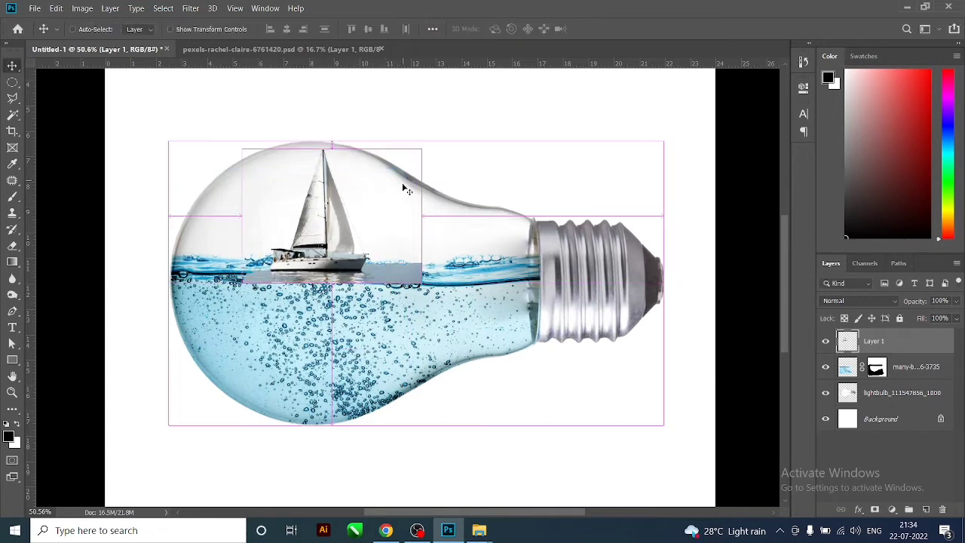
Shrink the sailboat to about 84%, nudge it down-left, and preview its blend modes.
{"action": "key", "text": "ctrl+t"}
{"action": "left_click_drag", "start_coordinate": [422, 149], "coordinate": [409, 158]}
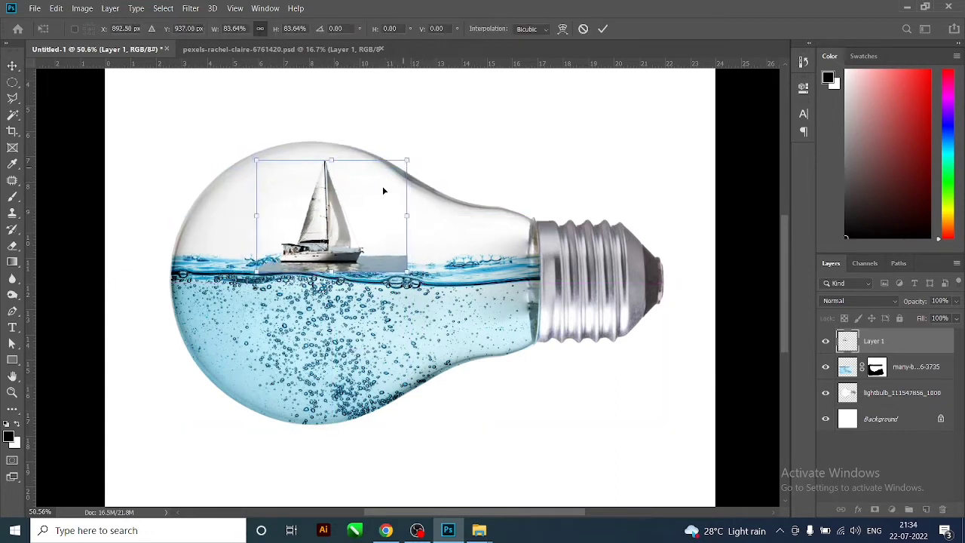
{"action": "left_click_drag", "start_coordinate": [383, 190], "coordinate": [378, 200]}
{"action": "key", "text": "Return"}
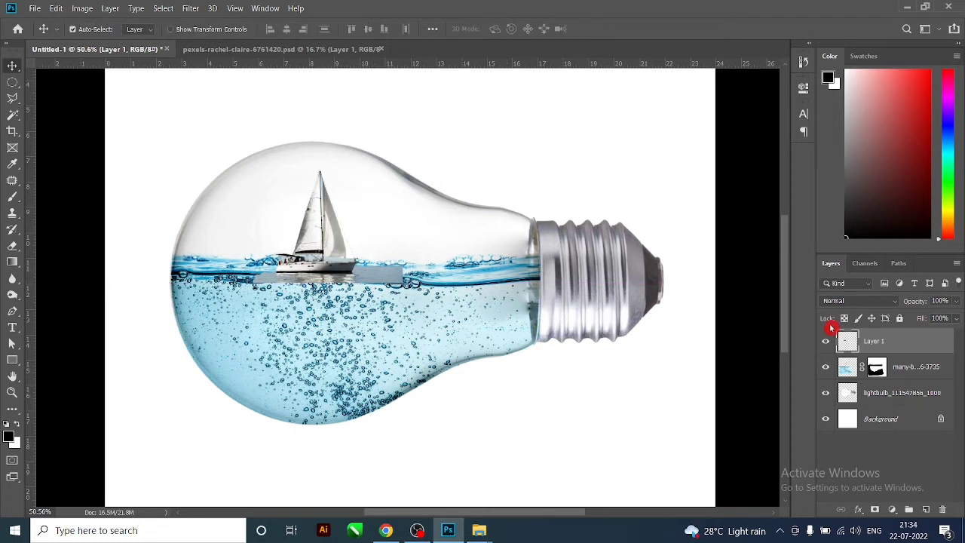
{"action": "left_click", "coordinate": [851, 303]}
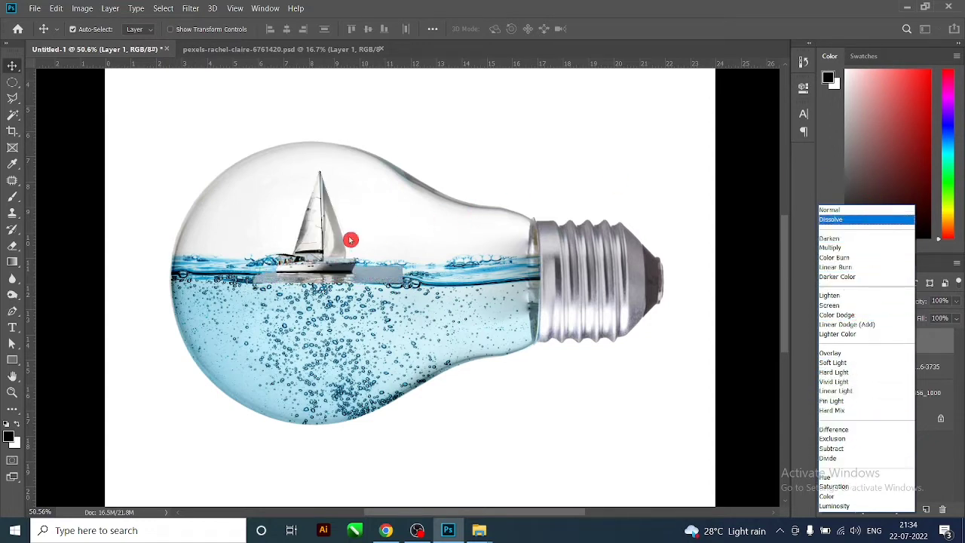
Keep the sailboat's blend mode at Normal, add a layer mask, and ready a black brush.
{"action": "left_click", "coordinate": [304, 258]}
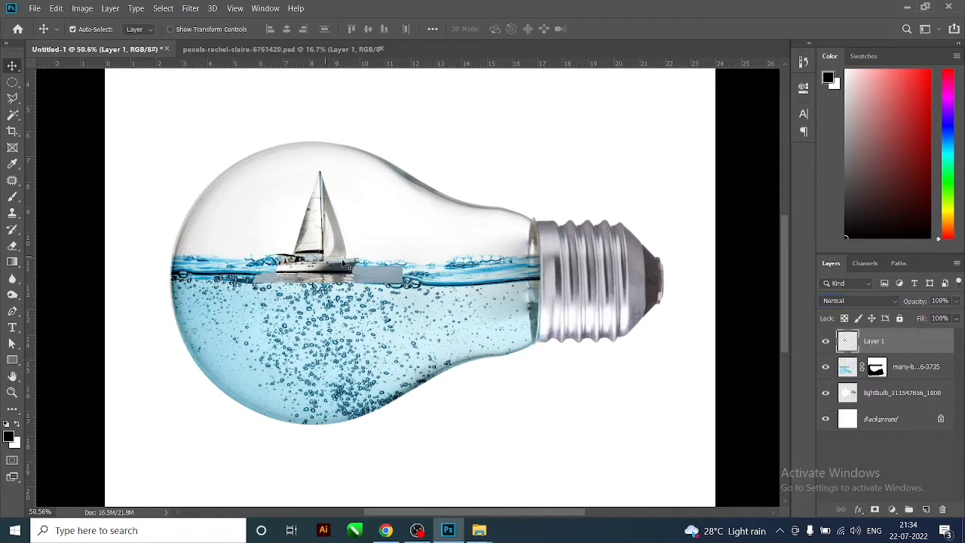
{"action": "left_click", "coordinate": [874, 509]}
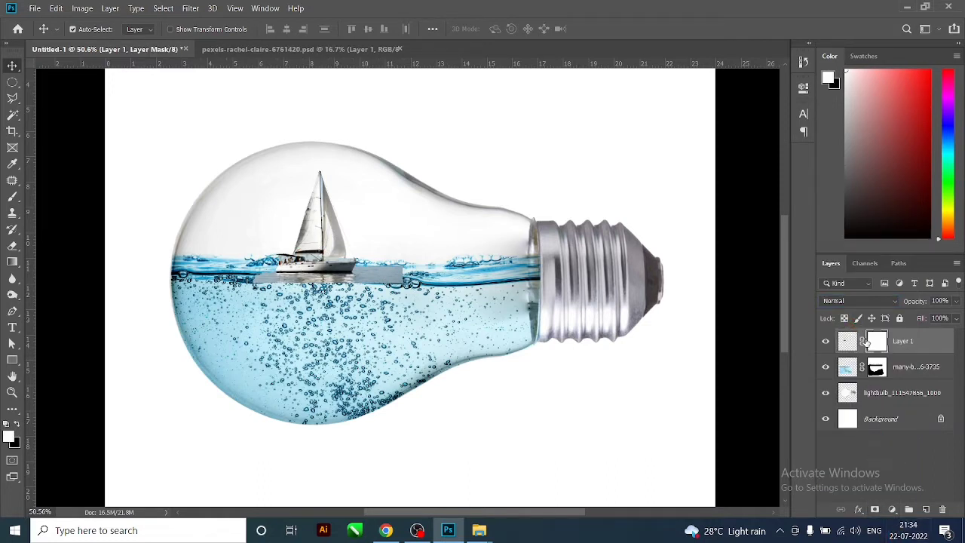
{"action": "left_click", "coordinate": [12, 197]}
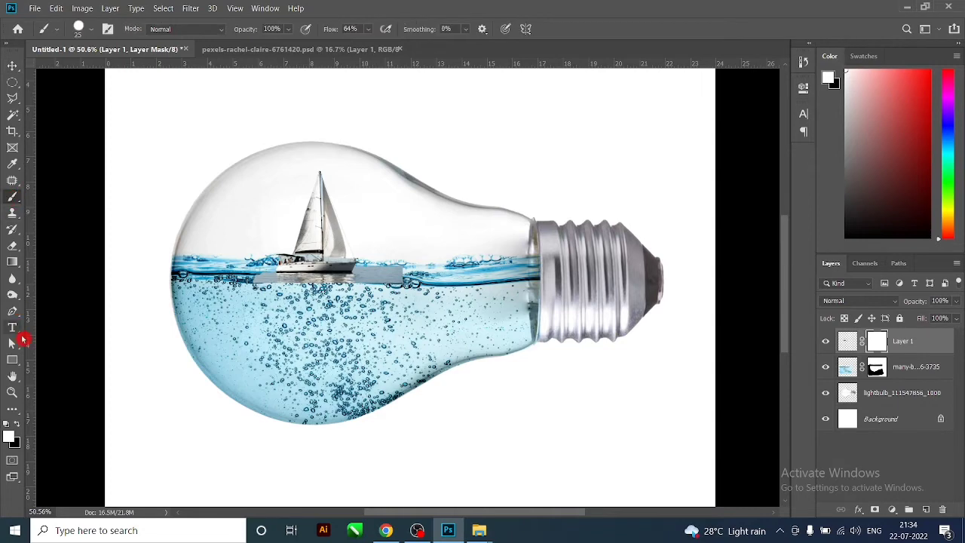
{"action": "left_click", "coordinate": [17, 425]}
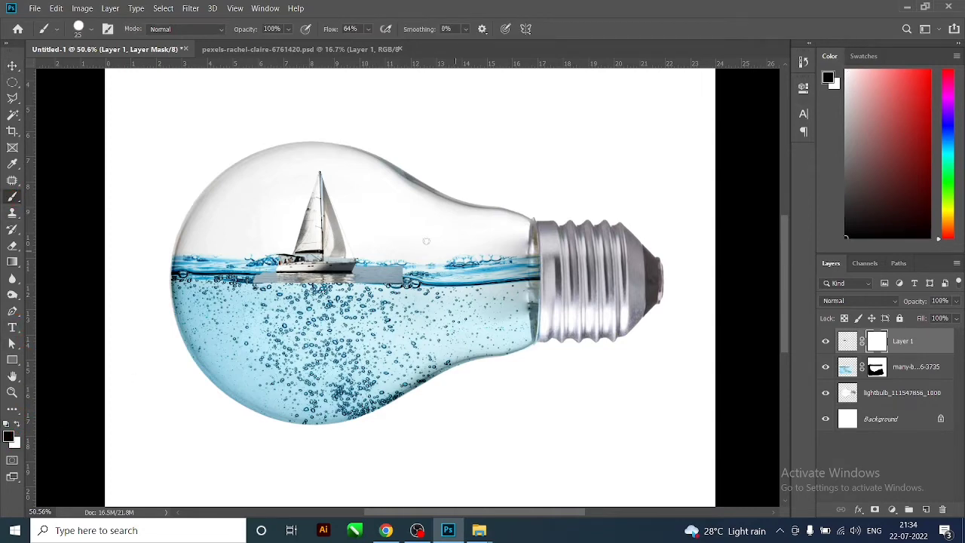
Paint out the grey strip under the boat, then refine it with a 0%-hardness brush.
{"action": "scroll", "coordinate": [426, 241], "scroll_direction": "up", "scroll_amount": 2}
{"action": "scroll", "coordinate": [434, 271], "scroll_direction": "up", "scroll_amount": 1}
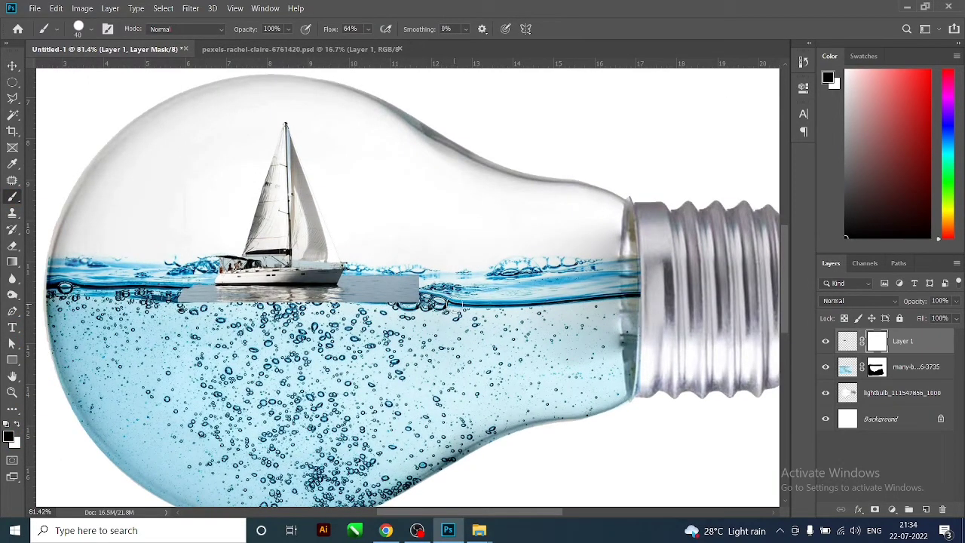
{"action": "left_click_drag", "start_coordinate": [433, 301], "coordinate": [158, 283]}
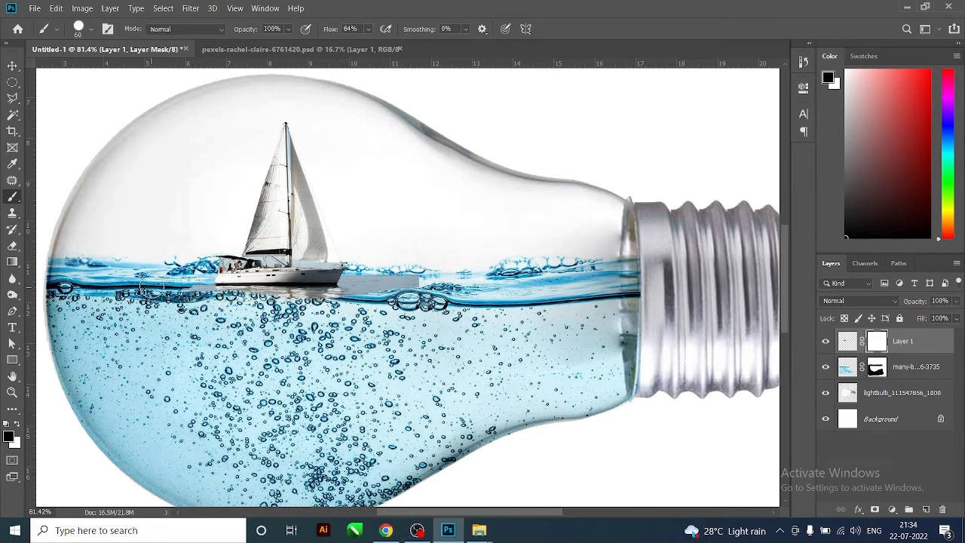
{"action": "left_click", "coordinate": [89, 28]}
{"action": "left_click_drag", "start_coordinate": [101, 91], "coordinate": [75, 96]}
{"action": "left_click", "coordinate": [298, 245]}
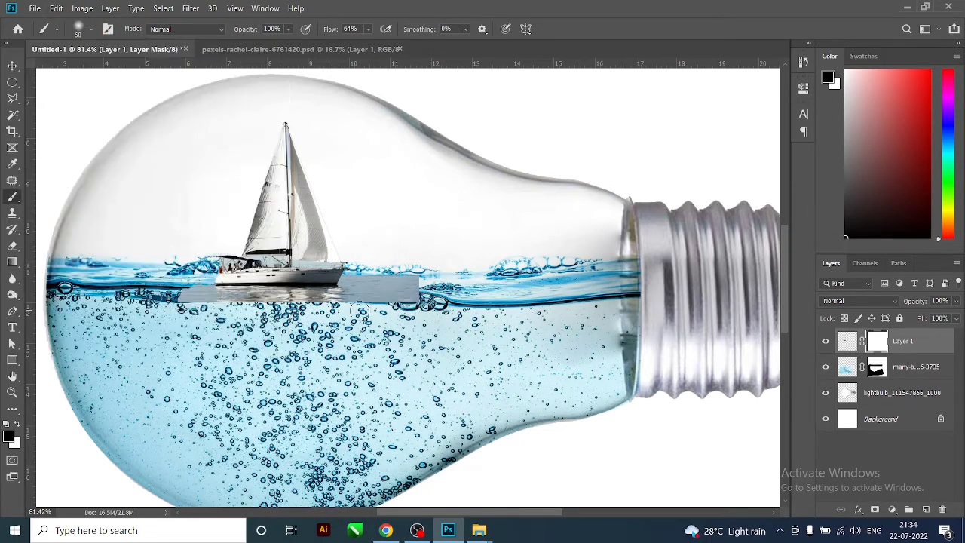
{"action": "mouse_move", "coordinate": [392, 297]}
{"action": "left_mouse_down"}
{"action": "mouse_move", "coordinate": [414, 266]}
{"action": "mouse_move", "coordinate": [242, 302]}
{"action": "mouse_move", "coordinate": [189, 298]}
{"action": "mouse_move", "coordinate": [186, 287]}
{"action": "left_mouse_up"}
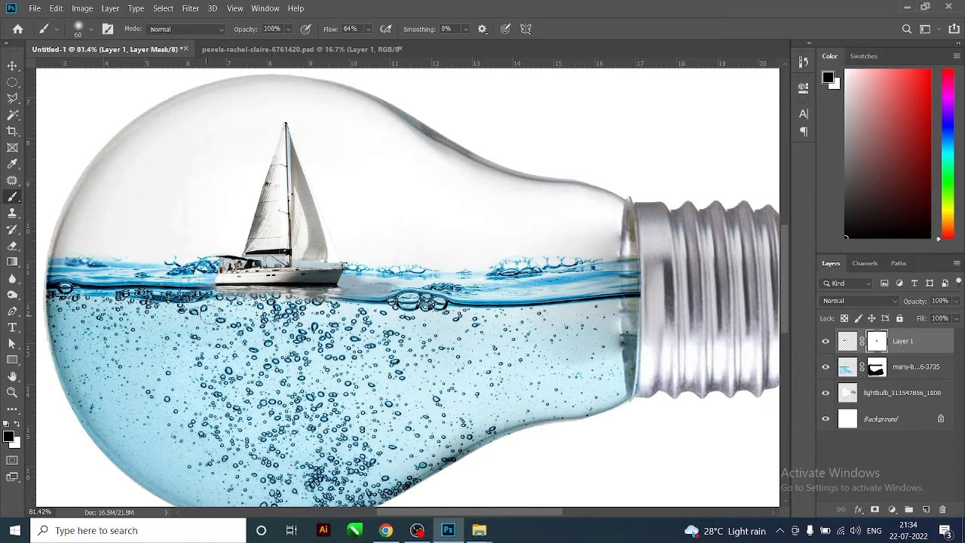
Add a Hue/Saturation adjustment, tweak its hue, and clip it to the sailboat layer.
{"action": "key", "text": "v"}
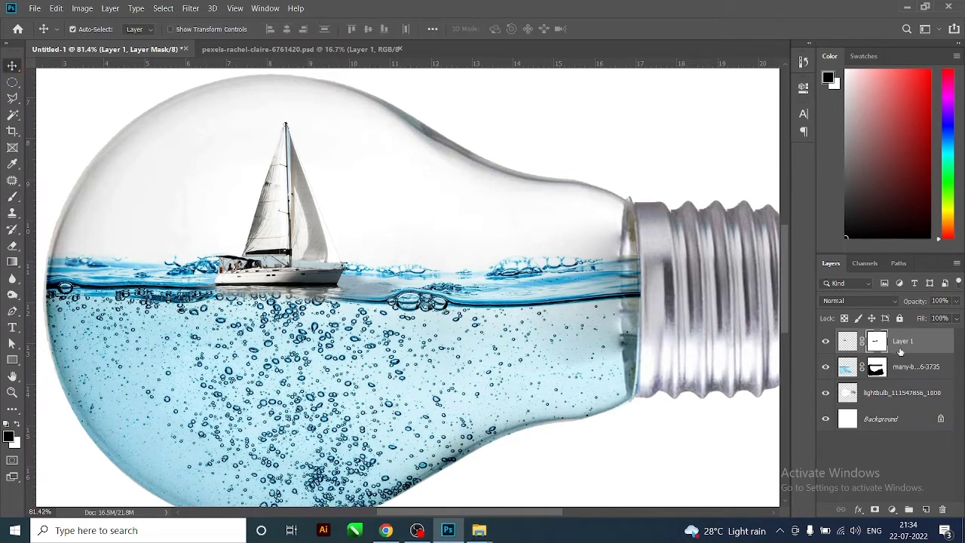
{"action": "left_click", "coordinate": [892, 509]}
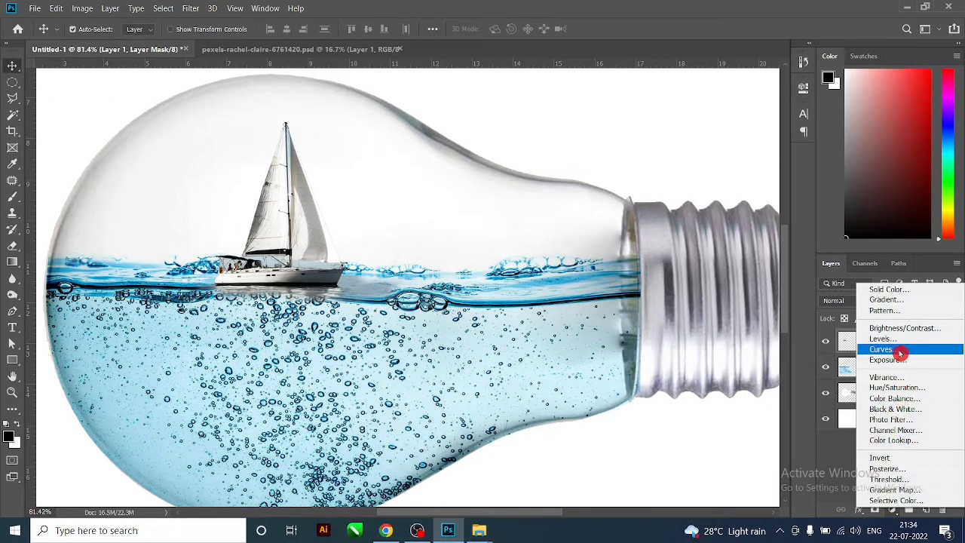
{"action": "left_click", "coordinate": [898, 386]}
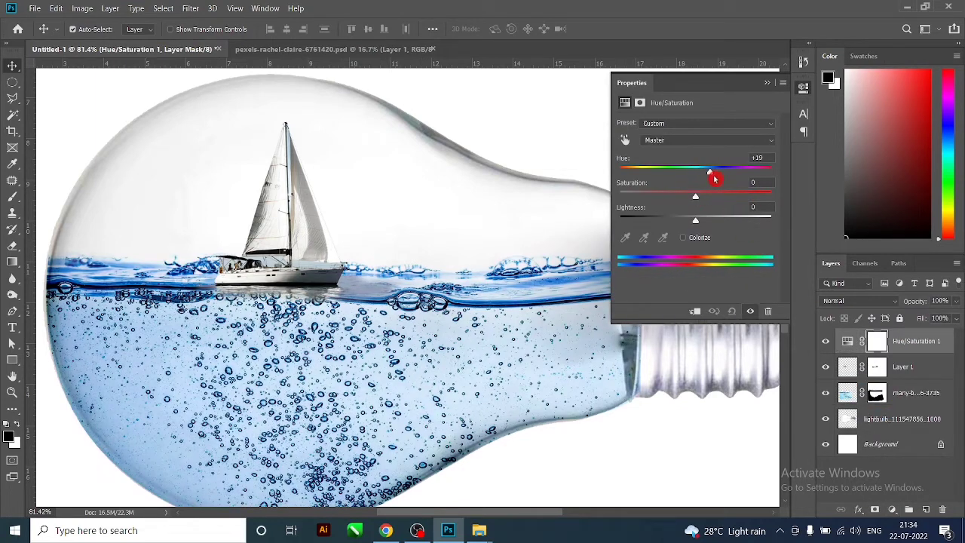
{"action": "mouse_move", "coordinate": [702, 176]}
{"action": "left_mouse_down"}
{"action": "mouse_move", "coordinate": [684, 182]}
{"action": "mouse_move", "coordinate": [698, 187]}
{"action": "left_mouse_up"}
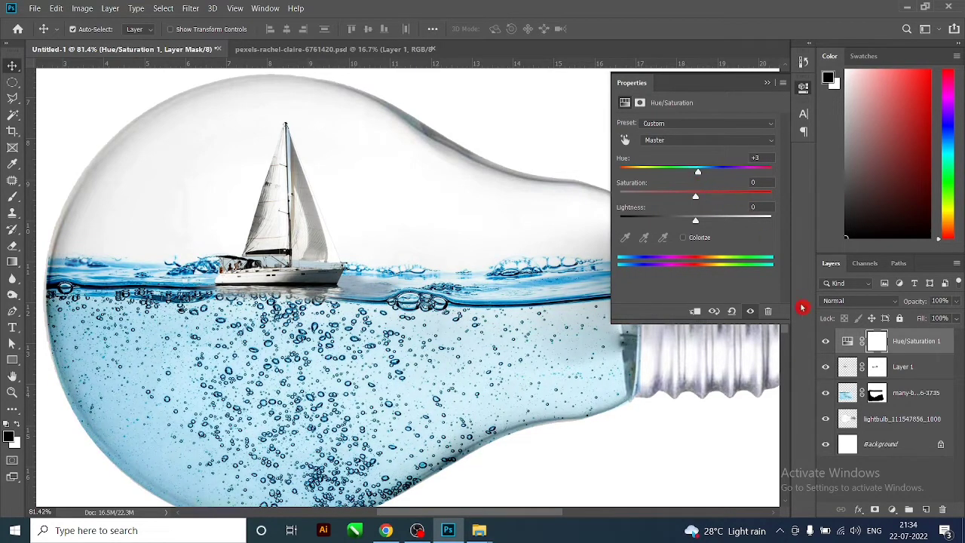
{"action": "left_click", "coordinate": [695, 311]}
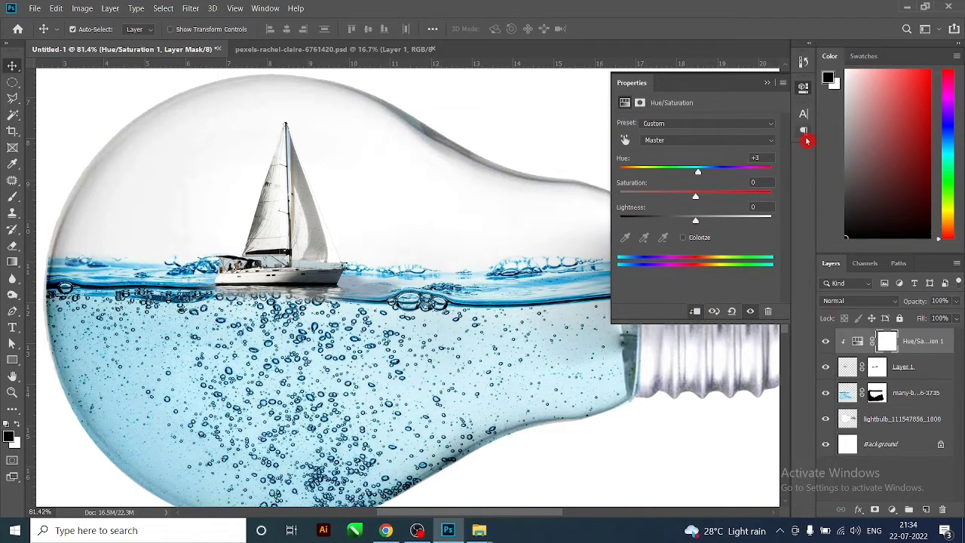
{"action": "left_click", "coordinate": [802, 90]}
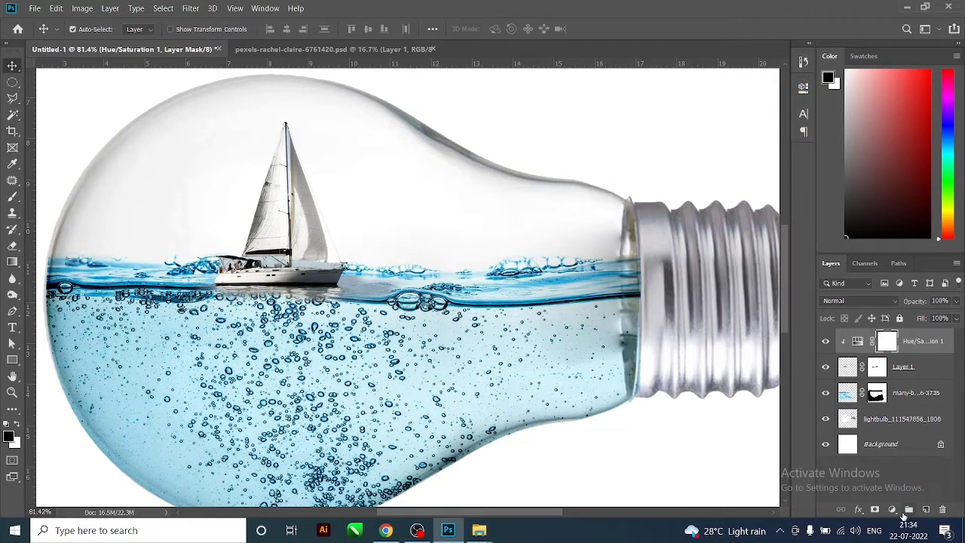
Add a clipped Vibrance adjustment to compare, then delete that Vibrance layer.
{"action": "left_click", "coordinate": [893, 509]}
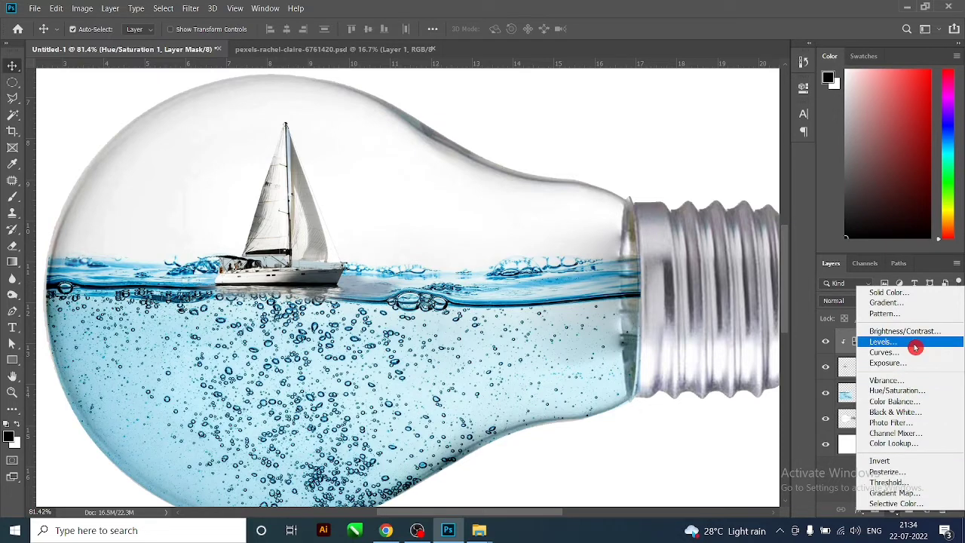
{"action": "left_click", "coordinate": [914, 381]}
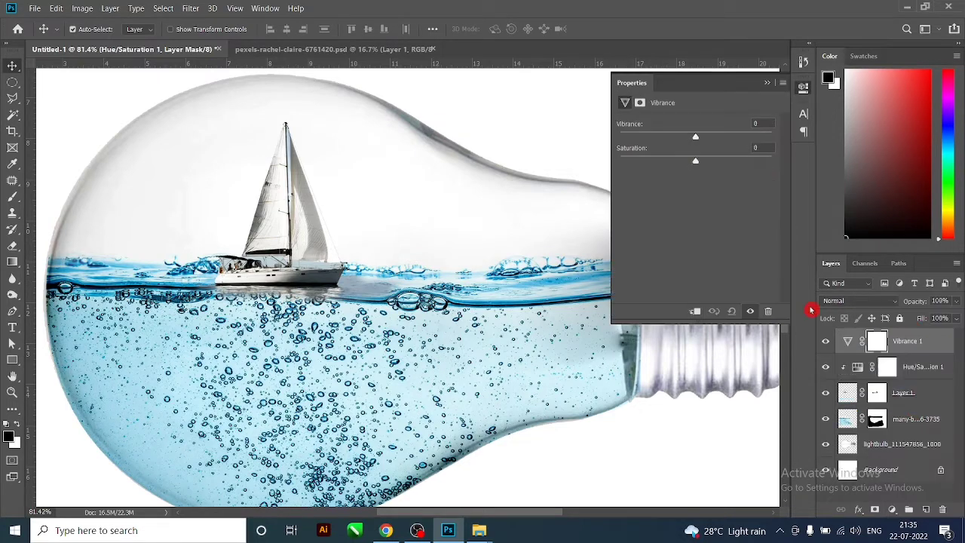
{"action": "left_click", "coordinate": [695, 311]}
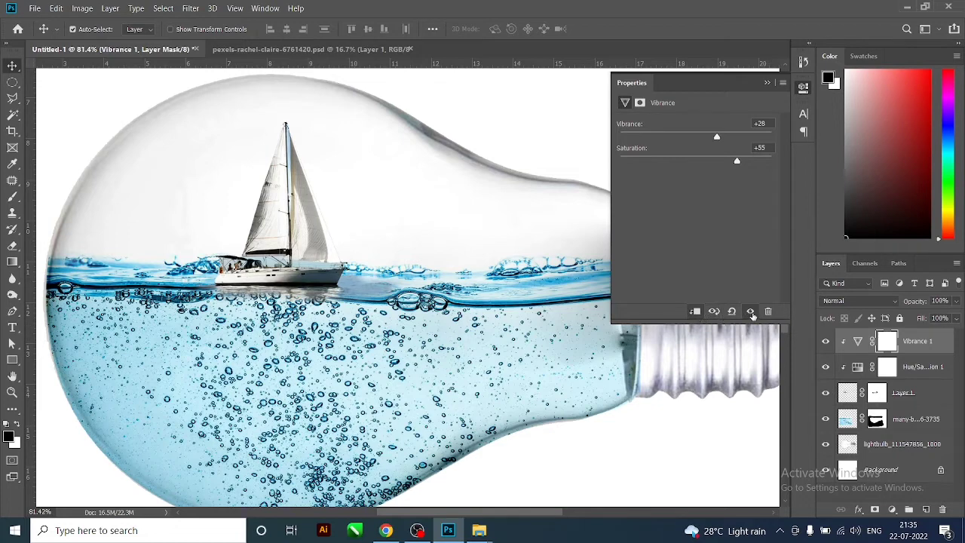
{"action": "left_click", "coordinate": [750, 312]}
{"action": "left_click", "coordinate": [802, 87]}
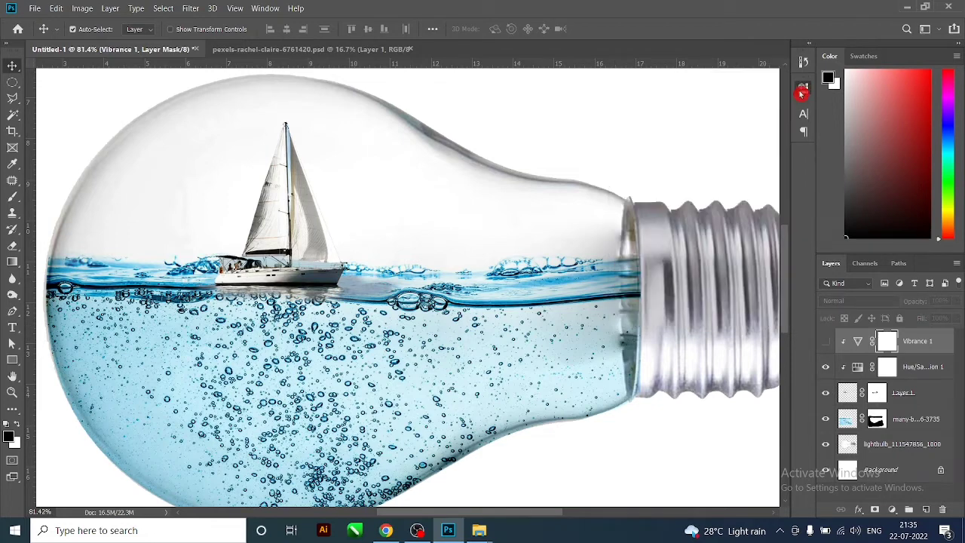
{"action": "right_click", "coordinate": [908, 344]}
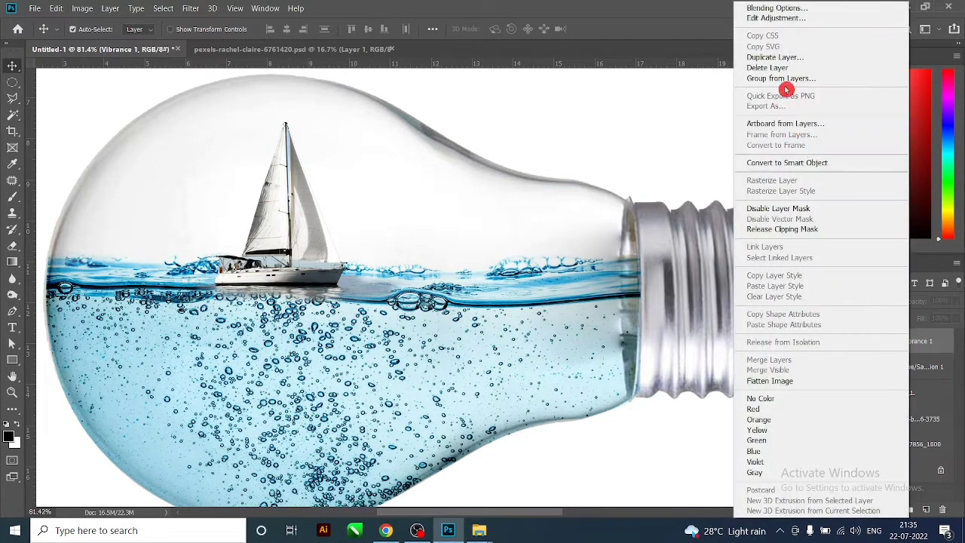
{"action": "left_click", "coordinate": [788, 67]}
{"action": "left_click", "coordinate": [450, 210]}
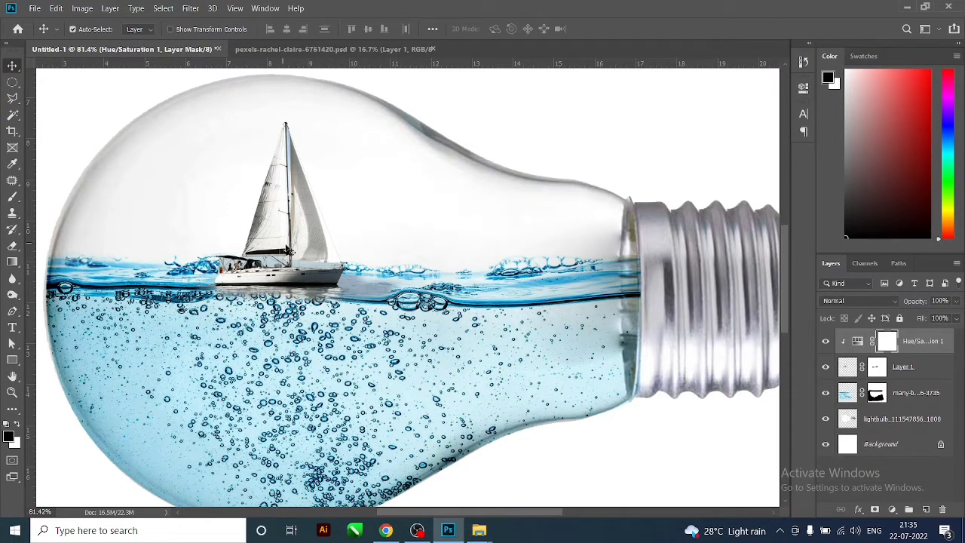
Move the sailboat up and right, then paint its layer mask along the waterline.
{"action": "left_click_drag", "start_coordinate": [286, 250], "coordinate": [299, 243]}
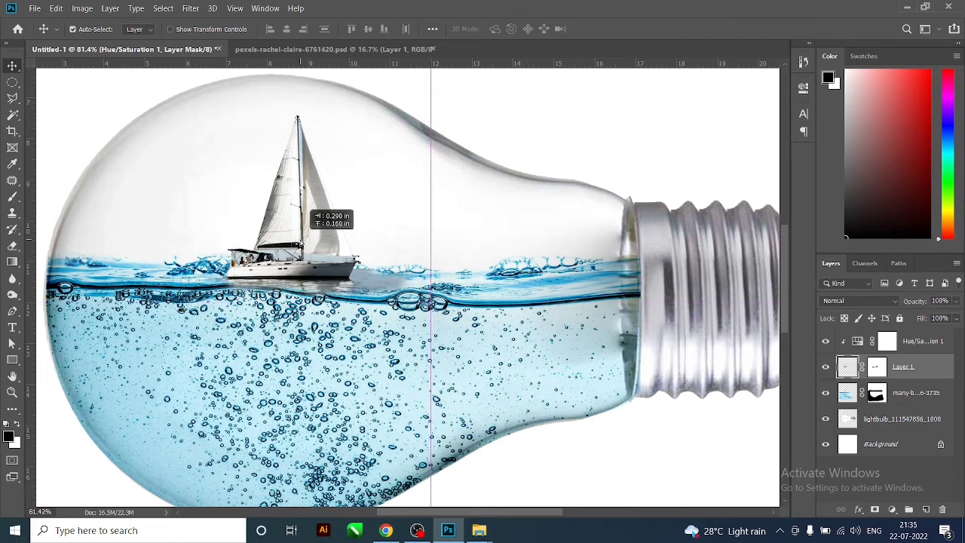
{"action": "left_click", "coordinate": [12, 246]}
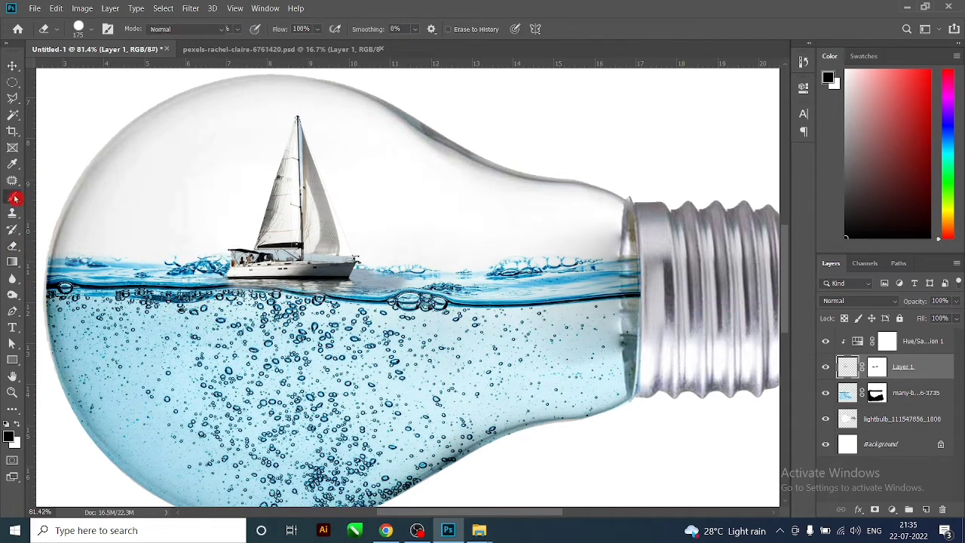
{"action": "left_click", "coordinate": [13, 197]}
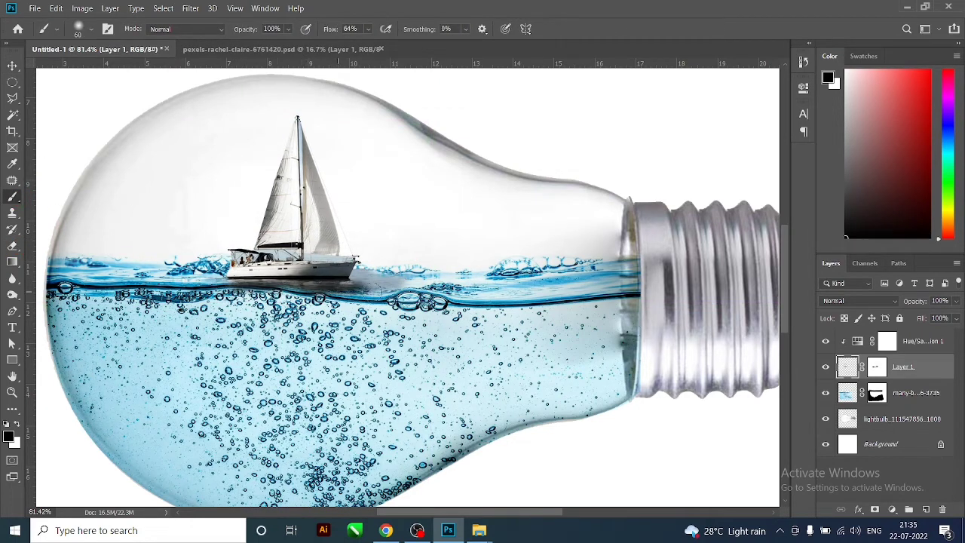
{"action": "left_click_drag", "start_coordinate": [239, 290], "coordinate": [381, 292]}
{"action": "key", "text": "ctrl+z"}
{"action": "left_click", "coordinate": [876, 368]}
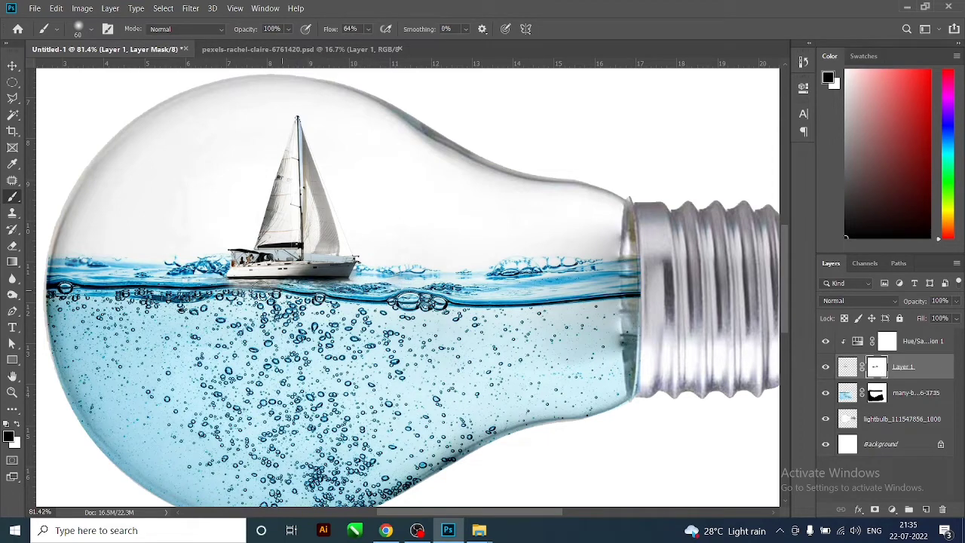
{"action": "left_click_drag", "start_coordinate": [255, 287], "coordinate": [339, 288]}
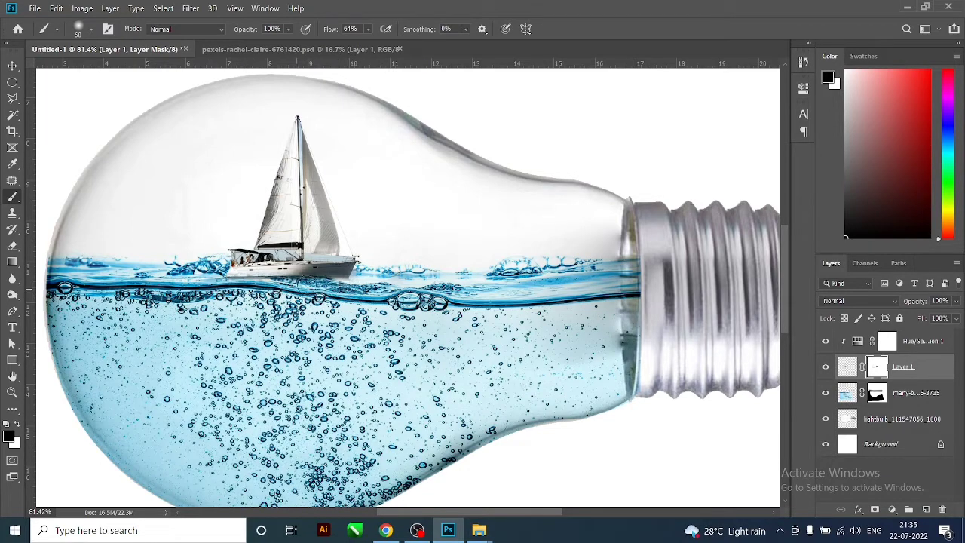
Fit the image on screen and nudge the sailboat slightly right and down.
{"action": "scroll", "coordinate": [324, 300], "scroll_direction": "up", "scroll_amount": 5}
{"action": "key", "text": "ctrl+minus"}
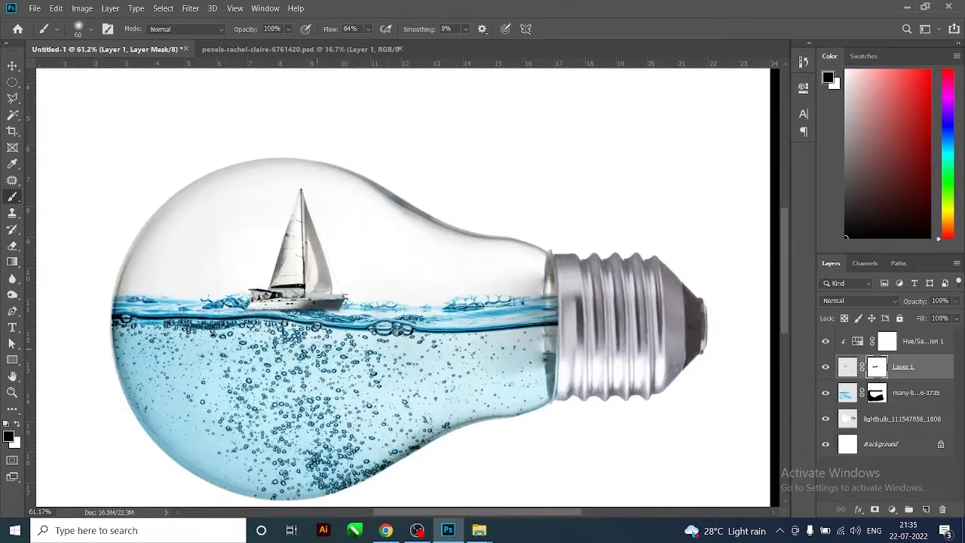
{"action": "key", "text": "ctrl+0"}
{"action": "left_click", "coordinate": [12, 66]}
{"action": "scroll", "coordinate": [362, 336], "scroll_direction": "up", "scroll_amount": 1}
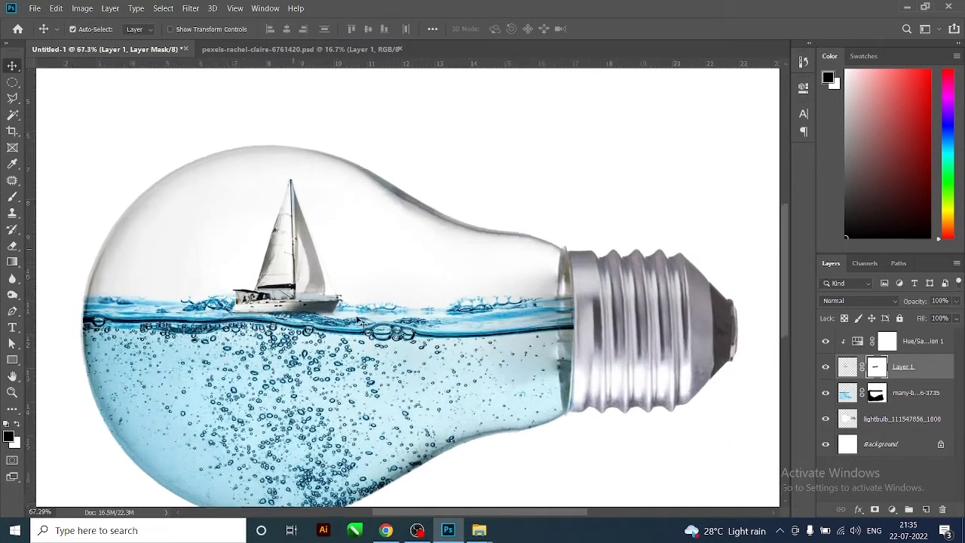
{"action": "scroll", "coordinate": [362, 335], "scroll_direction": "up", "scroll_amount": 1}
{"action": "left_click_drag", "start_coordinate": [302, 305], "coordinate": [309, 312]}
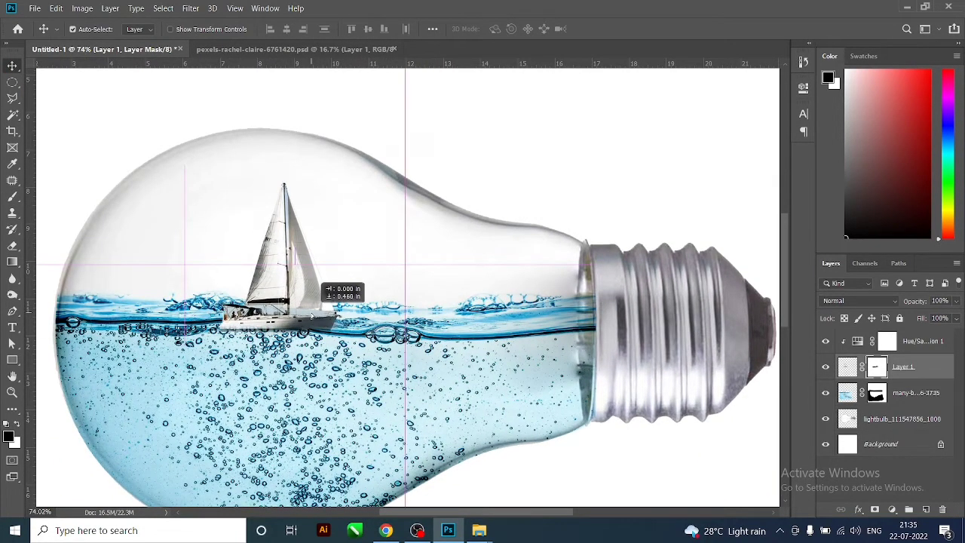
{"action": "key", "text": "alt+Tab"}
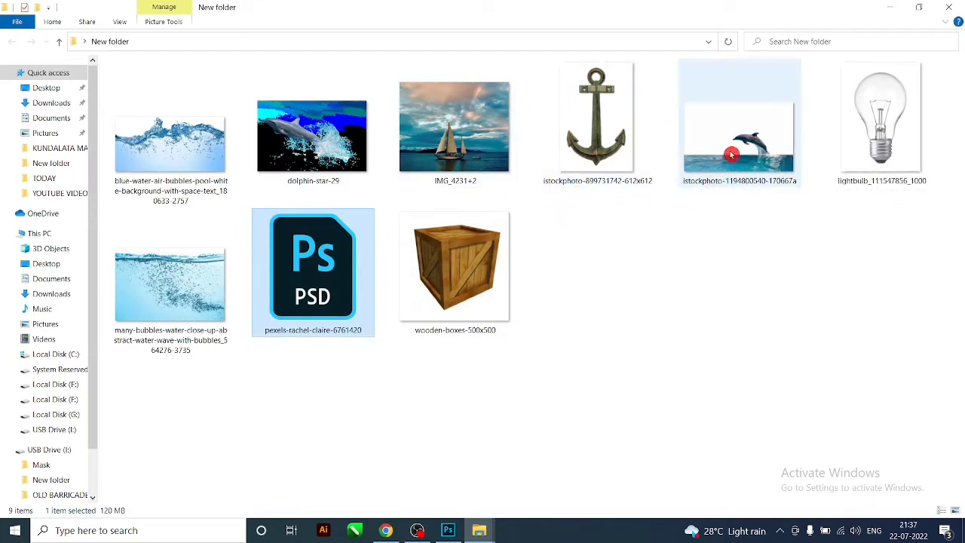
{"action": "mouse_move", "coordinate": [731, 155]}
{"action": "left_mouse_down"}
{"action": "mouse_move", "coordinate": [729, 211]}
{"action": "mouse_move", "coordinate": [447, 537]}
{"action": "mouse_move", "coordinate": [514, 177]}
{"action": "left_mouse_up"}
{"action": "mouse_move", "coordinate": [486, 248]}
{"action": "left_mouse_down"}
{"action": "mouse_move", "coordinate": [574, 207]}
{"action": "mouse_move", "coordinate": [587, 181]}
{"action": "left_mouse_up"}
Enlarge the dolphin photo about fourfold and place it right of the sailboat at the waterline.
{"action": "key", "text": "ctrl+z"}
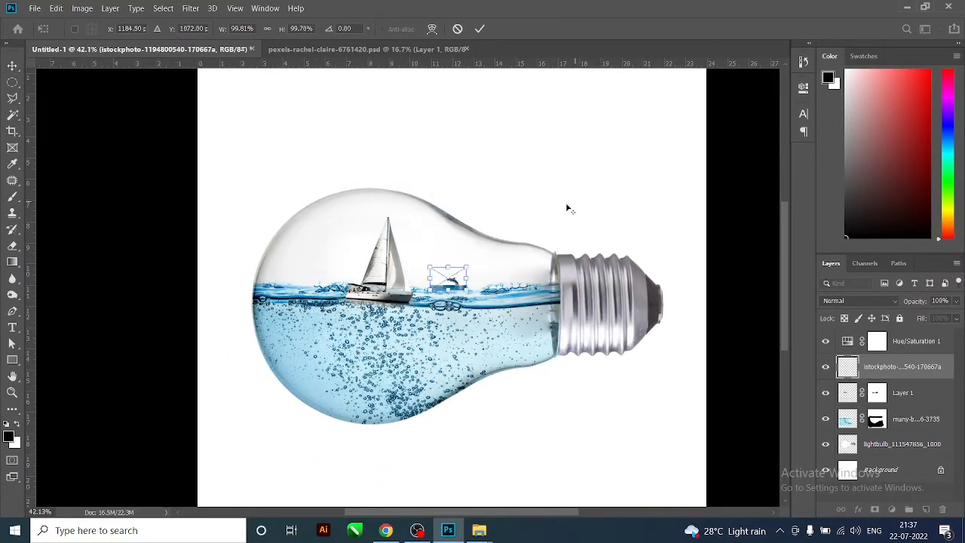
{"action": "left_click_drag", "start_coordinate": [466, 265], "coordinate": [517, 230]}
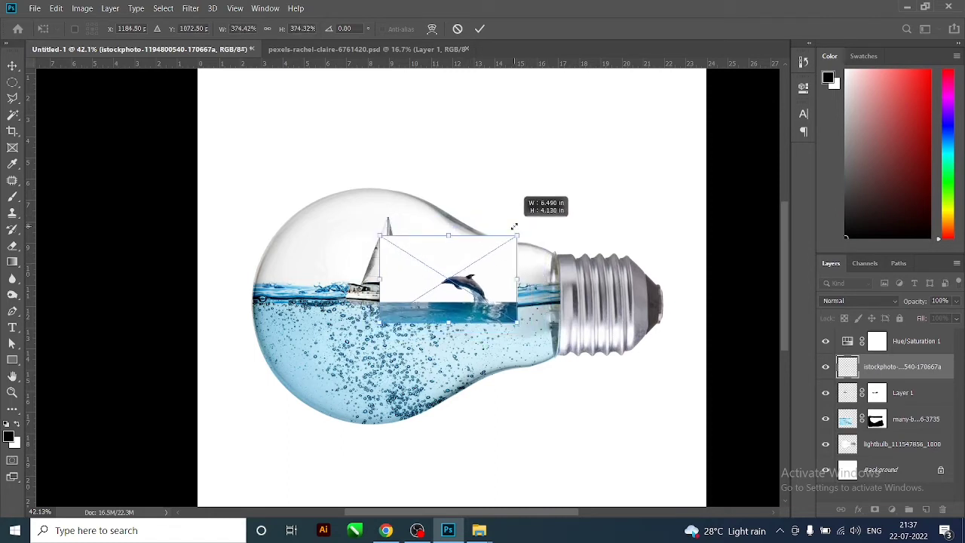
{"action": "key", "text": "Return"}
{"action": "left_click_drag", "start_coordinate": [499, 276], "coordinate": [516, 271]}
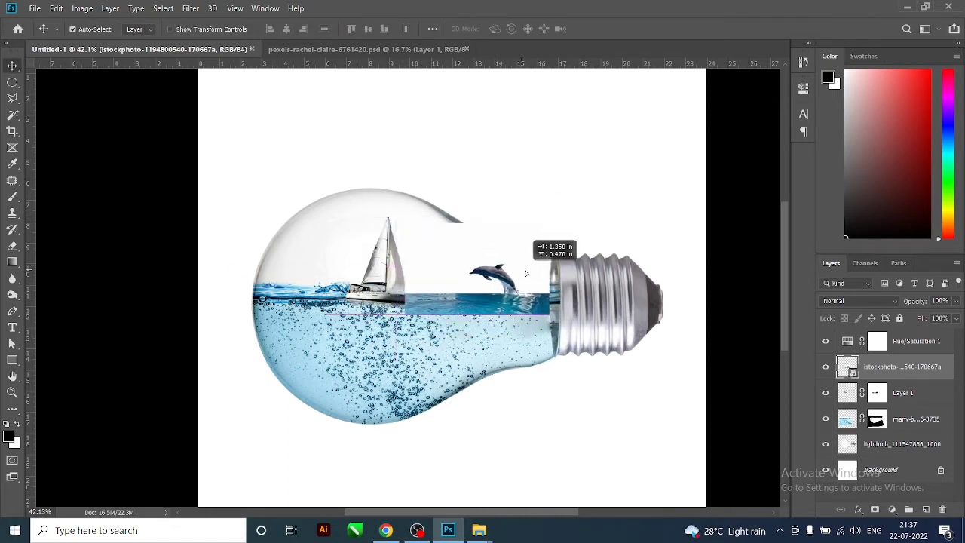
{"action": "left_click_drag", "start_coordinate": [516, 271], "coordinate": [530, 272]}
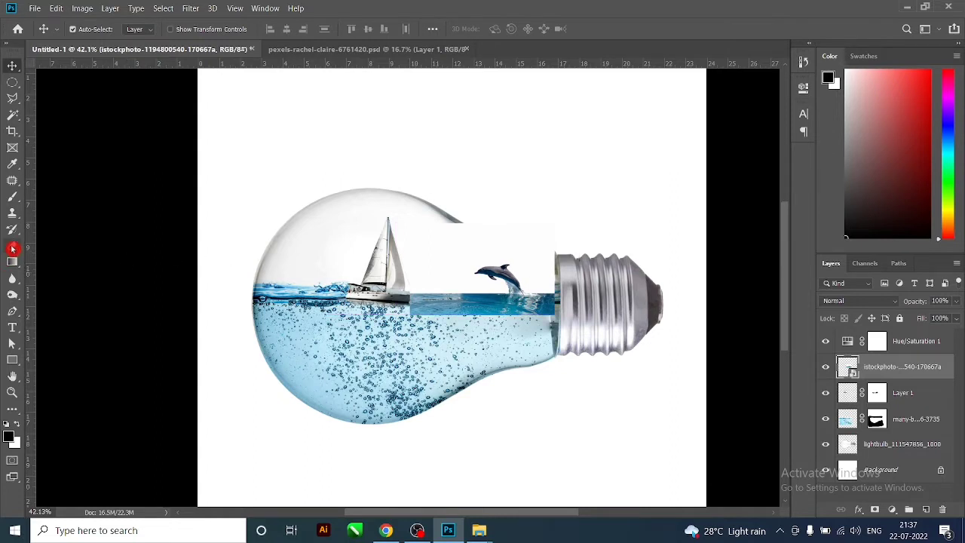
Rasterize the dolphin layer into an ordinary pixel layer.
{"action": "left_click", "coordinate": [12, 247]}
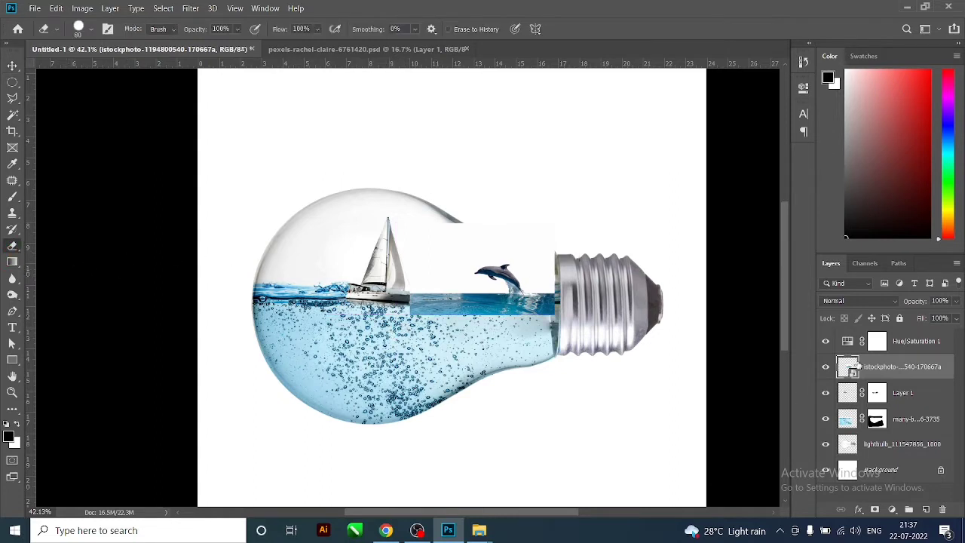
{"action": "right_click", "coordinate": [856, 365]}
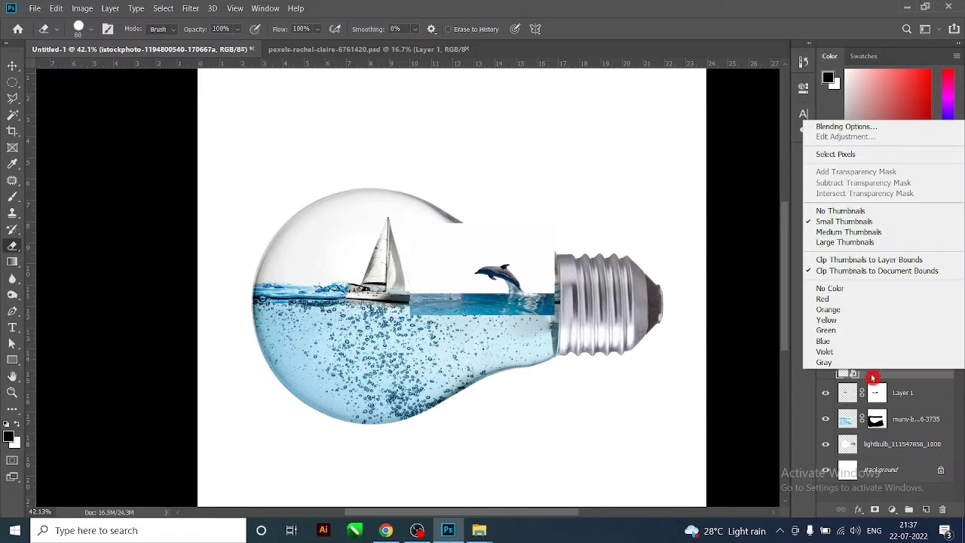
{"action": "right_click", "coordinate": [872, 375]}
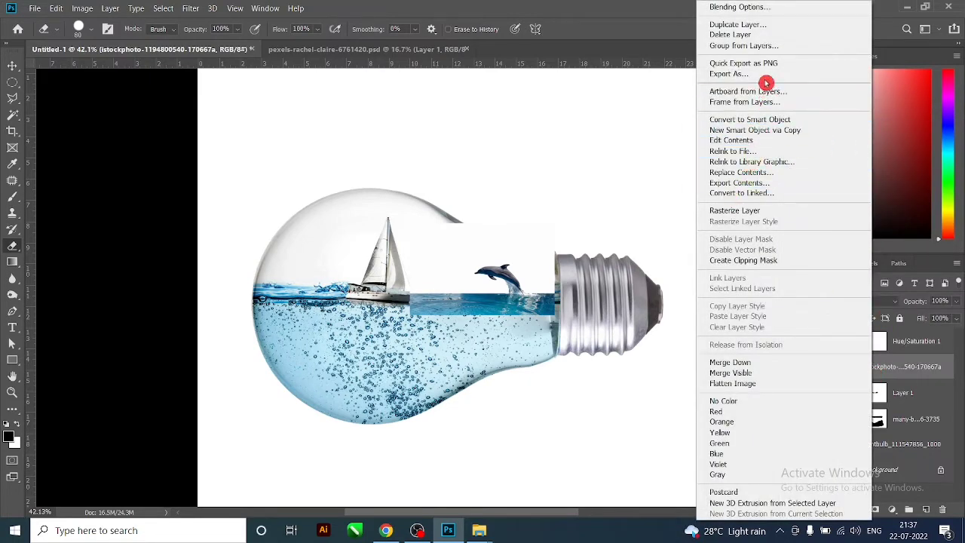
{"action": "left_click", "coordinate": [756, 211]}
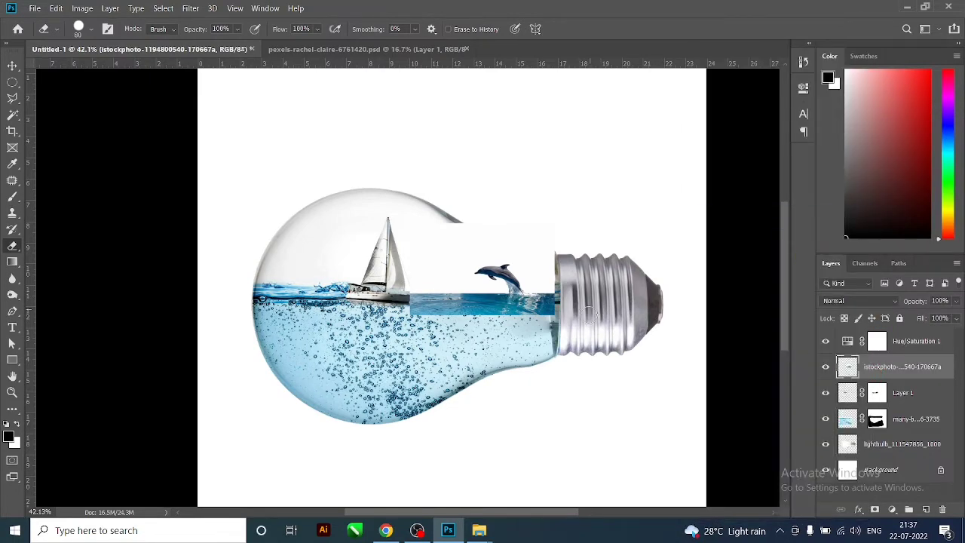
Try erasing the dolphin photo's water with a 0%-hardness eraser, undoing the strokes.
{"action": "left_click_drag", "start_coordinate": [534, 317], "coordinate": [437, 310]}
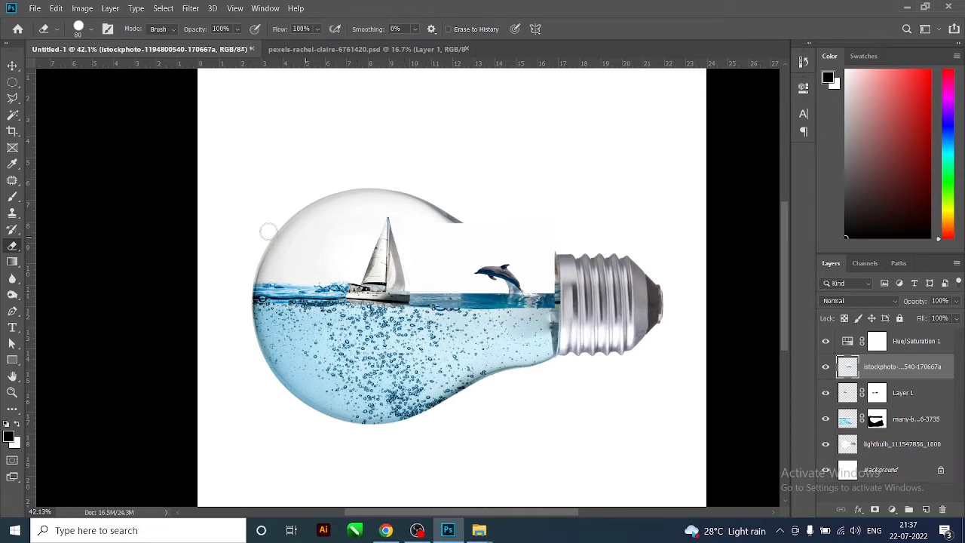
{"action": "key", "text": "ctrl+z"}
{"action": "left_click", "coordinate": [89, 34]}
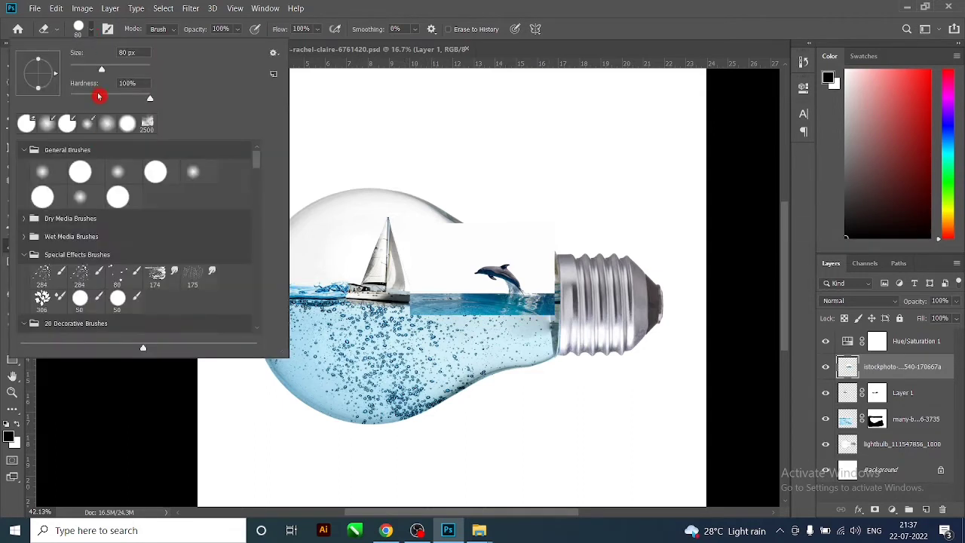
{"action": "key", "text": "Return"}
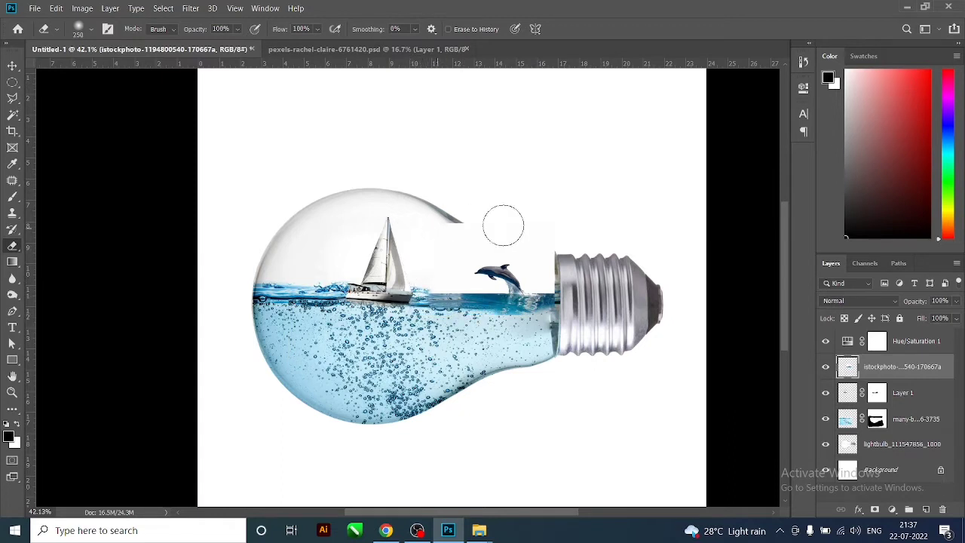
{"action": "key", "text": "ctrl+z"}
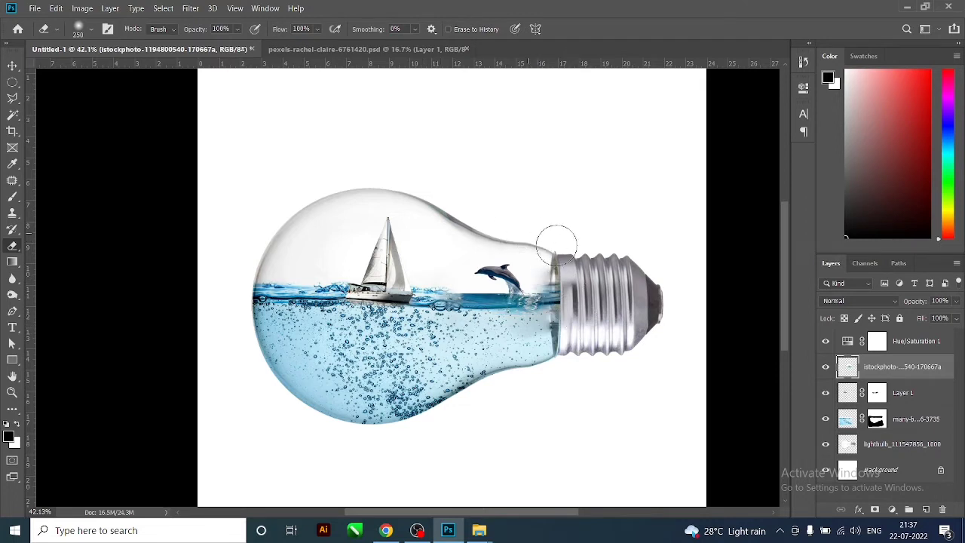
{"action": "scroll", "coordinate": [354, 207], "scroll_direction": "down", "scroll_amount": 1}
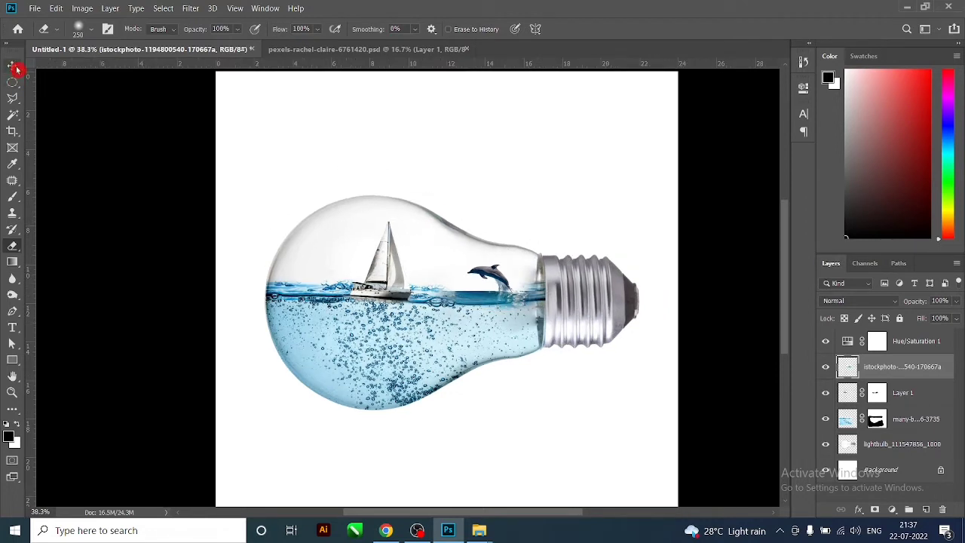
Set the dolphin layer's blend mode to Linear Burn.
{"action": "left_click", "coordinate": [12, 66]}
{"action": "left_click", "coordinate": [839, 302]}
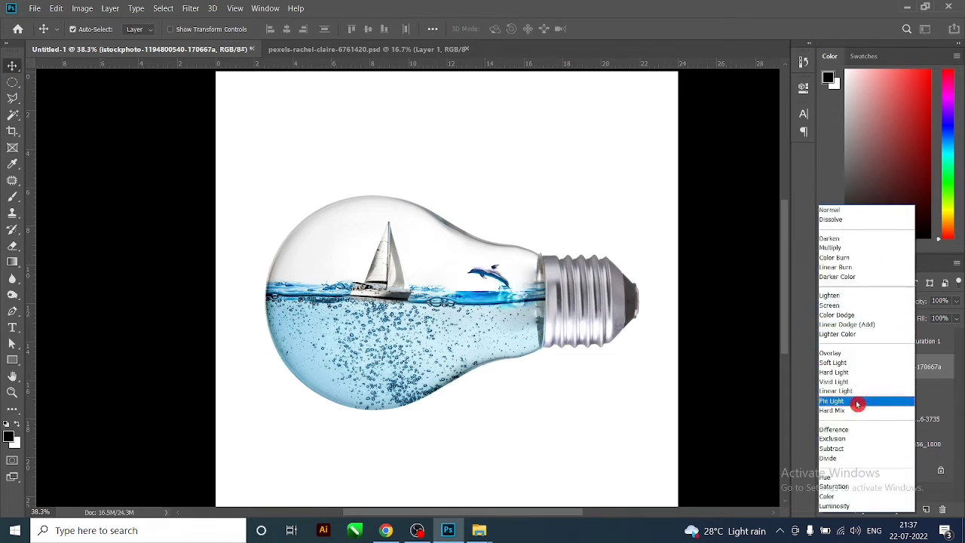
{"action": "left_click", "coordinate": [845, 268]}
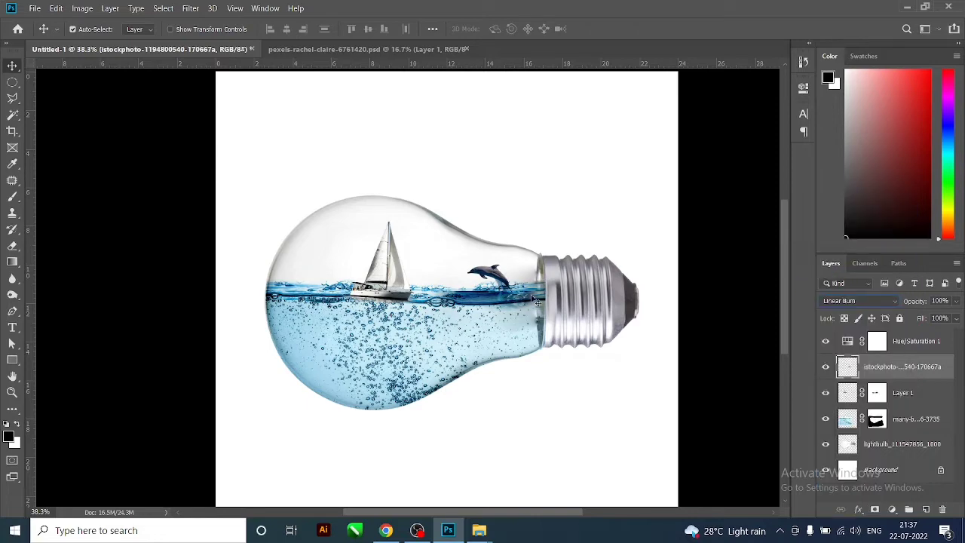
{"action": "scroll", "coordinate": [518, 312], "scroll_direction": "up", "scroll_amount": 4}
{"action": "scroll", "coordinate": [457, 309], "scroll_direction": "up", "scroll_amount": 1}
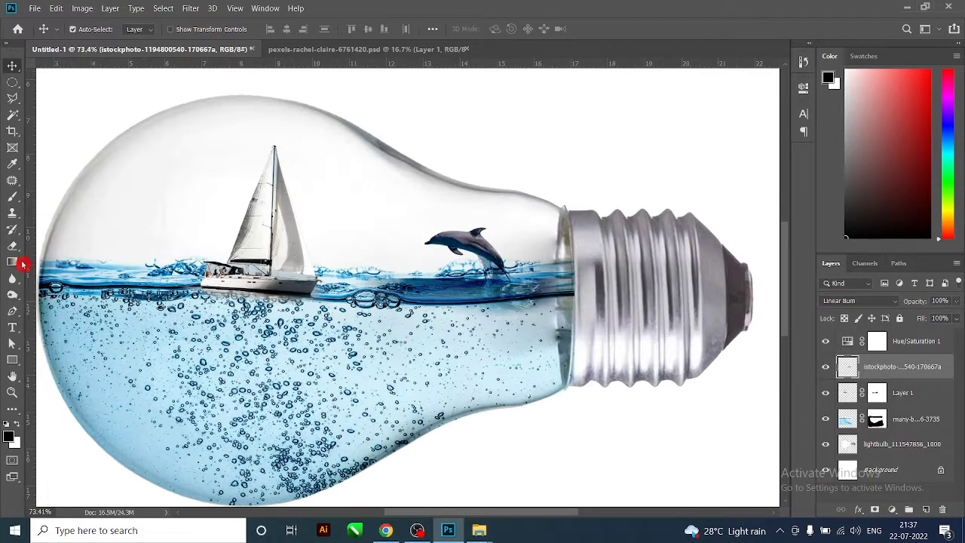
Add a layer mask to the dolphin layer and paint black to hide its waterline edge.
{"action": "key", "text": "b"}
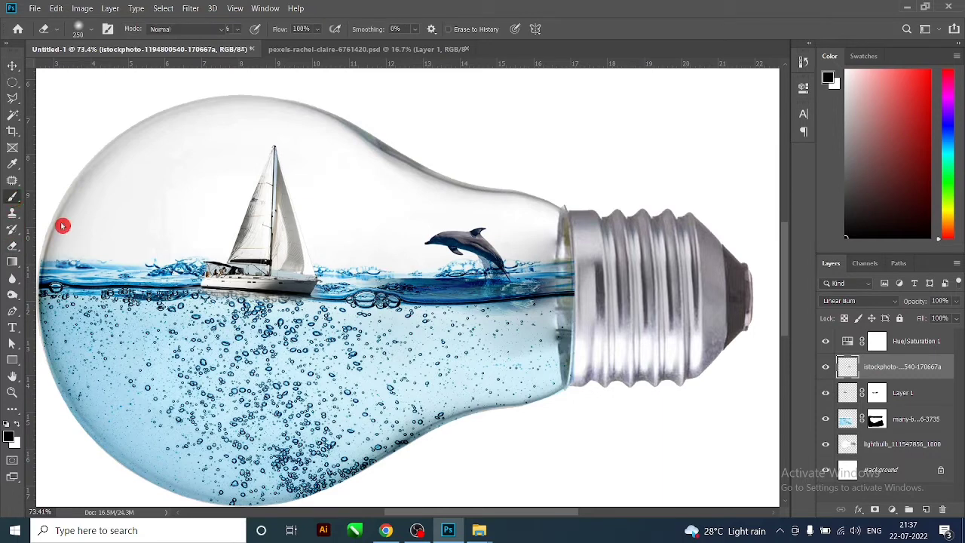
{"action": "left_click_drag", "start_coordinate": [445, 296], "coordinate": [408, 292]}
{"action": "key", "text": "ctrl+z"}
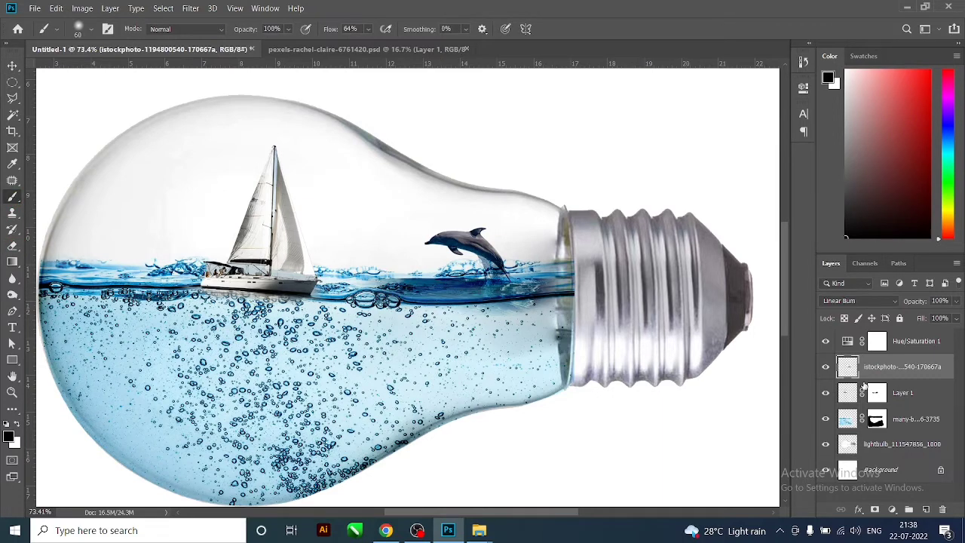
{"action": "left_click", "coordinate": [878, 393]}
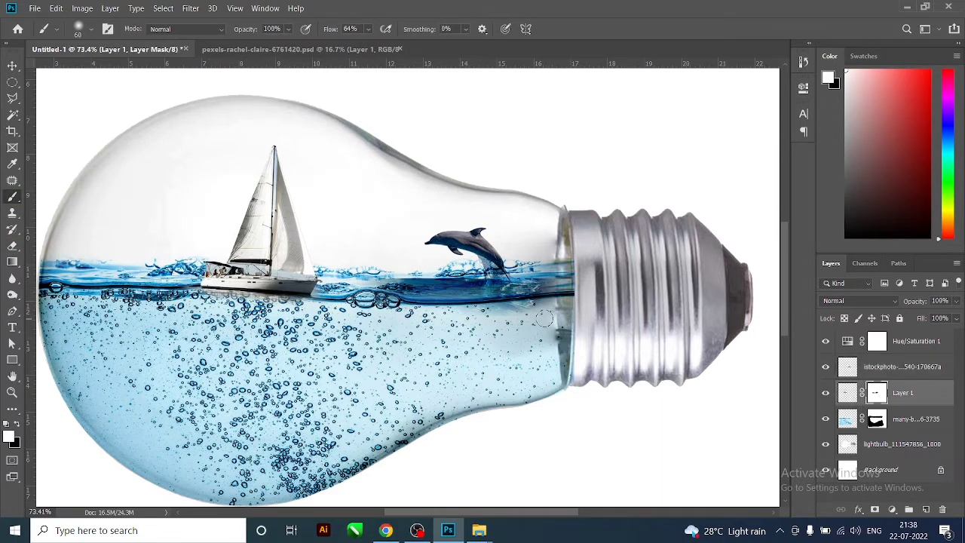
{"action": "left_click", "coordinate": [878, 366]}
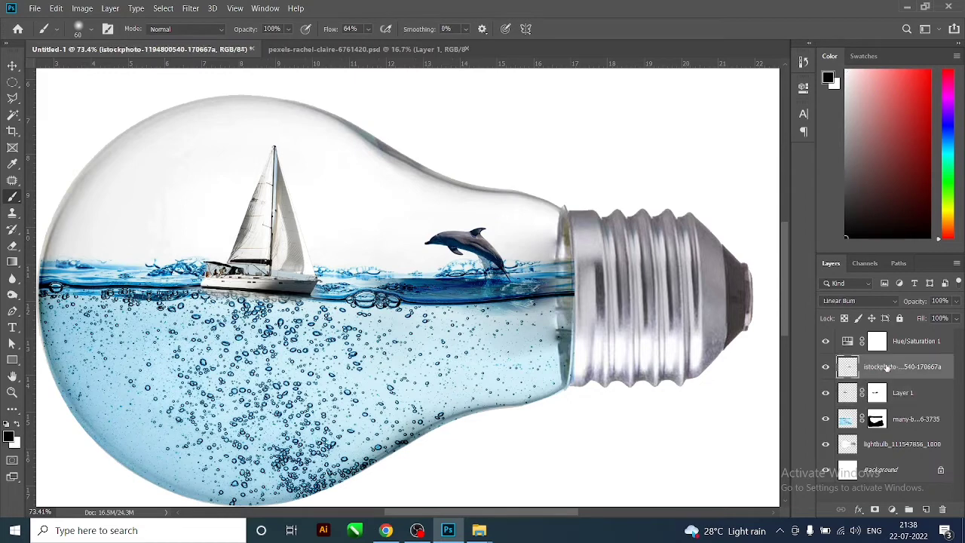
{"action": "left_click", "coordinate": [875, 510]}
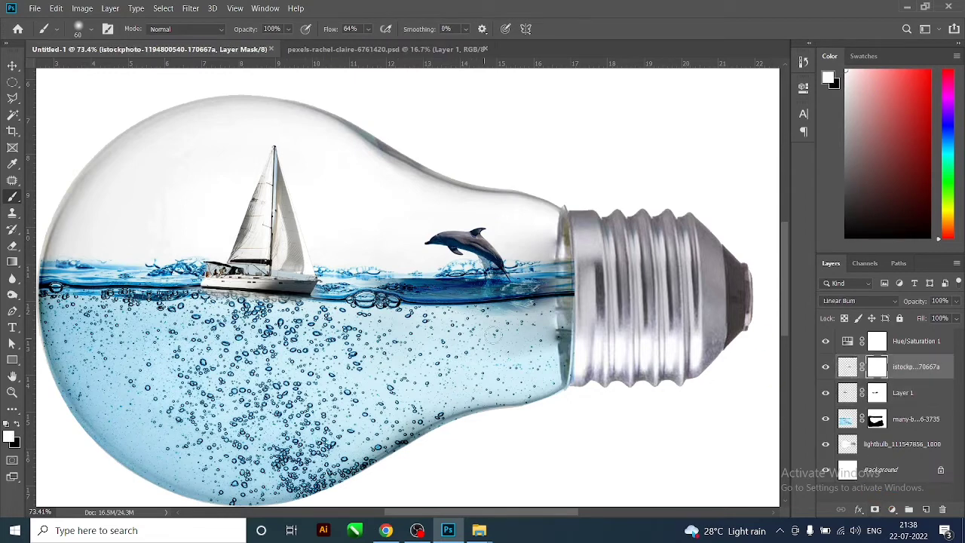
{"action": "key", "text": "x"}
{"action": "mouse_move", "coordinate": [523, 301]}
{"action": "left_mouse_down"}
{"action": "mouse_move", "coordinate": [384, 298]}
{"action": "mouse_move", "coordinate": [497, 290]}
{"action": "mouse_move", "coordinate": [473, 285]}
{"action": "mouse_move", "coordinate": [555, 295]}
{"action": "left_mouse_up"}
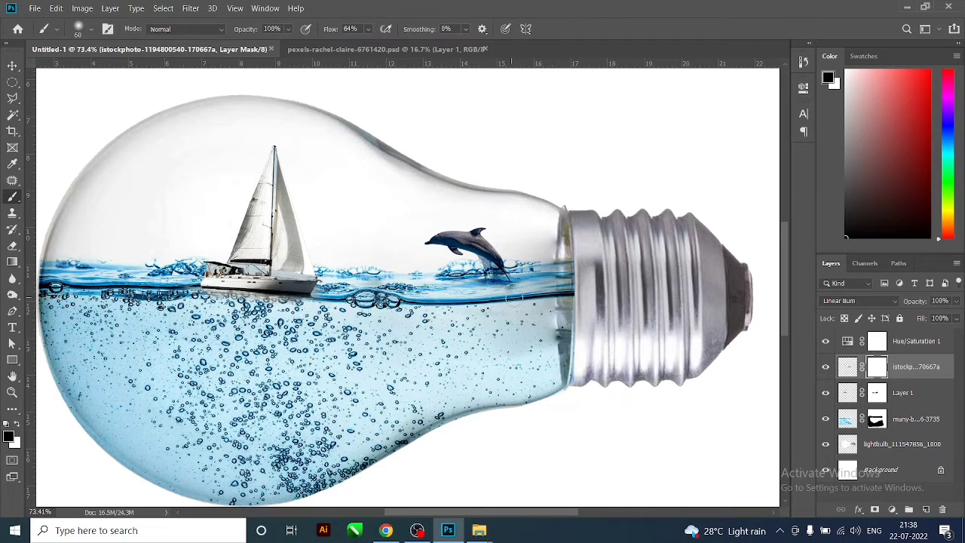
Fit the document on screen and try a lower dolphin copy, then undo it.
{"action": "key", "text": "ctrl+0"}
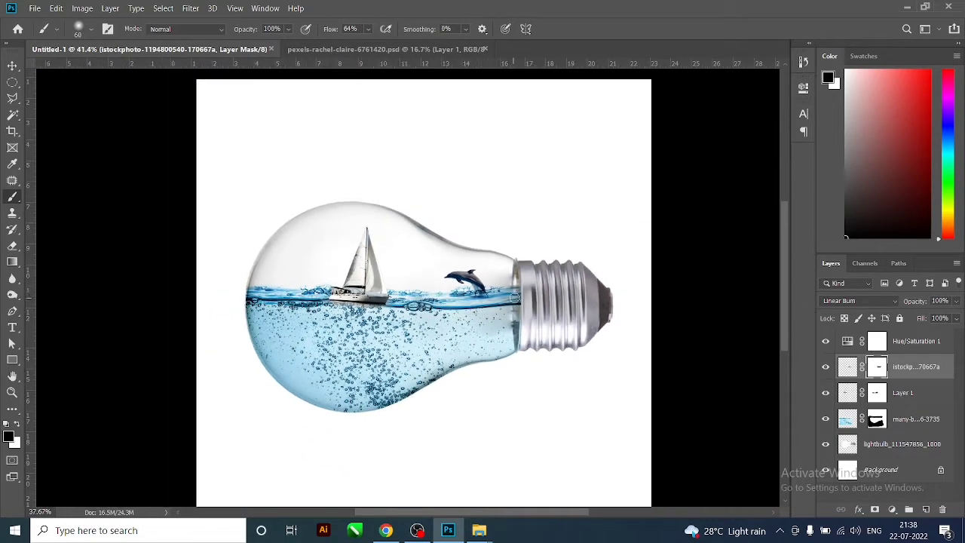
{"action": "left_click", "coordinate": [13, 64]}
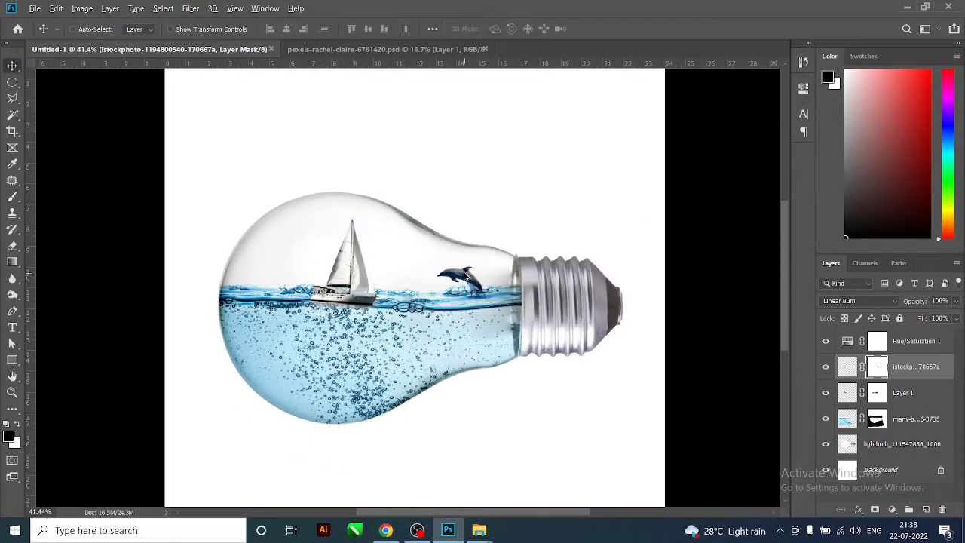
{"action": "left_click_drag", "start_coordinate": [467, 277], "coordinate": [457, 335]}
{"action": "key", "text": "ctrl+z"}
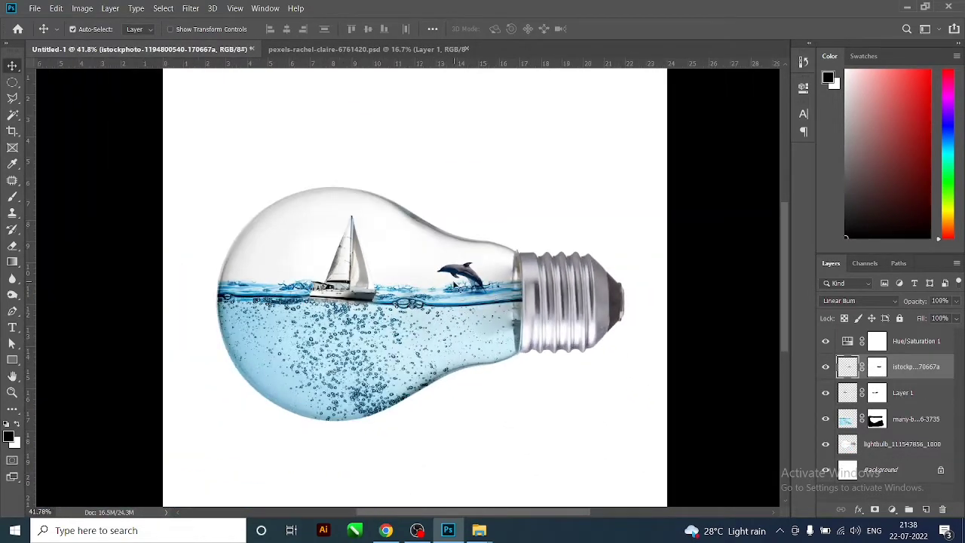
{"action": "scroll", "coordinate": [455, 285], "scroll_direction": "up", "scroll_amount": 2}
{"action": "scroll", "coordinate": [456, 299], "scroll_direction": "down", "scroll_amount": 3}
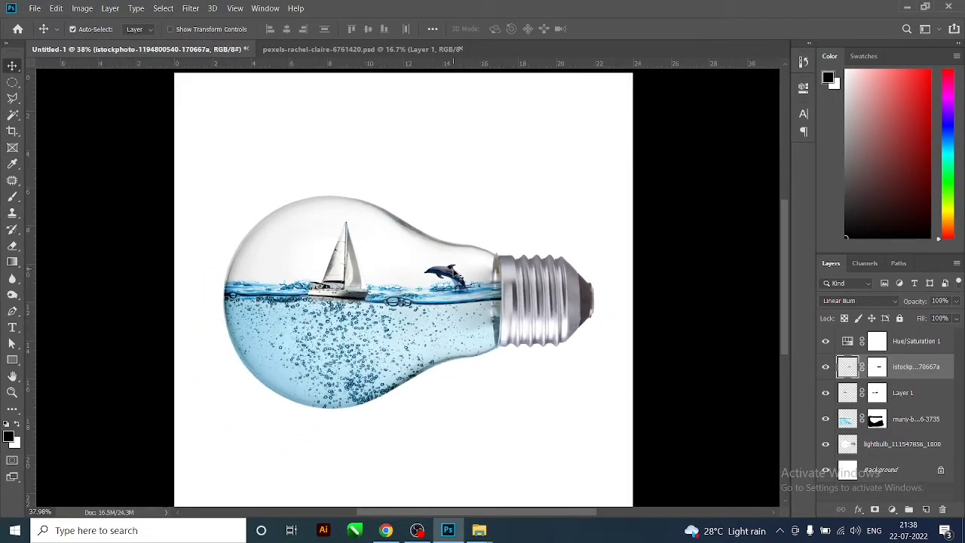
Enlarge the sailboat on Layer 1 to about 110% with Free Transform.
{"action": "left_click", "coordinate": [364, 292]}
{"action": "key", "text": "ctrl+t"}
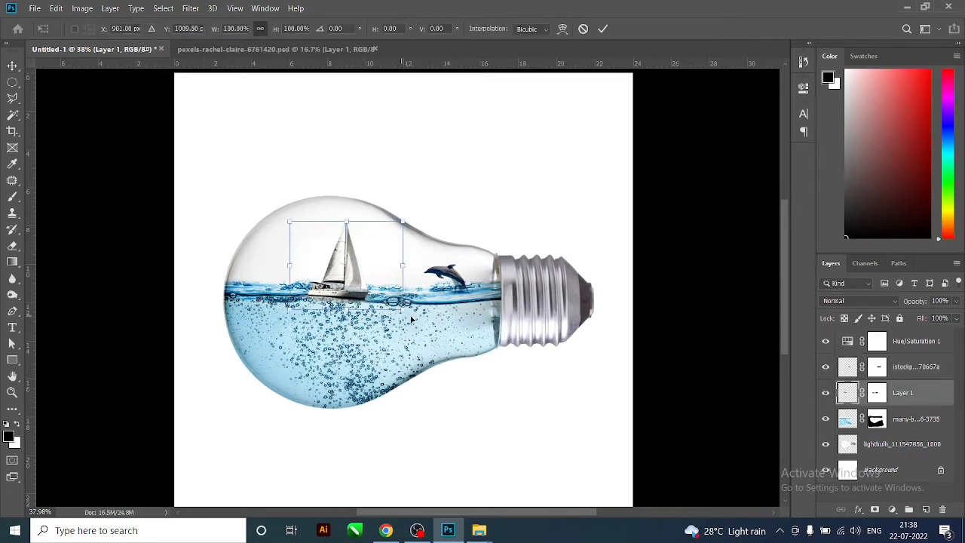
{"action": "mouse_move", "coordinate": [402, 309]}
{"action": "left_mouse_down"}
{"action": "mouse_move", "coordinate": [409, 316]}
{"action": "mouse_move", "coordinate": [393, 294]}
{"action": "left_mouse_up"}
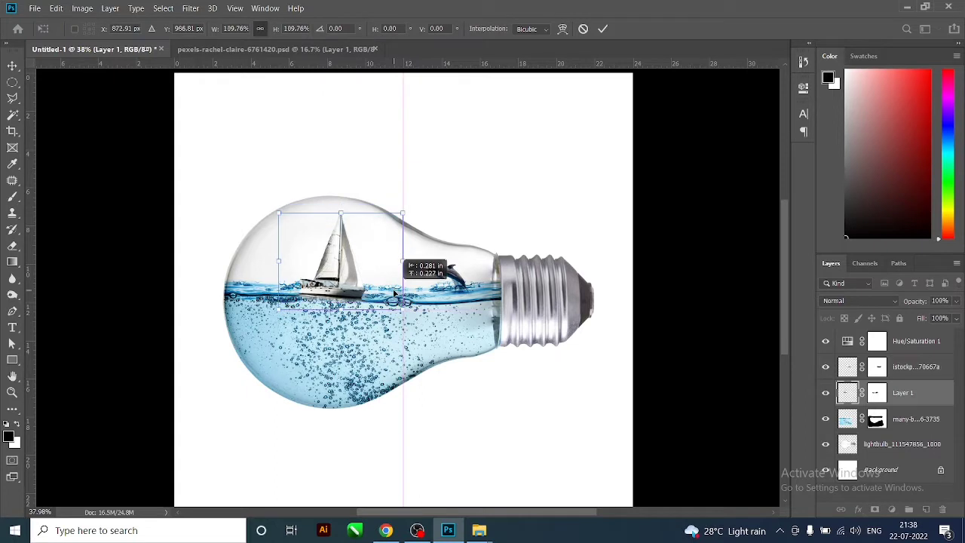
{"action": "key", "text": "Return"}
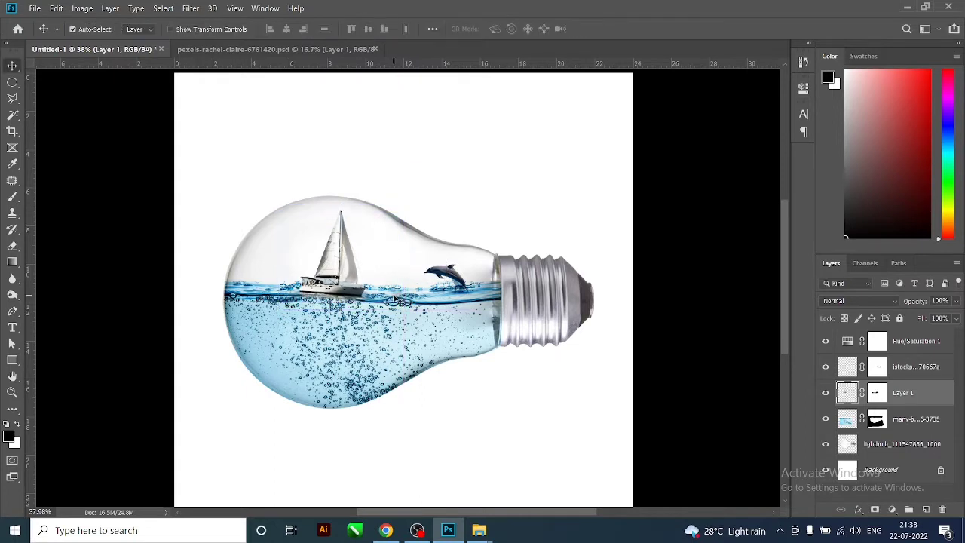
{"action": "scroll", "coordinate": [395, 299], "scroll_direction": "down", "scroll_amount": 1}
{"action": "scroll", "coordinate": [396, 294], "scroll_direction": "down", "scroll_amount": 1}
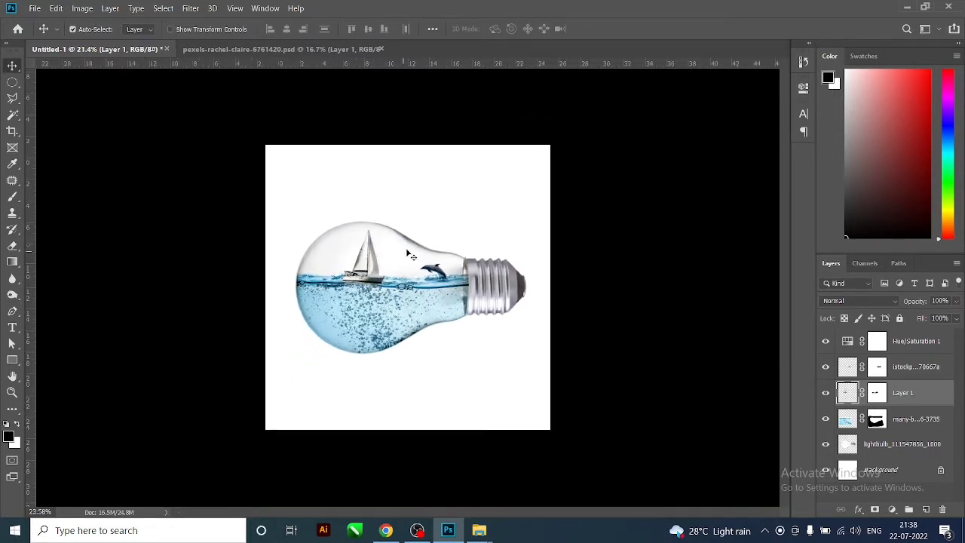
{"action": "scroll", "coordinate": [397, 275], "scroll_direction": "up", "scroll_amount": 1}
{"action": "scroll", "coordinate": [397, 275], "scroll_direction": "down", "scroll_amount": 2}
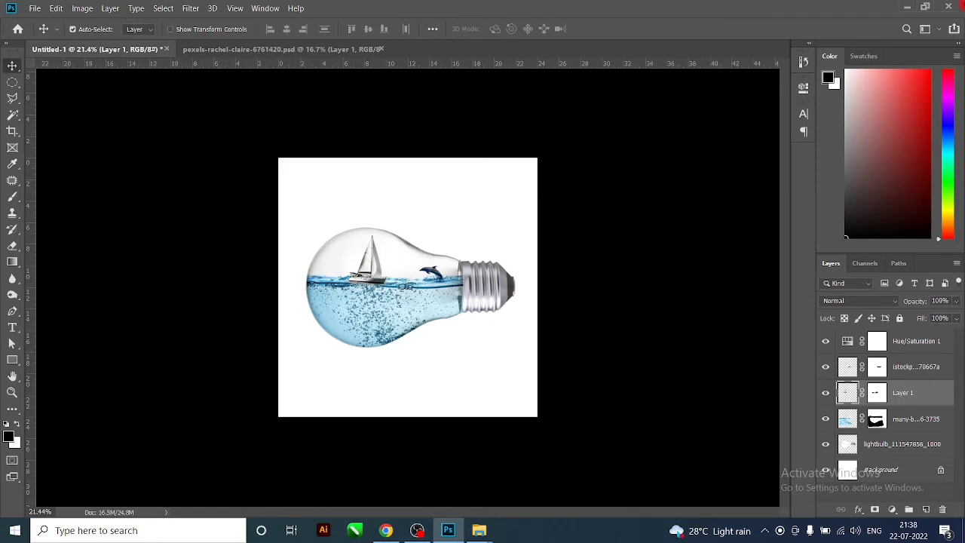
{"action": "scroll", "coordinate": [404, 275], "scroll_direction": "up", "scroll_amount": 2}
Minimize Photoshop and browse in File Explorer to Local Disk (E:).
{"action": "left_click", "coordinate": [905, 7]}
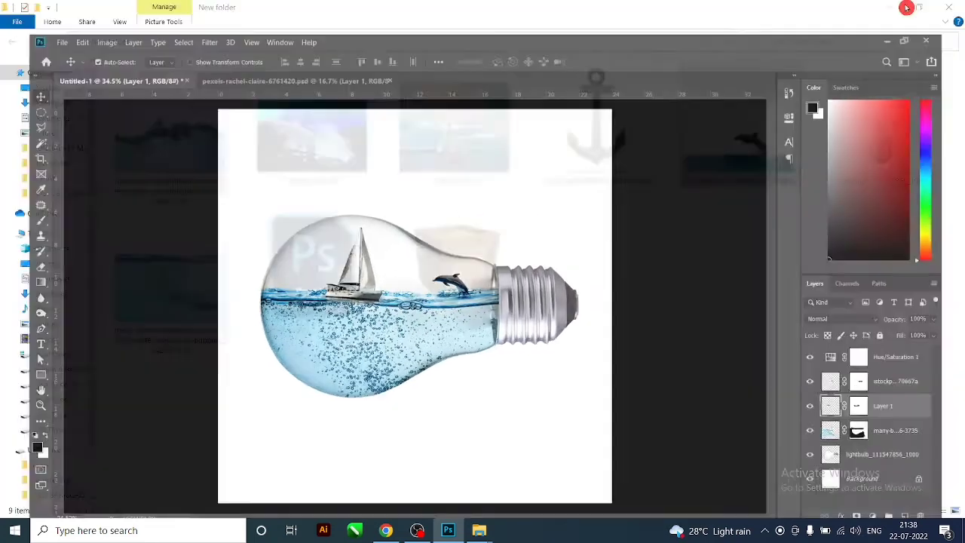
{"action": "left_click", "coordinate": [641, 151]}
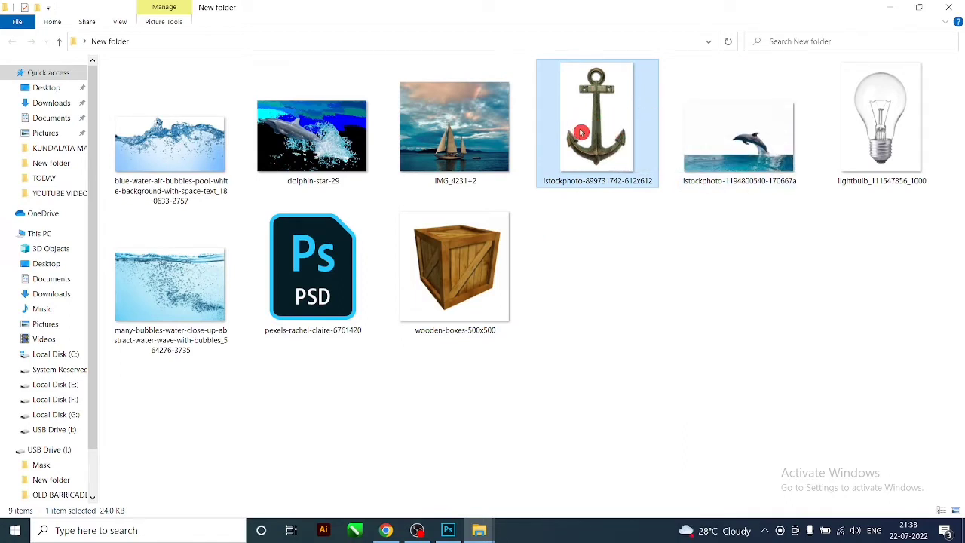
{"action": "mouse_move", "coordinate": [622, 163]}
{"action": "left_mouse_down"}
{"action": "mouse_move", "coordinate": [483, 435]}
{"action": "mouse_move", "coordinate": [559, 268]}
{"action": "mouse_move", "coordinate": [604, 119]}
{"action": "left_mouse_up"}
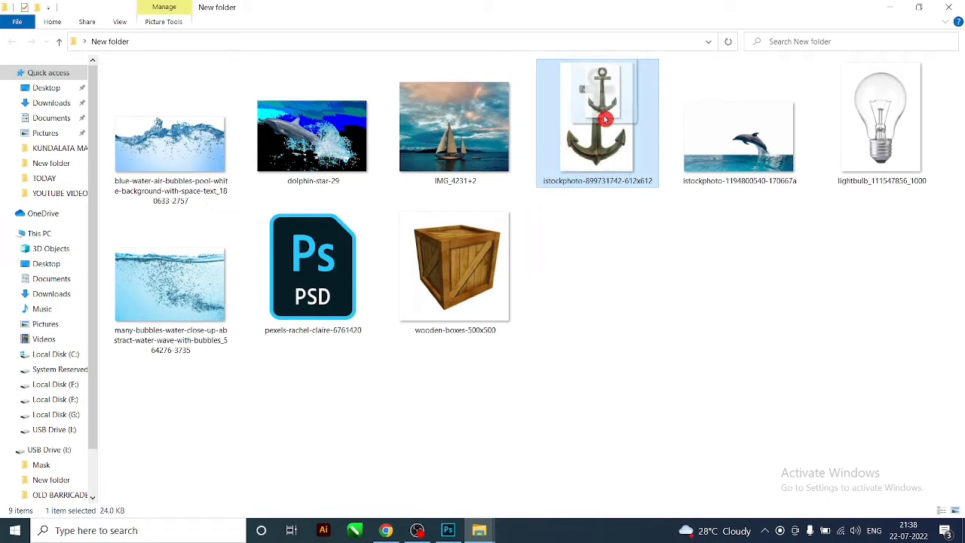
{"action": "left_click_drag", "start_coordinate": [604, 120], "coordinate": [71, 386]}
{"action": "left_click", "coordinate": [71, 385]}
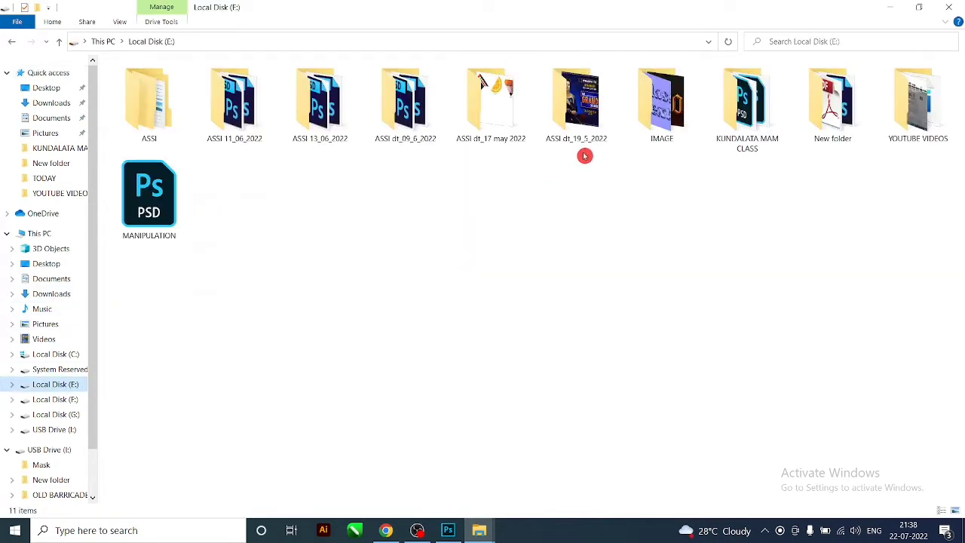
Open the class folder and select the TURTLE MANIPULATION file.
{"action": "left_click", "coordinate": [744, 106]}
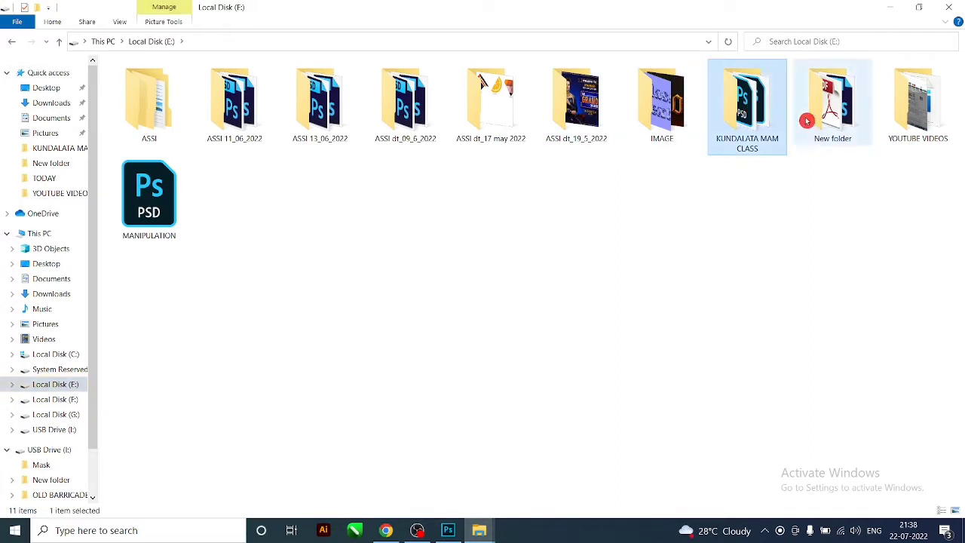
{"action": "double_click", "coordinate": [760, 107]}
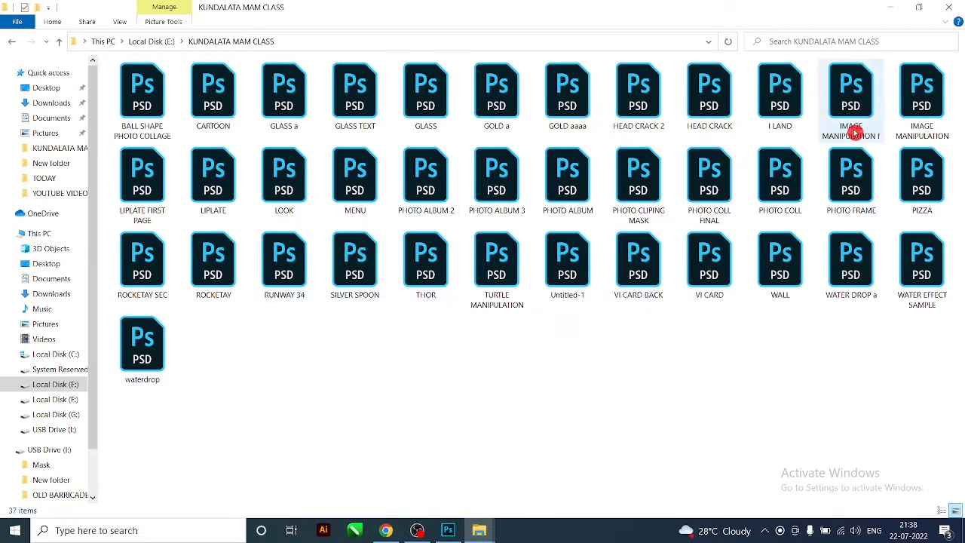
{"action": "left_click", "coordinate": [491, 194]}
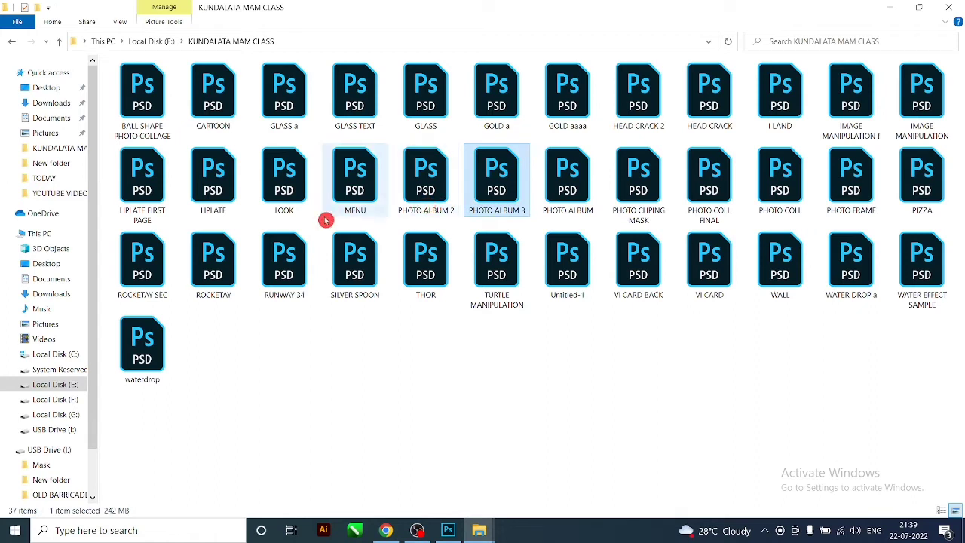
{"action": "left_click", "coordinate": [498, 276]}
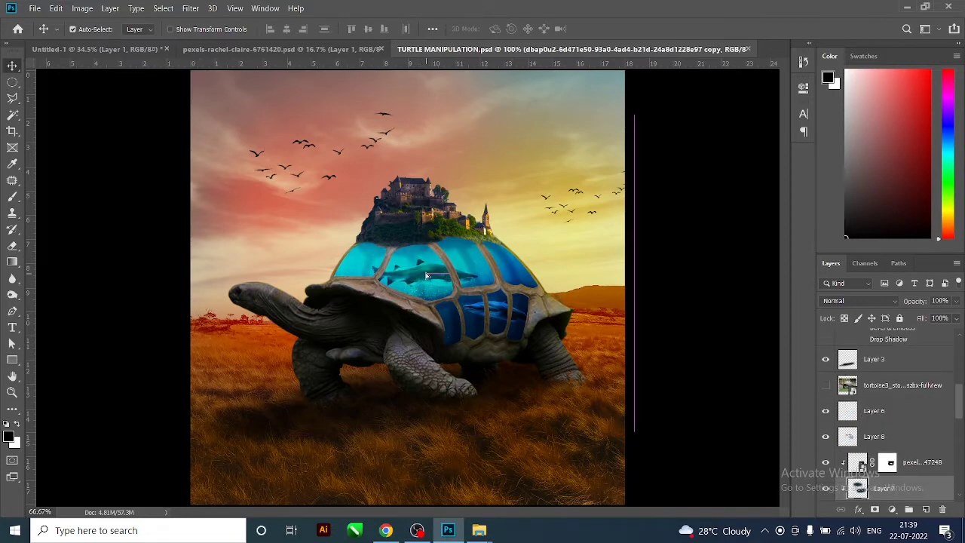
Drag the fish layer from TURTLE MANIPULATION into the bulb's water in Untitled-1.
{"action": "mouse_move", "coordinate": [426, 281]}
{"action": "left_mouse_down"}
{"action": "mouse_move", "coordinate": [432, 301]}
{"action": "mouse_move", "coordinate": [361, 221]}
{"action": "left_mouse_up"}
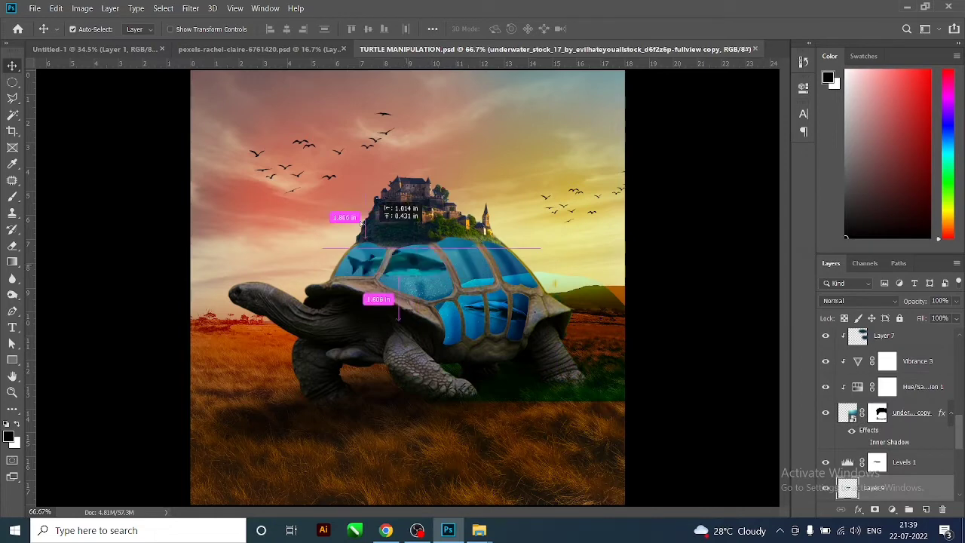
{"action": "left_click", "coordinate": [91, 49]}
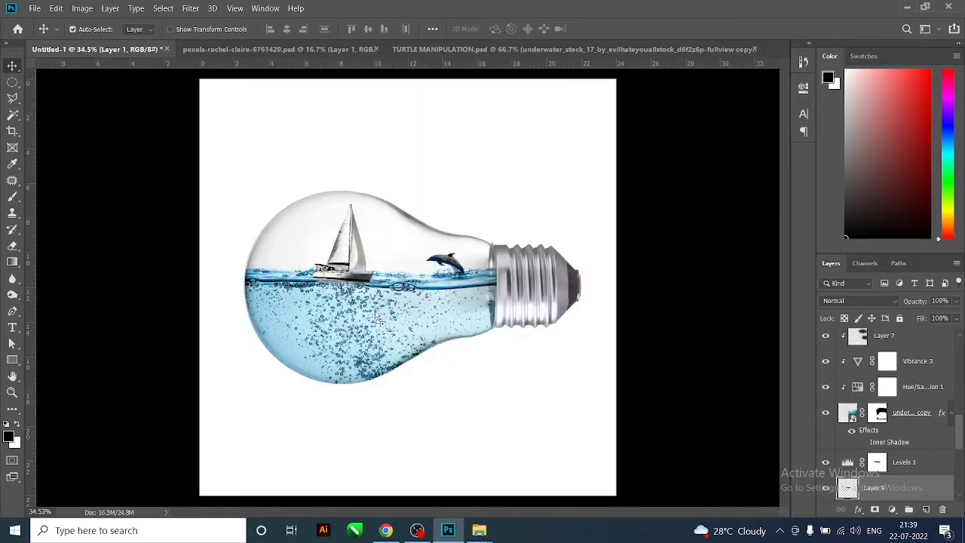
{"action": "left_click_drag", "start_coordinate": [379, 318], "coordinate": [380, 316]}
{"action": "scroll", "coordinate": [388, 320], "scroll_direction": "up", "scroll_amount": 2}
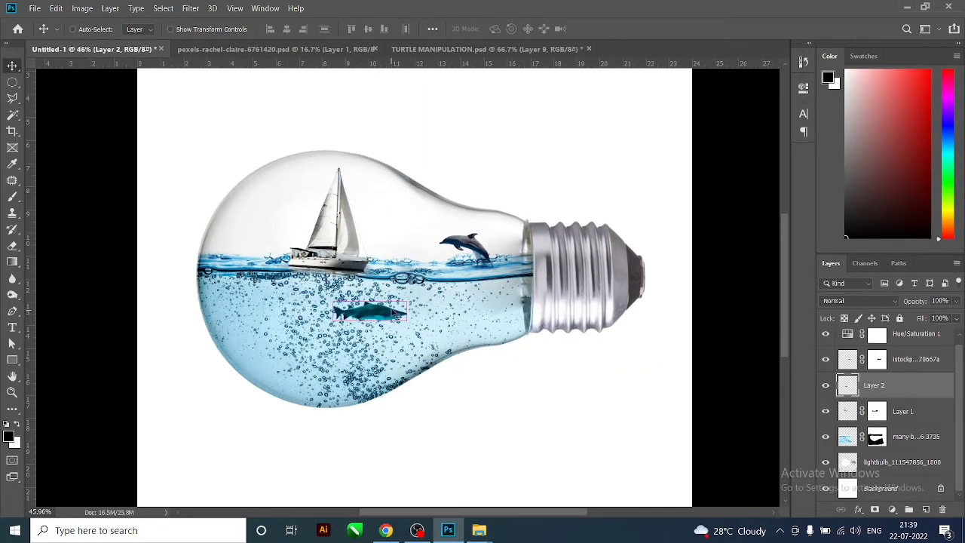
Enlarge the fish to about 154% and set its blend mode to Hard Light.
{"action": "key", "text": "ctrl+t"}
{"action": "mouse_move", "coordinate": [407, 305]}
{"action": "left_mouse_down"}
{"action": "mouse_move", "coordinate": [427, 294]}
{"action": "mouse_move", "coordinate": [343, 317]}
{"action": "left_mouse_up"}
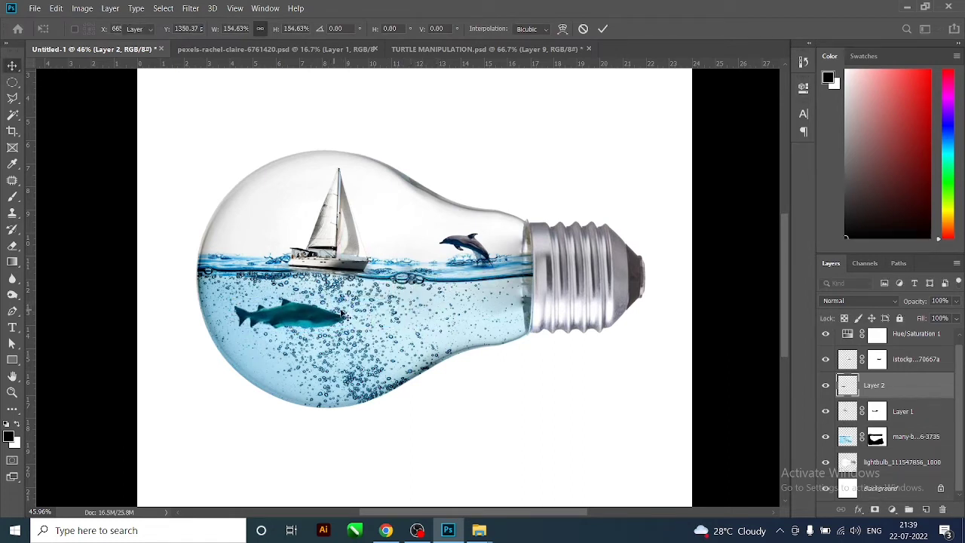
{"action": "key", "text": "Return"}
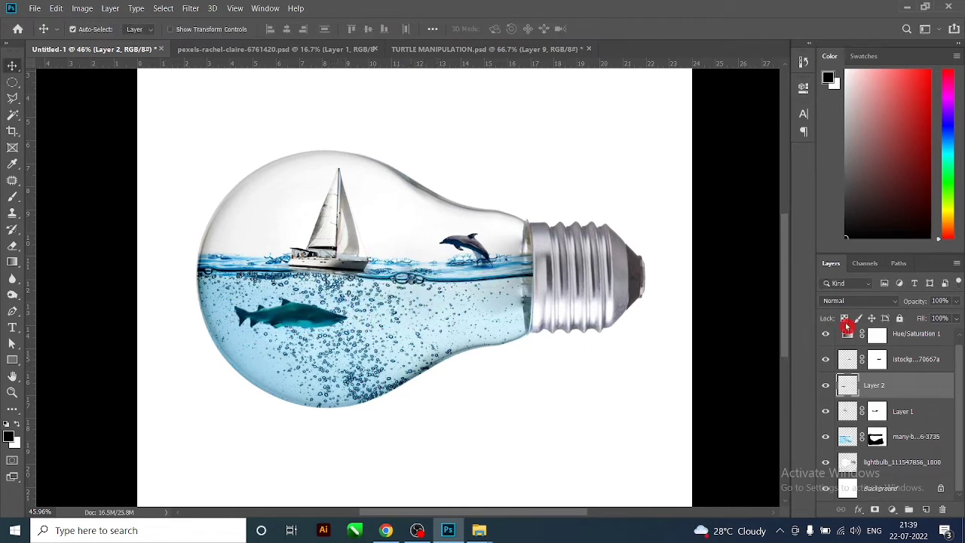
{"action": "left_click", "coordinate": [861, 301]}
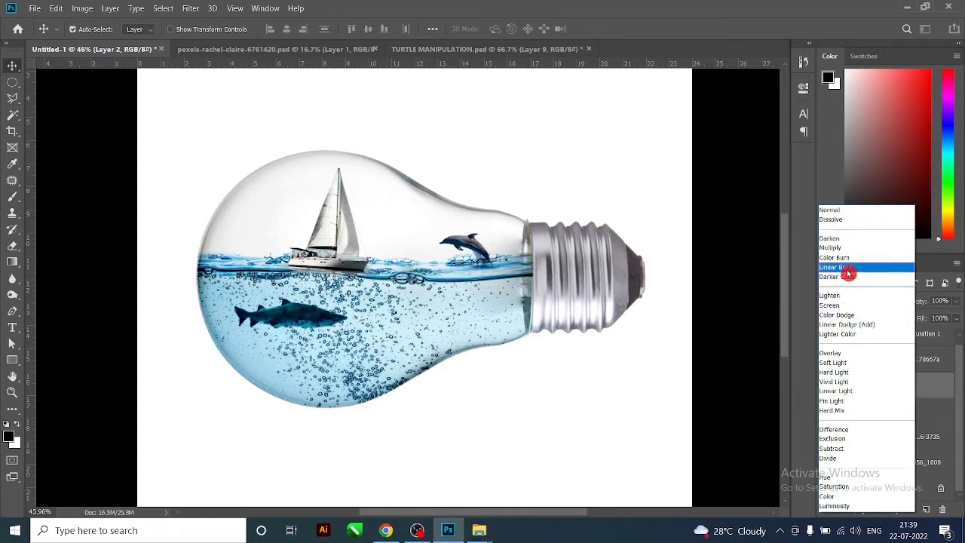
{"action": "left_click", "coordinate": [835, 372]}
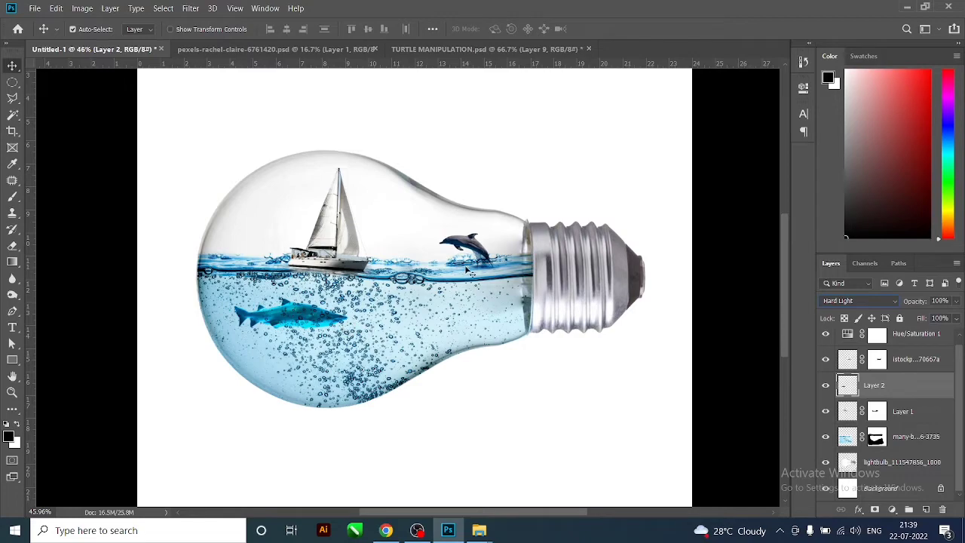
Bring another fish from the TURTLE MANIPULATION document into the lightbulb artwork.
{"action": "left_click", "coordinate": [908, 6]}
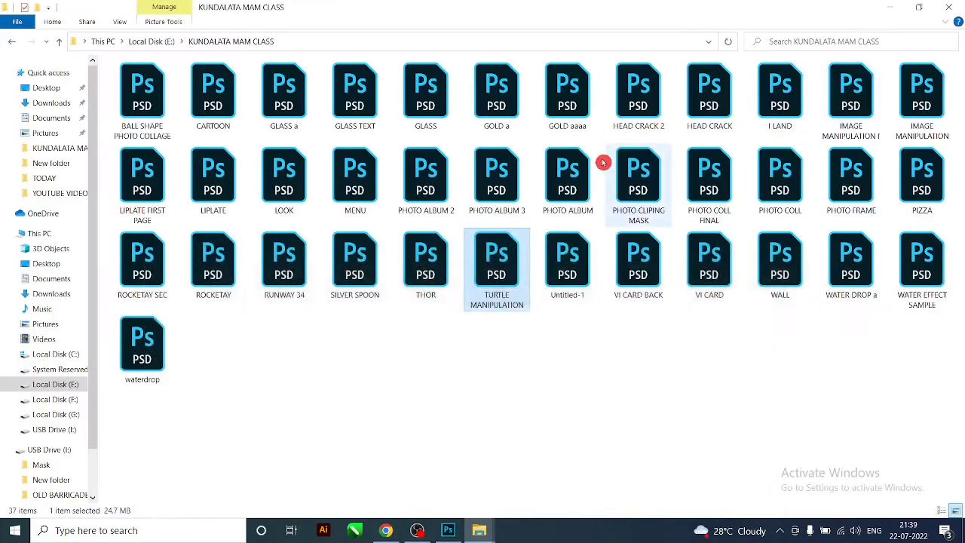
{"action": "left_click", "coordinate": [448, 530]}
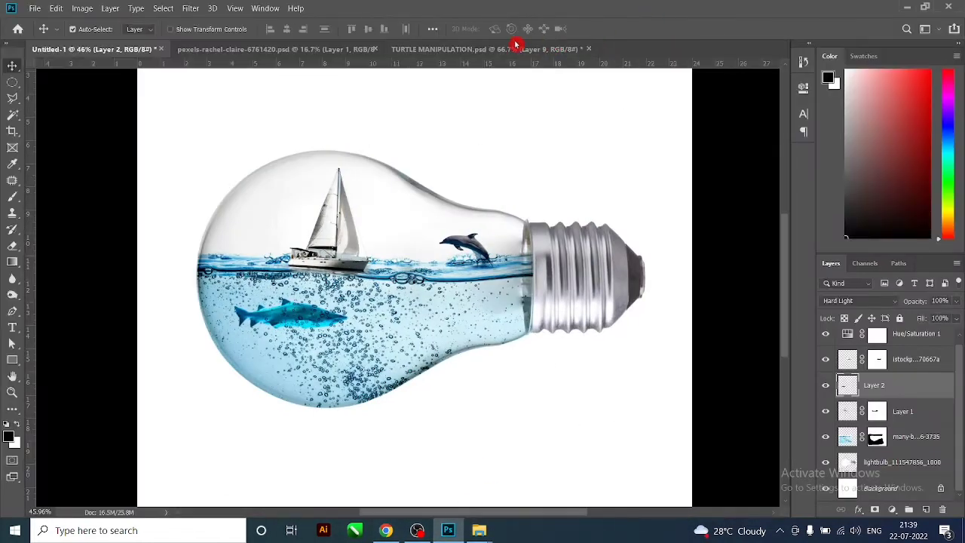
{"action": "left_click", "coordinate": [513, 48]}
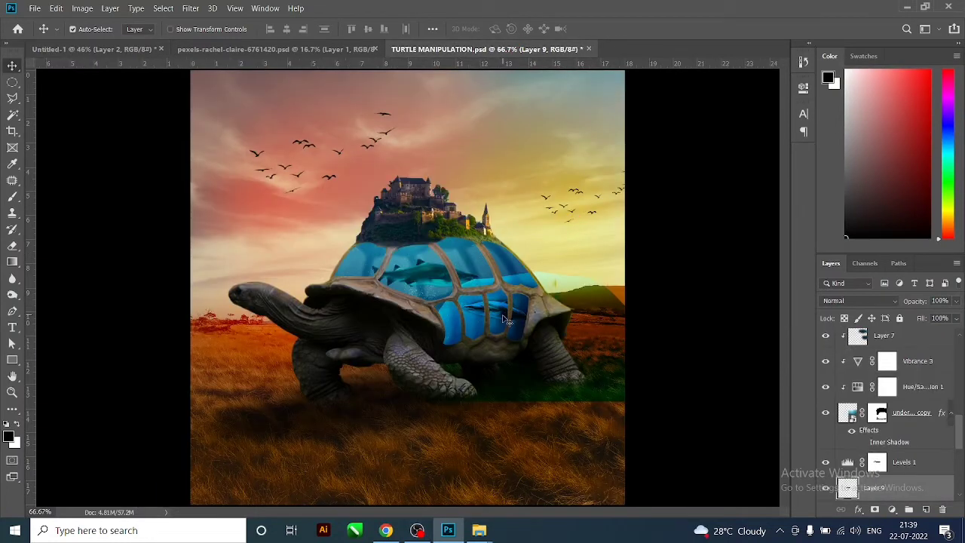
{"action": "mouse_move", "coordinate": [499, 323]}
{"action": "left_mouse_down"}
{"action": "mouse_move", "coordinate": [501, 307]}
{"action": "mouse_move", "coordinate": [392, 109]}
{"action": "left_mouse_up"}
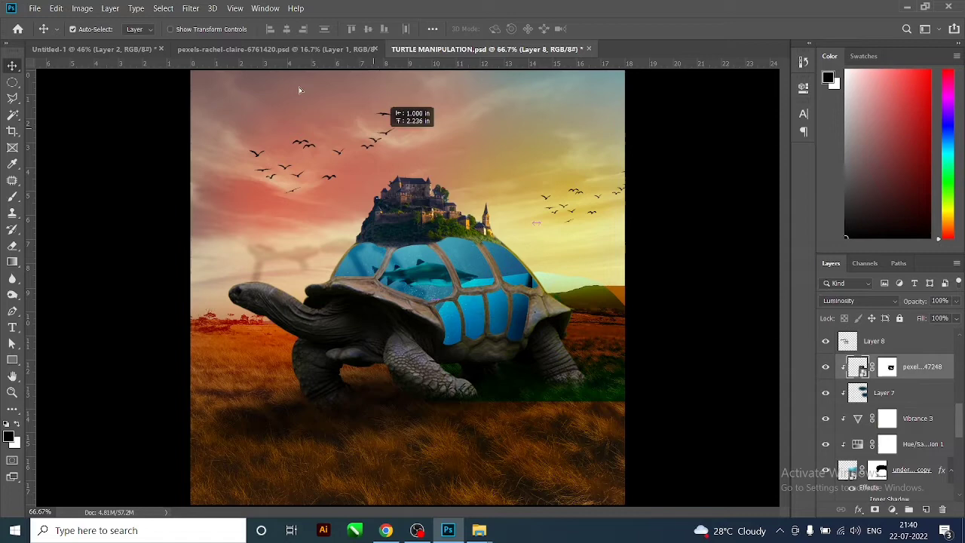
{"action": "left_click", "coordinate": [129, 48]}
{"action": "left_click_drag", "start_coordinate": [130, 47], "coordinate": [282, 264]}
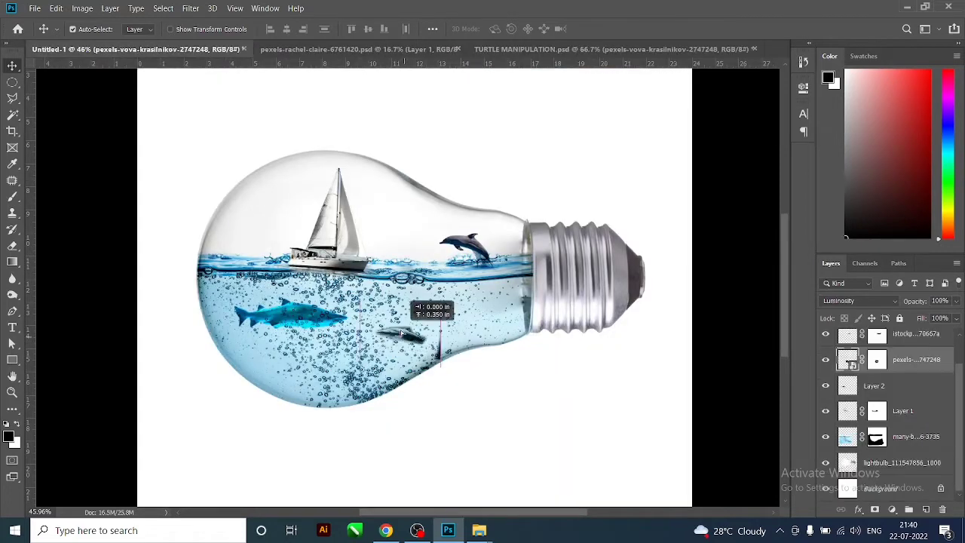
Mask out part of the new fish's fin, then restore some of it.
{"action": "left_click", "coordinate": [13, 247]}
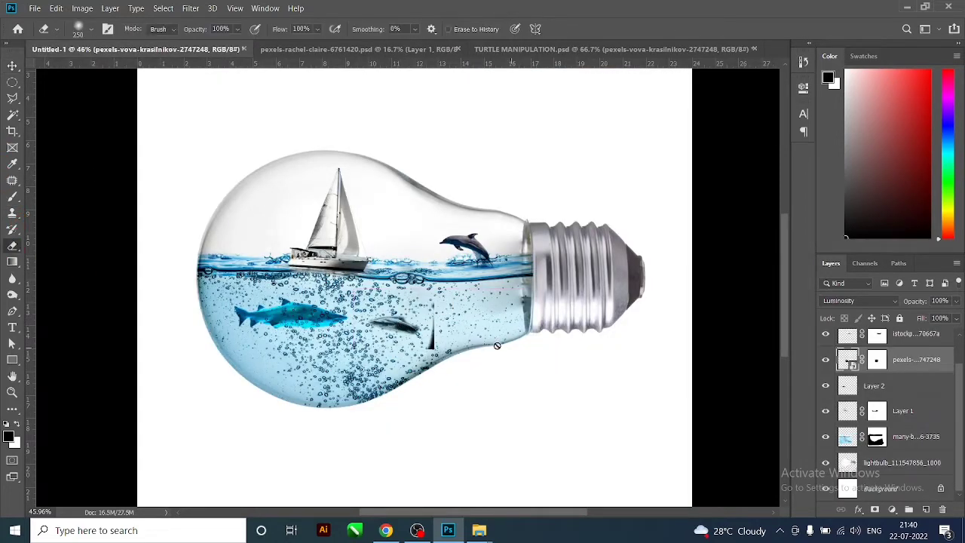
{"action": "left_click", "coordinate": [874, 359]}
{"action": "left_click_drag", "start_coordinate": [431, 324], "coordinate": [444, 354]}
{"action": "key", "text": "x"}
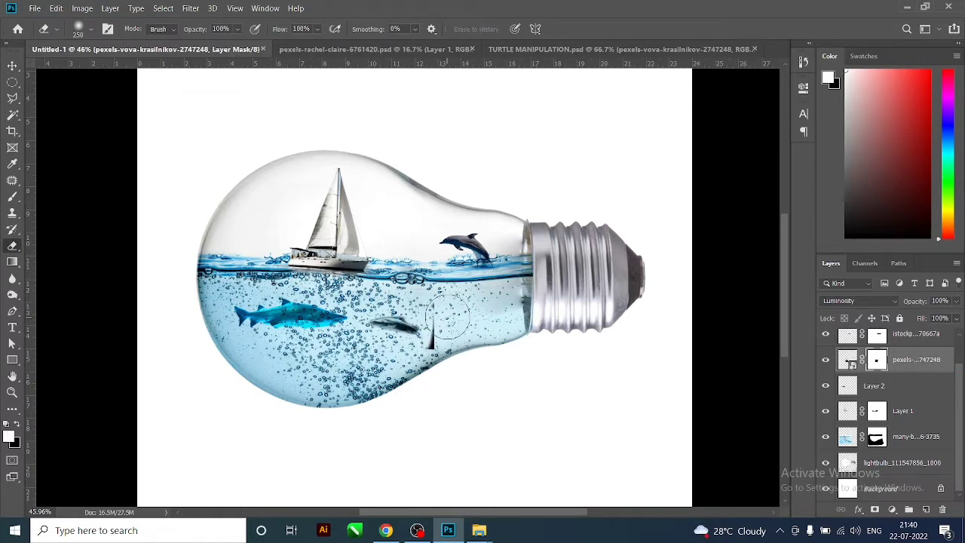
{"action": "left_click_drag", "start_coordinate": [444, 316], "coordinate": [450, 324]}
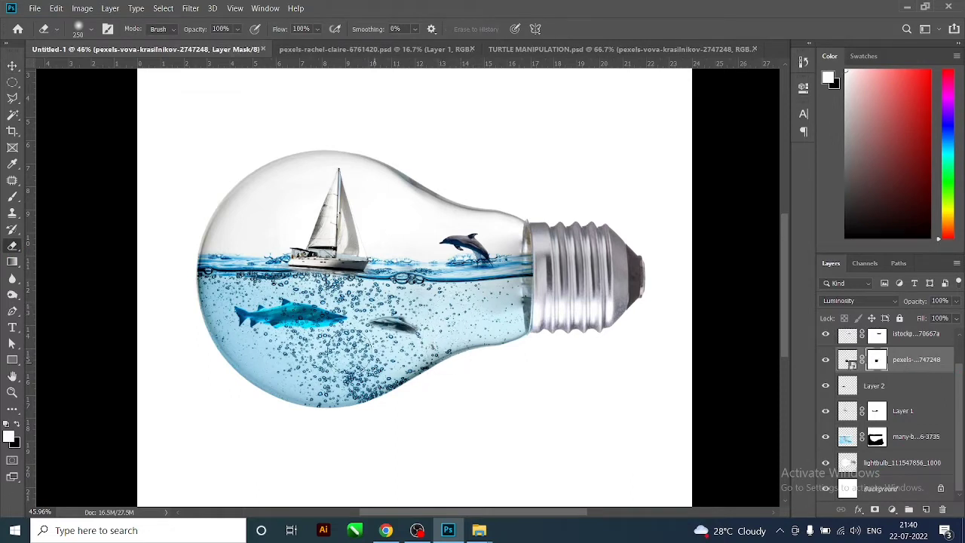
Enlarge the second fish to about 172% and move it toward the bulb bottom.
{"action": "key", "text": "ctrl+t"}
{"action": "left_click_drag", "start_coordinate": [434, 309], "coordinate": [475, 277]}
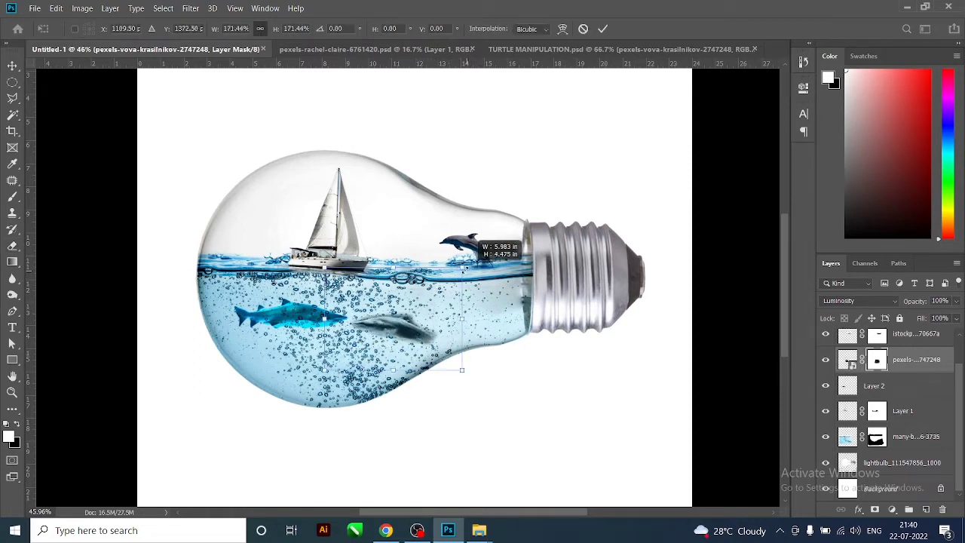
{"action": "mouse_move", "coordinate": [444, 305]}
{"action": "left_mouse_down"}
{"action": "mouse_move", "coordinate": [386, 360]}
{"action": "mouse_move", "coordinate": [427, 316]}
{"action": "left_mouse_up"}
{"action": "key", "text": "Return"}
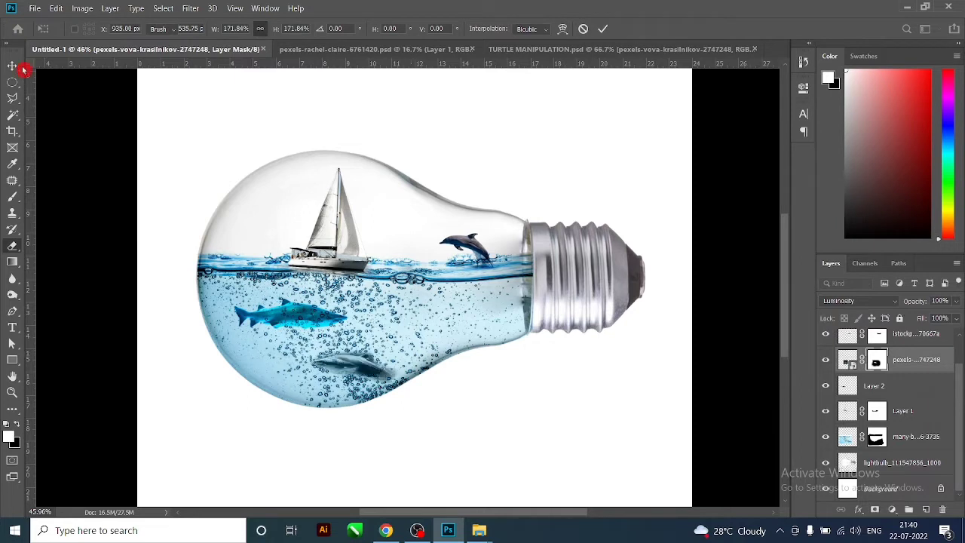
Alt-drag the salmon (Layer 2) to duplicate it lower right in the bulb.
{"action": "left_click", "coordinate": [845, 302]}
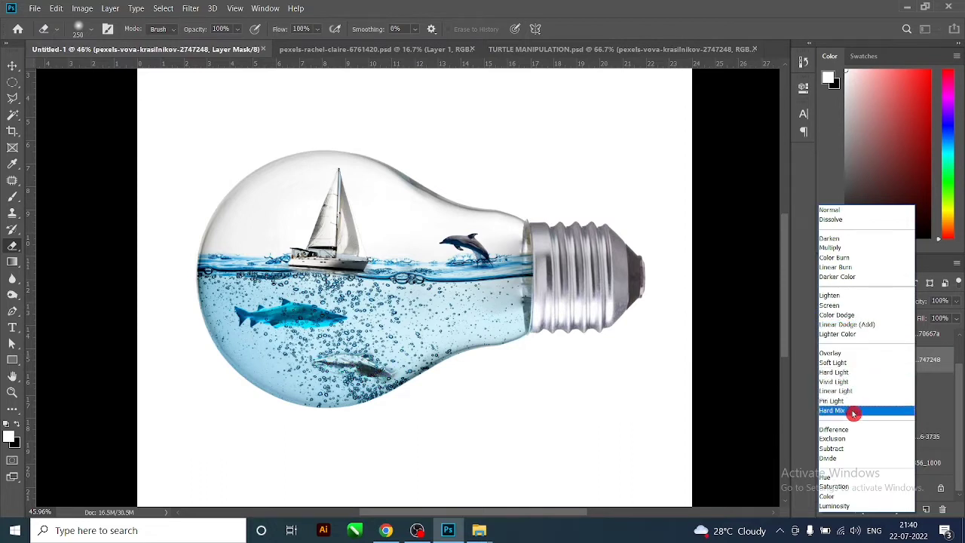
{"action": "left_click", "coordinate": [11, 67]}
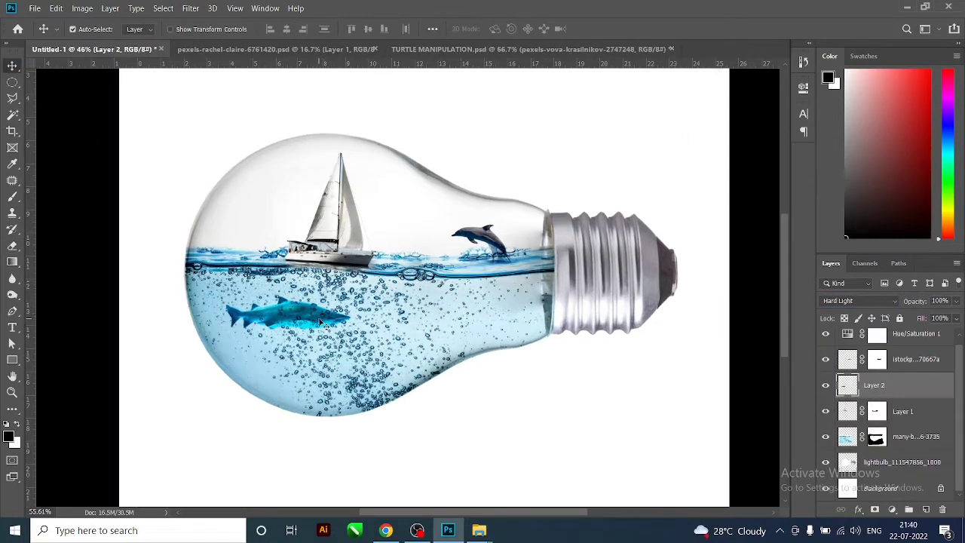
{"action": "left_click_drag", "start_coordinate": [300, 319], "coordinate": [376, 351]}
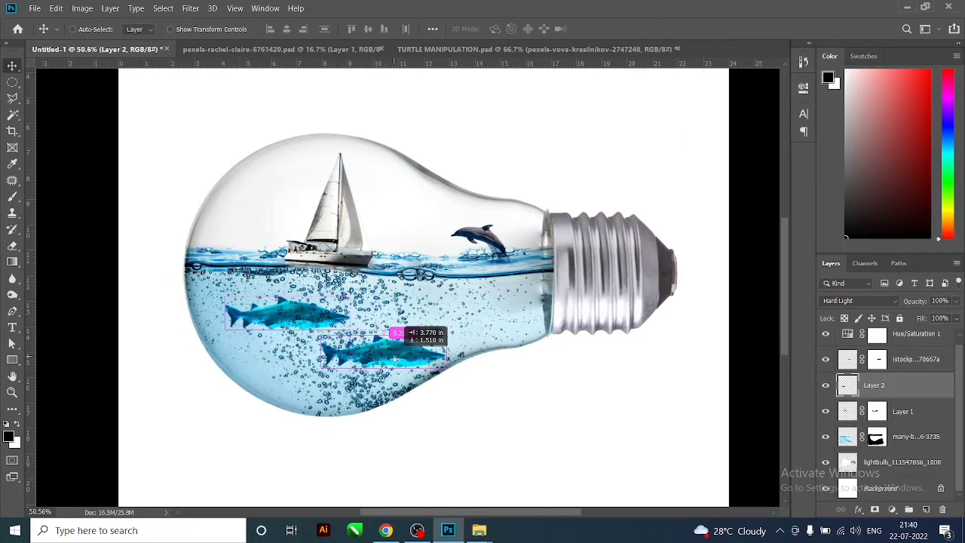
Flip the salmon copy horizontally and scale it to about 59%.
{"action": "key", "text": "ctrl+t"}
{"action": "right_click", "coordinate": [398, 353]}
{"action": "left_click", "coordinate": [426, 337]}
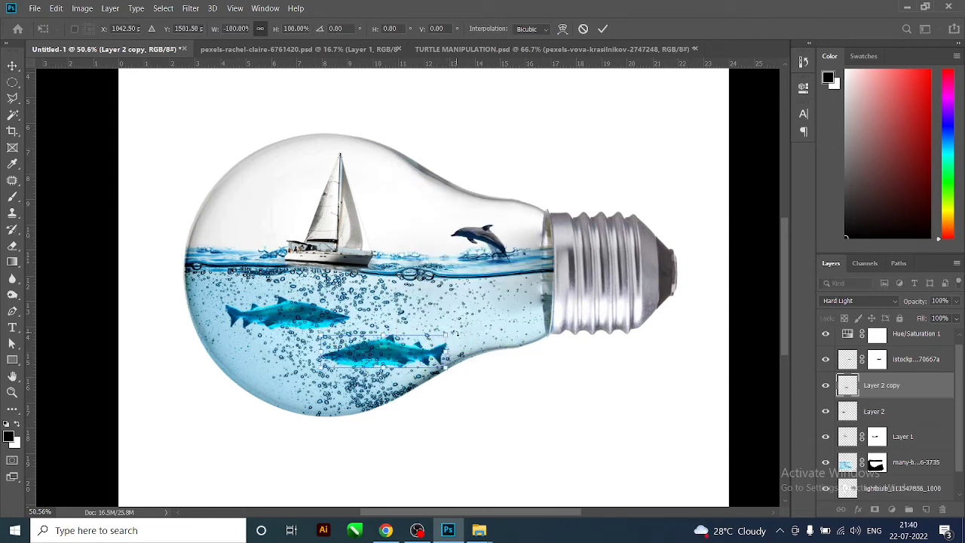
{"action": "mouse_move", "coordinate": [444, 336]}
{"action": "left_mouse_down"}
{"action": "mouse_move", "coordinate": [409, 348]}
{"action": "mouse_move", "coordinate": [428, 339]}
{"action": "mouse_move", "coordinate": [407, 360]}
{"action": "left_mouse_up"}
{"action": "key", "text": "ctrl+z"}
{"action": "key", "text": "Return"}
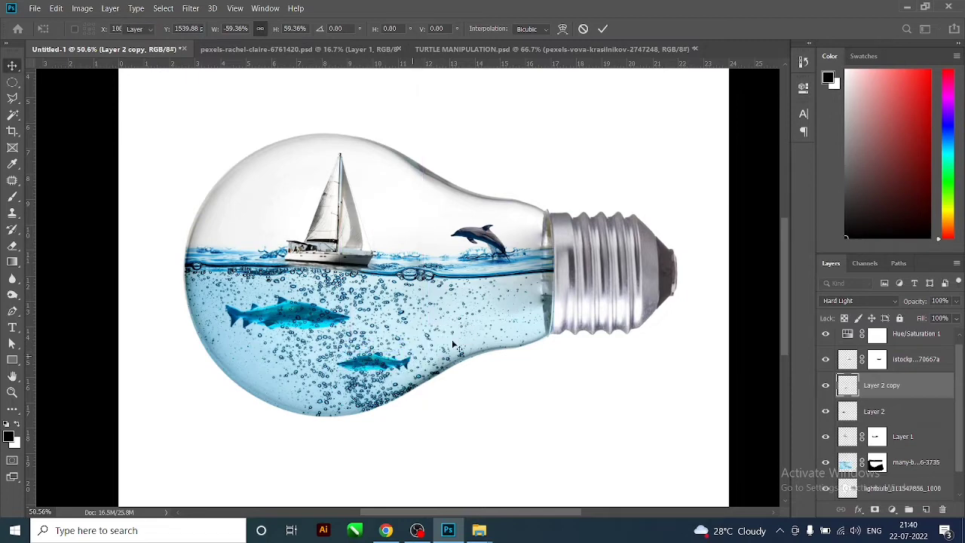
Zoom out and scroll to view the whole composition.
{"action": "key", "text": "ctrl+minus"}
{"action": "key", "text": "ctrl+minus"}
{"action": "scroll", "coordinate": [452, 301], "scroll_direction": "up", "scroll_amount": 3}
{"action": "scroll", "coordinate": [482, 257], "scroll_direction": "up", "scroll_amount": 3}
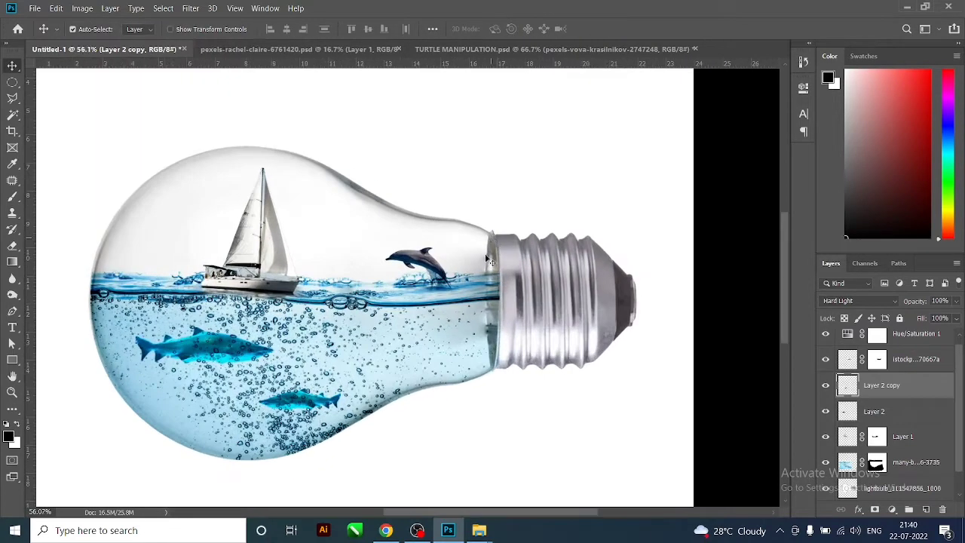
{"action": "scroll", "coordinate": [468, 257], "scroll_direction": "down", "scroll_amount": 2}
{"action": "scroll", "coordinate": [441, 260], "scroll_direction": "down", "scroll_amount": 2}
{"action": "scroll", "coordinate": [439, 260], "scroll_direction": "down", "scroll_amount": 1}
{"action": "scroll", "coordinate": [447, 279], "scroll_direction": "down", "scroll_amount": 1}
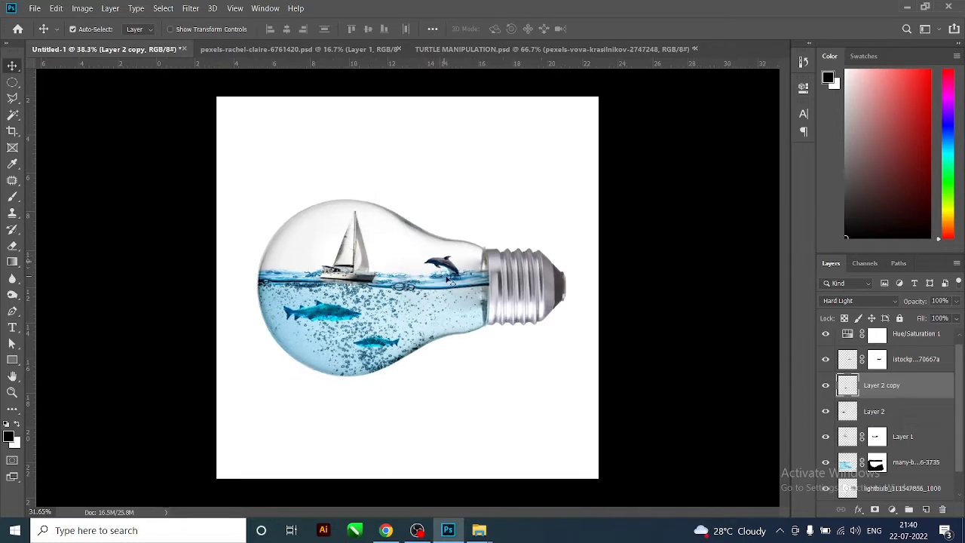
{"action": "scroll", "coordinate": [603, 200], "scroll_direction": "down", "scroll_amount": 1}
{"action": "scroll", "coordinate": [584, 211], "scroll_direction": "down", "scroll_amount": 1}
{"action": "scroll", "coordinate": [562, 221], "scroll_direction": "up", "scroll_amount": 2}
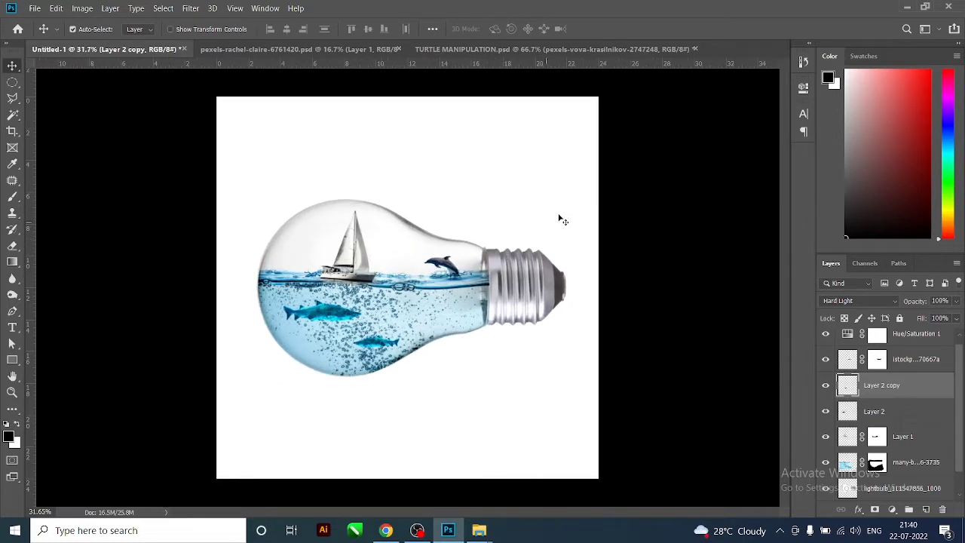
{"action": "scroll", "coordinate": [874, 467], "scroll_direction": "down", "scroll_amount": 1}
Fill the Background layer with a mid grey.
{"action": "left_click", "coordinate": [883, 488]}
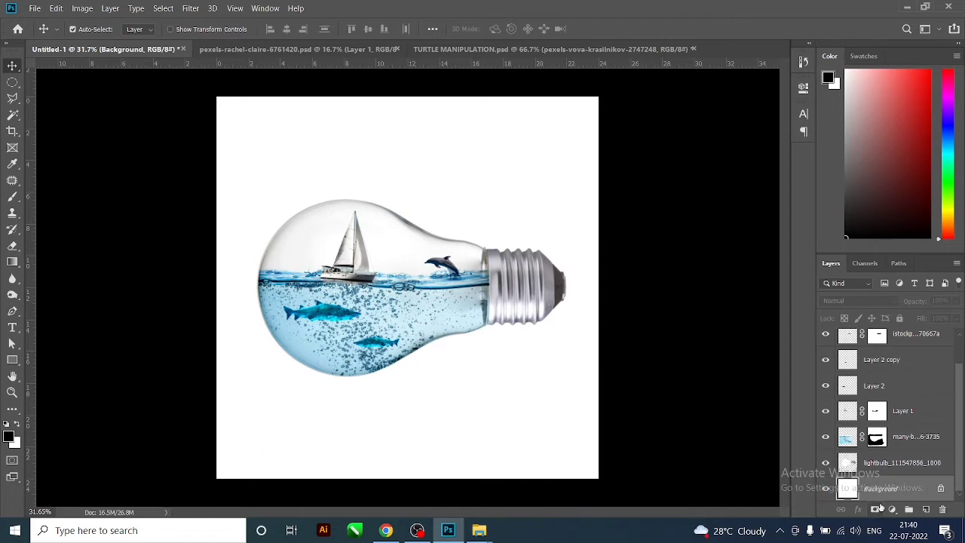
{"action": "left_click", "coordinate": [12, 438]}
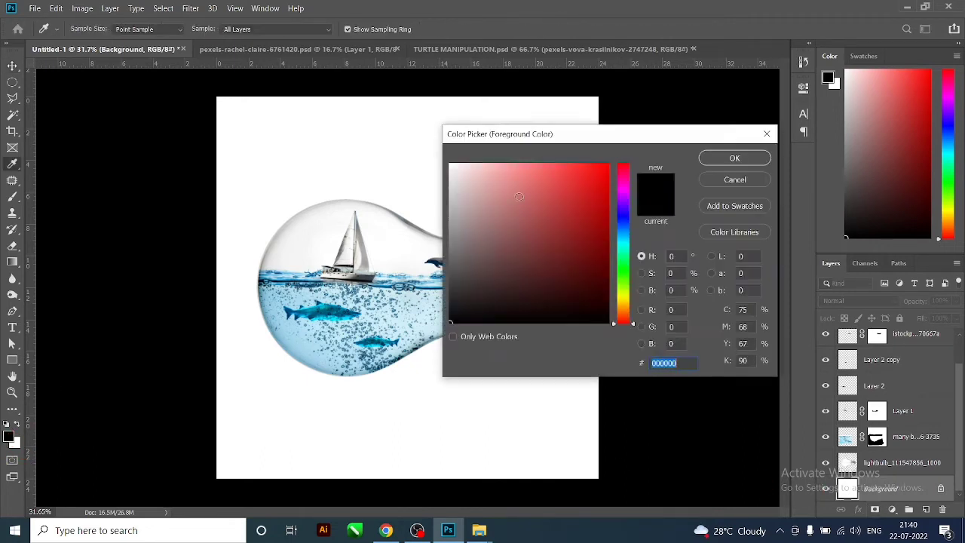
{"action": "left_click", "coordinate": [425, 239]}
{"action": "left_click", "coordinate": [735, 158]}
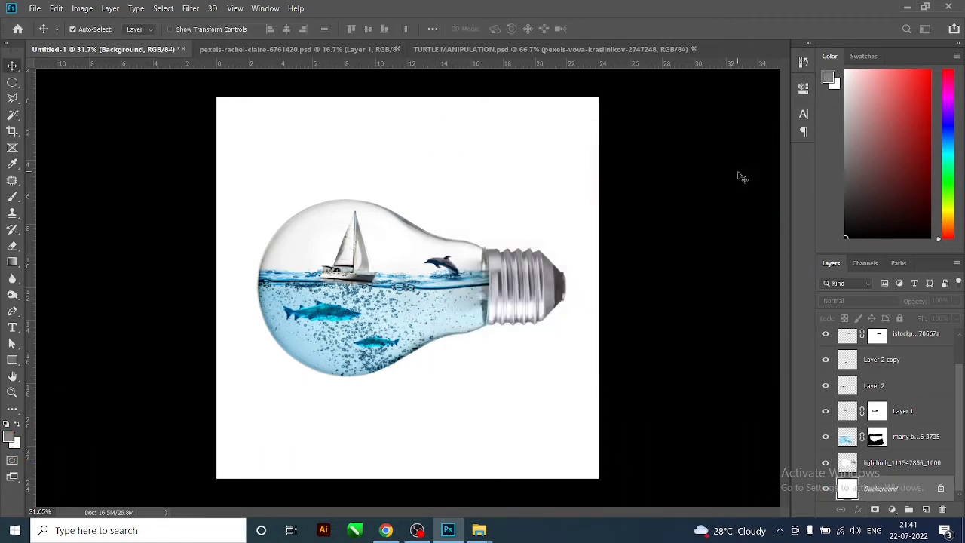
{"action": "key", "text": "alt+BackSpace"}
{"action": "scroll", "coordinate": [309, 275], "scroll_direction": "up", "scroll_amount": 2}
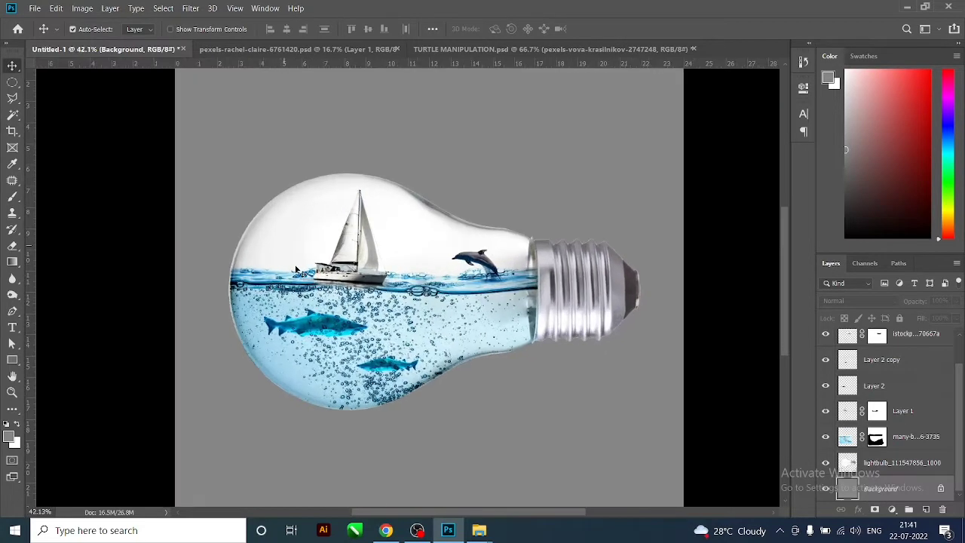
{"action": "scroll", "coordinate": [309, 275], "scroll_direction": "down", "scroll_amount": 1}
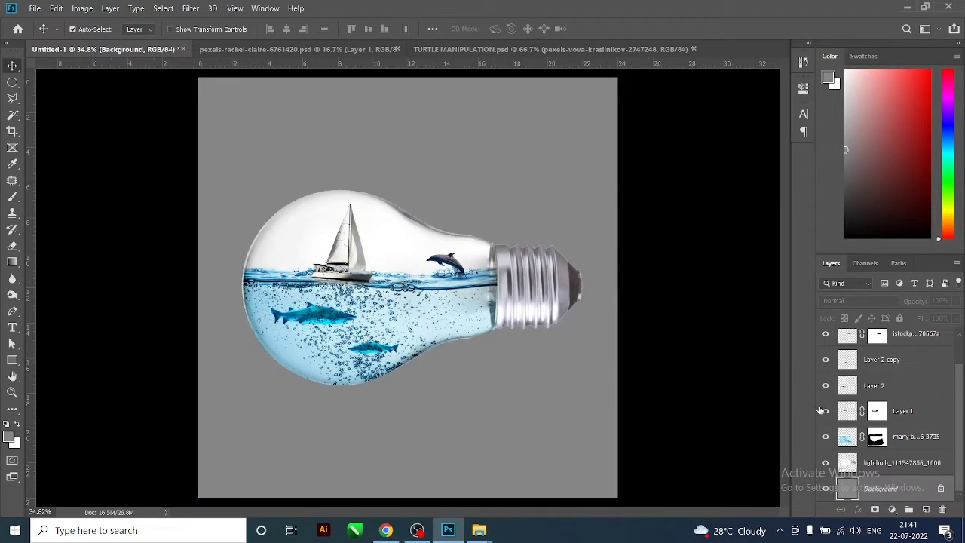
Choose a lighter grey foreground colour and add new Layer 3.
{"action": "left_click", "coordinate": [6, 437]}
{"action": "left_click_drag", "start_coordinate": [462, 245], "coordinate": [445, 203]}
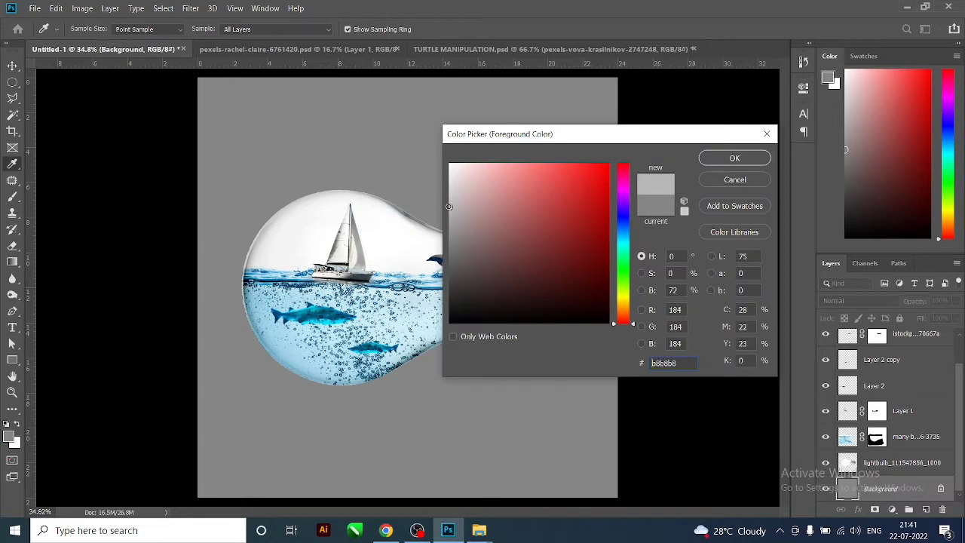
{"action": "left_click", "coordinate": [731, 158]}
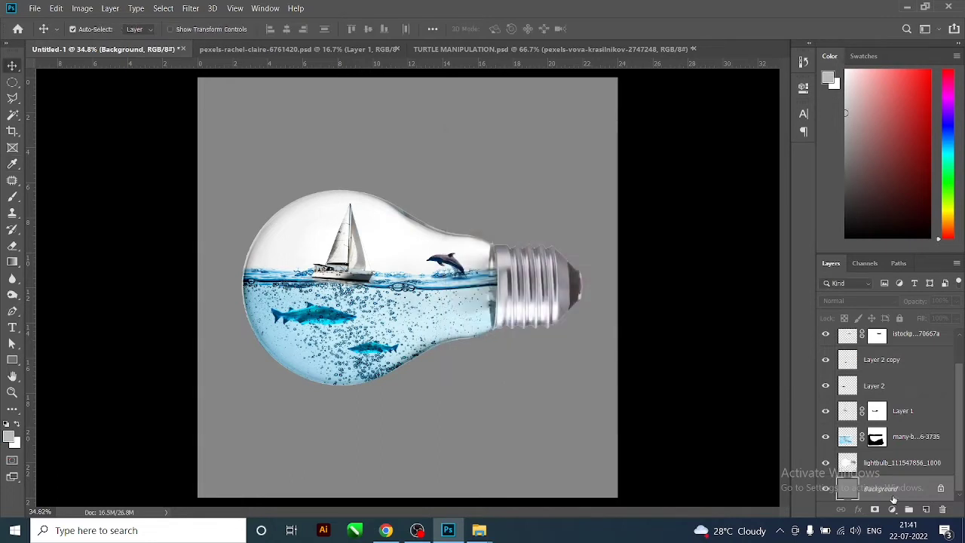
{"action": "left_click", "coordinate": [926, 509]}
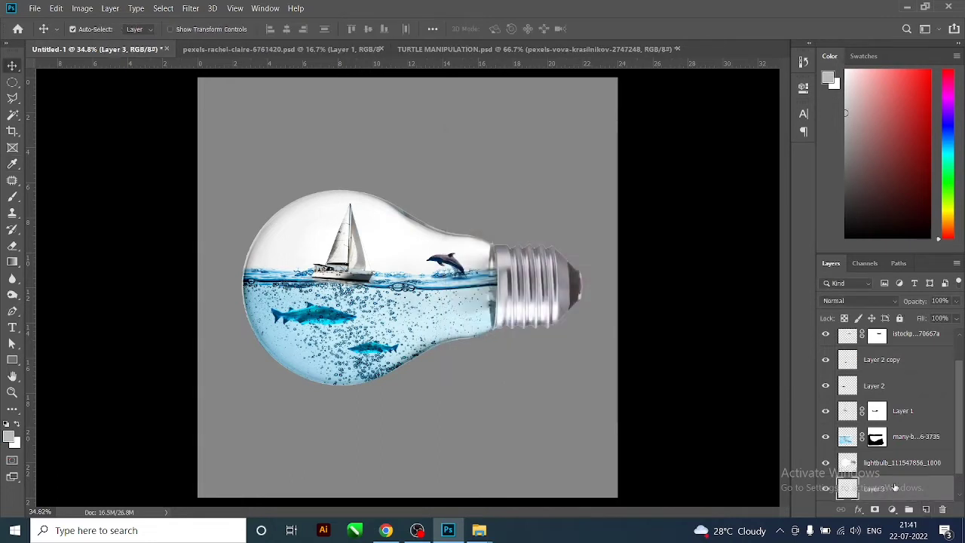
Paint a soft lighter-grey glow around the bulb with a 3300 px brush.
{"action": "left_click", "coordinate": [15, 201]}
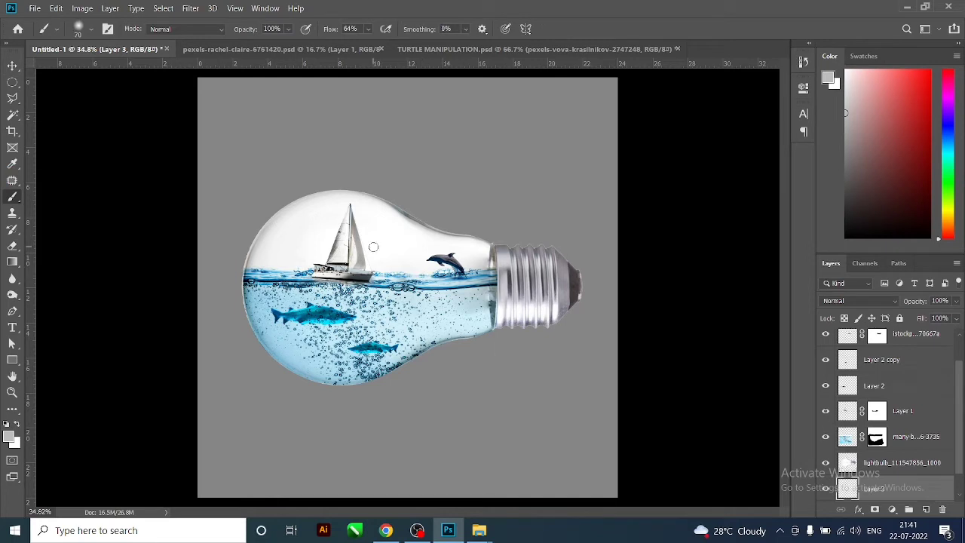
{"action": "key", "text": "bracketright"}
{"action": "key", "text": "bracketright"}
{"action": "key", "text": "bracketright"}
{"action": "key", "text": "bracketright"}
{"action": "key", "text": "bracketright"}
{"action": "key", "text": "bracketright"}
{"action": "key", "text": "bracketright"}
{"action": "left_click", "coordinate": [403, 288]}
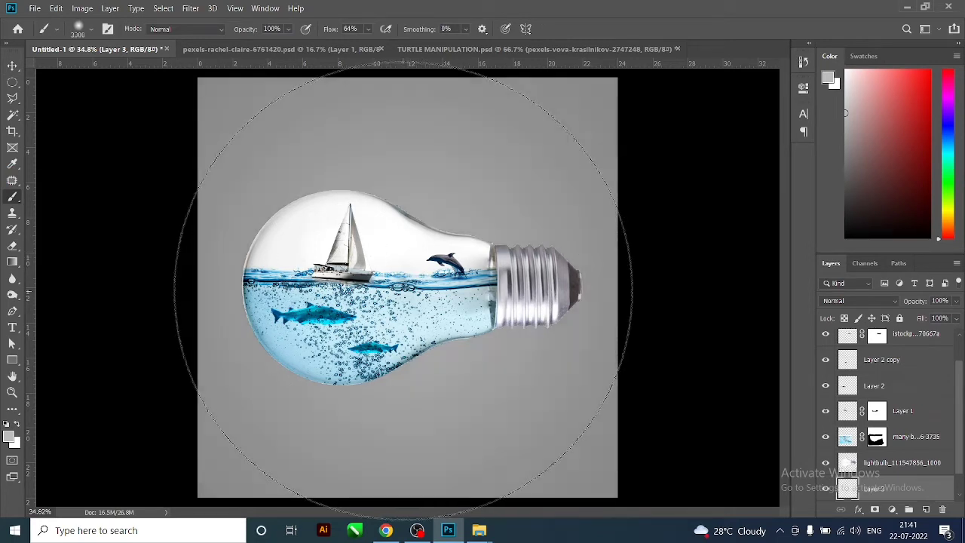
{"action": "left_click", "coordinate": [403, 290]}
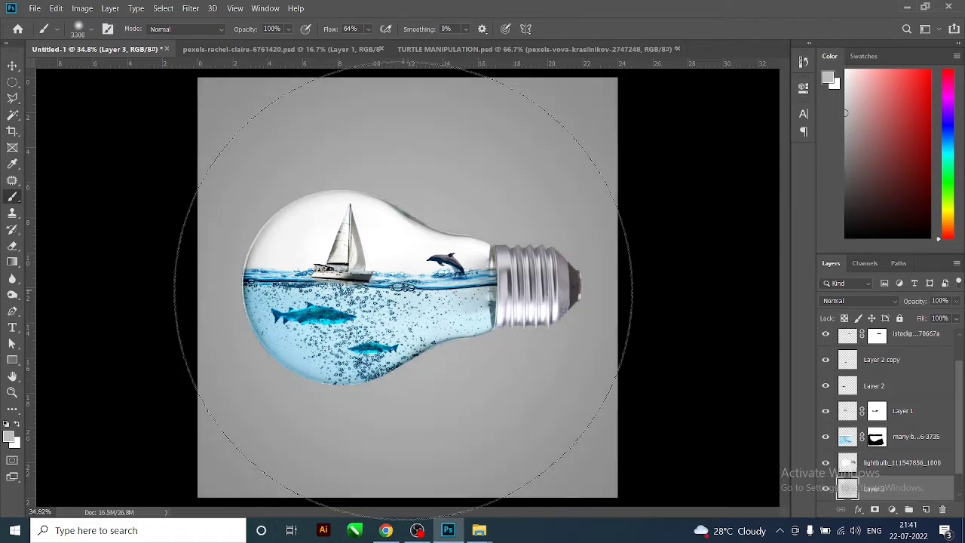
{"action": "left_click", "coordinate": [403, 290]}
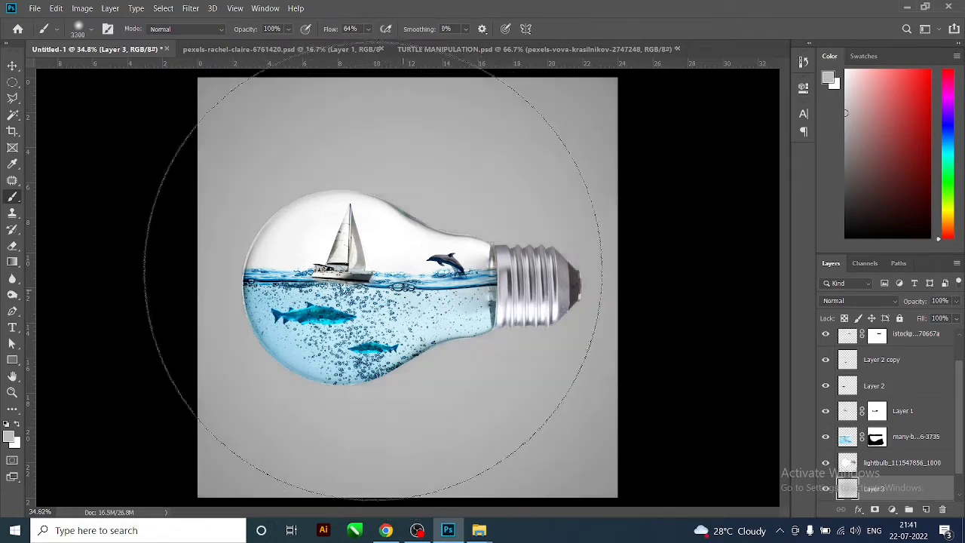
{"action": "left_click", "coordinate": [11, 66]}
{"action": "scroll", "coordinate": [427, 296], "scroll_direction": "down", "scroll_amount": 3}
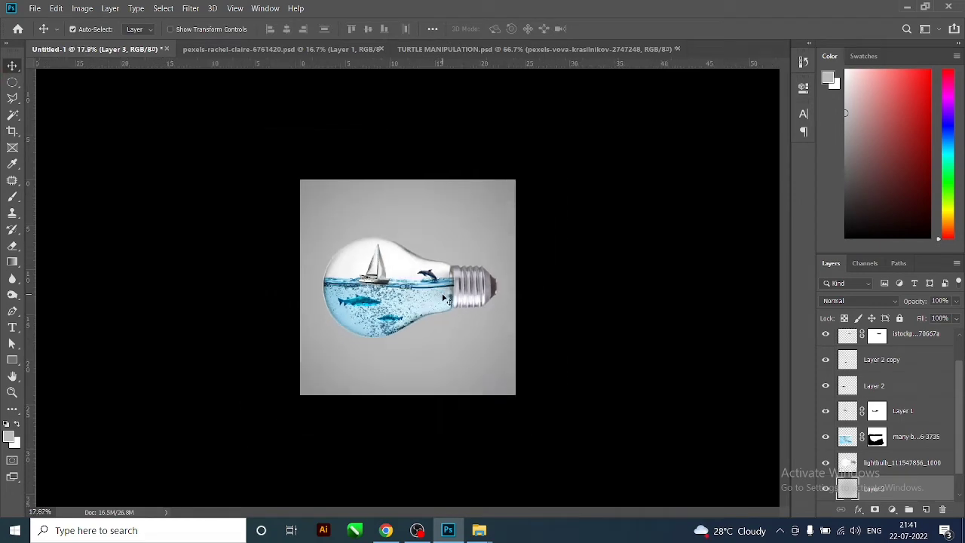
{"action": "scroll", "coordinate": [427, 296], "scroll_direction": "up", "scroll_amount": 5}
{"action": "scroll", "coordinate": [428, 295], "scroll_direction": "up", "scroll_amount": 1}
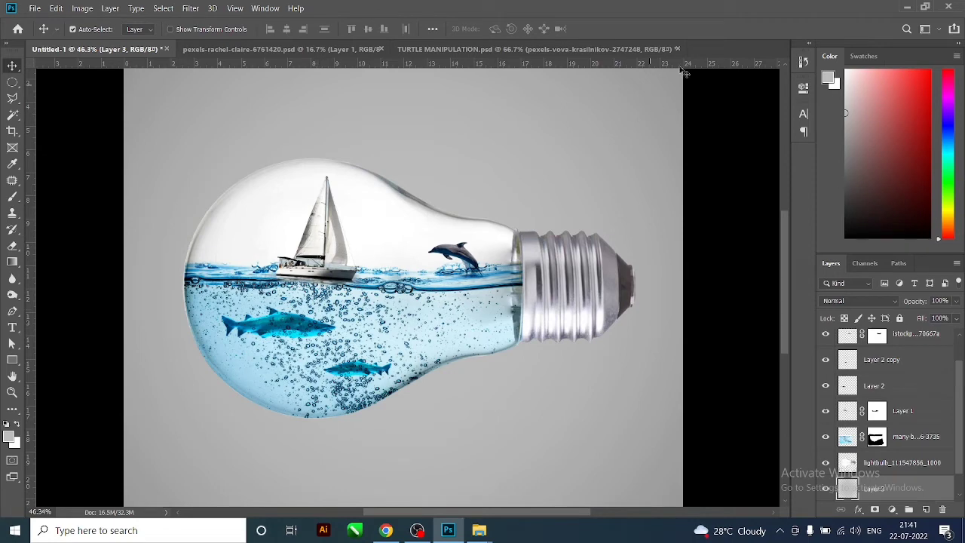
Cycle through the open documents back to Untitled-1 and minimize Photoshop.
{"action": "left_click", "coordinate": [484, 51]}
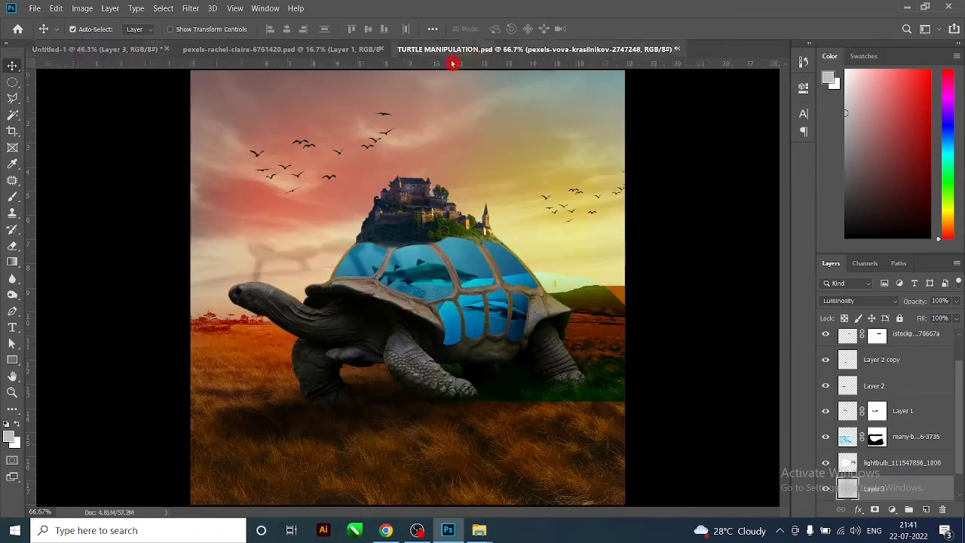
{"action": "left_click", "coordinate": [335, 50]}
{"action": "left_click", "coordinate": [129, 50]}
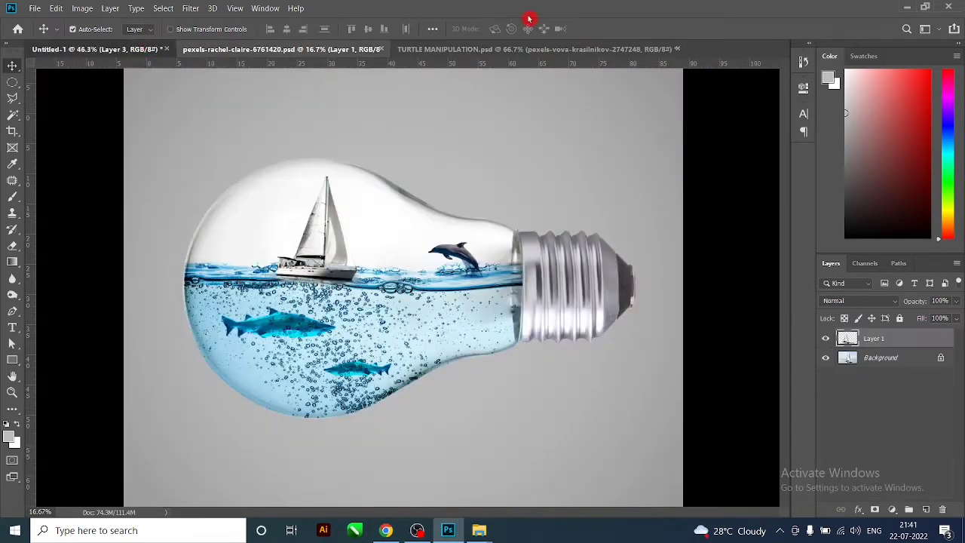
{"action": "left_click", "coordinate": [909, 13]}
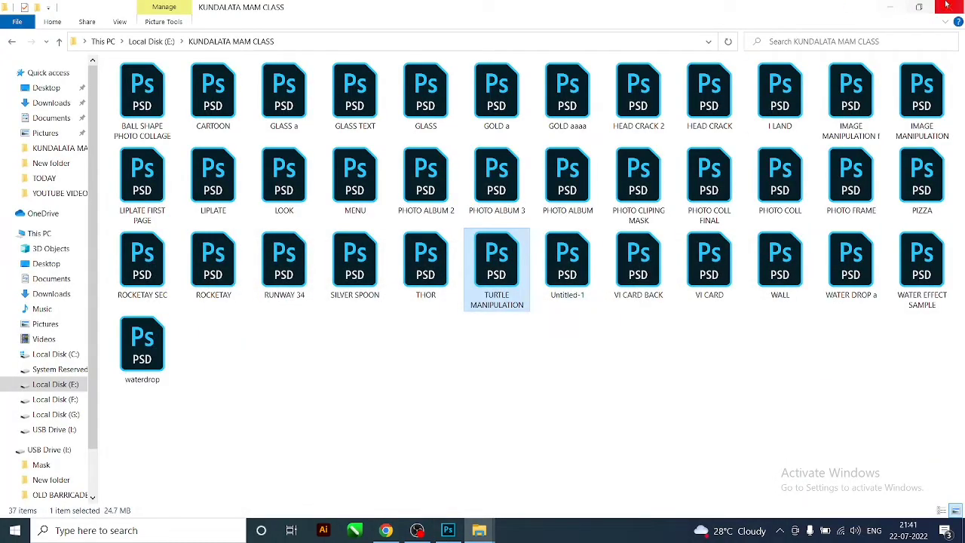
{"action": "left_click", "coordinate": [889, 6]}
{"action": "double_click", "coordinate": [233, 452]}
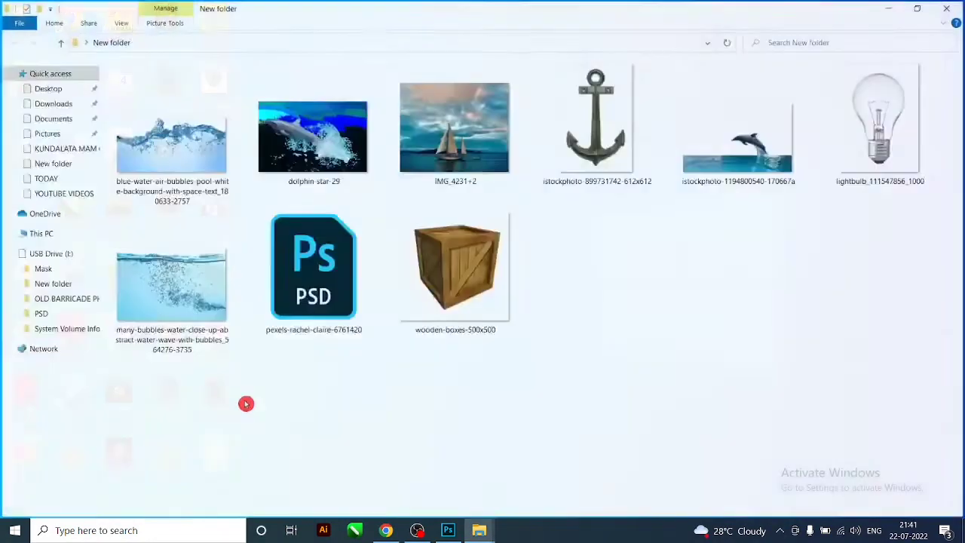
{"action": "left_click", "coordinate": [595, 126]}
{"action": "mouse_move", "coordinate": [595, 127]}
{"action": "left_mouse_down"}
{"action": "mouse_move", "coordinate": [452, 537]}
{"action": "mouse_move", "coordinate": [419, 342]}
{"action": "left_mouse_up"}
Enlarge the anchor to about 258% below the bulb and Magic Wand its white background.
{"action": "mouse_move", "coordinate": [416, 262]}
{"action": "left_mouse_down"}
{"action": "mouse_move", "coordinate": [475, 210]}
{"action": "mouse_move", "coordinate": [524, 409]}
{"action": "mouse_move", "coordinate": [597, 391]}
{"action": "left_mouse_up"}
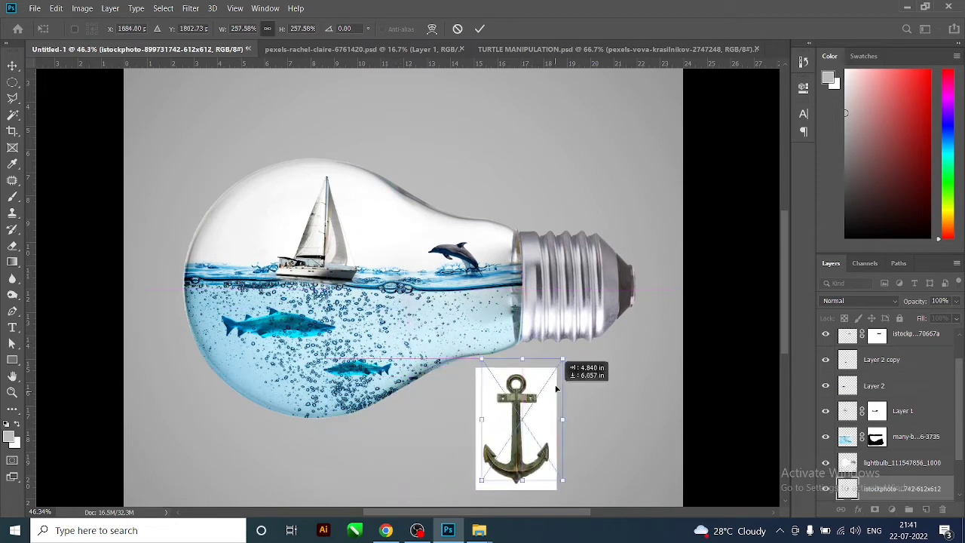
{"action": "key", "text": "Return"}
{"action": "left_click", "coordinate": [19, 115]}
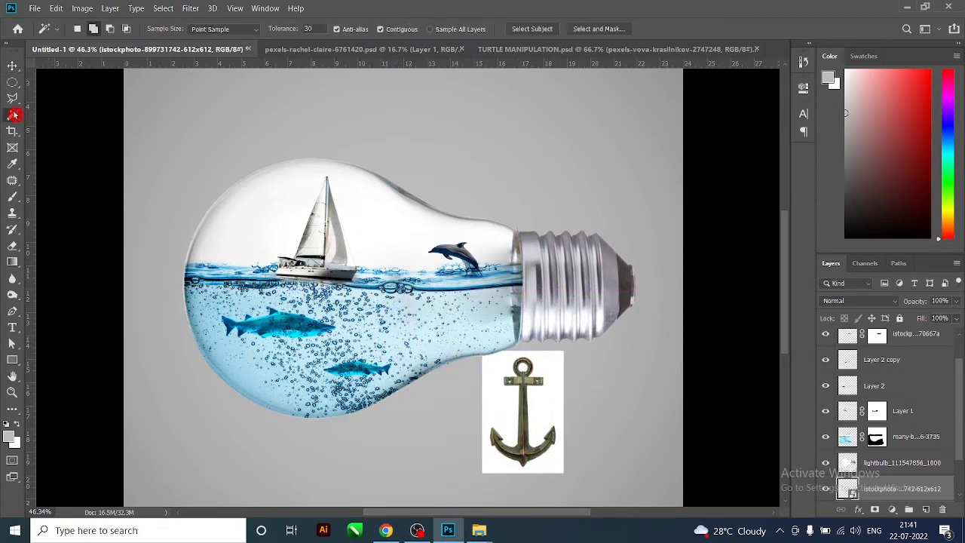
{"action": "left_click", "coordinate": [551, 406]}
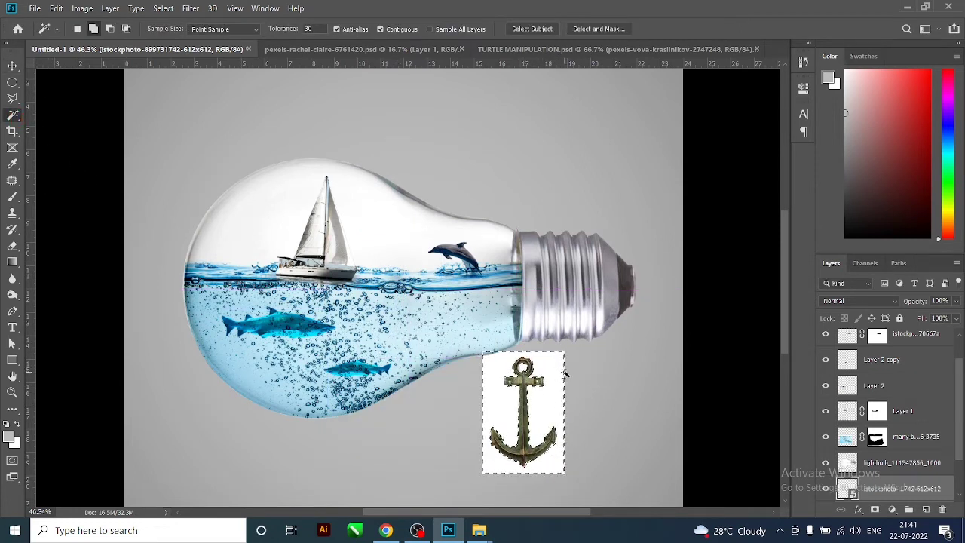
{"action": "left_click", "coordinate": [575, 382]}
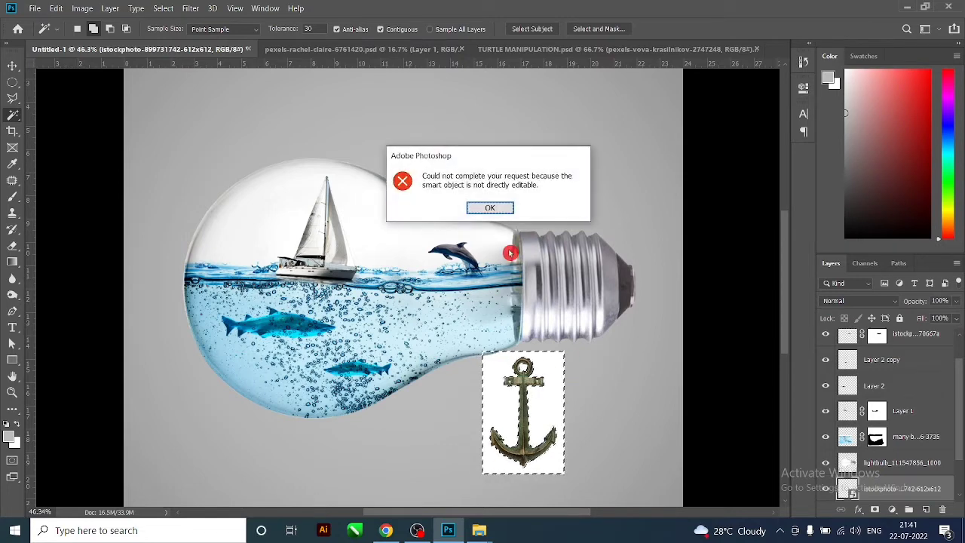
{"action": "left_click", "coordinate": [500, 210]}
Rasterize the anchor layer, delete its white background, and rotate it about 17 degrees.
{"action": "right_click", "coordinate": [877, 491]}
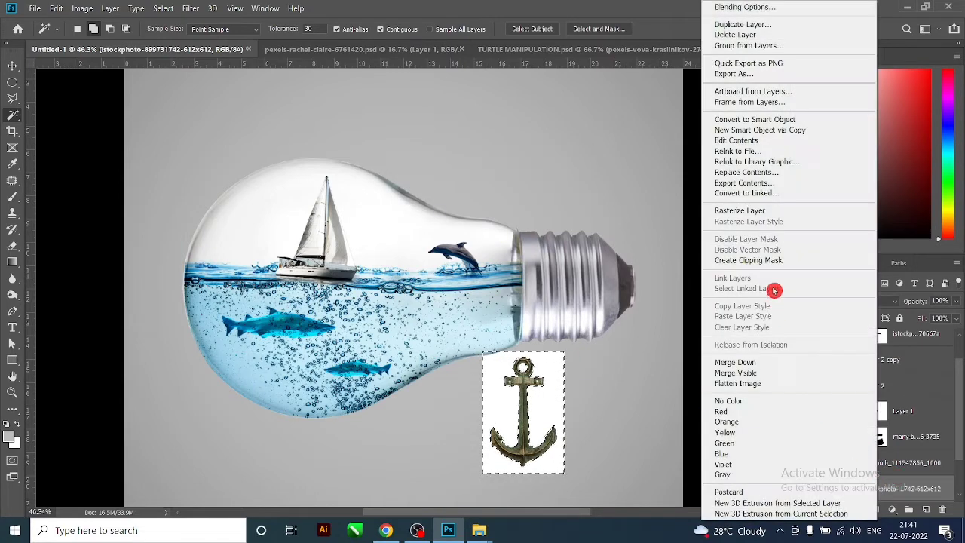
{"action": "left_click", "coordinate": [761, 218]}
{"action": "key", "text": "Delete"}
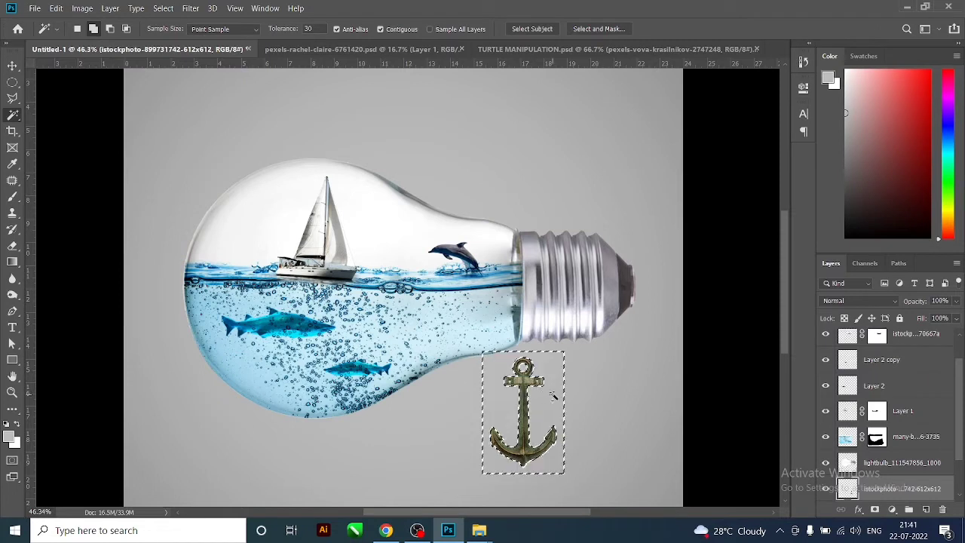
{"action": "key", "text": "ctrl+d"}
{"action": "key", "text": "ctrl+t"}
{"action": "mouse_move", "coordinate": [562, 361]}
{"action": "left_mouse_down"}
{"action": "mouse_move", "coordinate": [577, 376]}
{"action": "mouse_move", "coordinate": [516, 417]}
{"action": "mouse_move", "coordinate": [345, 362]}
{"action": "left_mouse_up"}
Commit the anchor at the bulb bottom and raise its layer above many-b and lightbulb.
{"action": "key", "text": "Return"}
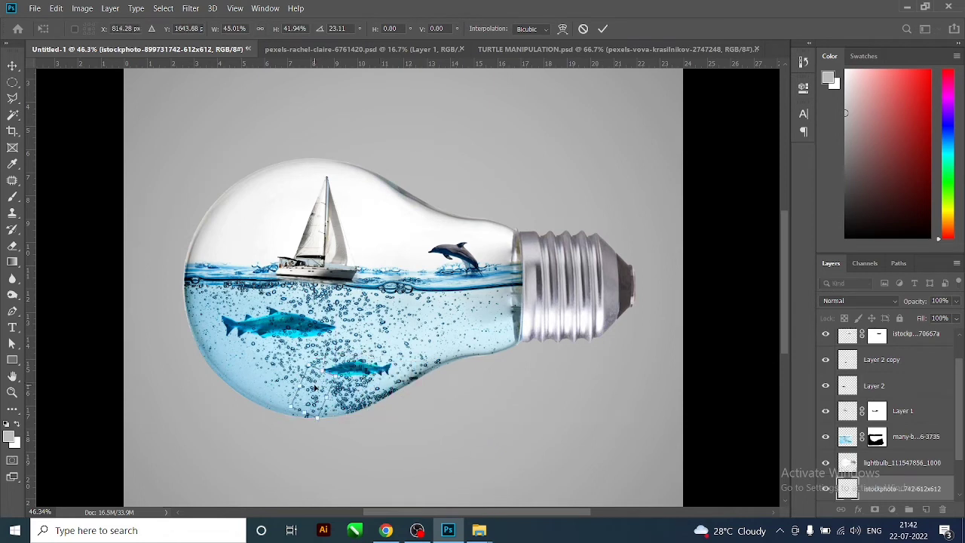
{"action": "key", "text": "w"}
{"action": "key", "text": "ctrl+bracketright"}
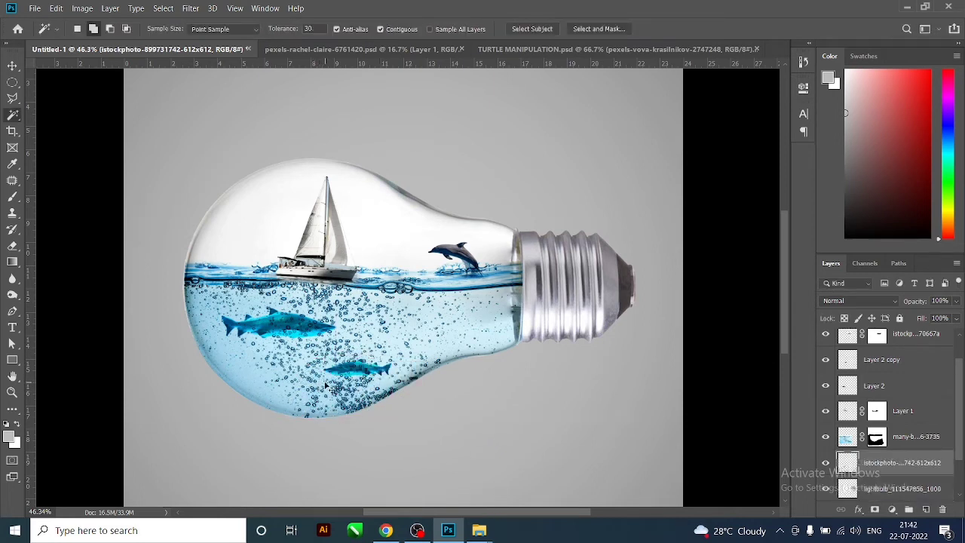
{"action": "key", "text": "ctrl+bracketright"}
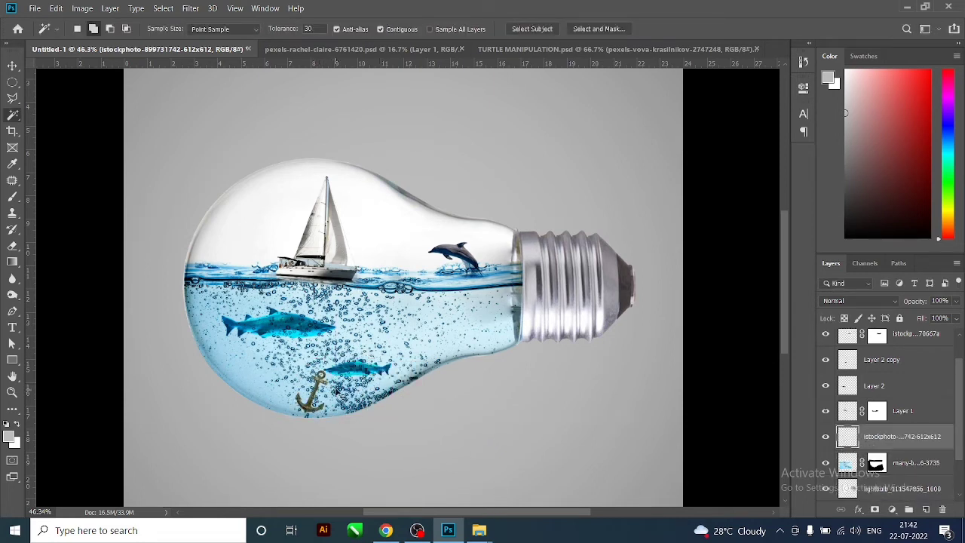
{"action": "scroll", "coordinate": [332, 378], "scroll_direction": "up", "scroll_amount": 1}
{"action": "scroll", "coordinate": [329, 380], "scroll_direction": "up", "scroll_amount": 1}
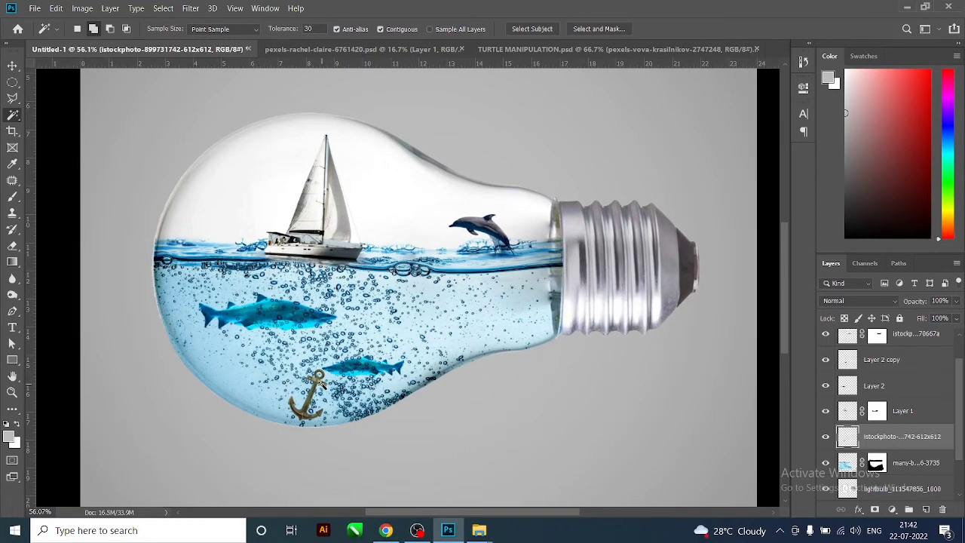
{"action": "scroll", "coordinate": [318, 377], "scroll_direction": "up", "scroll_amount": 2}
{"action": "scroll", "coordinate": [318, 376], "scroll_direction": "up", "scroll_amount": 3}
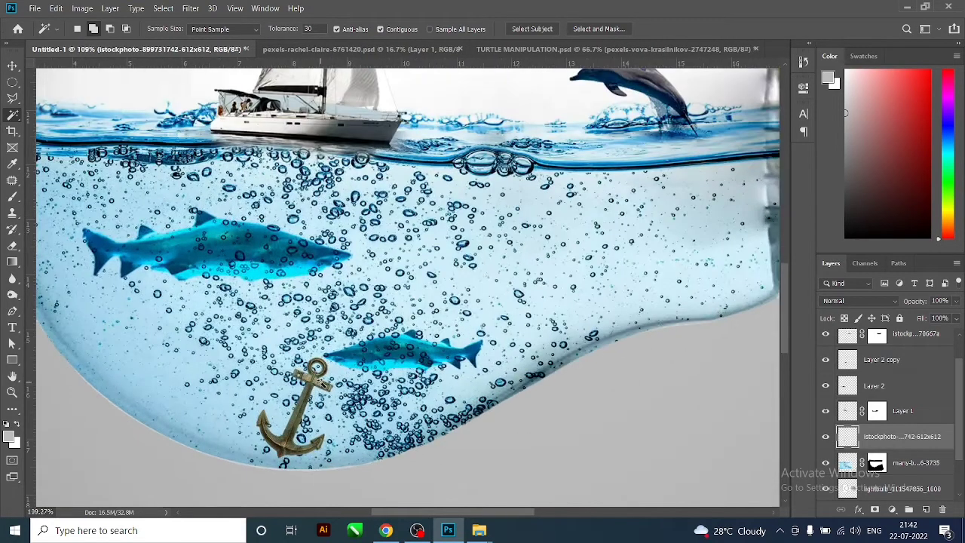
{"action": "left_click", "coordinate": [846, 301]}
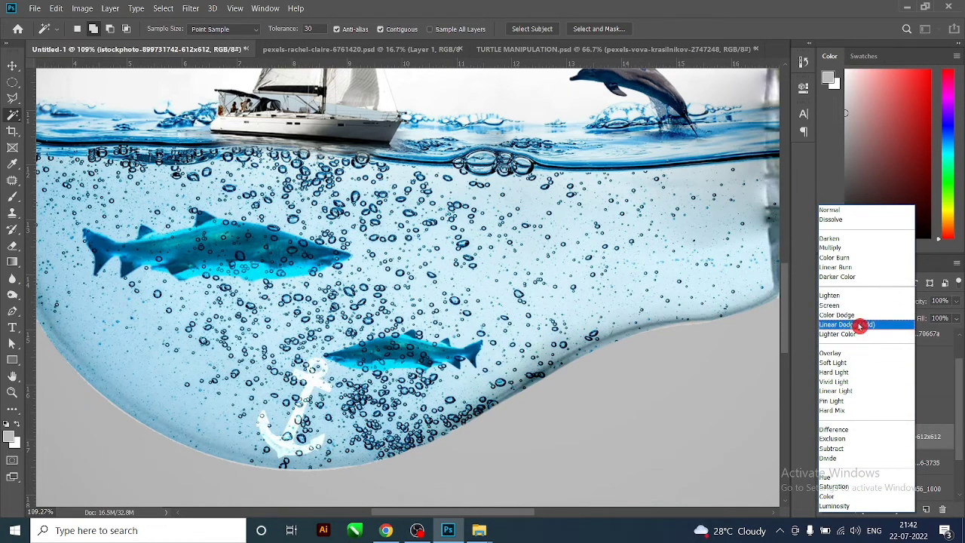
Set the anchor to Pin Light and darken its Levels midtones to 0.75.
{"action": "left_click", "coordinate": [861, 403]}
{"action": "key", "text": "ctrl+l"}
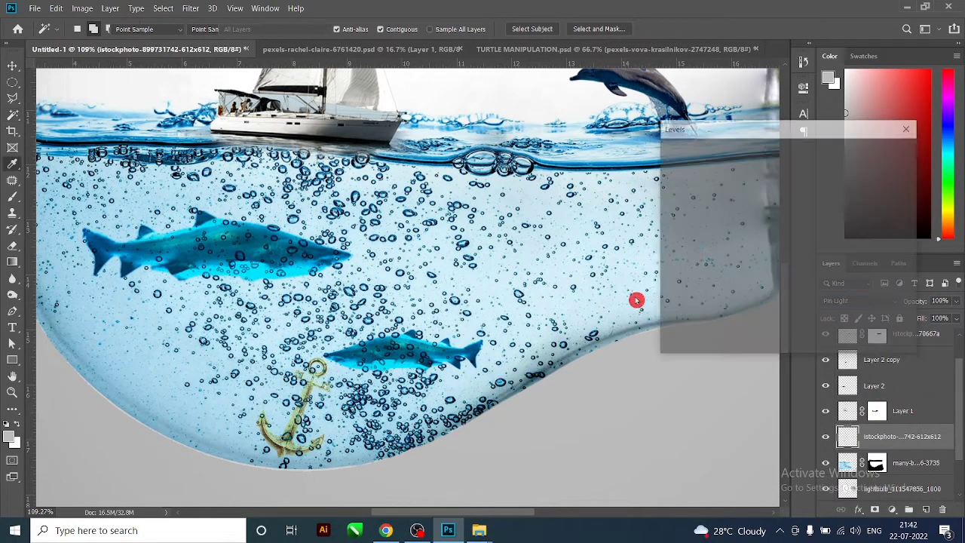
{"action": "left_click_drag", "start_coordinate": [756, 272], "coordinate": [769, 275]}
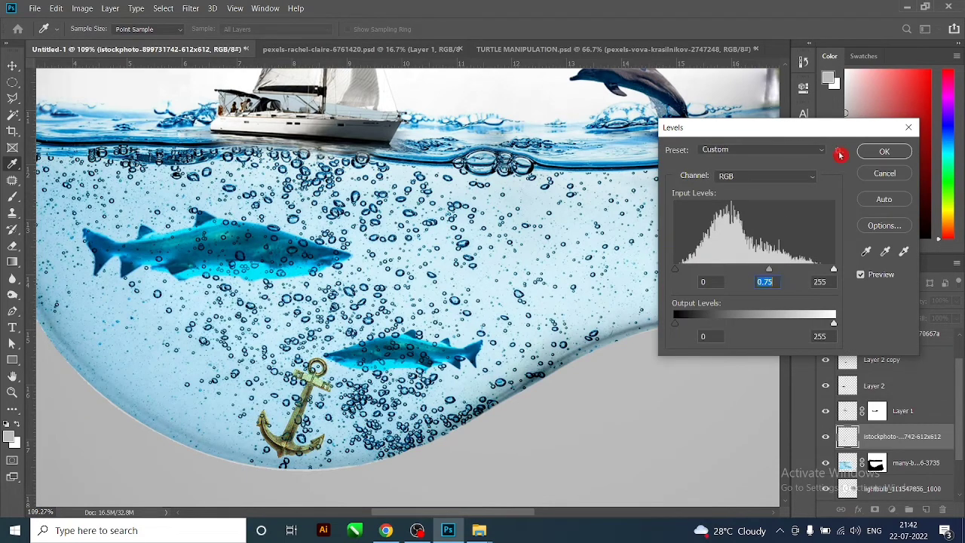
{"action": "left_click", "coordinate": [880, 151]}
Zoom out to view the whole bulb and select the lightbulb layer.
{"action": "key", "text": "ctrl+0"}
{"action": "key", "text": "w"}
{"action": "scroll", "coordinate": [320, 320], "scroll_direction": "down", "scroll_amount": 2}
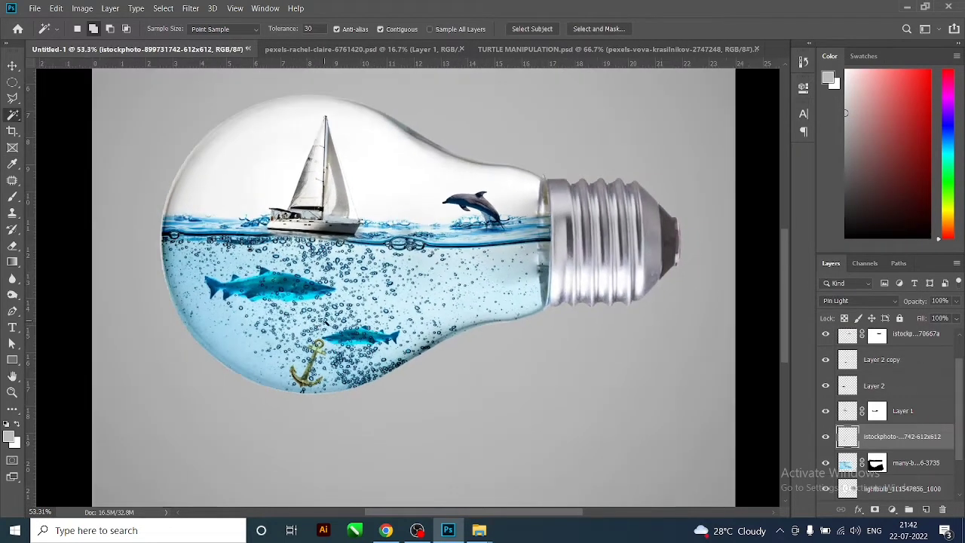
{"action": "scroll", "coordinate": [324, 323], "scroll_direction": "up", "scroll_amount": 2}
{"action": "scroll", "coordinate": [324, 322], "scroll_direction": "down", "scroll_amount": 2}
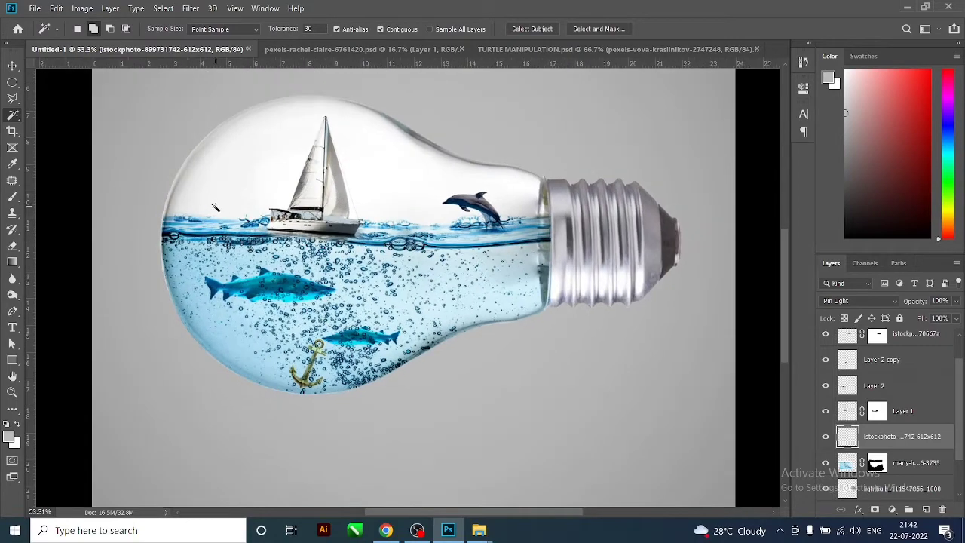
{"action": "left_click", "coordinate": [12, 66]}
{"action": "scroll", "coordinate": [441, 226], "scroll_direction": "up", "scroll_amount": 1}
{"action": "scroll", "coordinate": [441, 226], "scroll_direction": "up", "scroll_amount": 1}
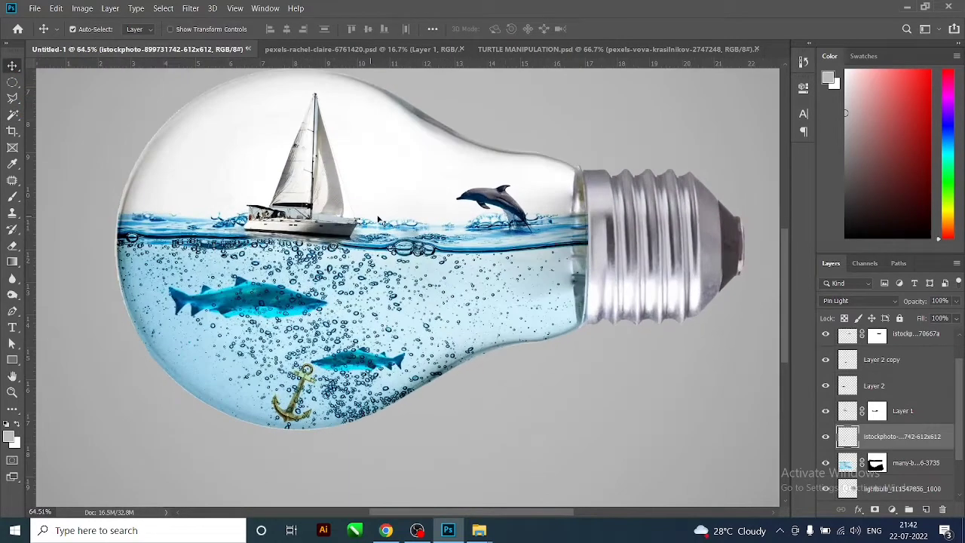
{"action": "scroll", "coordinate": [441, 226], "scroll_direction": "down", "scroll_amount": 3}
{"action": "scroll", "coordinate": [441, 226], "scroll_direction": "down", "scroll_amount": 1}
{"action": "scroll", "coordinate": [445, 237], "scroll_direction": "up", "scroll_amount": 2}
{"action": "scroll", "coordinate": [453, 252], "scroll_direction": "down", "scroll_amount": 3}
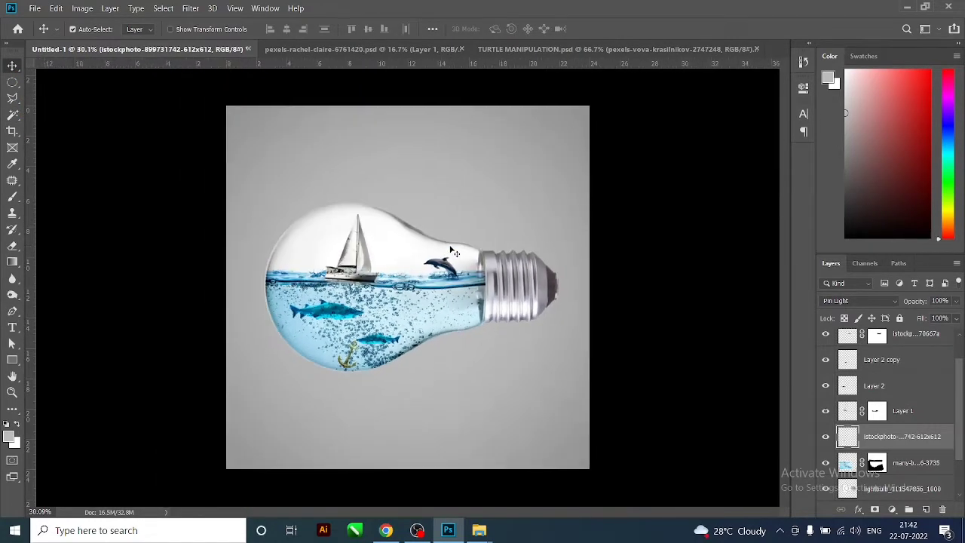
{"action": "scroll", "coordinate": [441, 285], "scroll_direction": "down", "scroll_amount": 1}
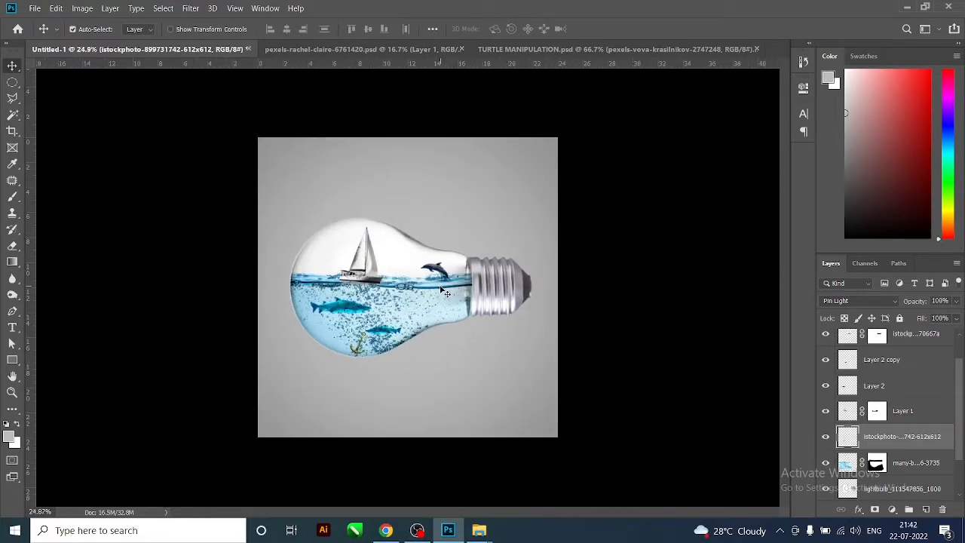
{"action": "scroll", "coordinate": [444, 294], "scroll_direction": "down", "scroll_amount": 1}
{"action": "scroll", "coordinate": [444, 295], "scroll_direction": "up", "scroll_amount": 2}
{"action": "left_click", "coordinate": [404, 51]}
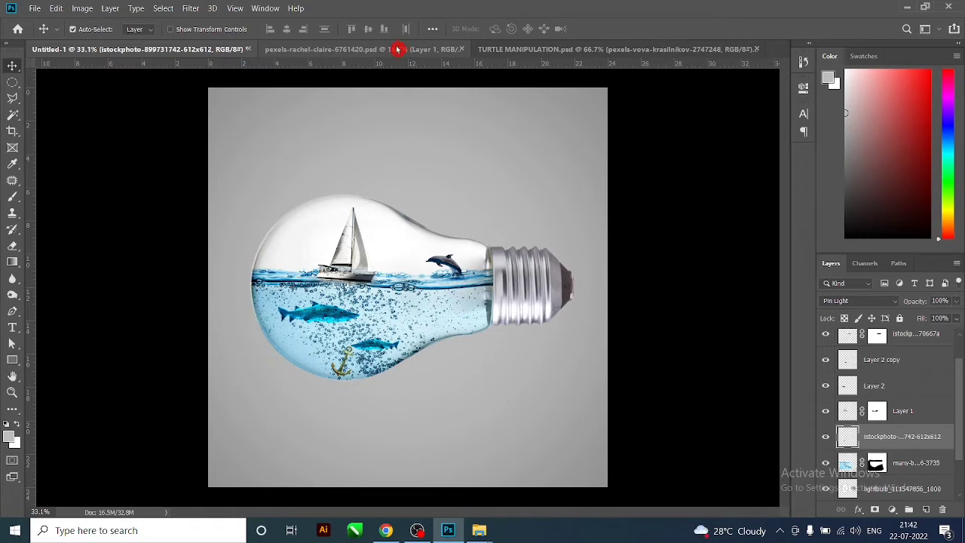
{"action": "left_click", "coordinate": [391, 228]}
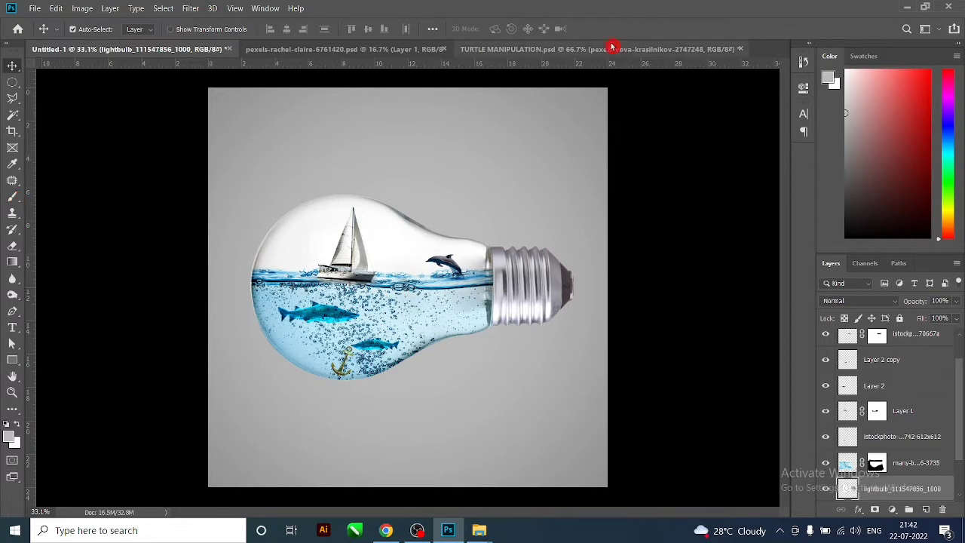
Open PH.psd from USB Drive (I:) via This PC.
{"action": "left_click", "coordinate": [906, 7]}
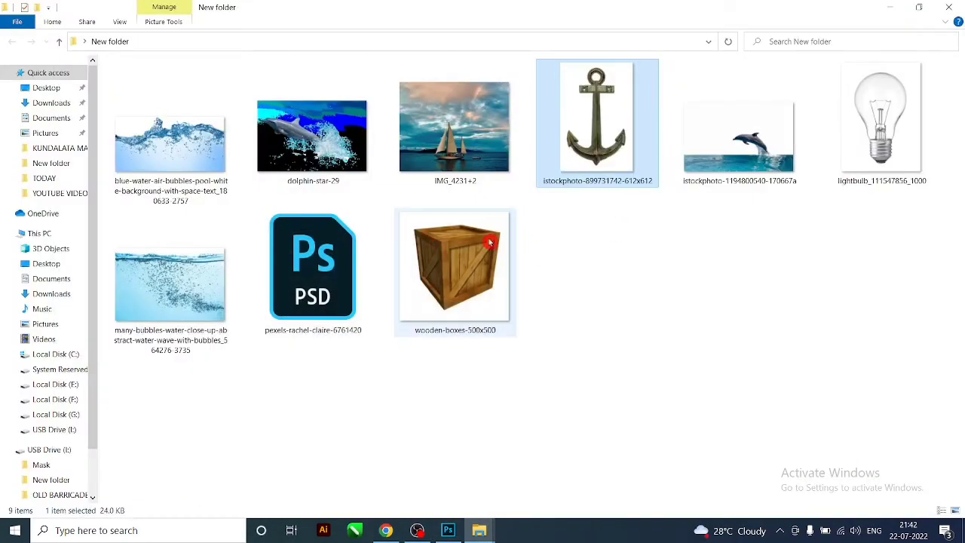
{"action": "left_click", "coordinate": [446, 531]}
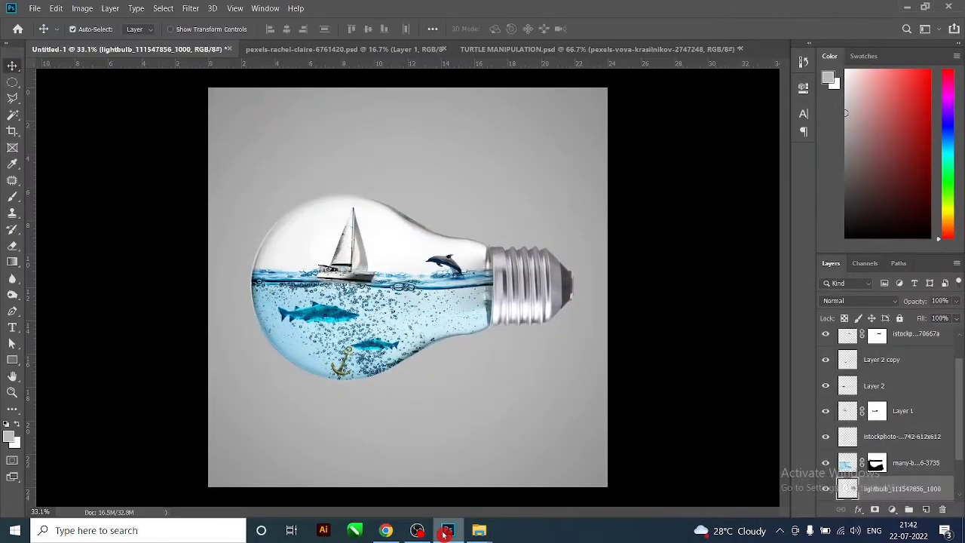
{"action": "left_click", "coordinate": [446, 533]}
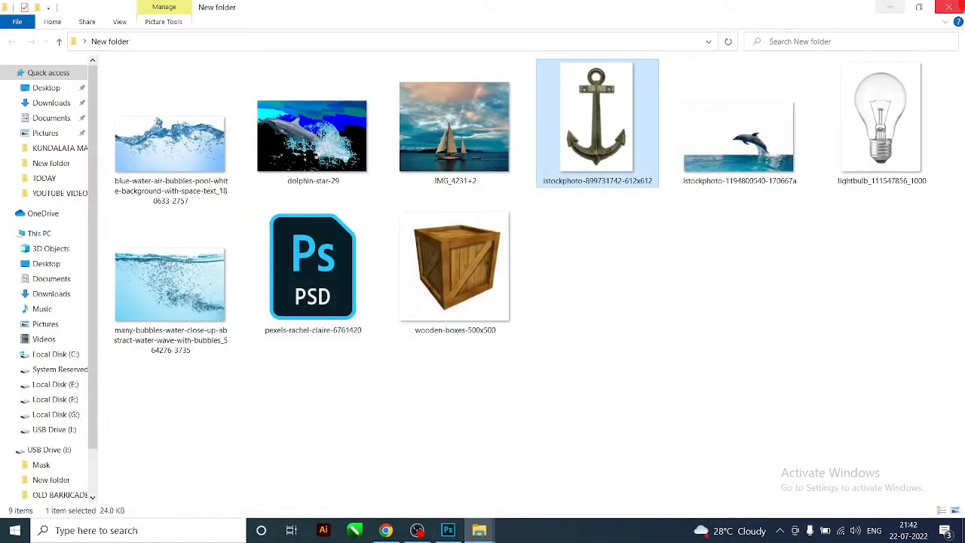
{"action": "left_click", "coordinate": [890, 7]}
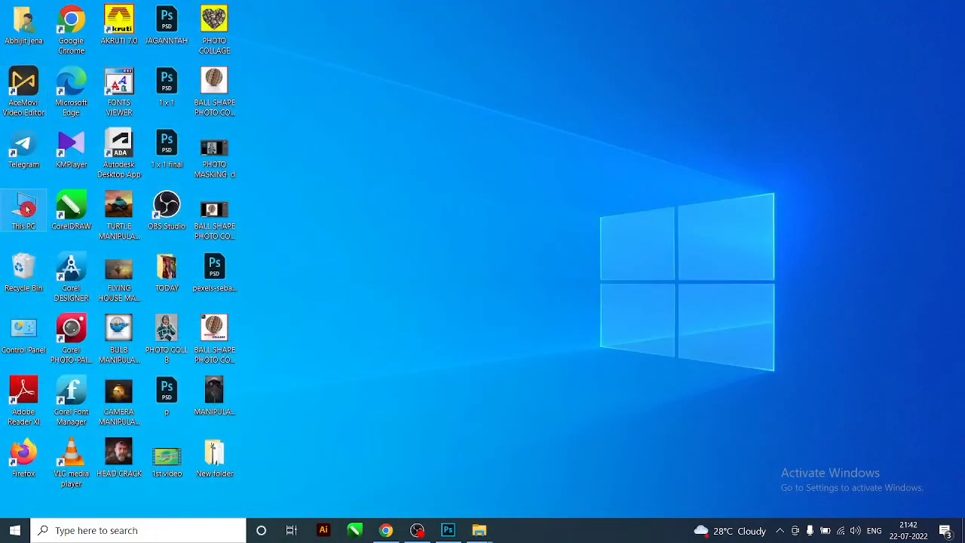
{"action": "double_click", "coordinate": [23, 208]}
{"action": "double_click", "coordinate": [192, 223]}
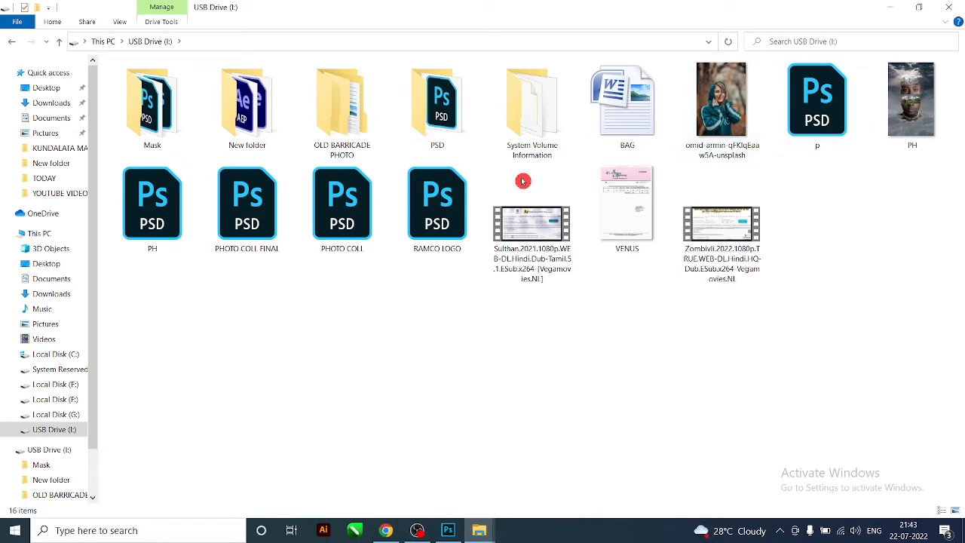
{"action": "left_click", "coordinate": [172, 222]}
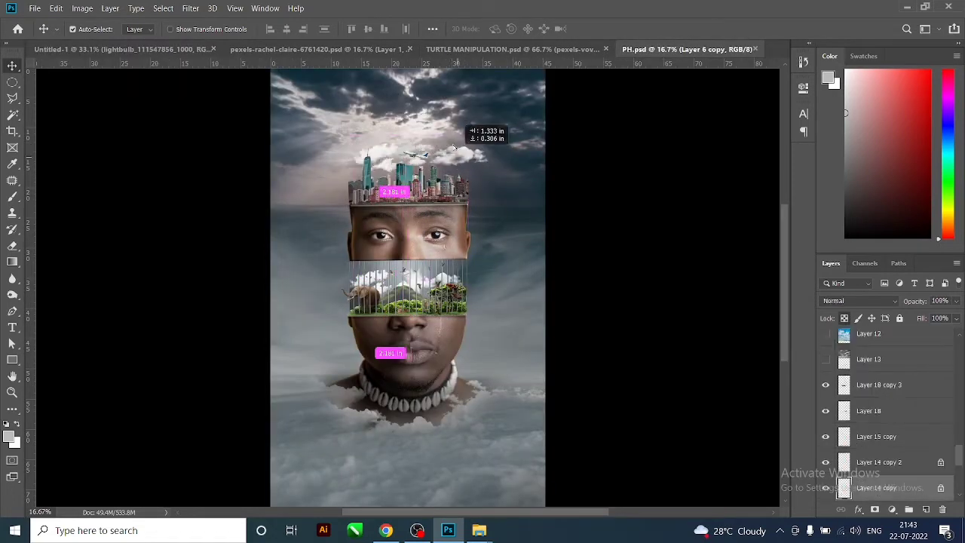
Shrink the clouds to about 51% and place them in the bulb's top in Untitled-1.
{"action": "left_click", "coordinate": [135, 50]}
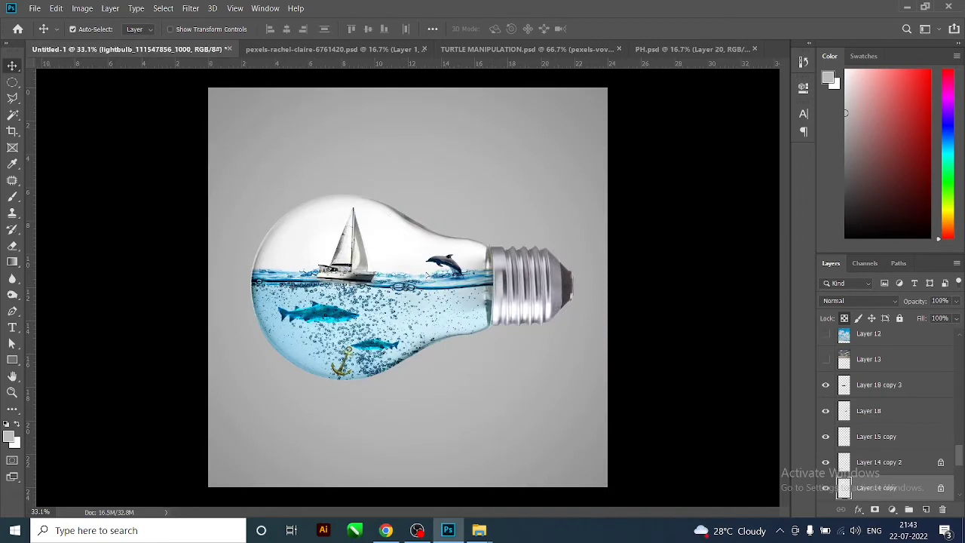
{"action": "mouse_move", "coordinate": [513, 252]}
{"action": "left_mouse_down"}
{"action": "mouse_move", "coordinate": [430, 239]}
{"action": "mouse_move", "coordinate": [433, 162]}
{"action": "left_mouse_up"}
{"action": "key", "text": "ctrl+t"}
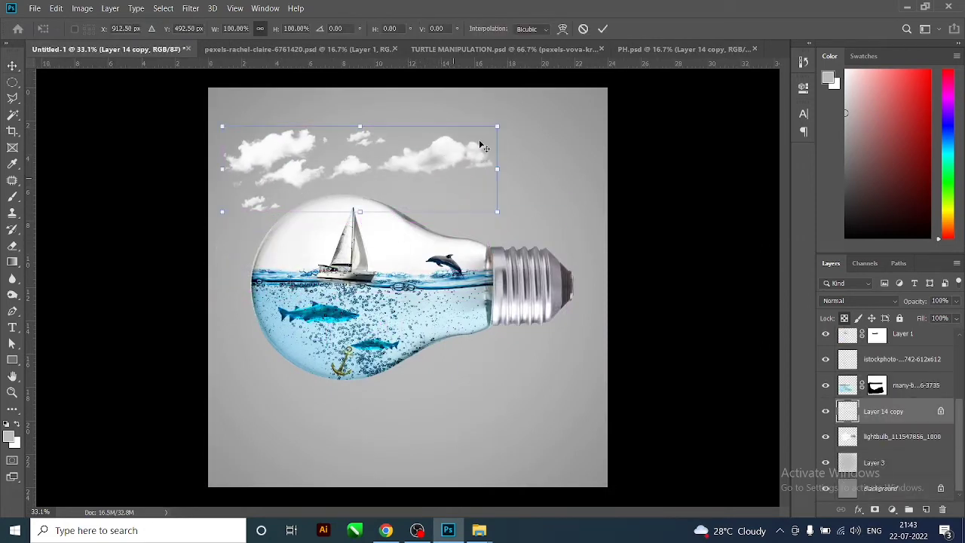
{"action": "mouse_move", "coordinate": [501, 128]}
{"action": "left_mouse_down"}
{"action": "mouse_move", "coordinate": [424, 142]}
{"action": "mouse_move", "coordinate": [391, 228]}
{"action": "mouse_move", "coordinate": [412, 217]}
{"action": "left_mouse_up"}
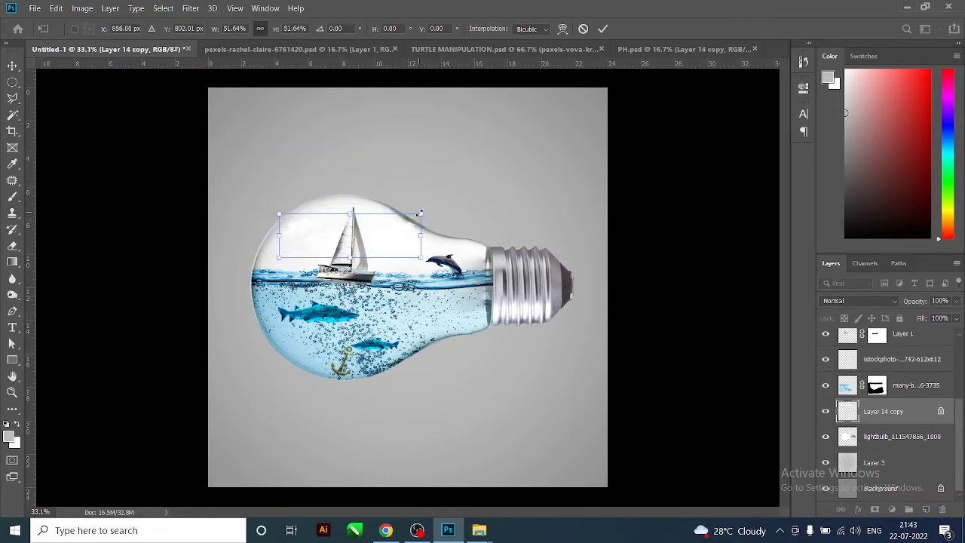
{"action": "key", "text": "Return"}
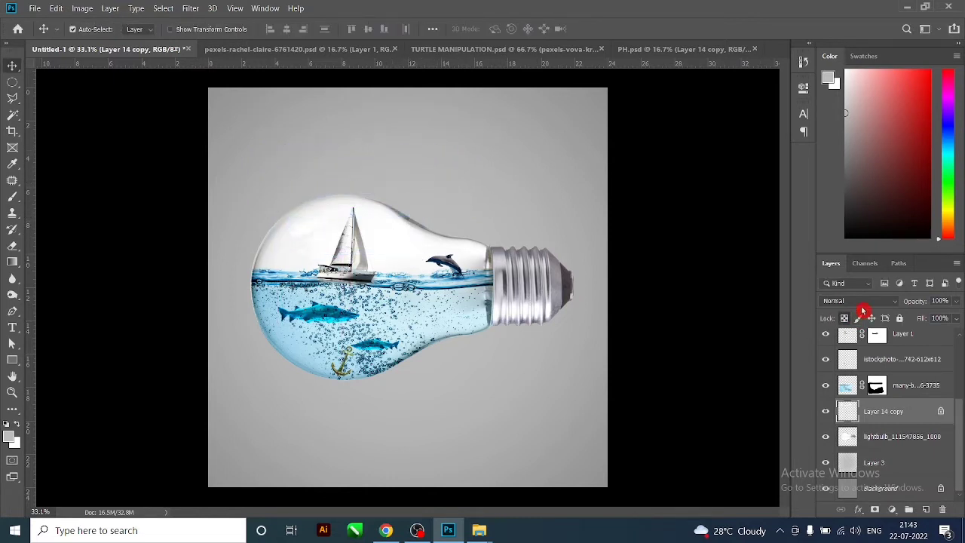
{"action": "left_click", "coordinate": [863, 303]}
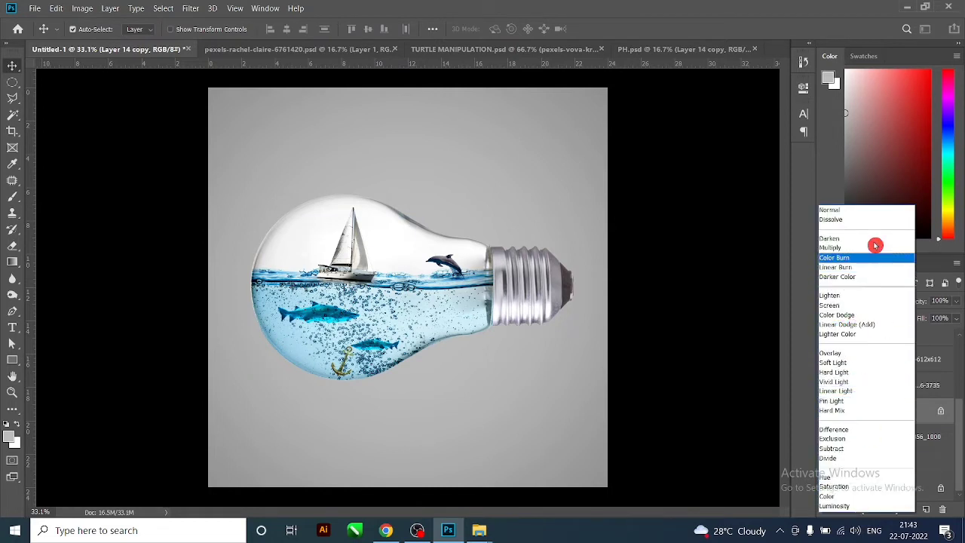
{"action": "left_click", "coordinate": [760, 341]}
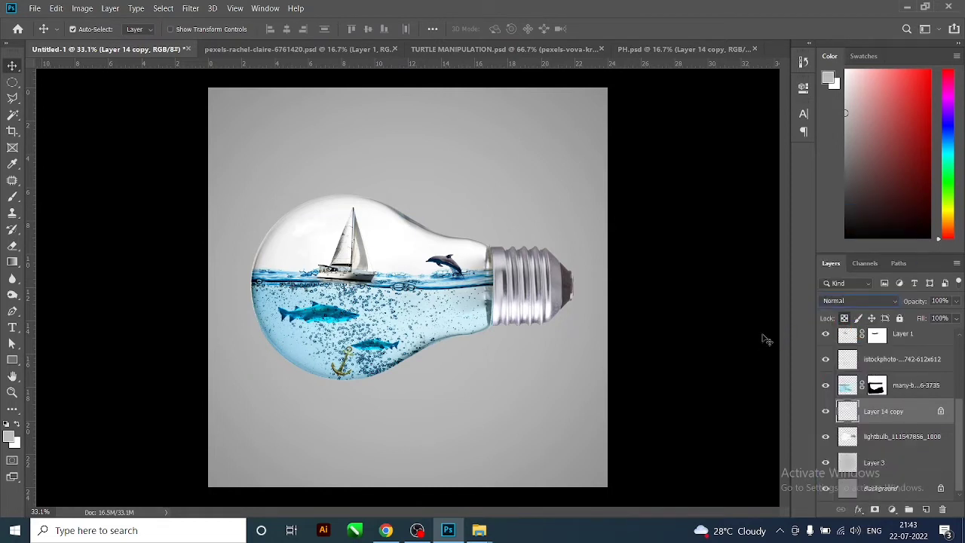
Set the foreground to a bright cyan sampled from the bulb's water.
{"action": "left_click", "coordinate": [345, 298]}
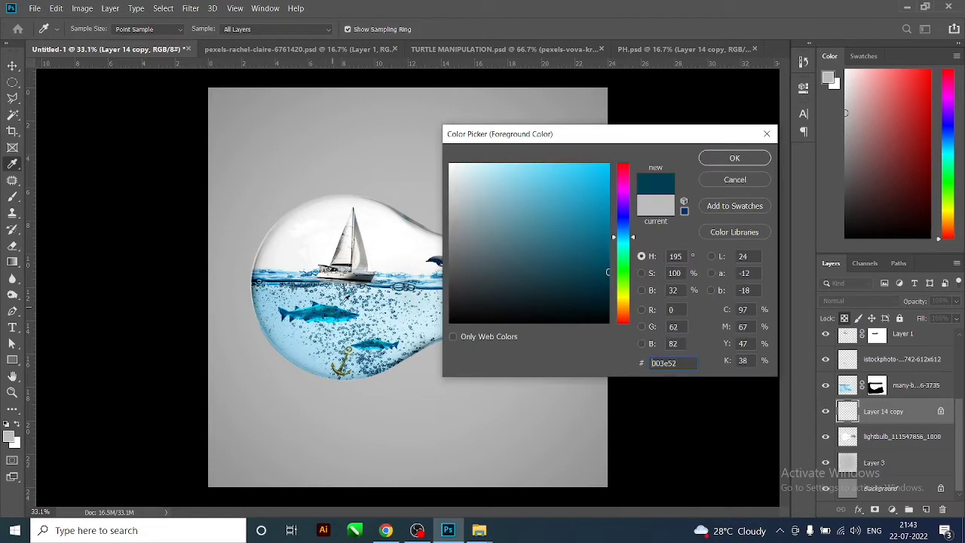
{"action": "left_click", "coordinate": [599, 164]}
{"action": "left_click", "coordinate": [713, 156]}
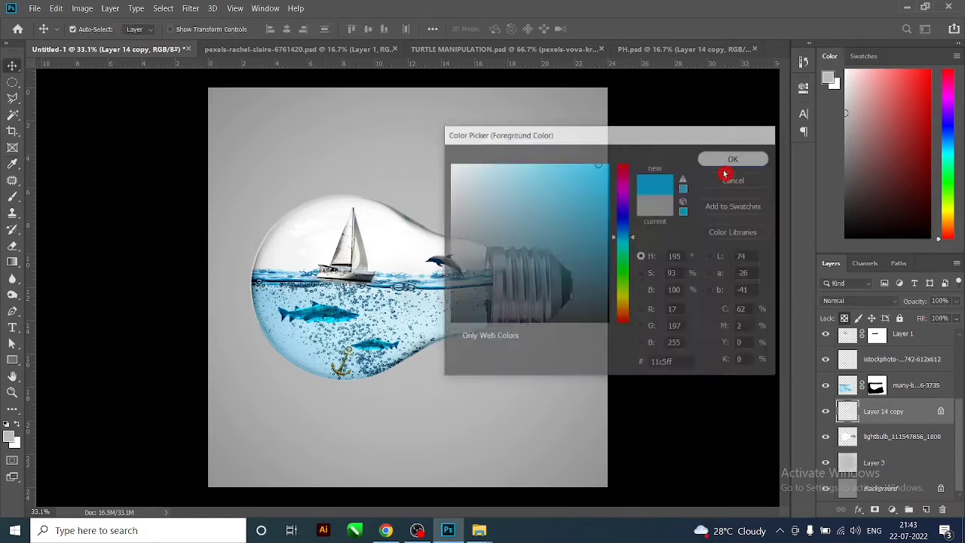
{"action": "left_click_drag", "start_coordinate": [395, 237], "coordinate": [430, 234]}
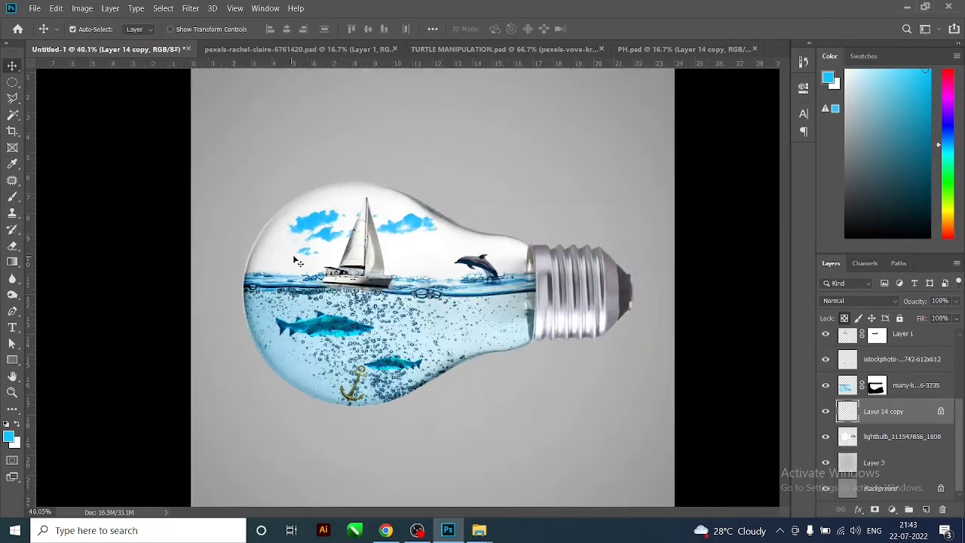
{"action": "scroll", "coordinate": [427, 228], "scroll_direction": "down", "scroll_amount": 1}
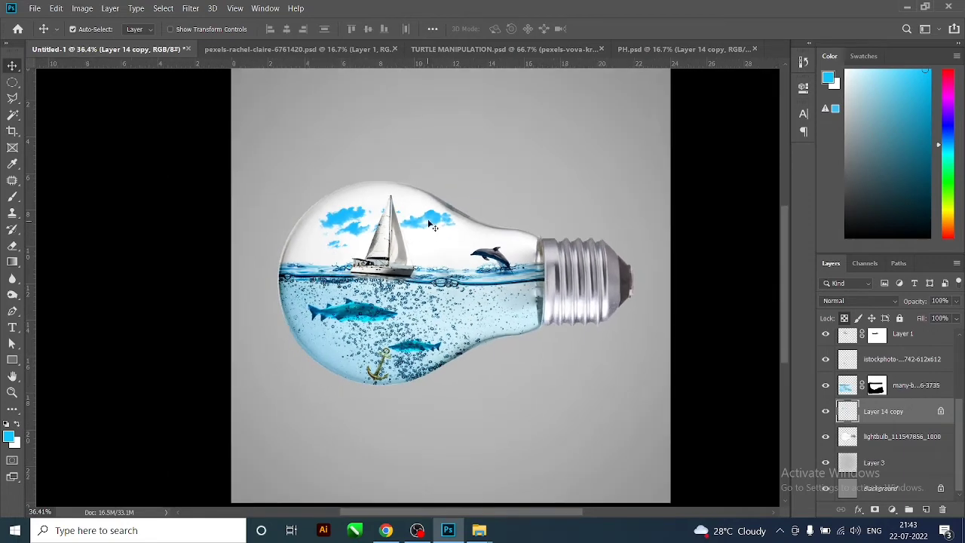
Fill the clouds with a grey sampled from the backdrop and reposition them in the bulb.
{"action": "left_click", "coordinate": [8, 437]}
{"action": "left_click", "coordinate": [432, 207]}
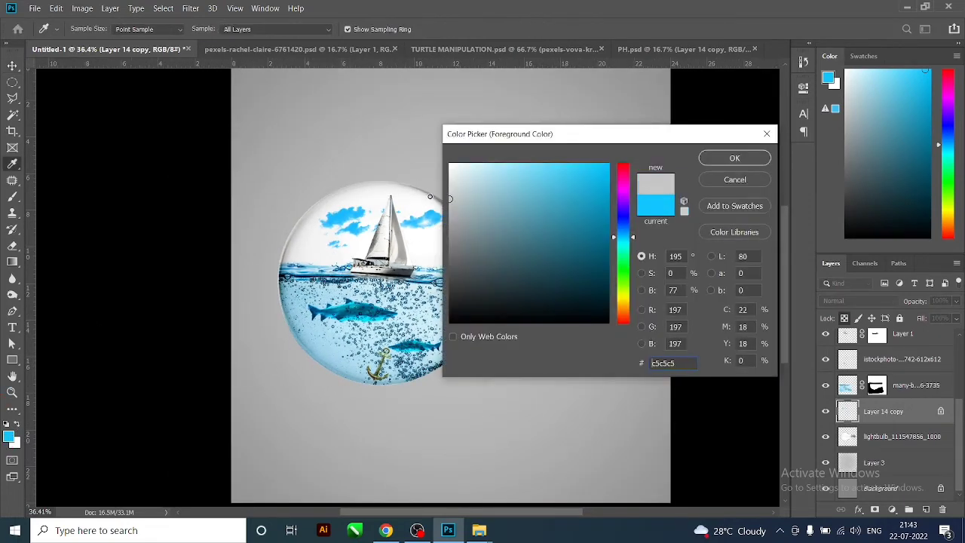
{"action": "left_click", "coordinate": [734, 158]}
{"action": "key", "text": "v"}
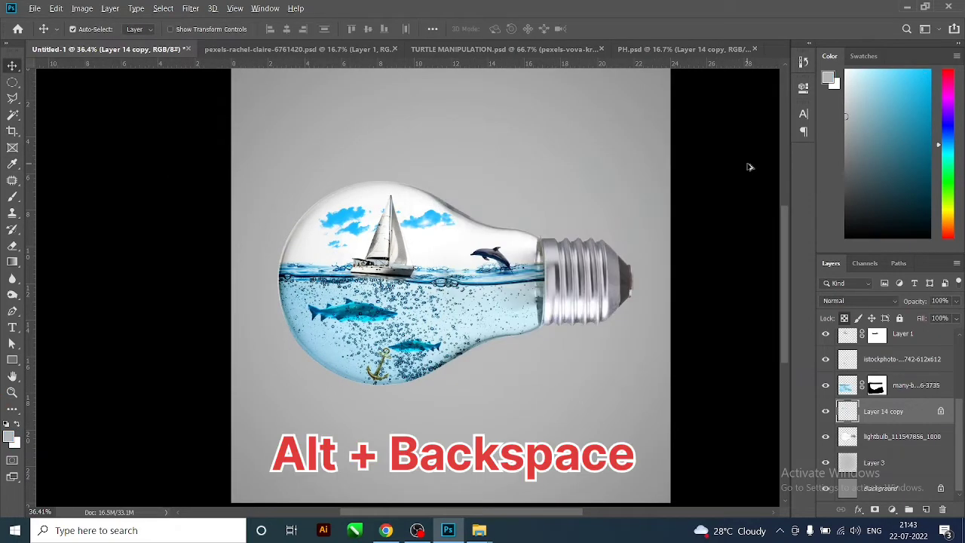
{"action": "key", "text": "alt+BackSpace"}
{"action": "mouse_move", "coordinate": [307, 167]}
{"action": "left_mouse_down"}
{"action": "mouse_move", "coordinate": [384, 245]}
{"action": "mouse_move", "coordinate": [480, 261]}
{"action": "left_mouse_up"}
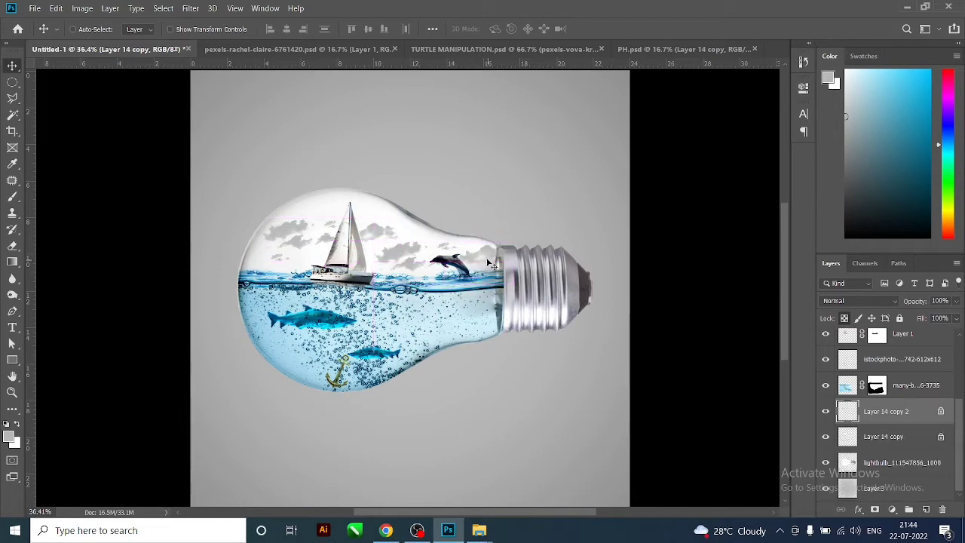
Nudge the grey clouds slightly right and down.
{"action": "left_click_drag", "start_coordinate": [384, 234], "coordinate": [392, 238]}
{"action": "scroll", "coordinate": [392, 238], "scroll_direction": "down", "scroll_amount": 1}
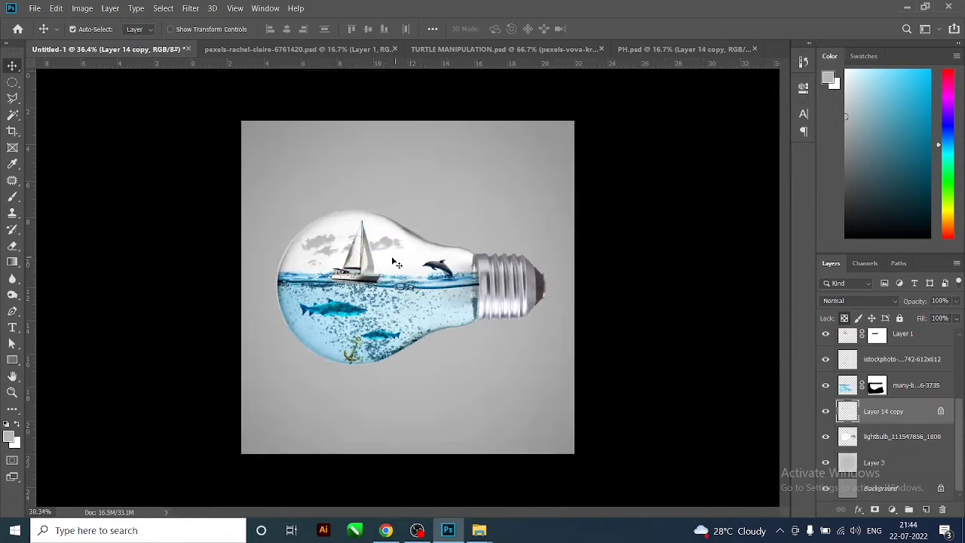
{"action": "scroll", "coordinate": [381, 259], "scroll_direction": "up", "scroll_amount": 2}
Apply Levels to Layer 1, raising the black input to 12 for darker tones.
{"action": "left_click", "coordinate": [329, 252]}
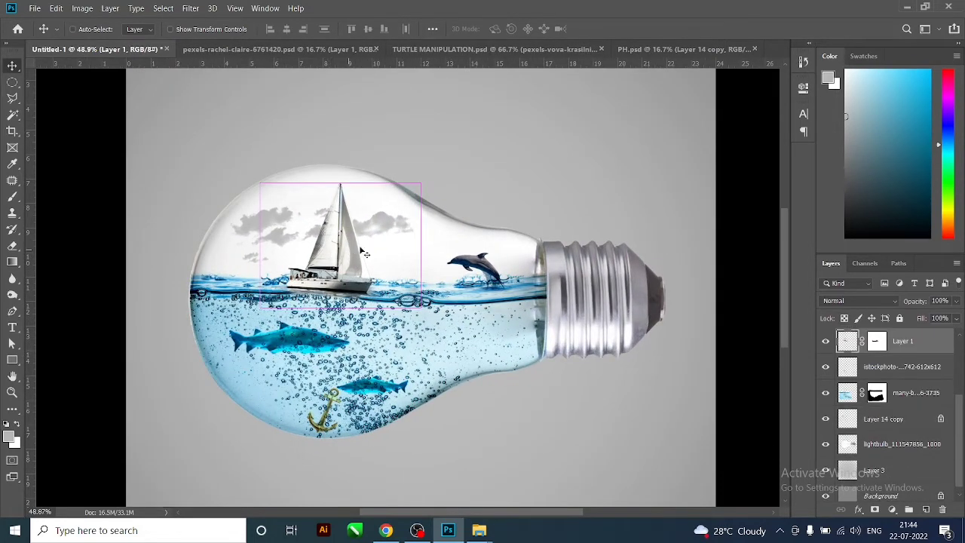
{"action": "key", "text": "ctrl+l"}
{"action": "mouse_move", "coordinate": [758, 271]}
{"action": "left_mouse_down"}
{"action": "mouse_move", "coordinate": [787, 273]}
{"action": "mouse_move", "coordinate": [752, 278]}
{"action": "left_mouse_up"}
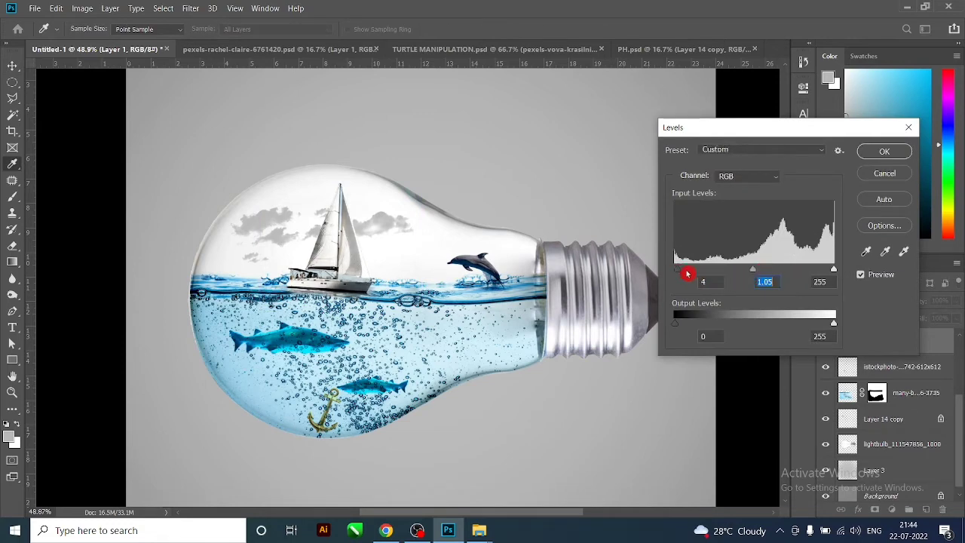
{"action": "left_click_drag", "start_coordinate": [688, 273], "coordinate": [694, 274]}
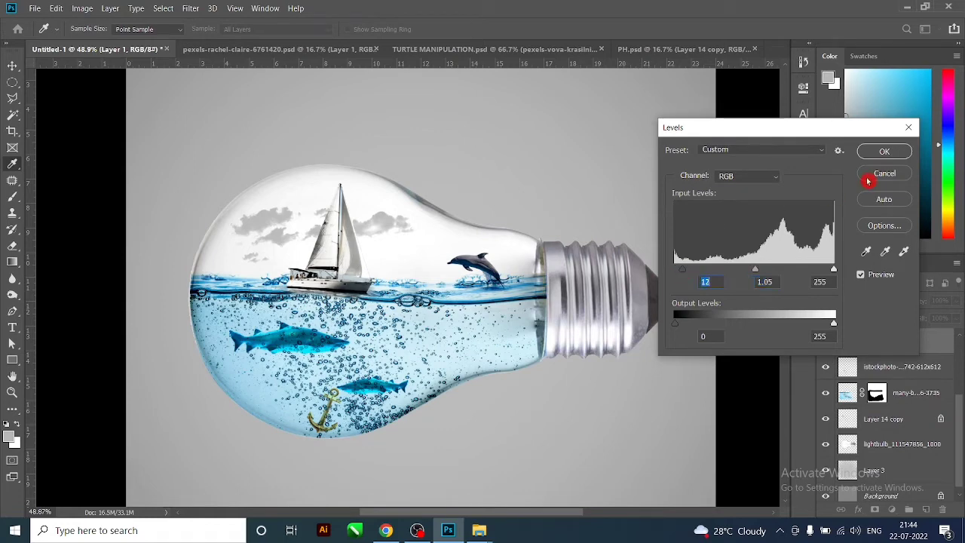
{"action": "left_click", "coordinate": [880, 149]}
Scroll through the Layers panel and select the many-bubbles water layer.
{"action": "scroll", "coordinate": [510, 231], "scroll_direction": "down", "scroll_amount": 2}
{"action": "scroll", "coordinate": [505, 241], "scroll_direction": "down", "scroll_amount": 2}
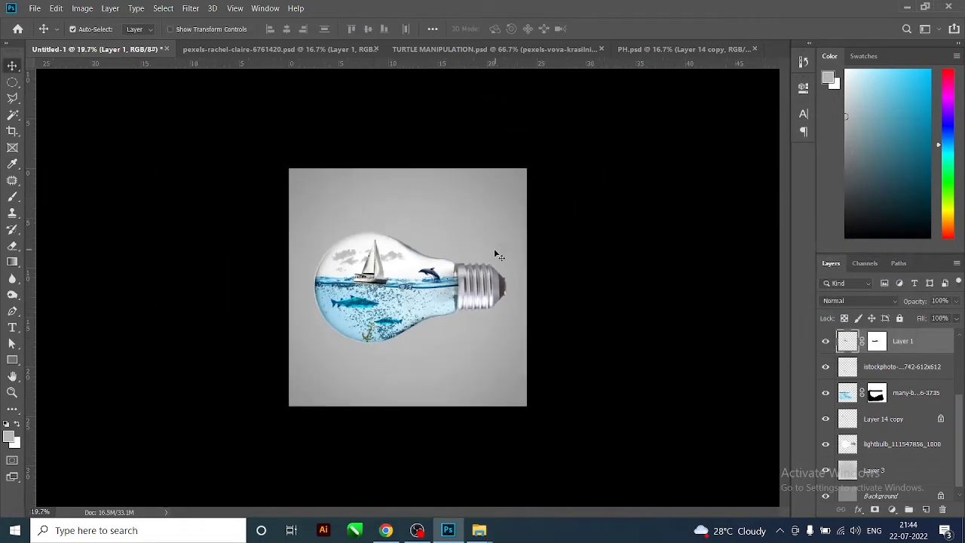
{"action": "scroll", "coordinate": [495, 254], "scroll_direction": "down", "scroll_amount": 2}
{"action": "scroll", "coordinate": [475, 289], "scroll_direction": "up", "scroll_amount": 2}
{"action": "scroll", "coordinate": [486, 287], "scroll_direction": "up", "scroll_amount": 1}
{"action": "scroll", "coordinate": [498, 285], "scroll_direction": "up", "scroll_amount": 1}
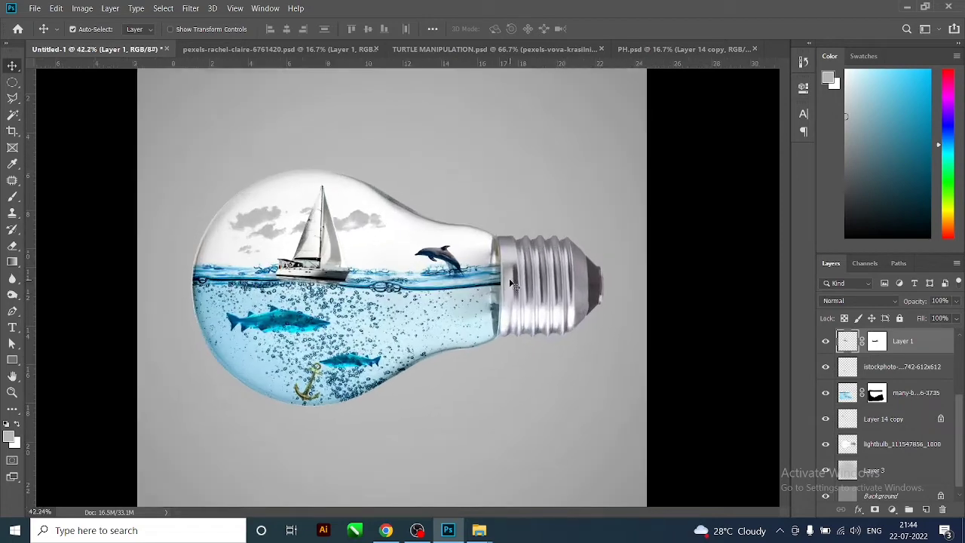
{"action": "scroll", "coordinate": [510, 283], "scroll_direction": "up", "scroll_amount": 1}
{"action": "scroll", "coordinate": [512, 282], "scroll_direction": "down", "scroll_amount": 2}
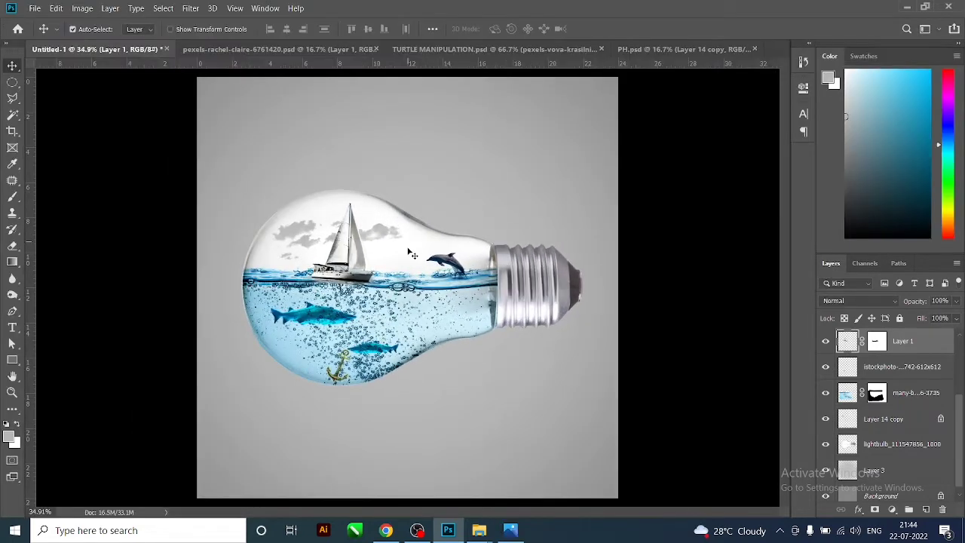
{"action": "scroll", "coordinate": [417, 311], "scroll_direction": "up", "scroll_amount": 1}
{"action": "left_click", "coordinate": [417, 311]}
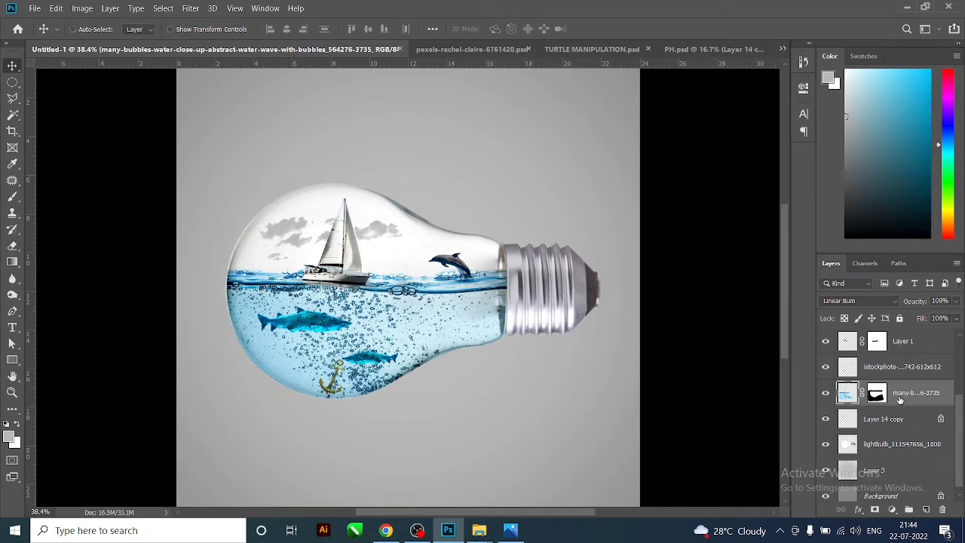
Add a new layer, load the bulb outline as a selection, and shrink the brush.
{"action": "key", "text": "ctrl+shift+n"}
{"action": "key", "text": "Return"}
{"action": "left_click", "coordinate": [12, 195]}
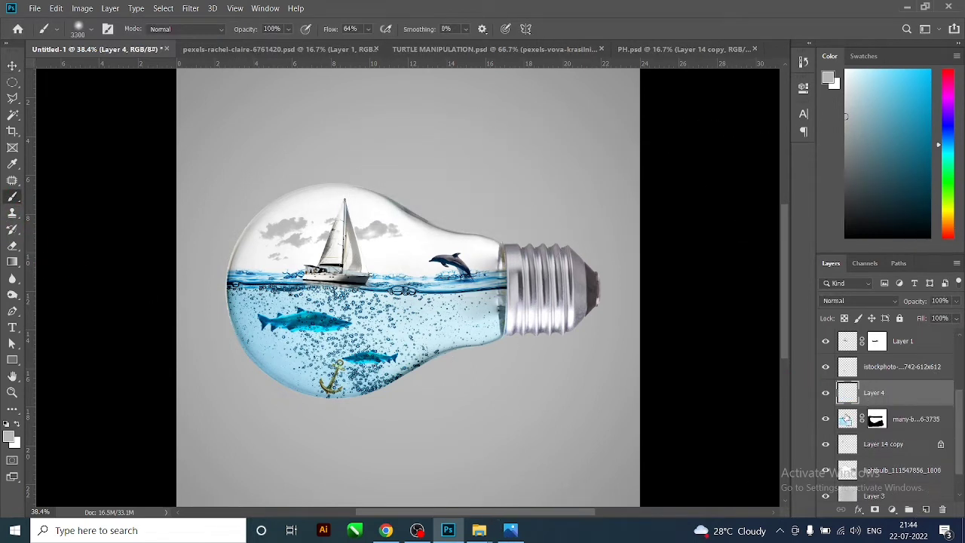
{"action": "left_click", "coordinate": [847, 471], "text": "ctrl"}
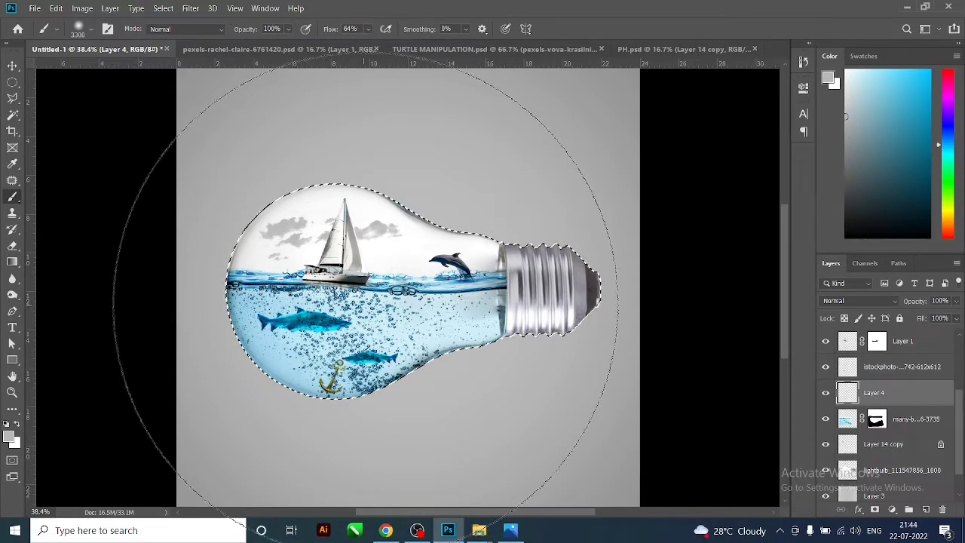
{"action": "key", "text": "bracketleft"}
{"action": "key", "text": "bracketleft"}
{"action": "key", "text": "bracketleft"}
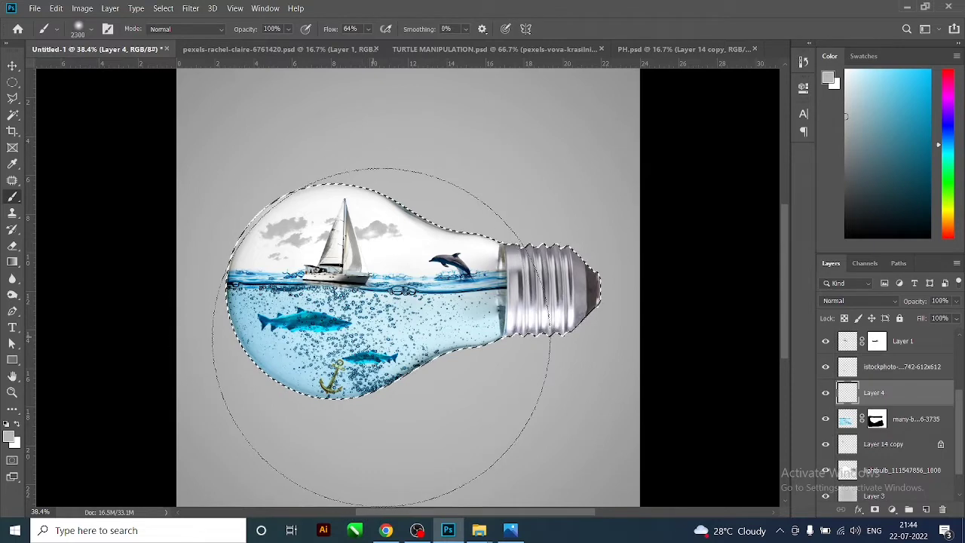
{"action": "key", "text": "bracketleft"}
{"action": "key", "text": "bracketleft"}
{"action": "key", "text": "bracketleft"}
{"action": "key", "text": "bracketleft"}
{"action": "key", "text": "bracketleft"}
{"action": "key", "text": "bracketleft"}
{"action": "key", "text": "bracketleft"}
{"action": "key", "text": "bracketleft"}
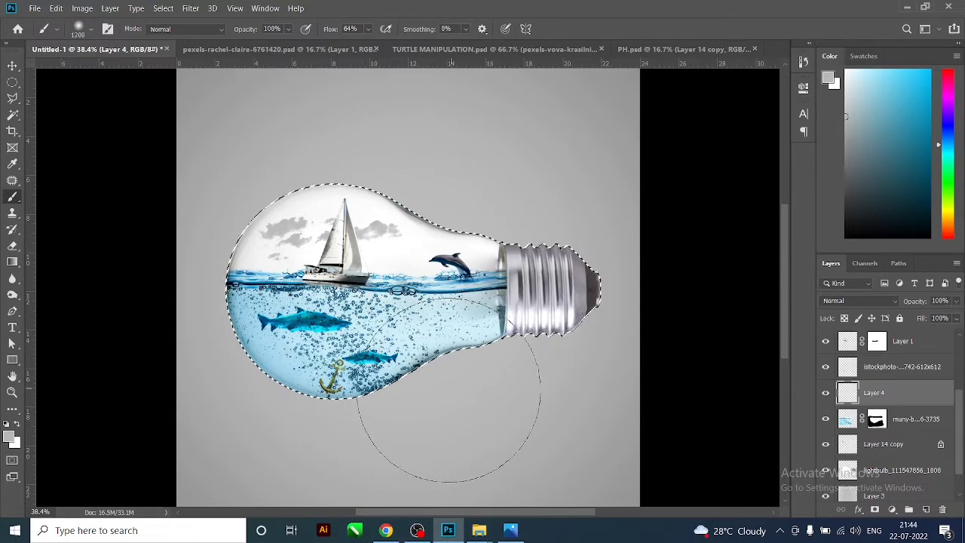
{"action": "key", "text": "bracketleft"}
{"action": "key", "text": "bracketleft"}
Set the foreground colour to a dark navy.
{"action": "left_click", "coordinate": [9, 436]}
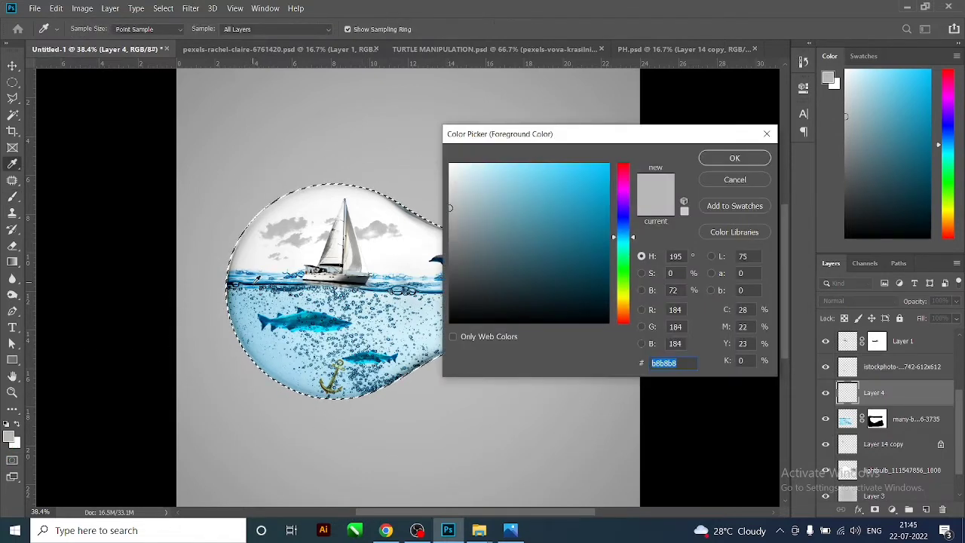
{"action": "left_click", "coordinate": [253, 281]}
{"action": "type", "text": "000000"}
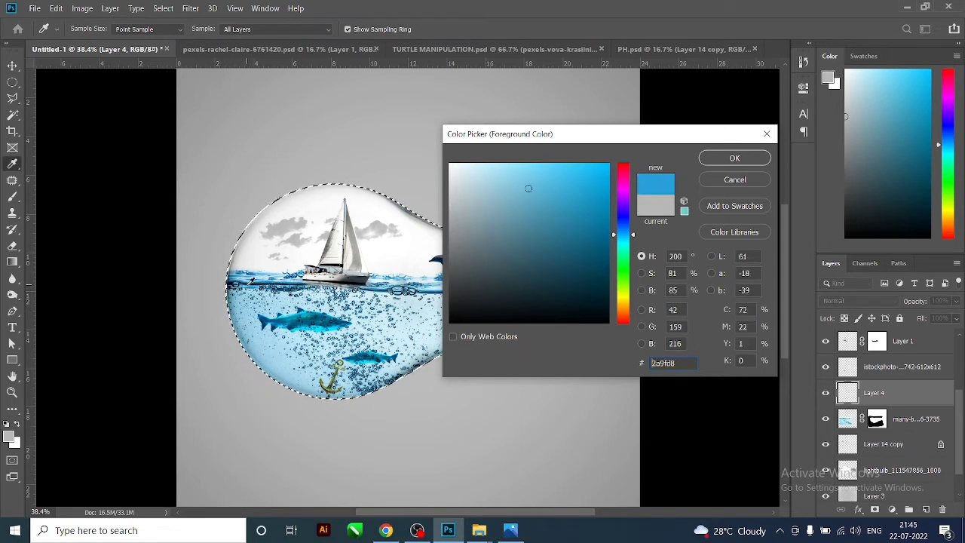
{"action": "left_click", "coordinate": [622, 229]}
{"action": "left_click", "coordinate": [608, 285]}
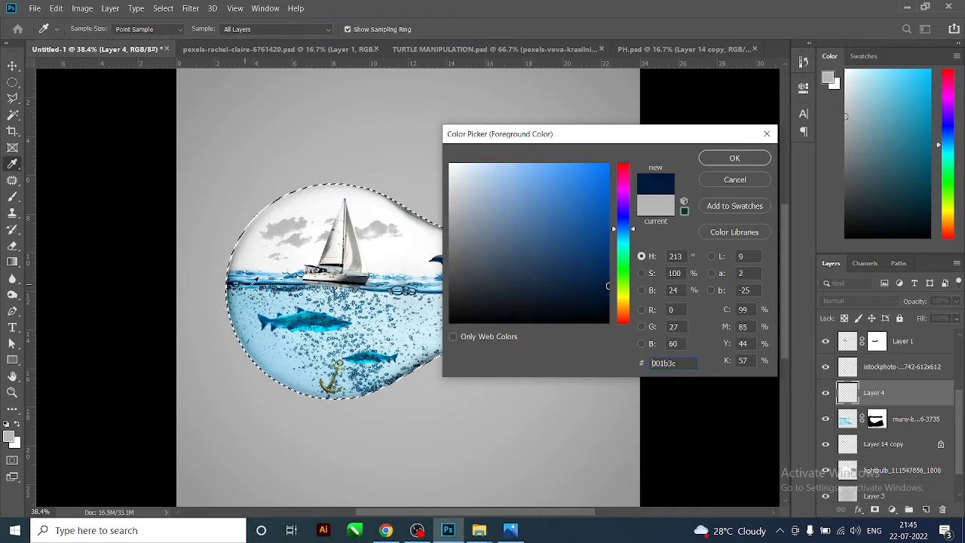
{"action": "left_click", "coordinate": [712, 157]}
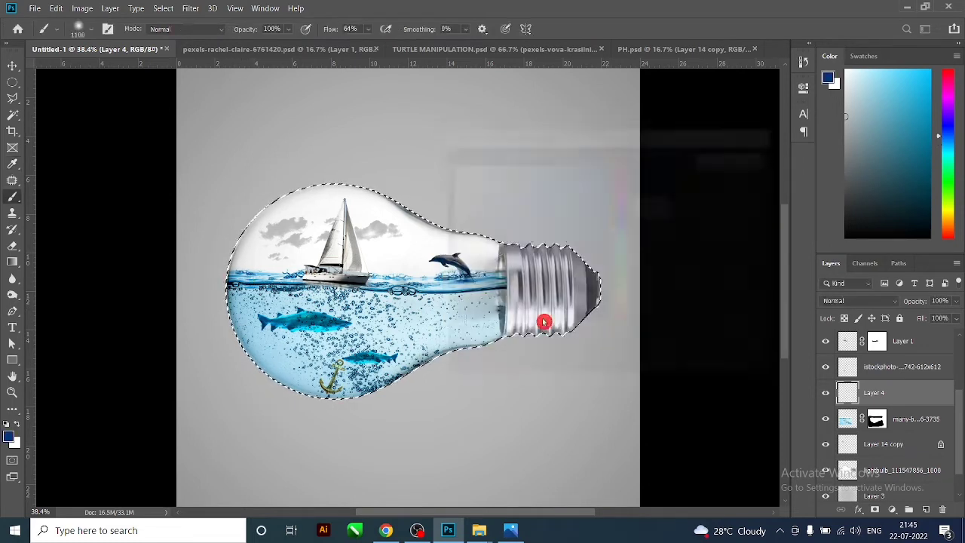
Paint navy over the water inside the bulb, deselect, and preview layer blend modes.
{"action": "mouse_move", "coordinate": [546, 327]}
{"action": "left_mouse_down"}
{"action": "mouse_move", "coordinate": [399, 405]}
{"action": "mouse_move", "coordinate": [424, 430]}
{"action": "mouse_move", "coordinate": [291, 409]}
{"action": "mouse_move", "coordinate": [178, 345]}
{"action": "left_mouse_up"}
{"action": "key", "text": "ctrl+z"}
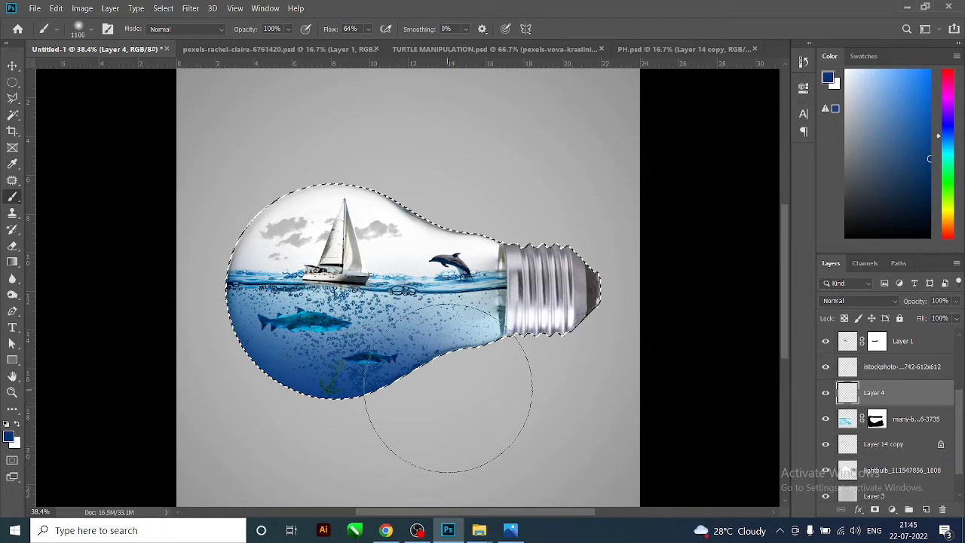
{"action": "mouse_move", "coordinate": [430, 420]}
{"action": "left_mouse_down"}
{"action": "mouse_move", "coordinate": [468, 379]}
{"action": "mouse_move", "coordinate": [473, 410]}
{"action": "mouse_move", "coordinate": [409, 462]}
{"action": "mouse_move", "coordinate": [173, 387]}
{"action": "left_mouse_up"}
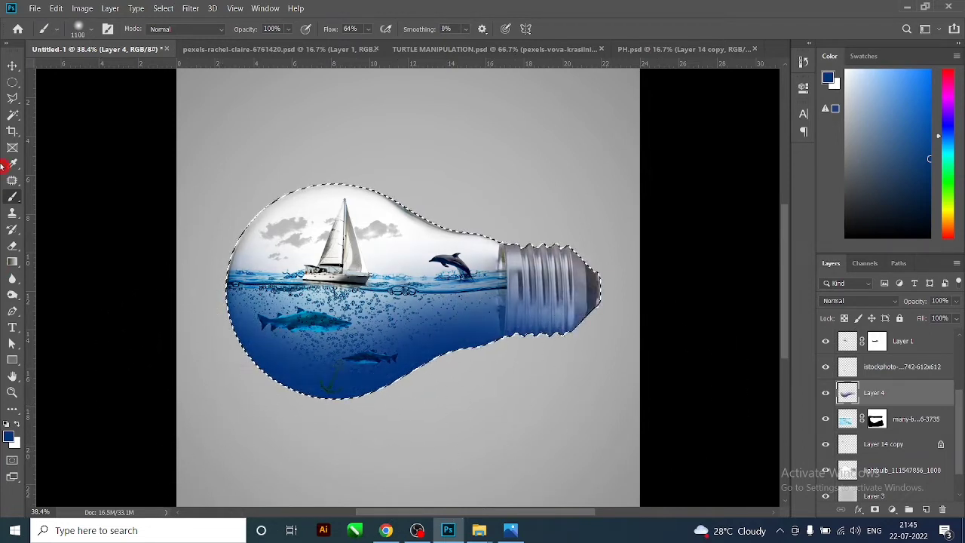
{"action": "left_click", "coordinate": [13, 66]}
{"action": "key", "text": "ctrl+d"}
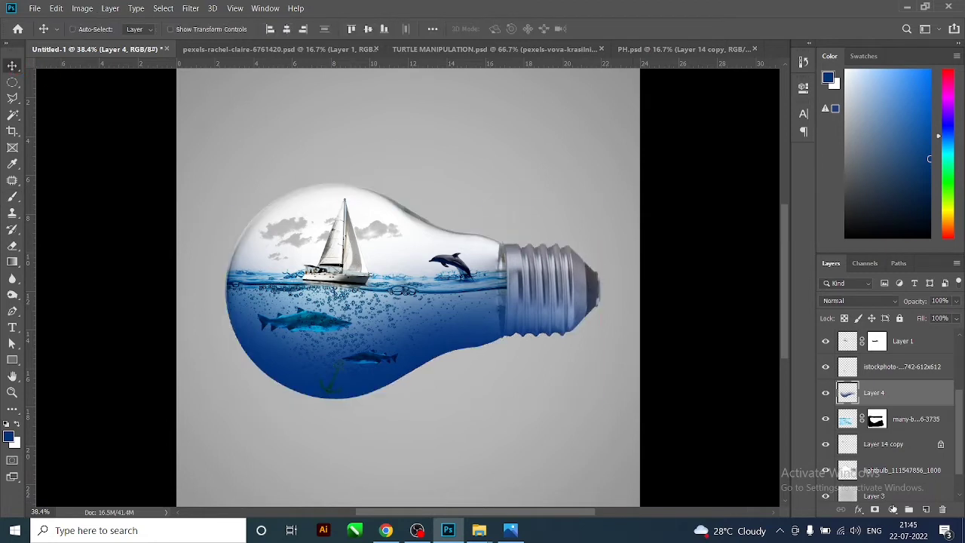
{"action": "left_click", "coordinate": [850, 300]}
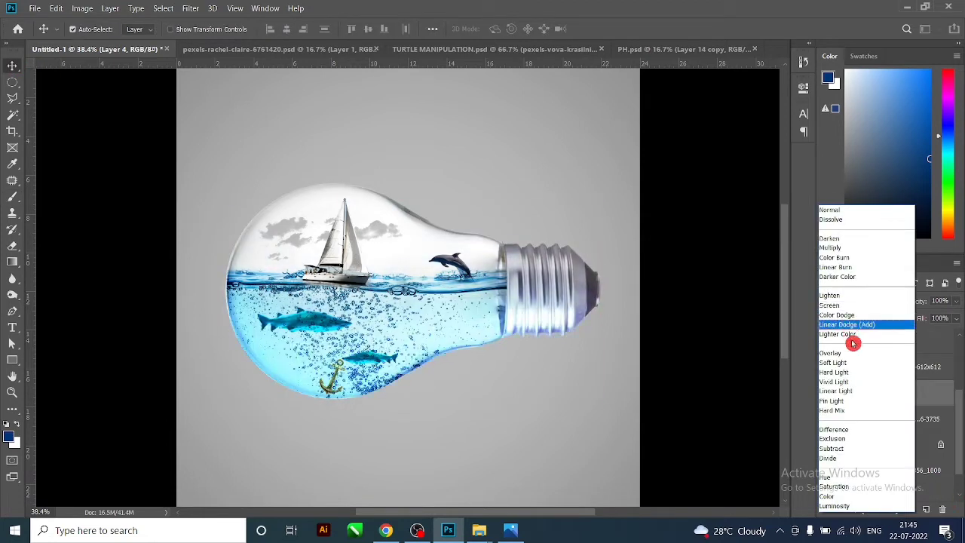
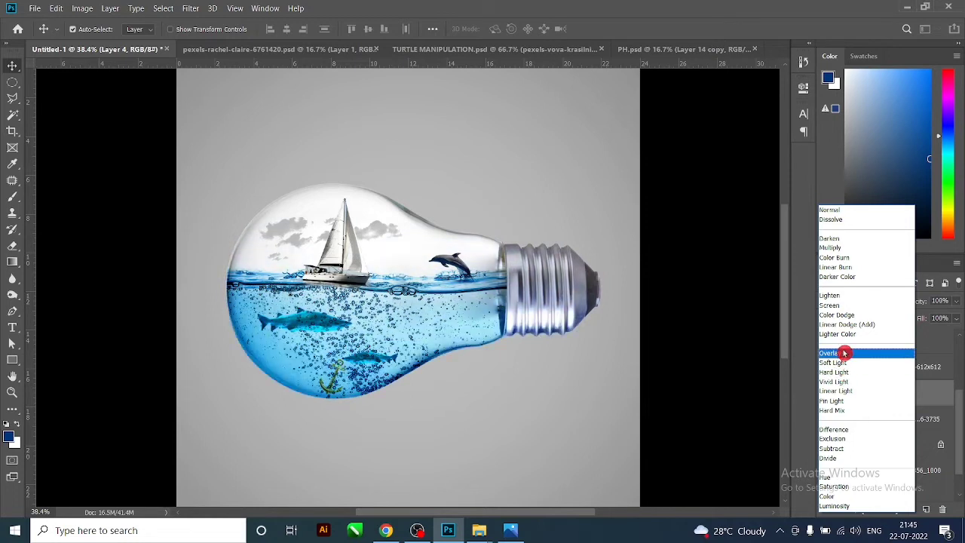
Switch Layer 4 to Overlay blending and erase its blue tint from the bulb's metal base.
{"action": "left_click", "coordinate": [844, 353]}
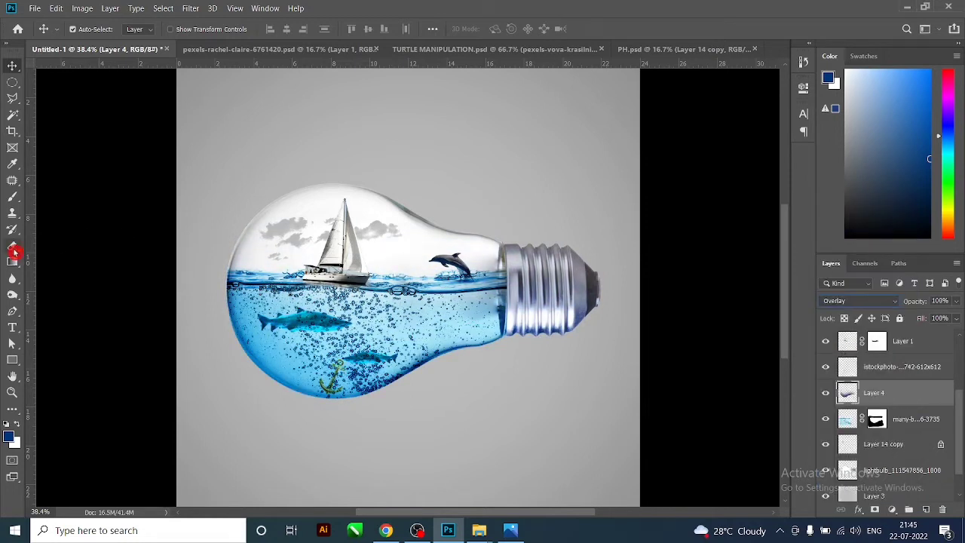
{"action": "left_click", "coordinate": [13, 197]}
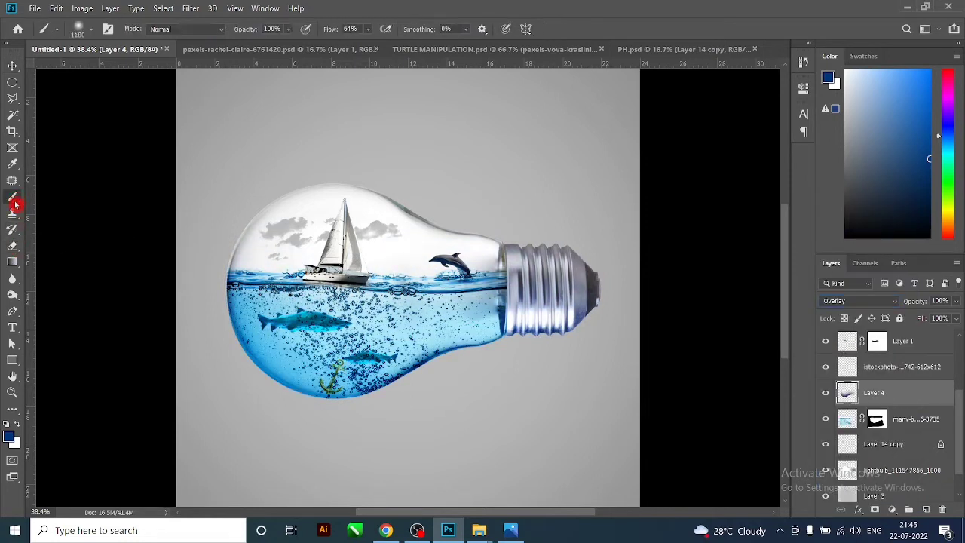
{"action": "left_click", "coordinate": [12, 246]}
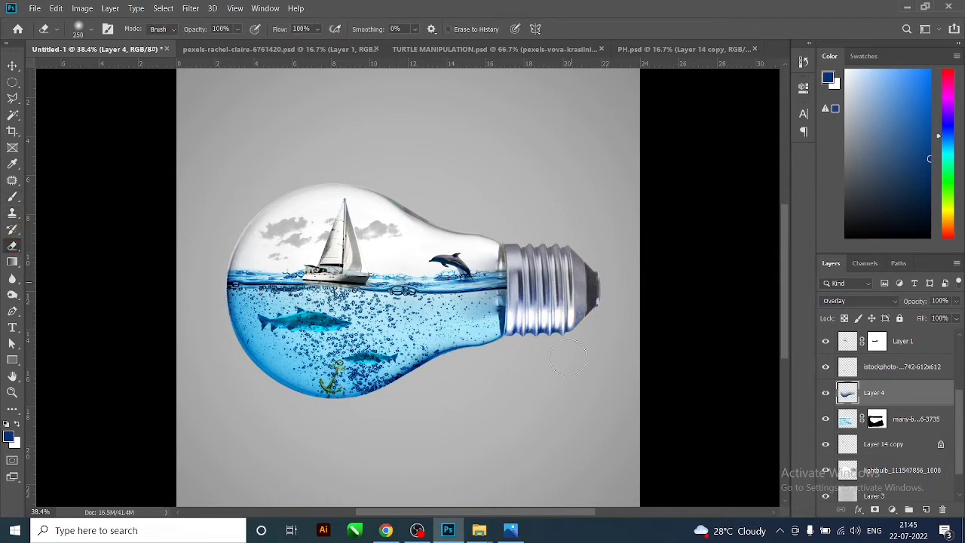
{"action": "left_click_drag", "start_coordinate": [547, 344], "coordinate": [530, 265]}
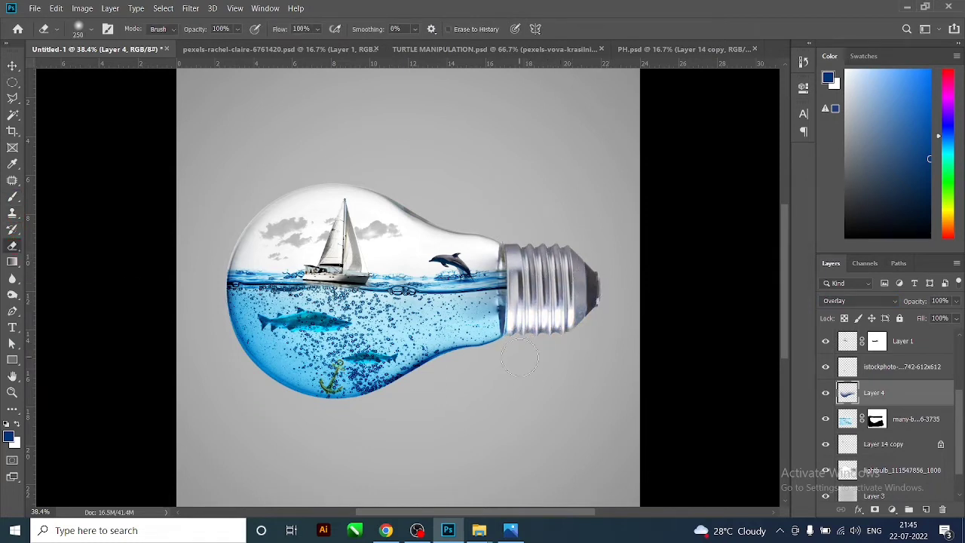
{"action": "left_click", "coordinate": [10, 68]}
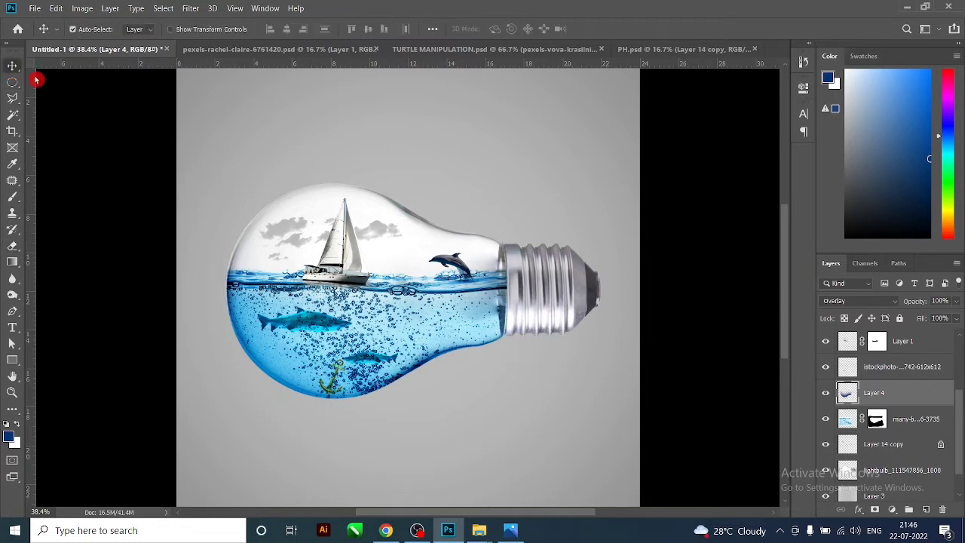
Give Layer 4 an Inner Shadow with 24% opacity, 38% choke and 29 px size.
{"action": "right_click", "coordinate": [881, 394]}
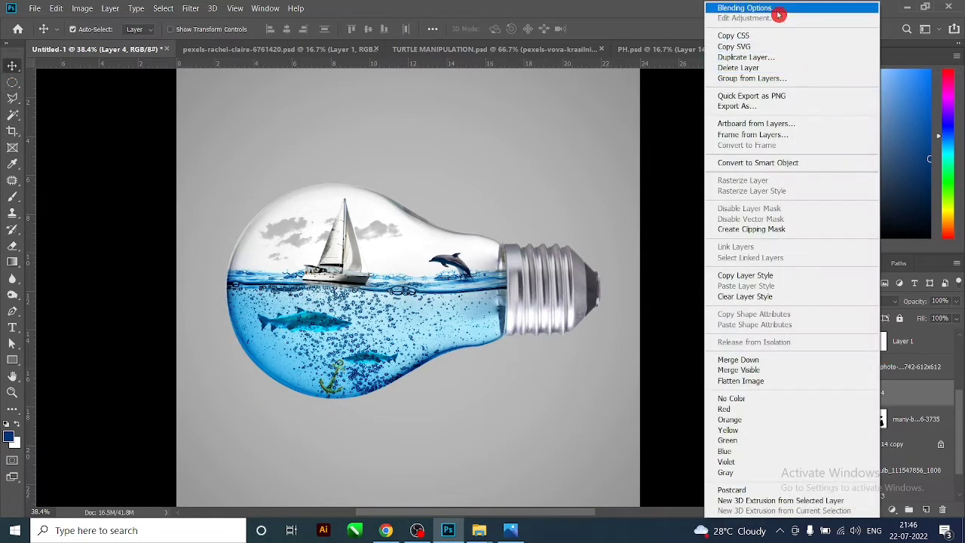
{"action": "left_click", "coordinate": [760, 33]}
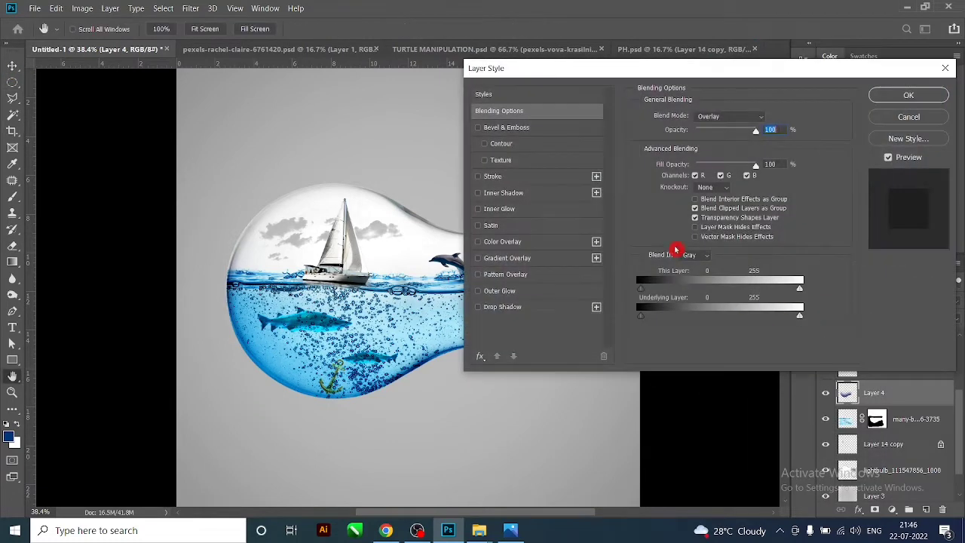
{"action": "left_click", "coordinate": [520, 194]}
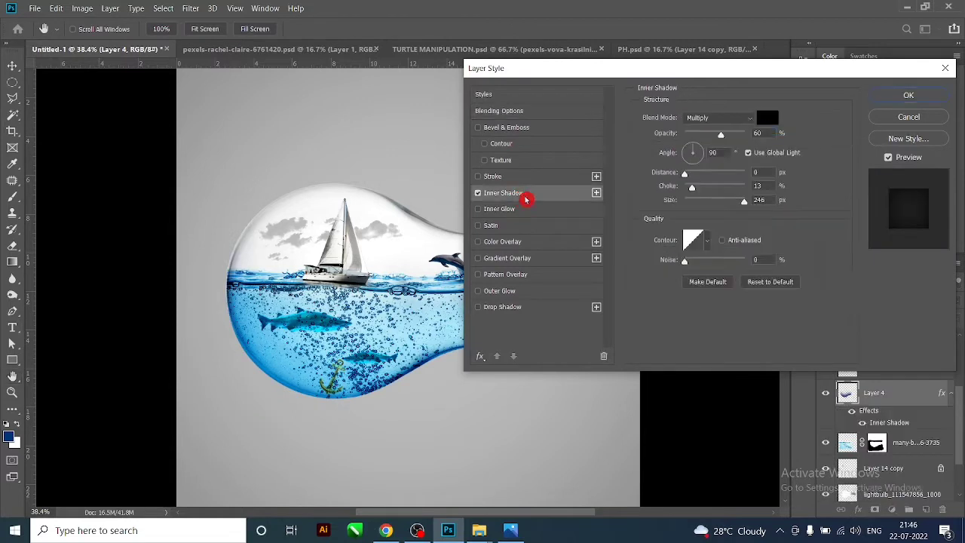
{"action": "left_click_drag", "start_coordinate": [745, 205], "coordinate": [684, 205]}
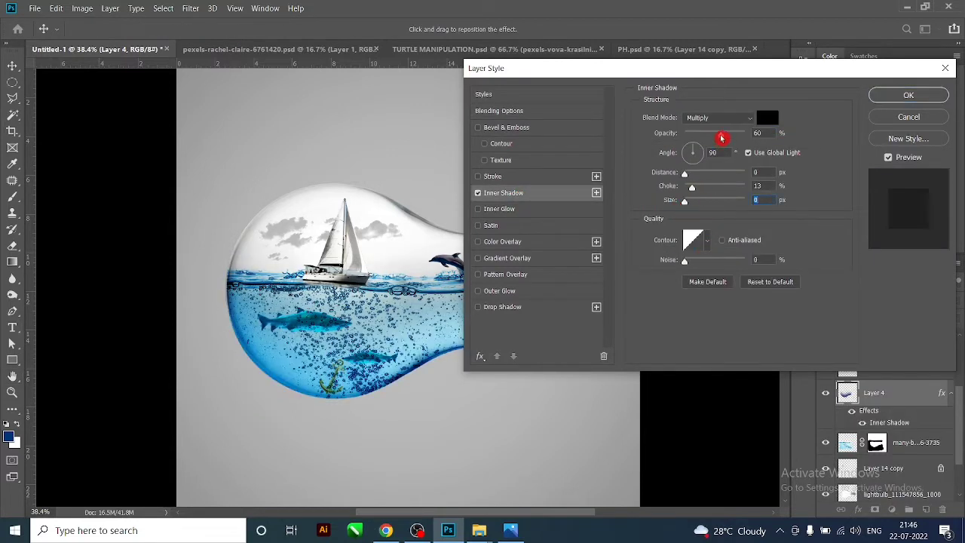
{"action": "left_click_drag", "start_coordinate": [720, 134], "coordinate": [699, 134]}
{"action": "mouse_move", "coordinate": [691, 186]}
{"action": "left_mouse_down"}
{"action": "mouse_move", "coordinate": [706, 186]}
{"action": "mouse_move", "coordinate": [688, 211]}
{"action": "mouse_move", "coordinate": [672, 206]}
{"action": "left_mouse_up"}
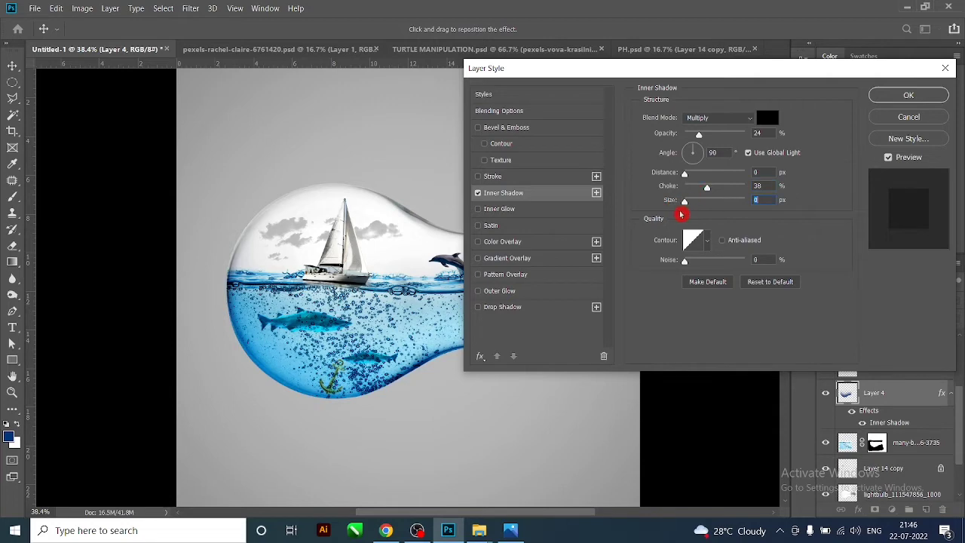
{"action": "left_click_drag", "start_coordinate": [672, 206], "coordinate": [695, 204]}
{"action": "left_click", "coordinate": [901, 95]}
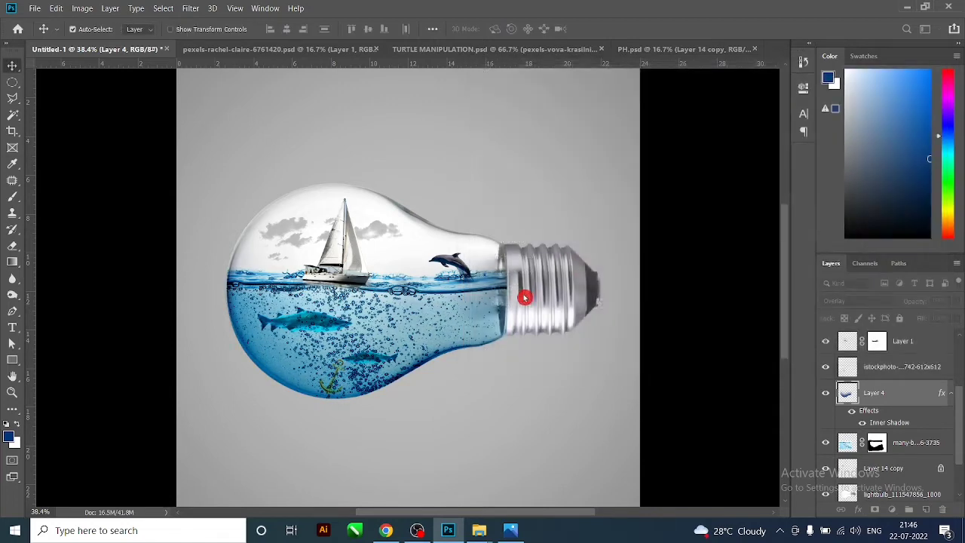
{"action": "scroll", "coordinate": [473, 340], "scroll_direction": "down", "scroll_amount": 2}
{"action": "scroll", "coordinate": [428, 343], "scroll_direction": "up", "scroll_amount": 1}
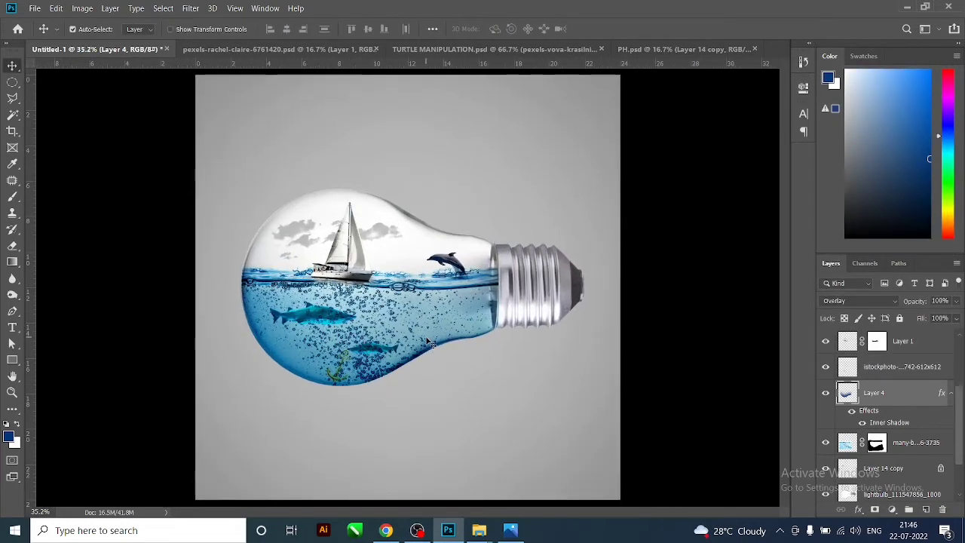
{"action": "scroll", "coordinate": [429, 343], "scroll_direction": "down", "scroll_amount": 1}
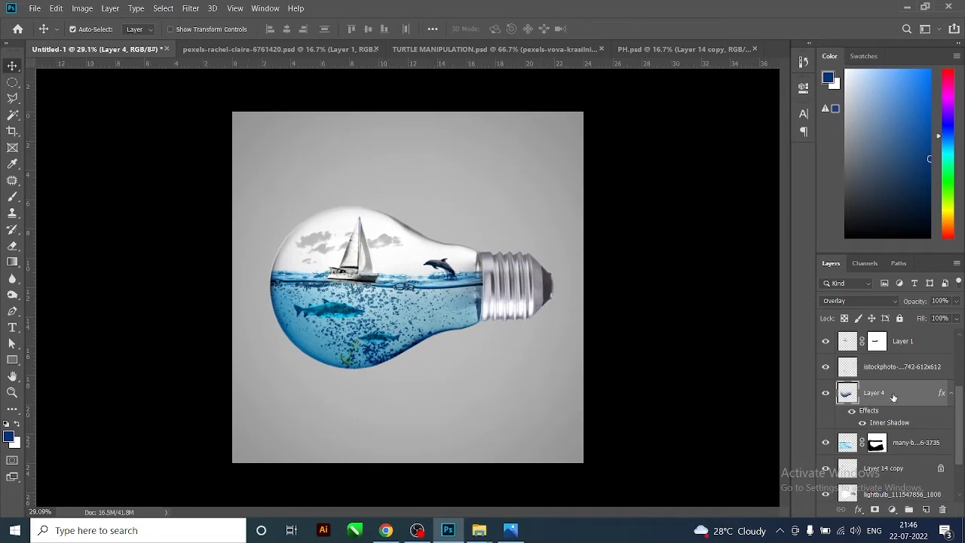
{"action": "scroll", "coordinate": [893, 397], "scroll_direction": "down", "scroll_amount": 1}
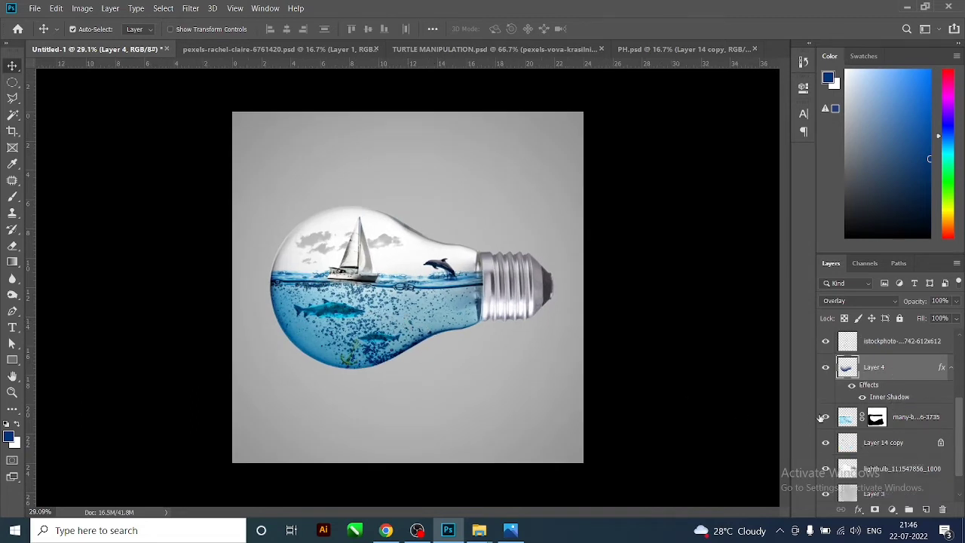
Add an inner shadow with a dark blue colour to the lightbulb layer.
{"action": "left_click", "coordinate": [874, 468]}
{"action": "left_click", "coordinate": [825, 468]}
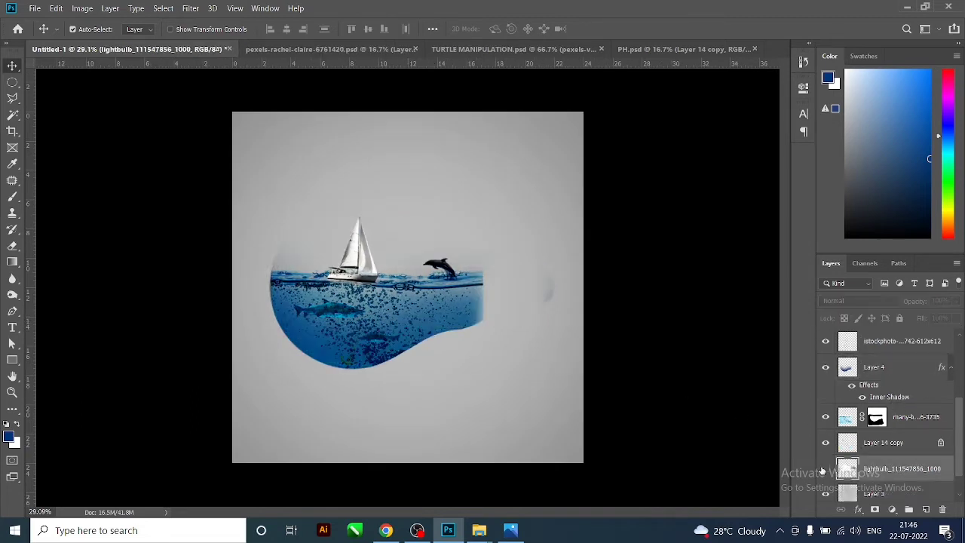
{"action": "right_click", "coordinate": [885, 468]}
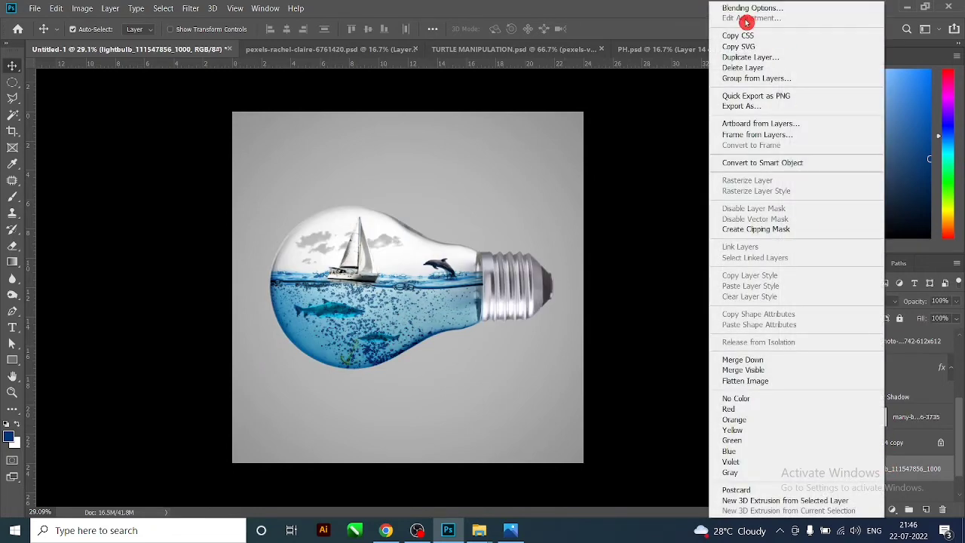
{"action": "left_click", "coordinate": [746, 14]}
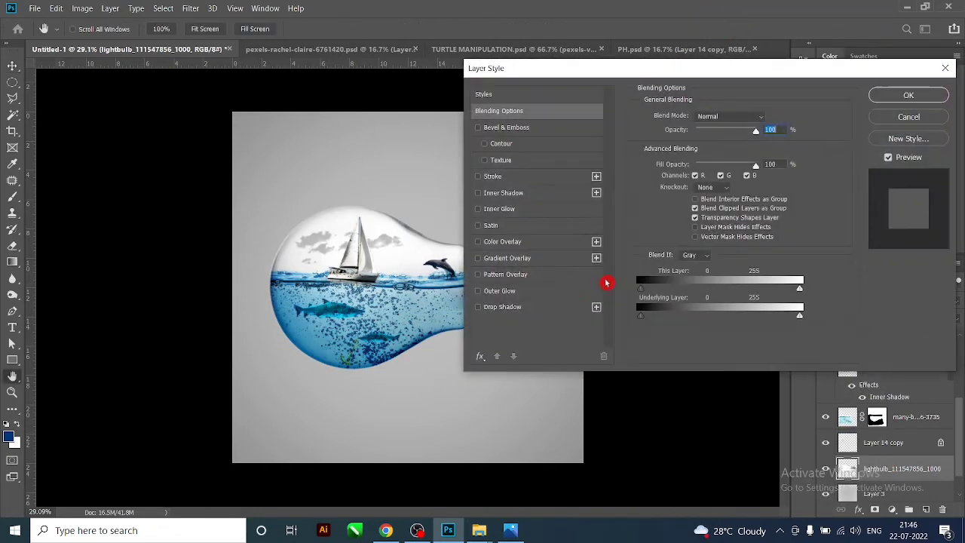
{"action": "left_click", "coordinate": [510, 194]}
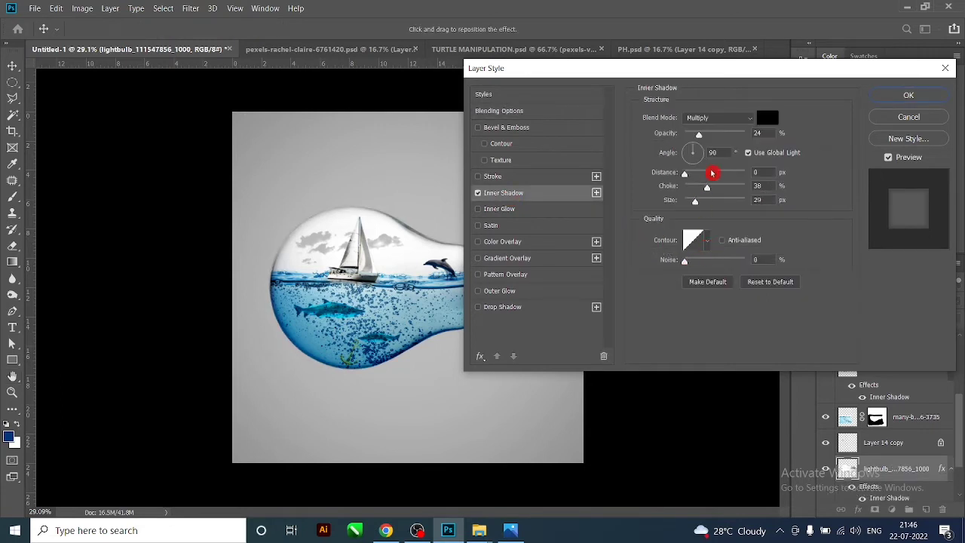
{"action": "left_click", "coordinate": [740, 118]}
{"action": "left_click", "coordinate": [765, 117]}
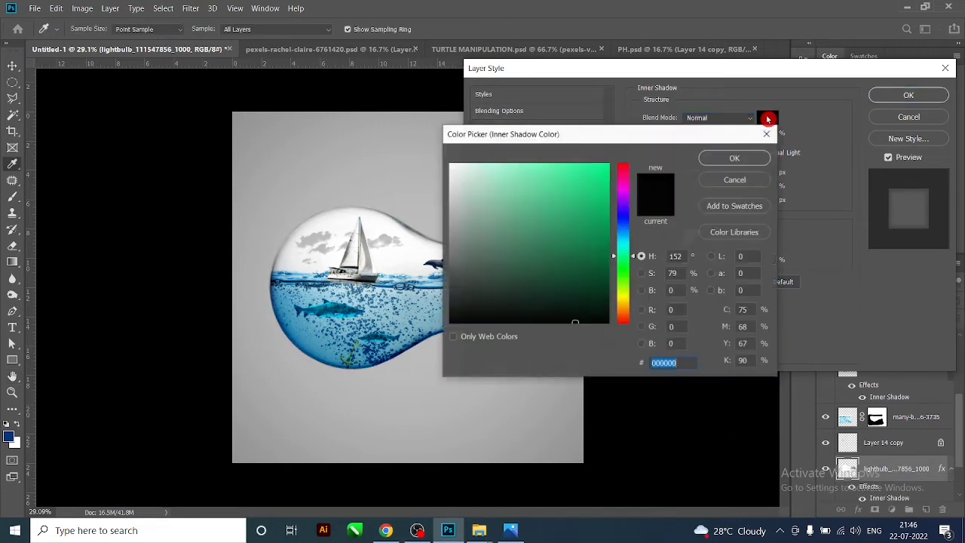
{"action": "left_click", "coordinate": [624, 221]}
{"action": "left_click", "coordinate": [609, 277]}
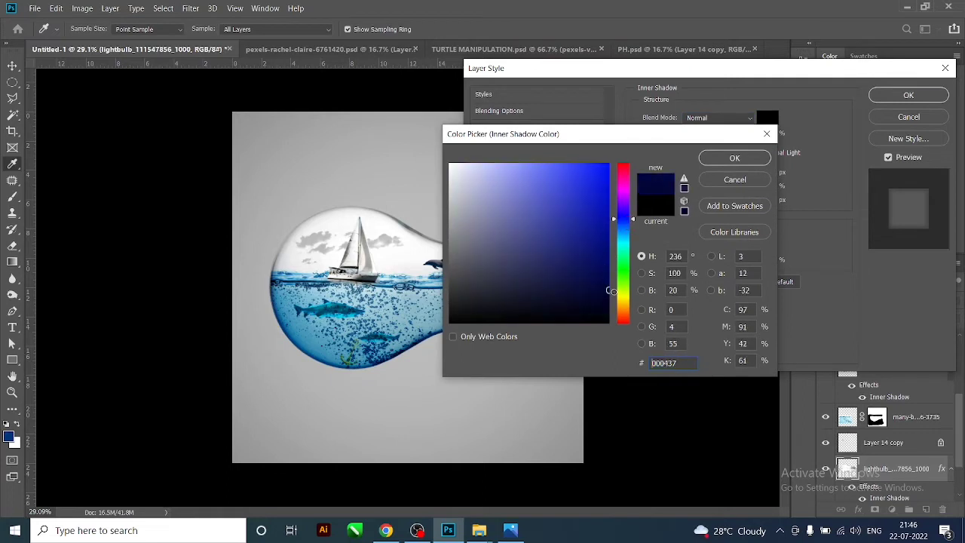
{"action": "left_click", "coordinate": [715, 161]}
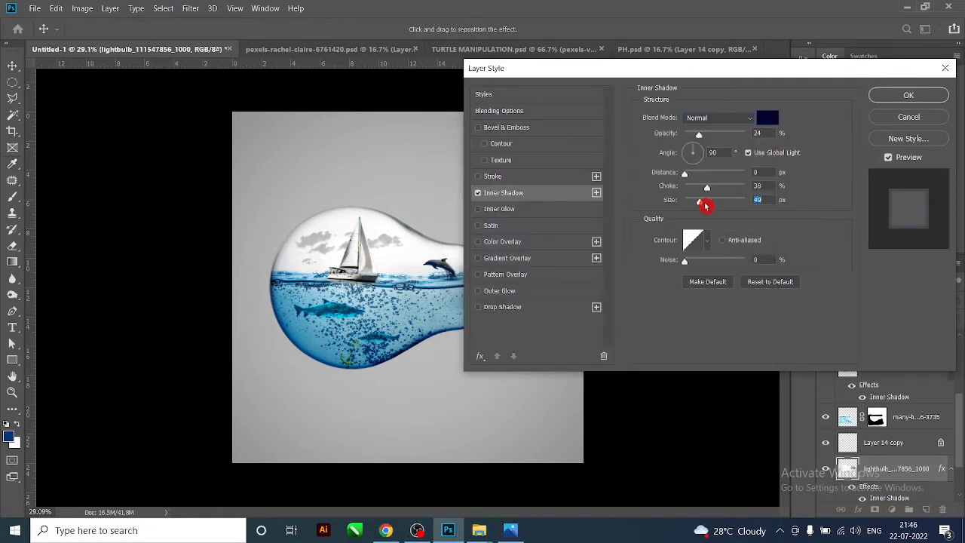
Increase the lightbulb shadow's size and choke and set its blend mode to Hard Light.
{"action": "left_click_drag", "start_coordinate": [705, 205], "coordinate": [709, 205]}
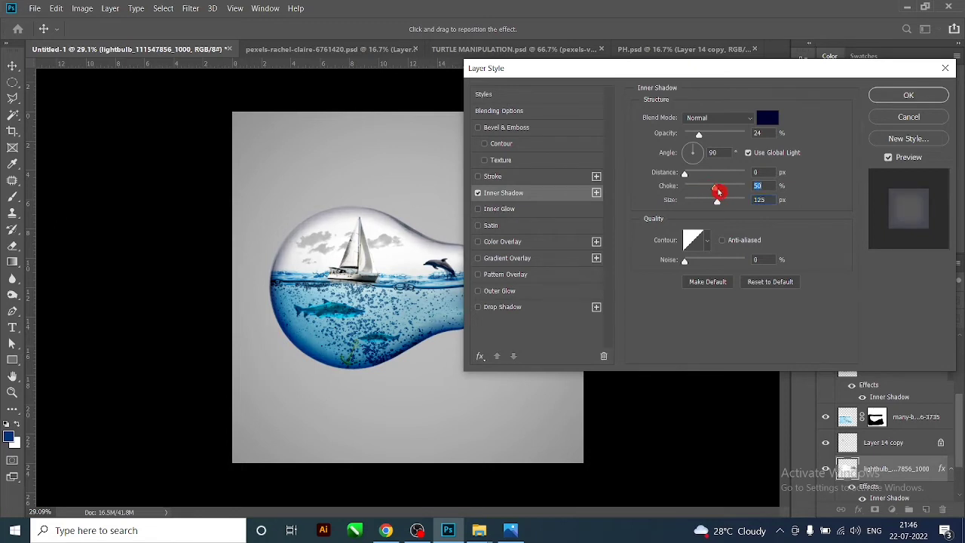
{"action": "mouse_move", "coordinate": [717, 192]}
{"action": "left_mouse_down"}
{"action": "mouse_move", "coordinate": [726, 194]}
{"action": "mouse_move", "coordinate": [702, 195]}
{"action": "left_mouse_up"}
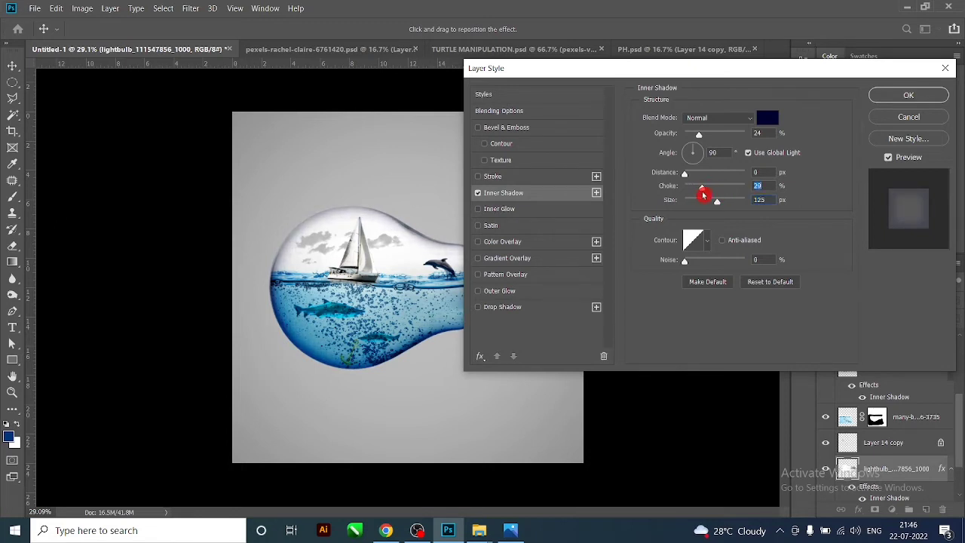
{"action": "left_click", "coordinate": [710, 116]}
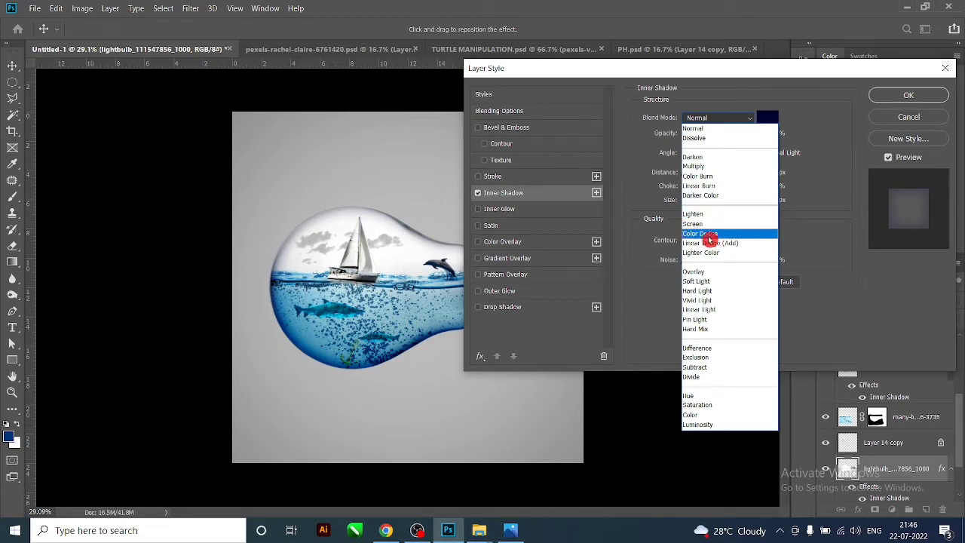
{"action": "left_click", "coordinate": [705, 272]}
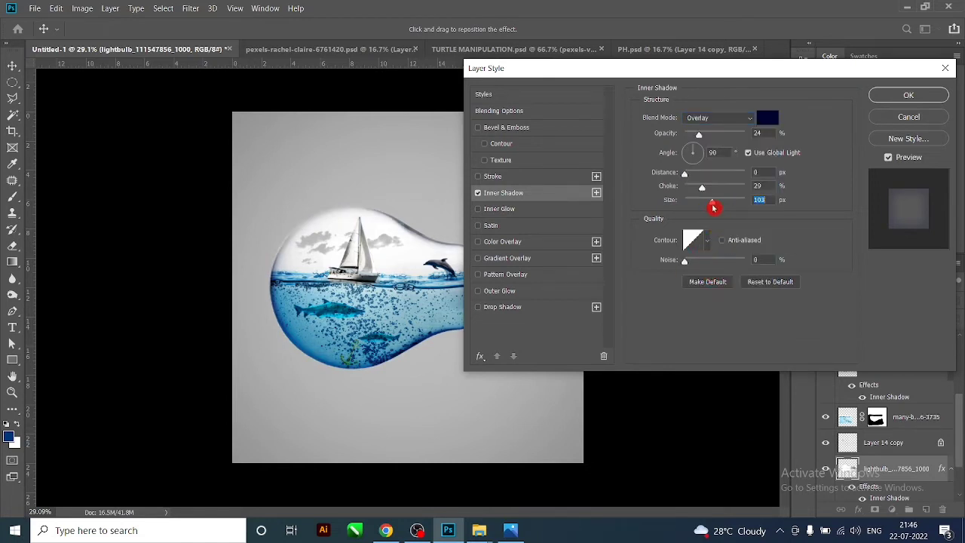
{"action": "left_click", "coordinate": [716, 123]}
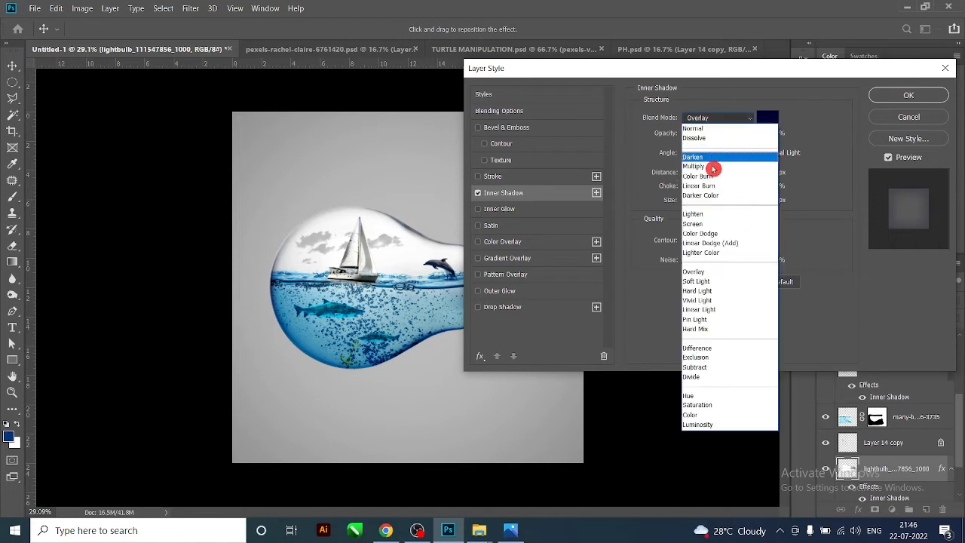
{"action": "left_click", "coordinate": [709, 298]}
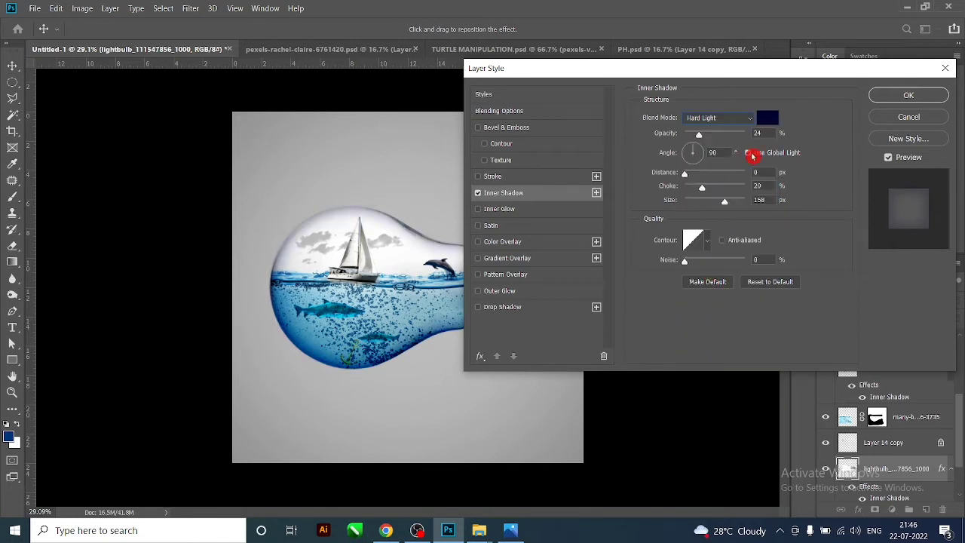
{"action": "left_click", "coordinate": [886, 95]}
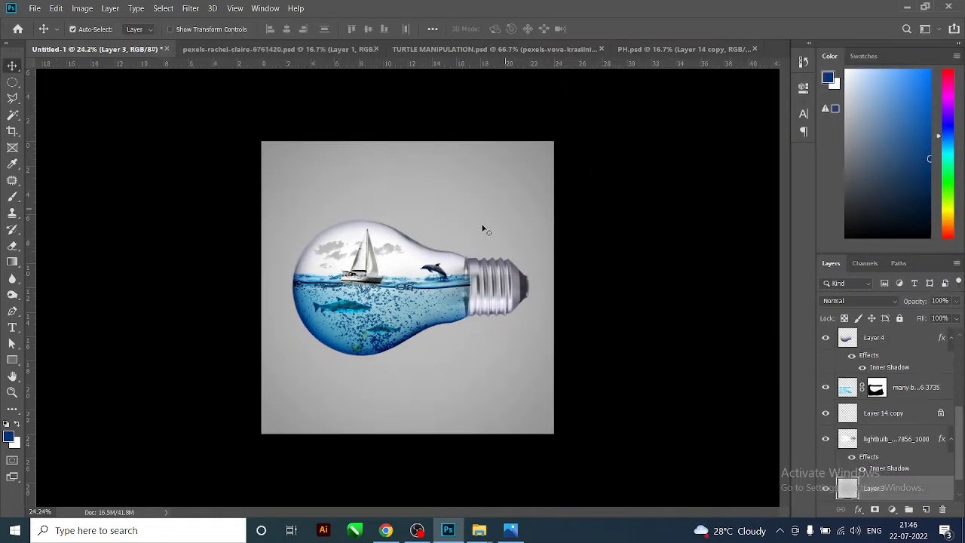
Bring the wooden-boxes-500x500 crate image from the images folder into the document.
{"action": "scroll", "coordinate": [407, 324], "scroll_direction": "up", "scroll_amount": 5}
{"action": "scroll", "coordinate": [384, 275], "scroll_direction": "down", "scroll_amount": 2}
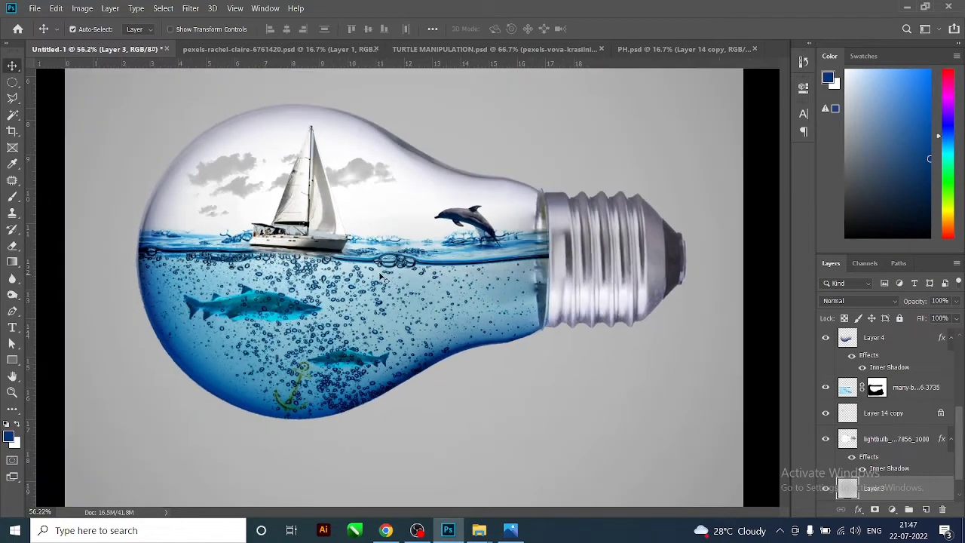
{"action": "scroll", "coordinate": [384, 275], "scroll_direction": "down", "scroll_amount": 1}
{"action": "scroll", "coordinate": [380, 279], "scroll_direction": "down", "scroll_amount": 1}
{"action": "left_click", "coordinate": [479, 529]}
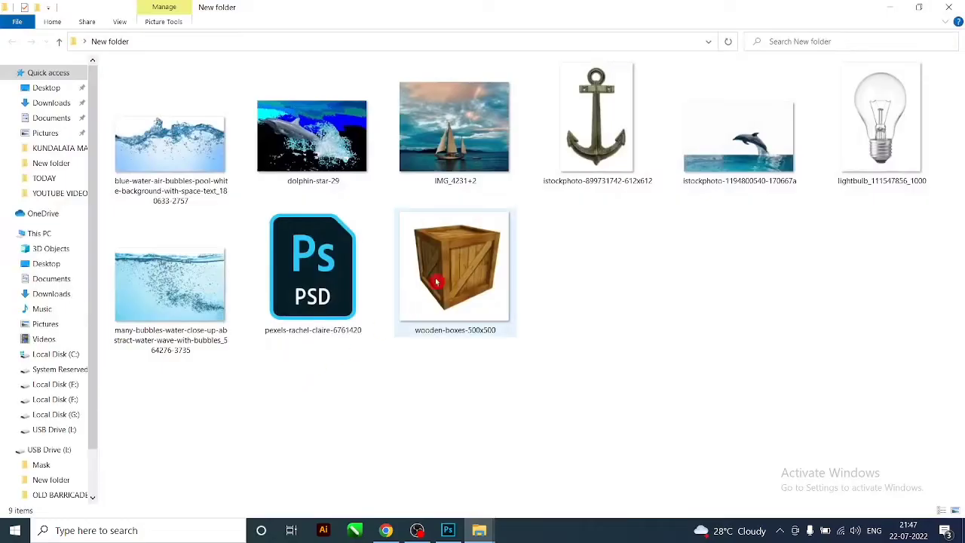
{"action": "mouse_move", "coordinate": [479, 263]}
{"action": "left_mouse_down"}
{"action": "mouse_move", "coordinate": [453, 368]}
{"action": "mouse_move", "coordinate": [444, 333]}
{"action": "left_mouse_up"}
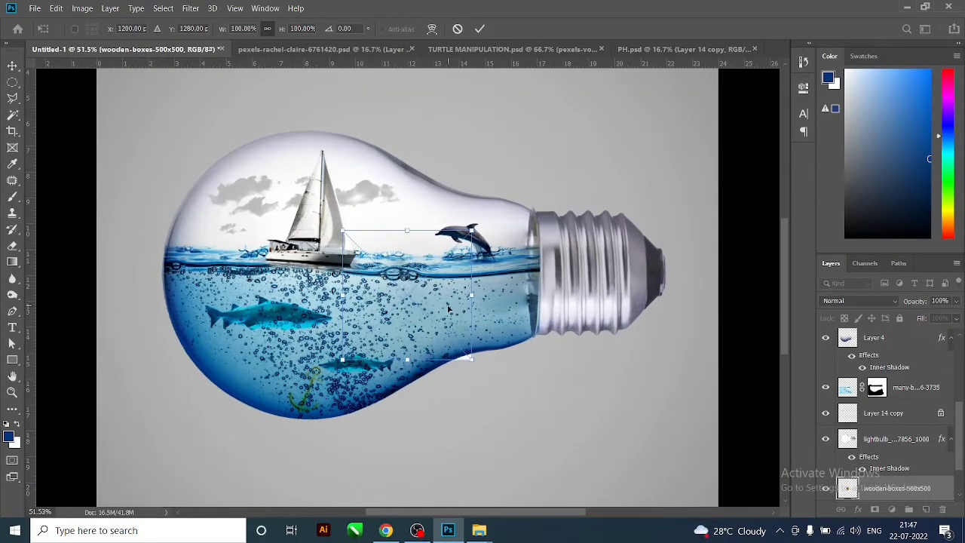
Rasterize the crate layer and delete its white background with the Magic Wand.
{"action": "mouse_move", "coordinate": [445, 334]}
{"action": "left_mouse_down"}
{"action": "mouse_move", "coordinate": [588, 175]}
{"action": "mouse_move", "coordinate": [639, 153]}
{"action": "left_mouse_up"}
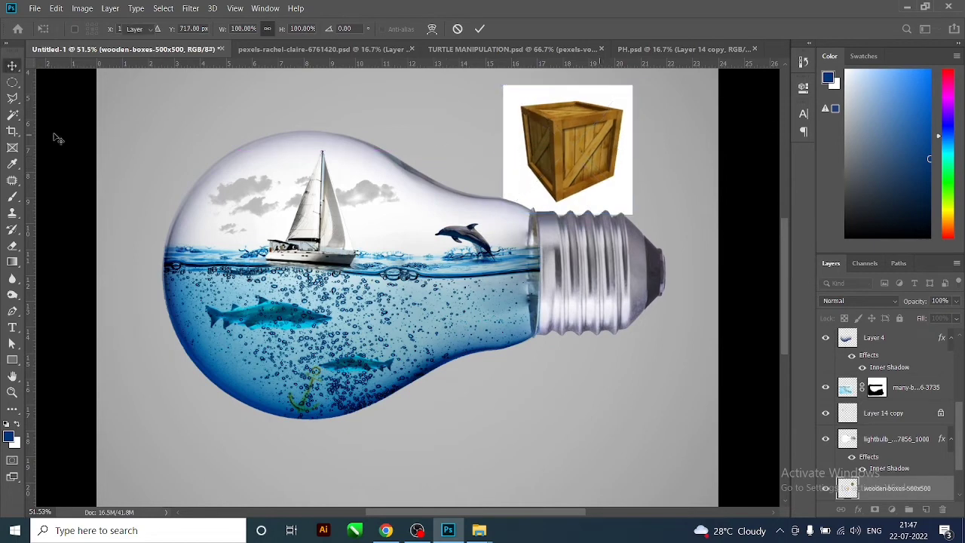
{"action": "left_click", "coordinate": [12, 115]}
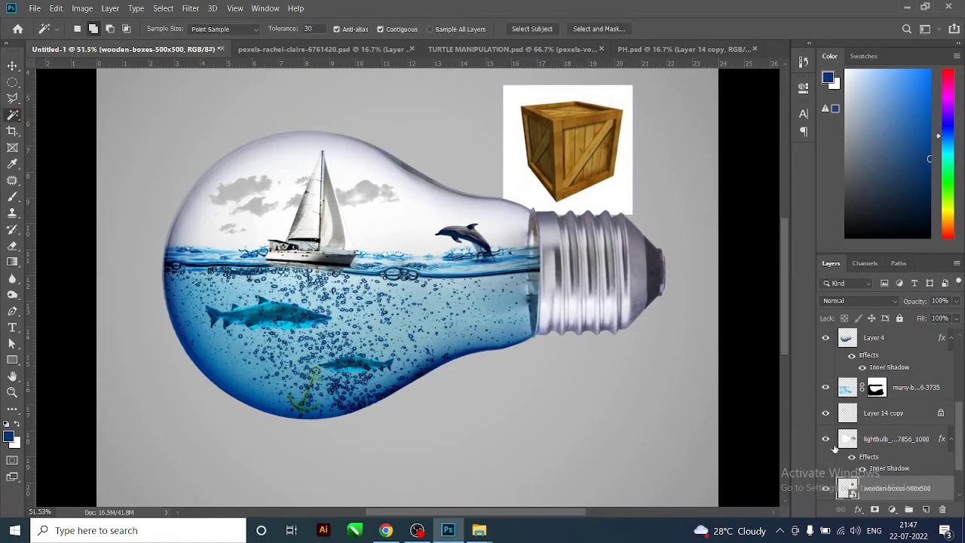
{"action": "right_click", "coordinate": [883, 486]}
{"action": "left_click", "coordinate": [767, 217]}
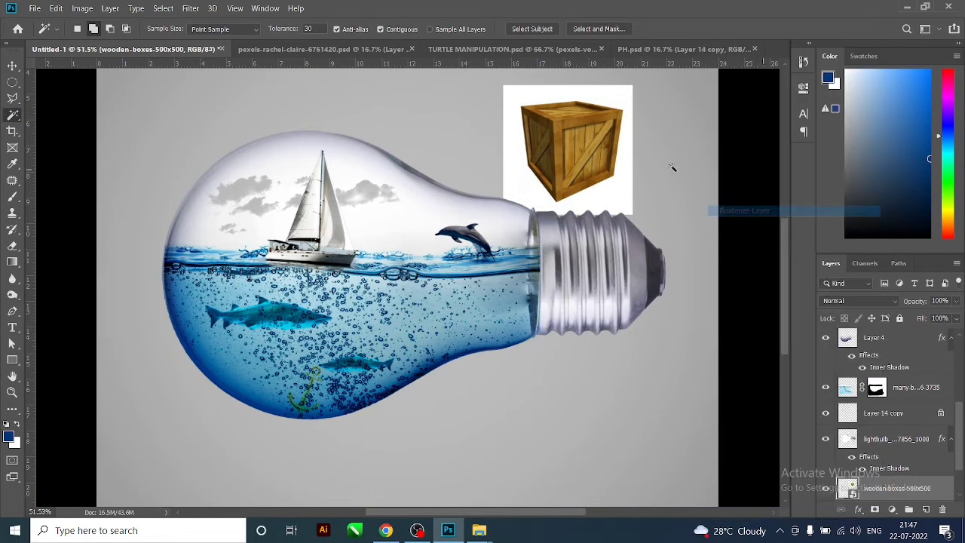
{"action": "left_click", "coordinate": [539, 100]}
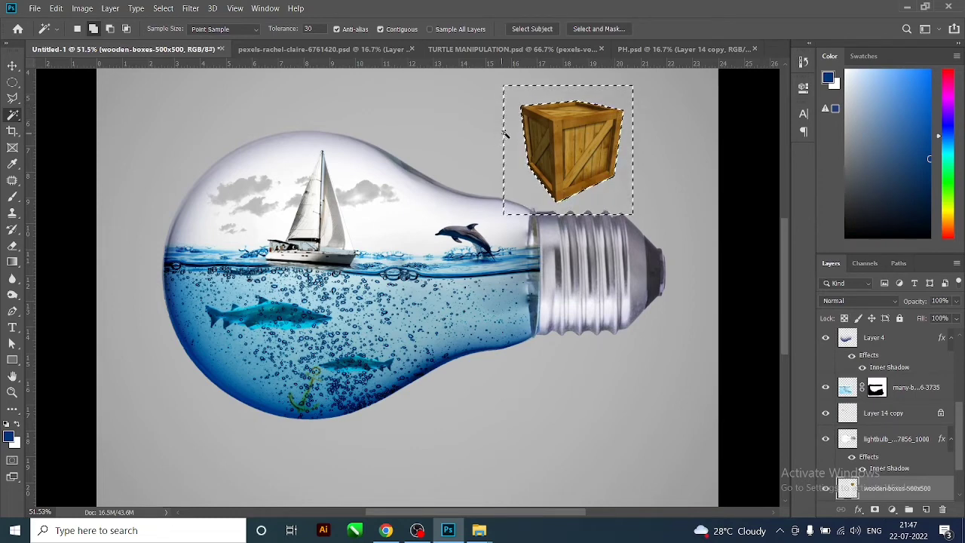
{"action": "key", "text": "Delete"}
{"action": "key", "text": "ctrl+d"}
Move the crate into the bulb at the waterline and raise it above the water layer.
{"action": "key", "text": "v"}
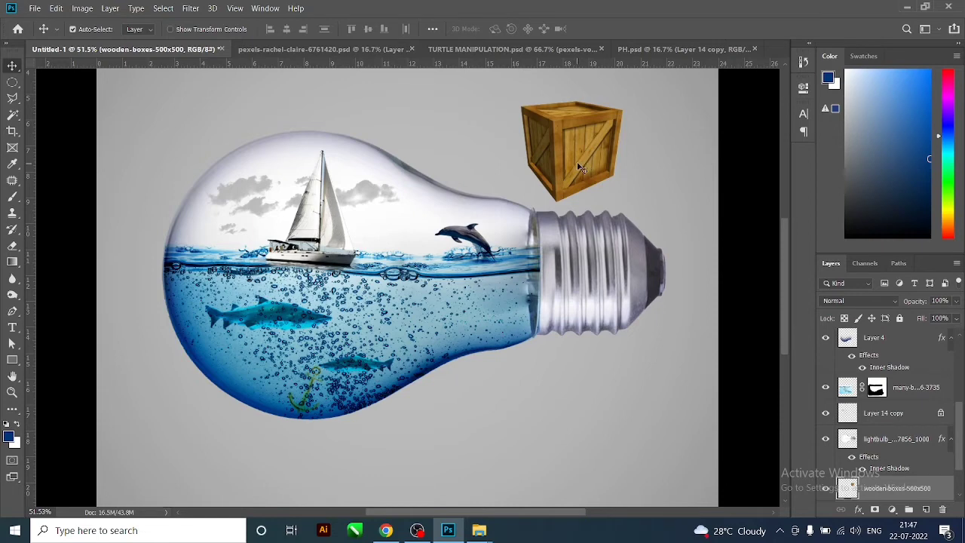
{"action": "left_click_drag", "start_coordinate": [571, 173], "coordinate": [443, 268]}
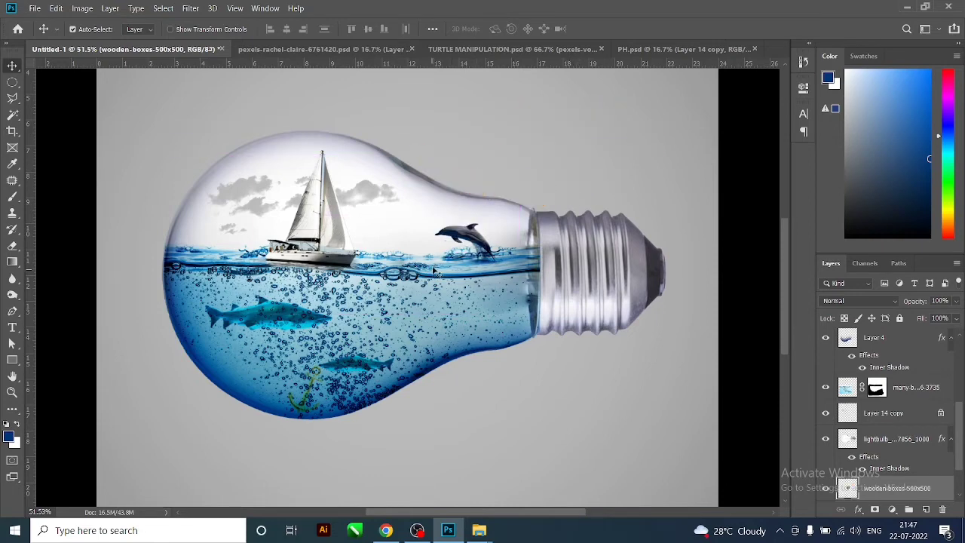
{"action": "key", "text": "ctrl+bracketright"}
{"action": "key", "text": "ctrl+bracketright"}
{"action": "key", "text": "ctrl+bracketright"}
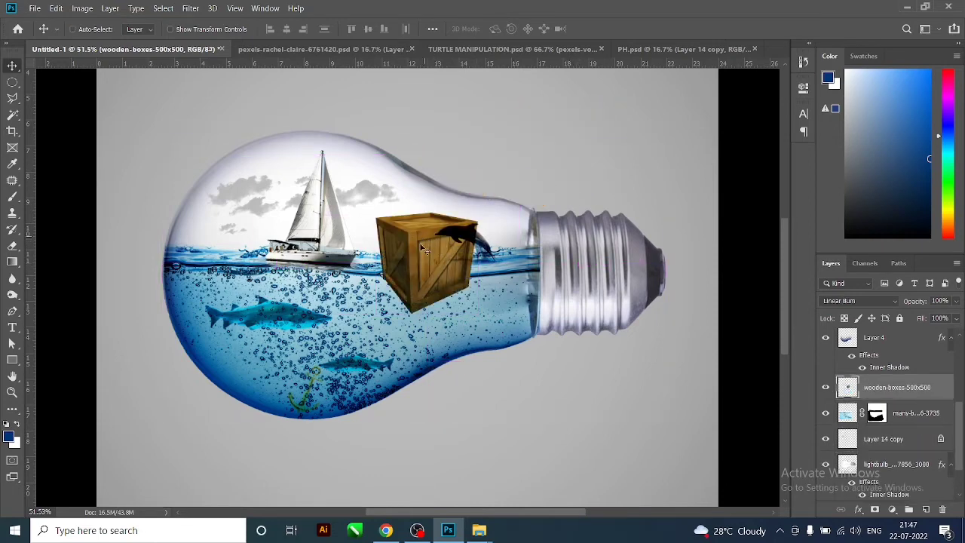
{"action": "key", "text": "ctrl+bracketright"}
{"action": "key", "text": "ctrl+bracketright"}
{"action": "key", "text": "ctrl+bracketright"}
Select the dolphin's istockphoto layer from the canvas and apply a quick transform.
{"action": "left_click_drag", "start_coordinate": [404, 232], "coordinate": [401, 227]}
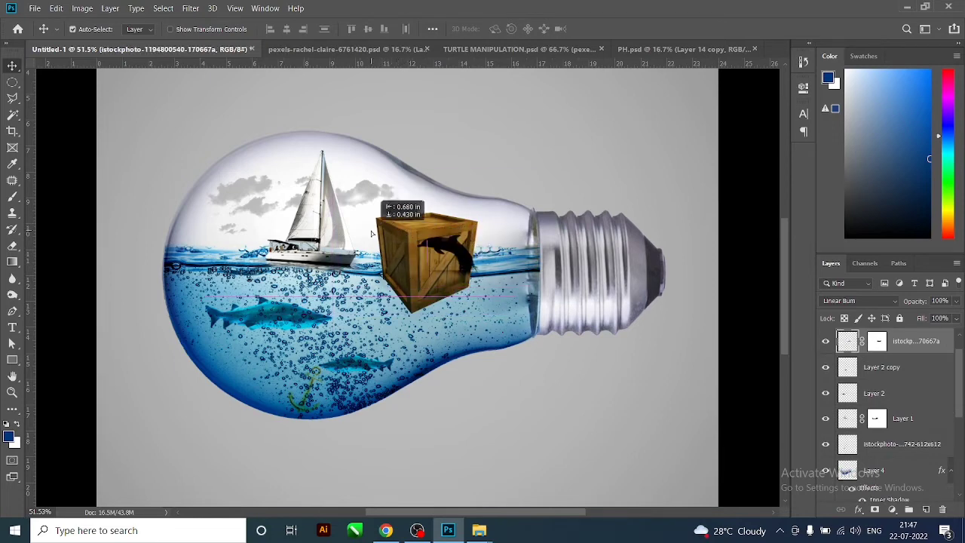
{"action": "left_click", "coordinate": [419, 314]}
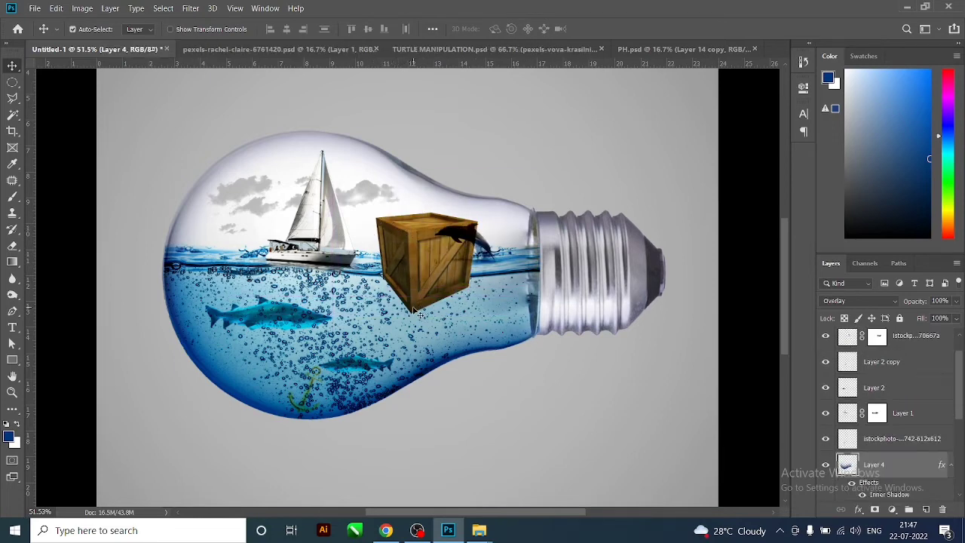
{"action": "right_click", "coordinate": [400, 233]}
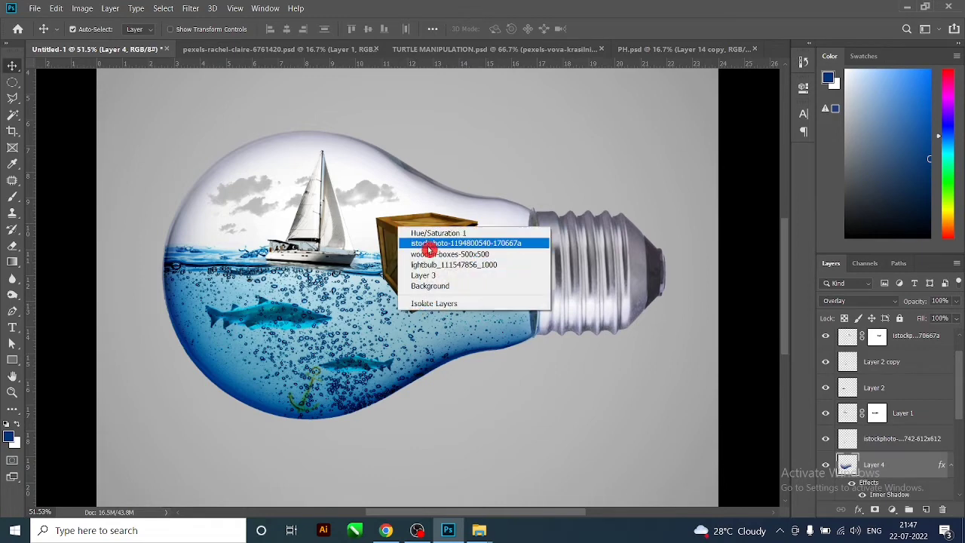
{"action": "left_click", "coordinate": [430, 246]}
{"action": "key", "text": "ctrl+t"}
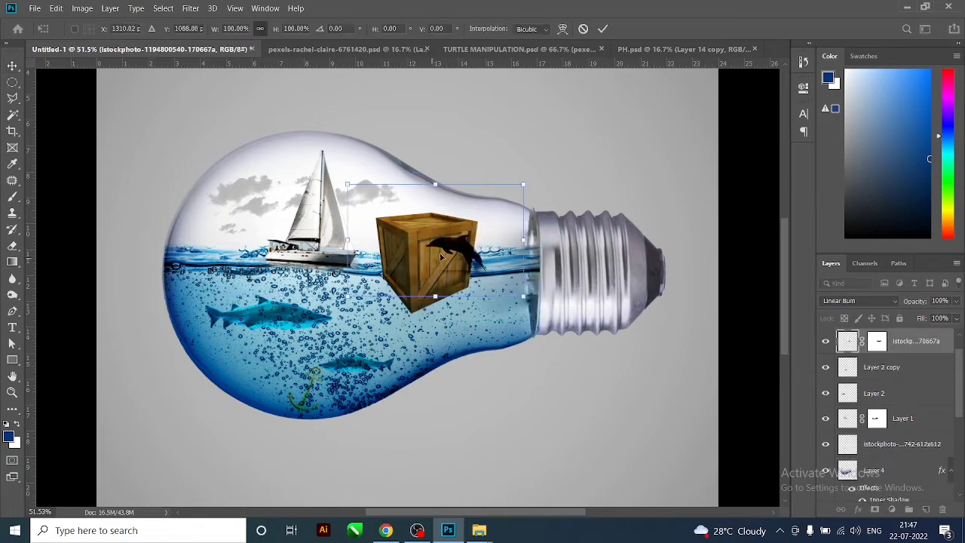
{"action": "double_click", "coordinate": [459, 241]}
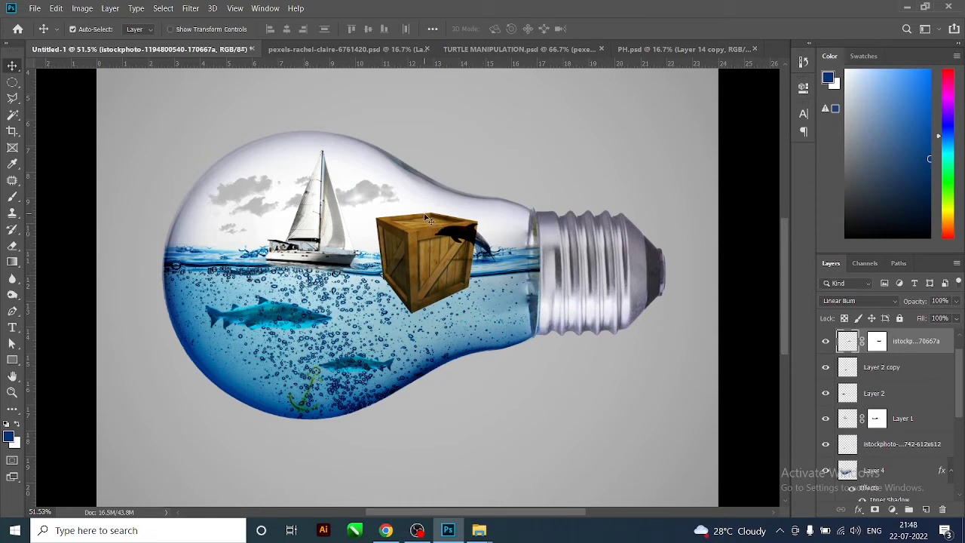
Scale the wooden-boxes crate to about 43%, sink it underwater, and adjust its layer order.
{"action": "right_click", "coordinate": [426, 219]}
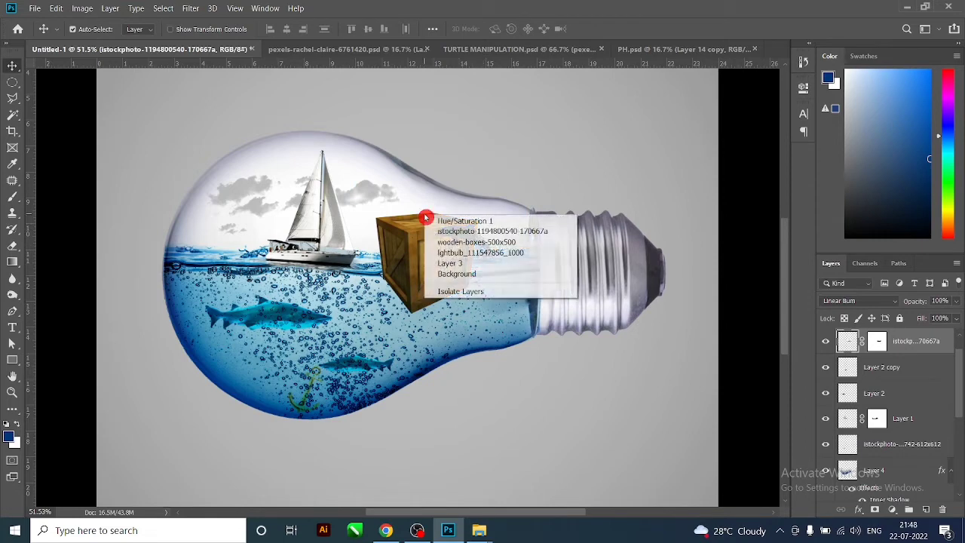
{"action": "left_click", "coordinate": [469, 244]}
{"action": "key", "text": "ctrl+t"}
{"action": "mouse_move", "coordinate": [467, 249]}
{"action": "left_mouse_down"}
{"action": "mouse_move", "coordinate": [422, 294]}
{"action": "mouse_move", "coordinate": [407, 292]}
{"action": "left_mouse_up"}
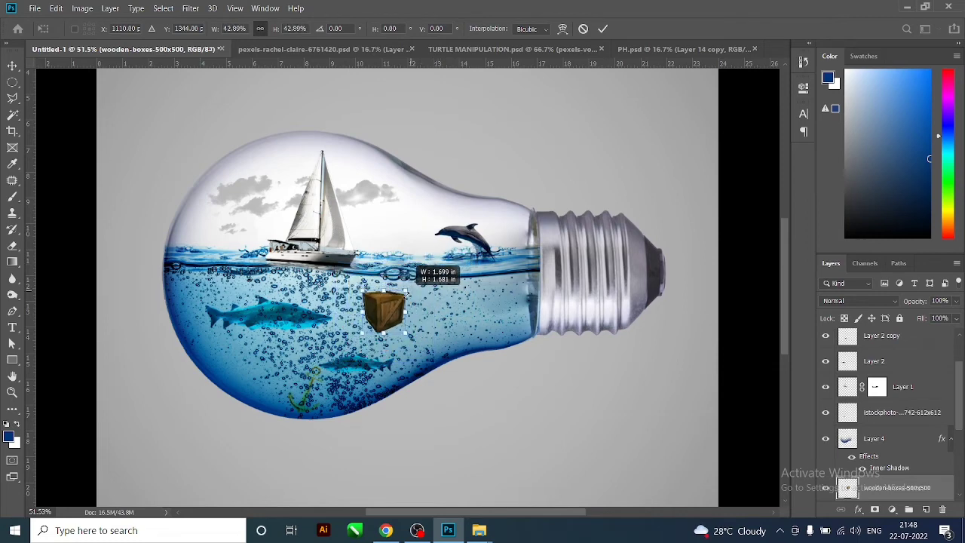
{"action": "key", "text": "Return"}
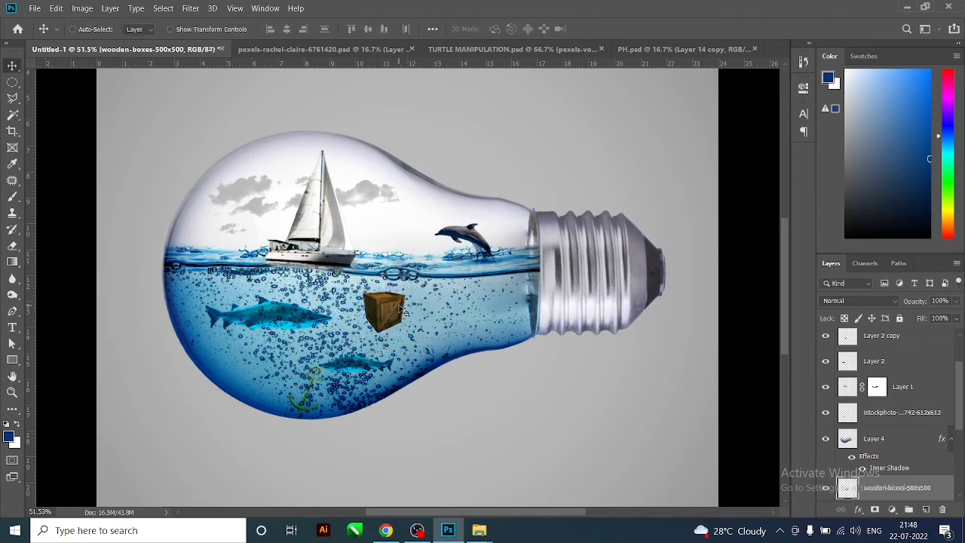
{"action": "key", "text": "ctrl+bracketright"}
{"action": "key", "text": "ctrl+bracketright"}
{"action": "key", "text": "ctrl+bracketright"}
{"action": "key", "text": "ctrl+bracketleft"}
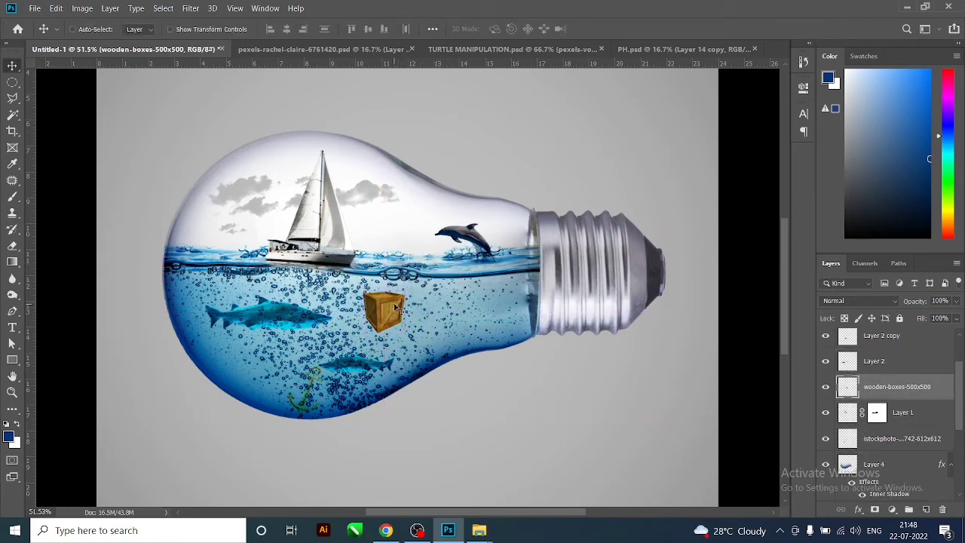
{"action": "key", "text": "ctrl+bracketleft"}
{"action": "key", "text": "ctrl+bracketleft"}
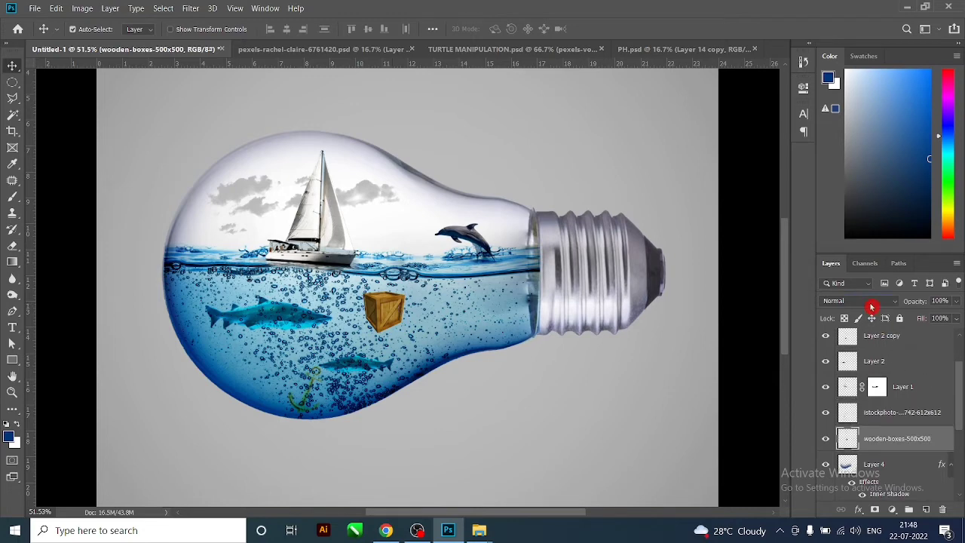
Set the crate layer's blend mode to Difference.
{"action": "left_click", "coordinate": [871, 304]}
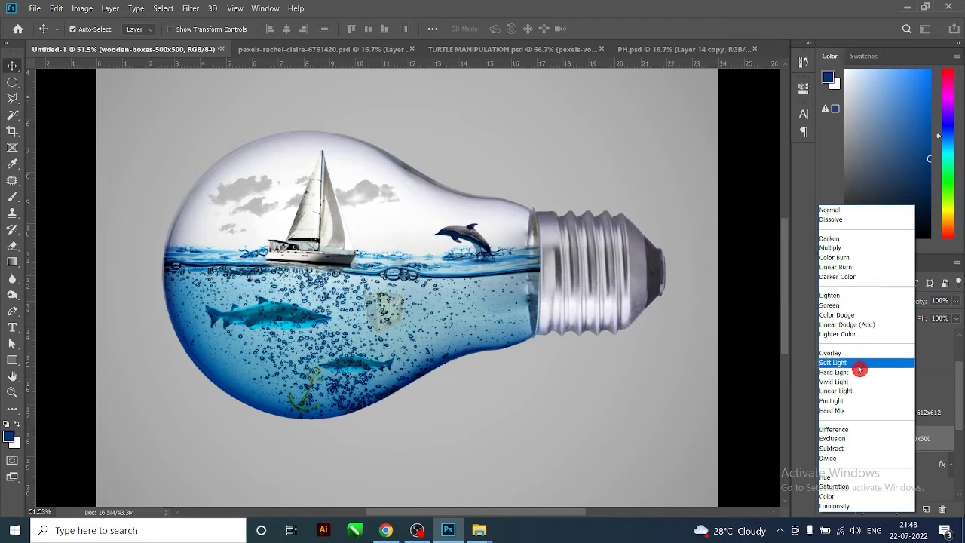
{"action": "left_click", "coordinate": [867, 430]}
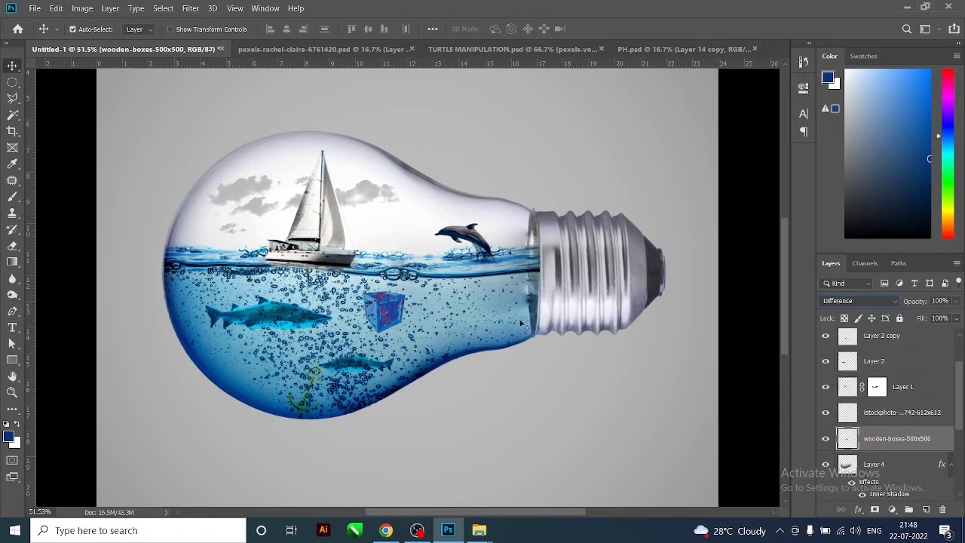
{"action": "key", "text": "ctrl+t"}
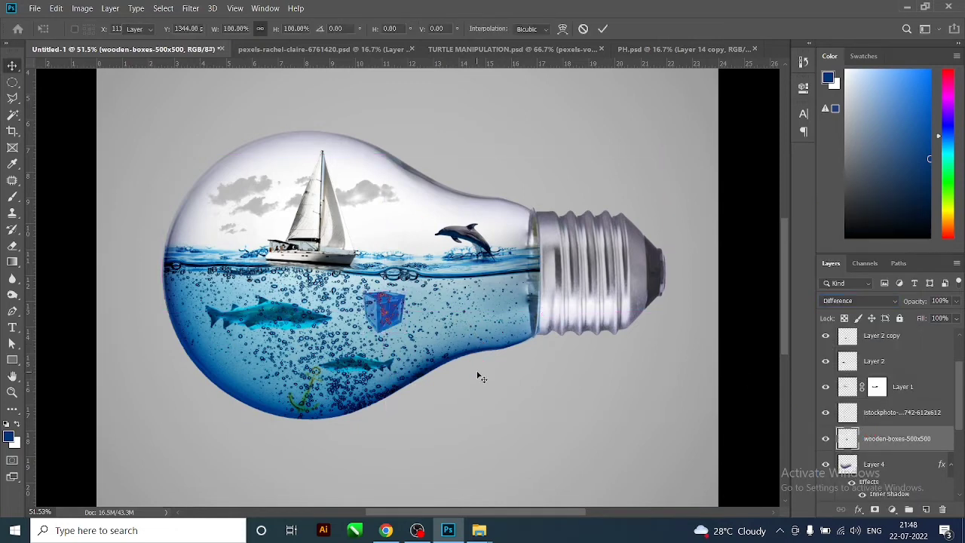
{"action": "key", "text": "Escape"}
Tilt the crate and move it right toward the bulb's neck.
{"action": "key", "text": "ctrl+t"}
{"action": "left_click_drag", "start_coordinate": [458, 360], "coordinate": [427, 398]}
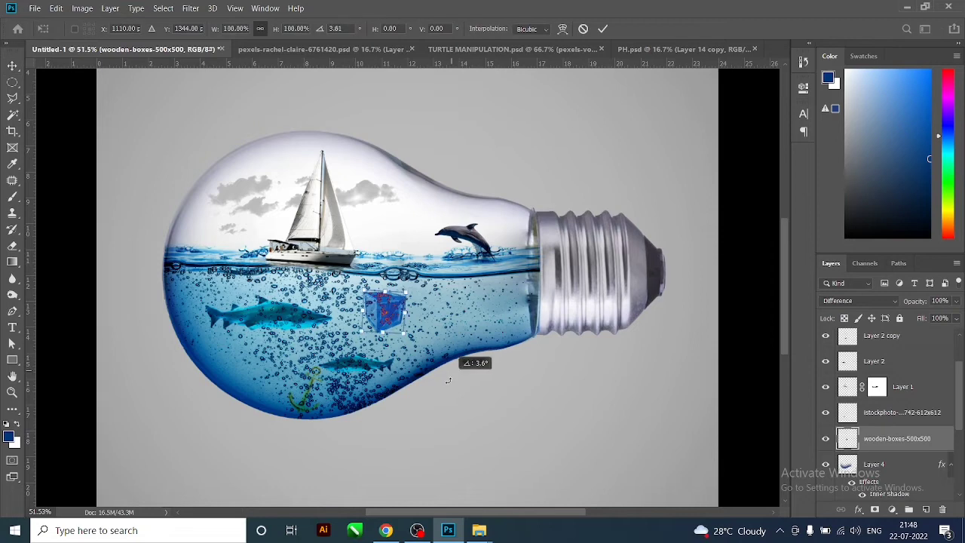
{"action": "left_click_drag", "start_coordinate": [377, 287], "coordinate": [384, 297]}
{"action": "key", "text": "ctrl+z"}
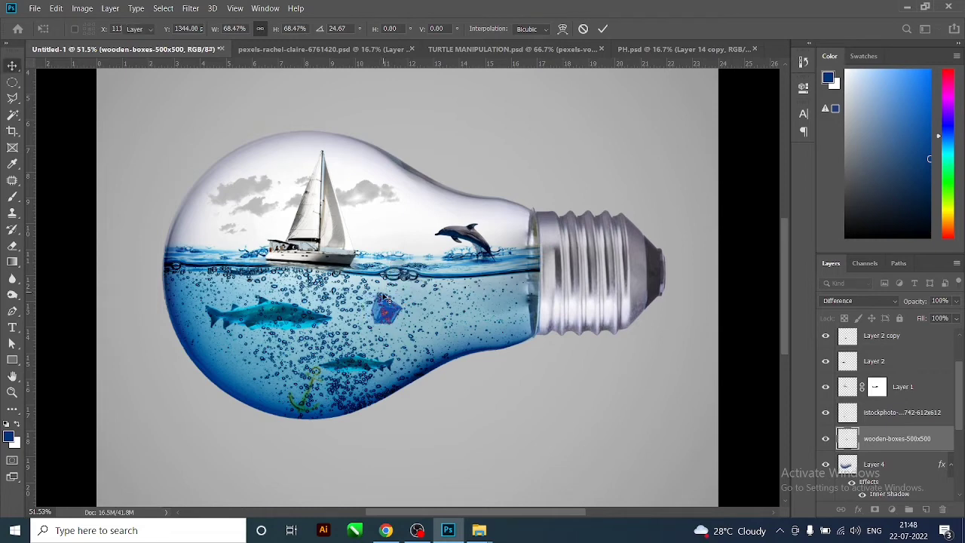
{"action": "key", "text": "Return"}
{"action": "key", "text": "ctrl+t"}
{"action": "left_click_drag", "start_coordinate": [386, 303], "coordinate": [485, 326]}
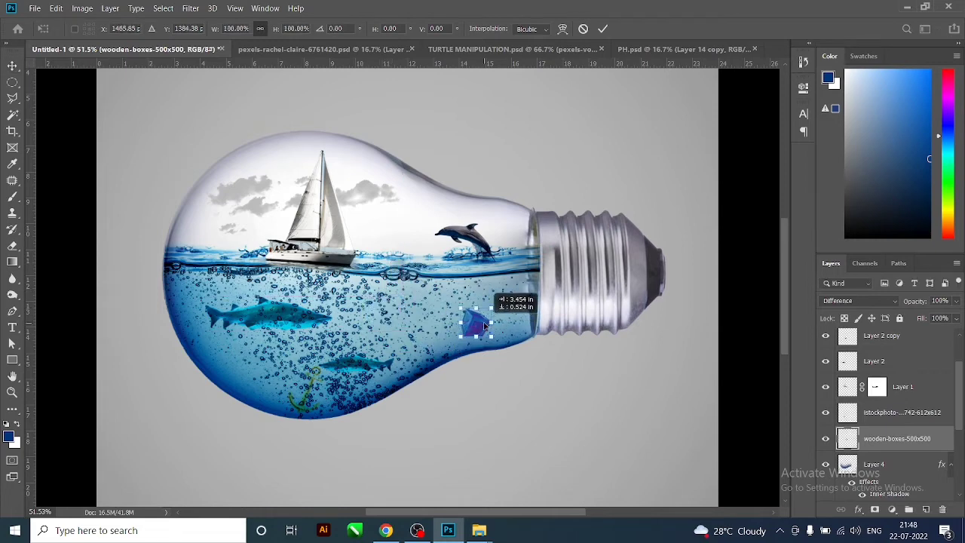
Commit the crate's position and place a copy of it at the bulb's left waterline.
{"action": "key", "text": "Return"}
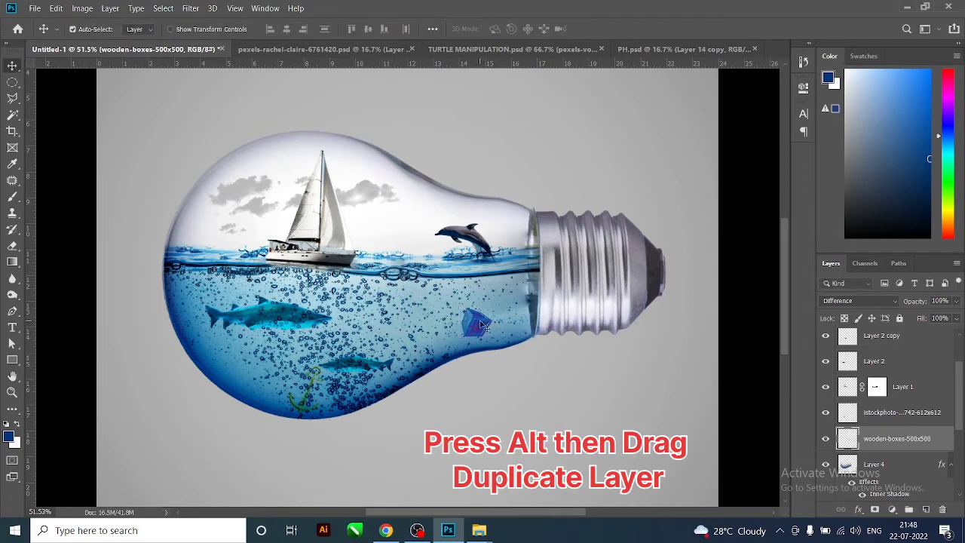
{"action": "left_click_drag", "start_coordinate": [461, 322], "coordinate": [218, 261]}
{"action": "scroll", "coordinate": [227, 240], "scroll_direction": "up", "scroll_amount": 2}
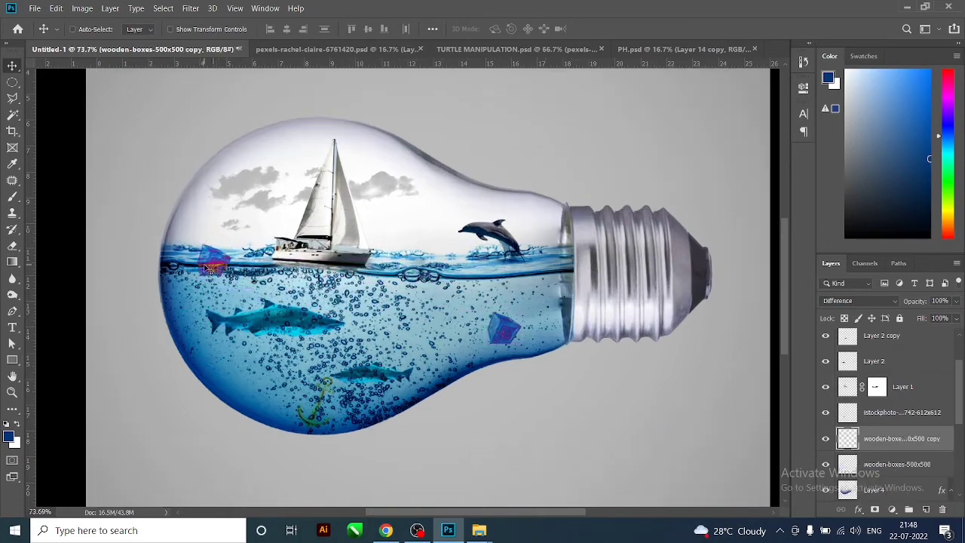
{"action": "scroll", "coordinate": [226, 239], "scroll_direction": "up", "scroll_amount": 1}
{"action": "scroll", "coordinate": [224, 238], "scroll_direction": "up", "scroll_amount": 2}
{"action": "scroll", "coordinate": [232, 260], "scroll_direction": "down", "scroll_amount": 1}
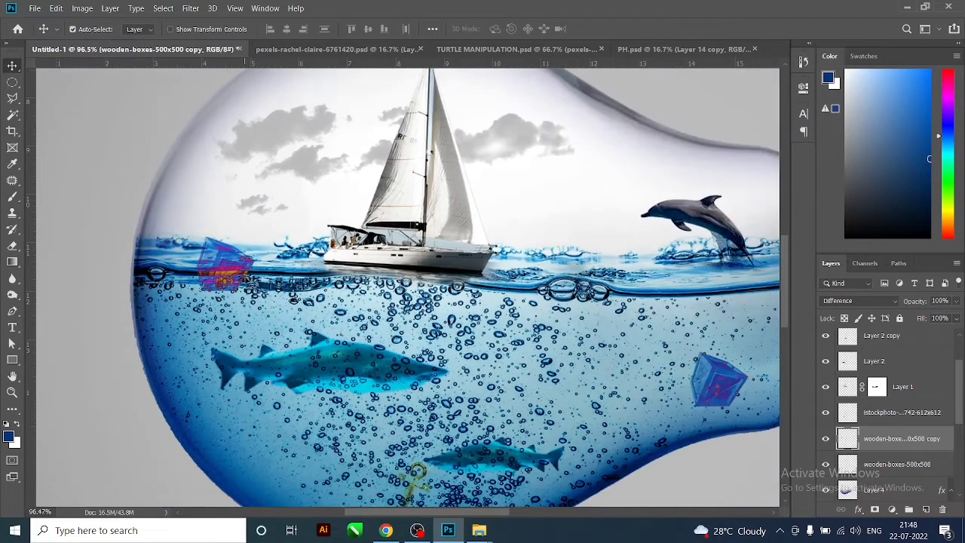
Scale the crate copy down to about 65%.
{"action": "key", "text": "ctrl+t"}
{"action": "left_click_drag", "start_coordinate": [253, 290], "coordinate": [244, 281]}
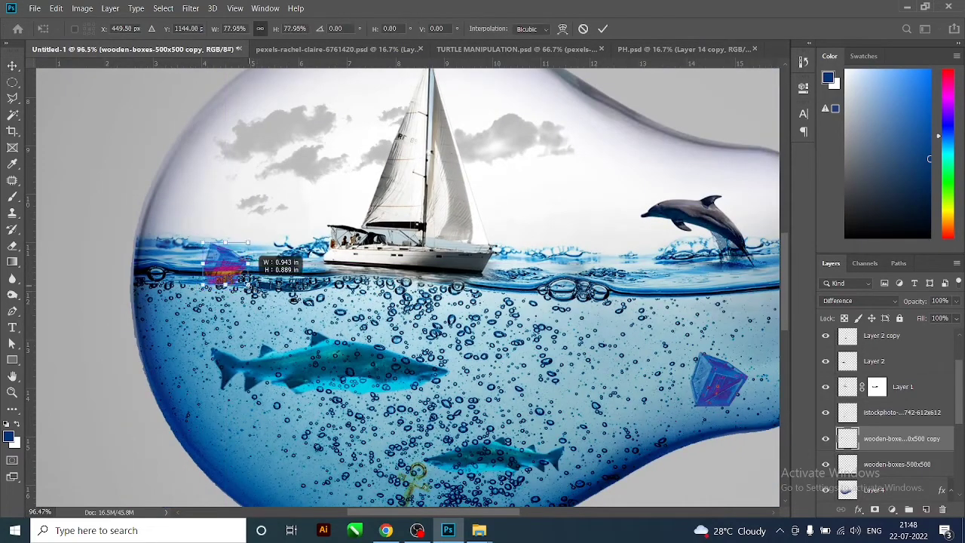
{"action": "key", "text": "Return"}
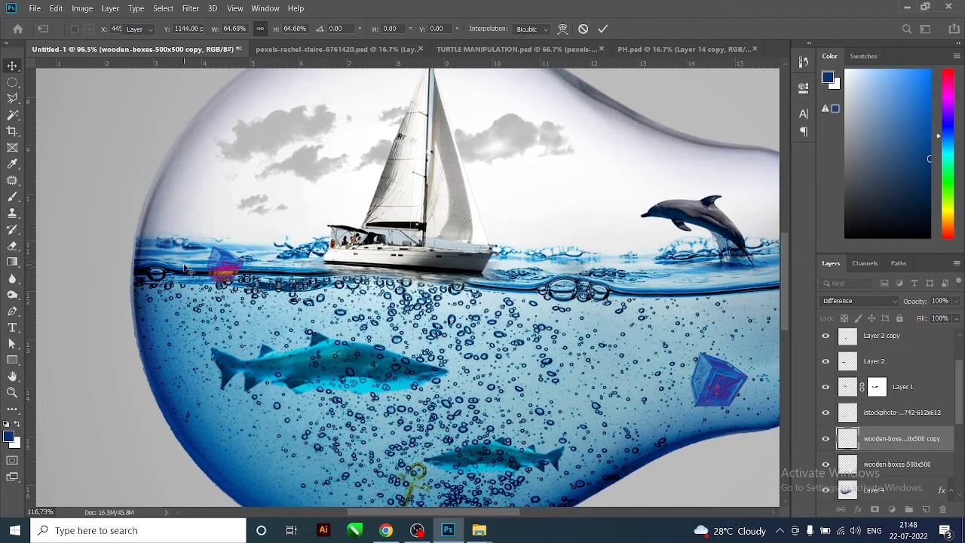
{"action": "scroll", "coordinate": [224, 270], "scroll_direction": "up", "scroll_amount": 2}
{"action": "scroll", "coordinate": [224, 270], "scroll_direction": "down", "scroll_amount": 1}
{"action": "scroll", "coordinate": [307, 283], "scroll_direction": "down", "scroll_amount": 2}
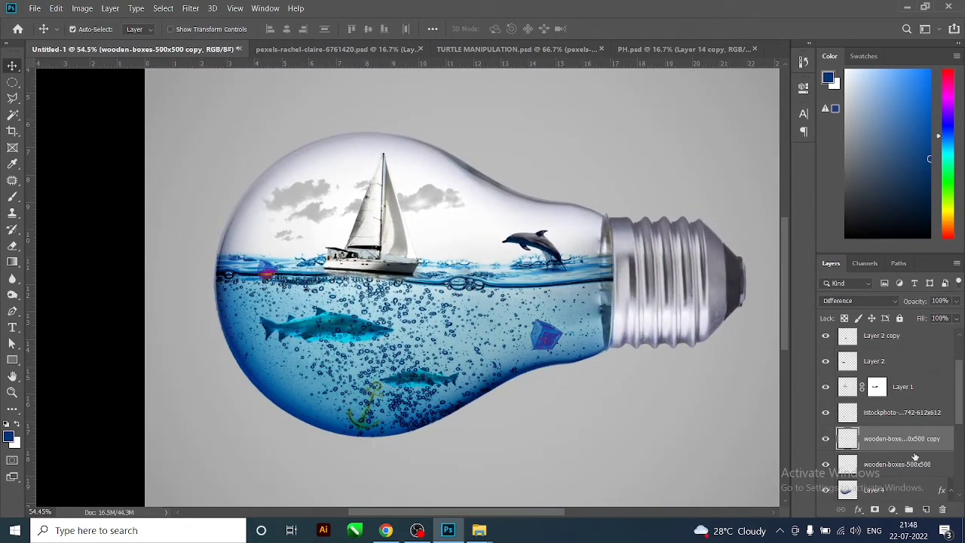
Duplicate the crate copy layer and set the new copy to Normal blending.
{"action": "key", "text": "ctrl+j"}
{"action": "left_click", "coordinate": [856, 300]}
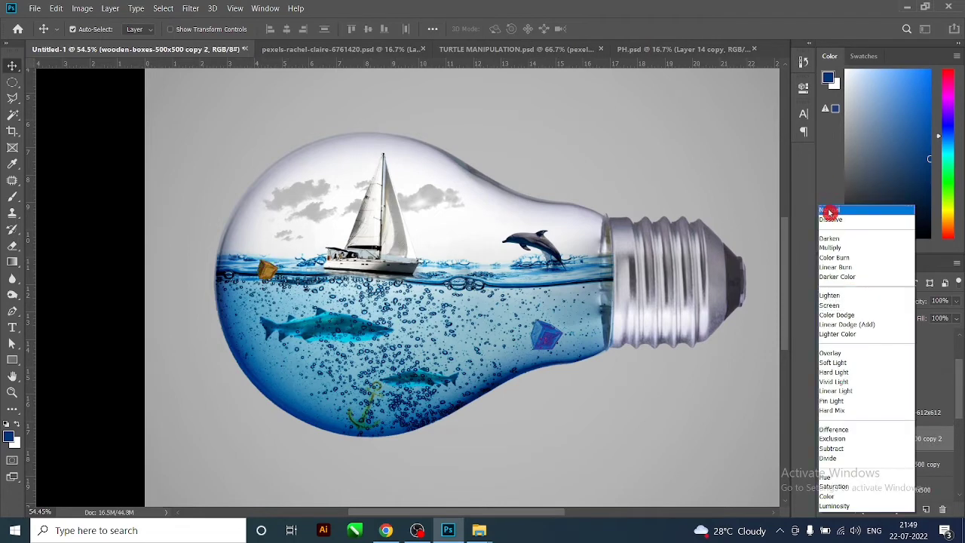
{"action": "left_click", "coordinate": [829, 213]}
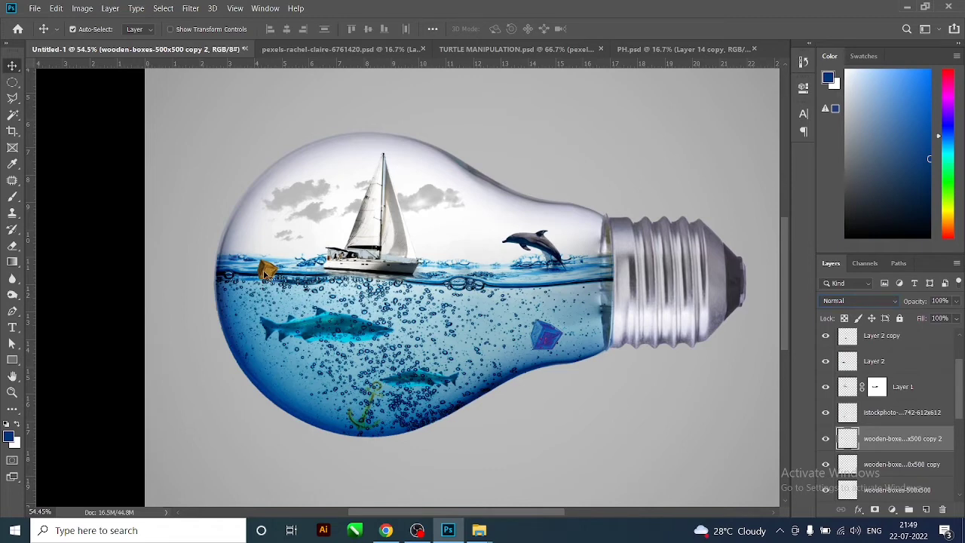
{"action": "scroll", "coordinate": [265, 275], "scroll_direction": "up", "scroll_amount": 2}
{"action": "scroll", "coordinate": [265, 275], "scroll_direction": "up", "scroll_amount": 2}
Erase the left crate's lower edge at the waterline with a 90 px eraser and nudge it sideways.
{"action": "key", "text": "e"}
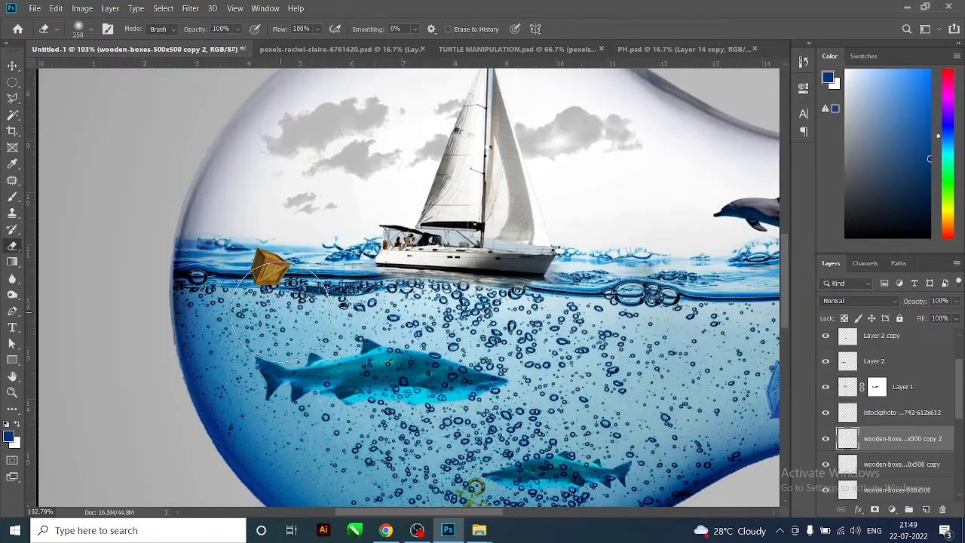
{"action": "key", "text": "bracketleft"}
{"action": "key", "text": "bracketleft"}
{"action": "key", "text": "bracketleft"}
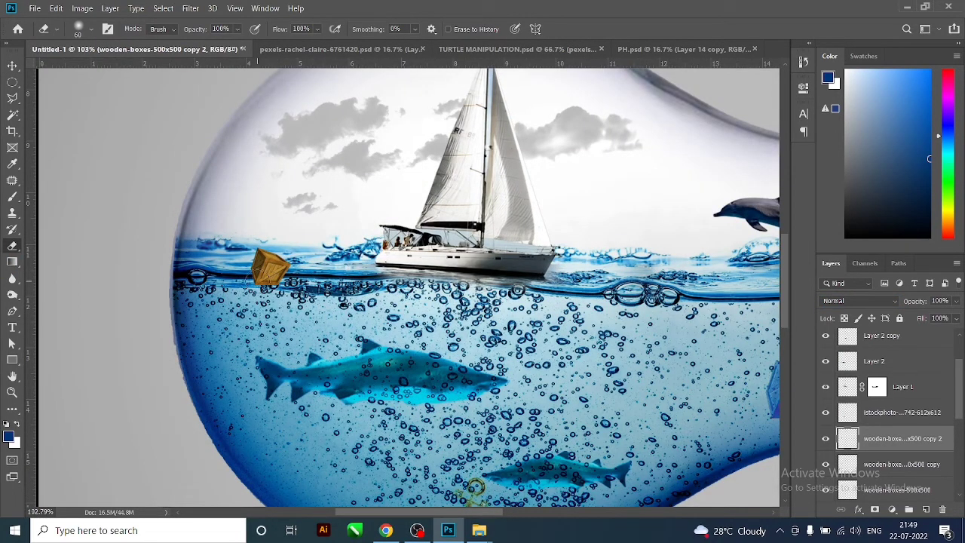
{"action": "mouse_move", "coordinate": [254, 280]}
{"action": "left_mouse_down"}
{"action": "mouse_move", "coordinate": [290, 284]}
{"action": "mouse_move", "coordinate": [257, 279]}
{"action": "left_mouse_up"}
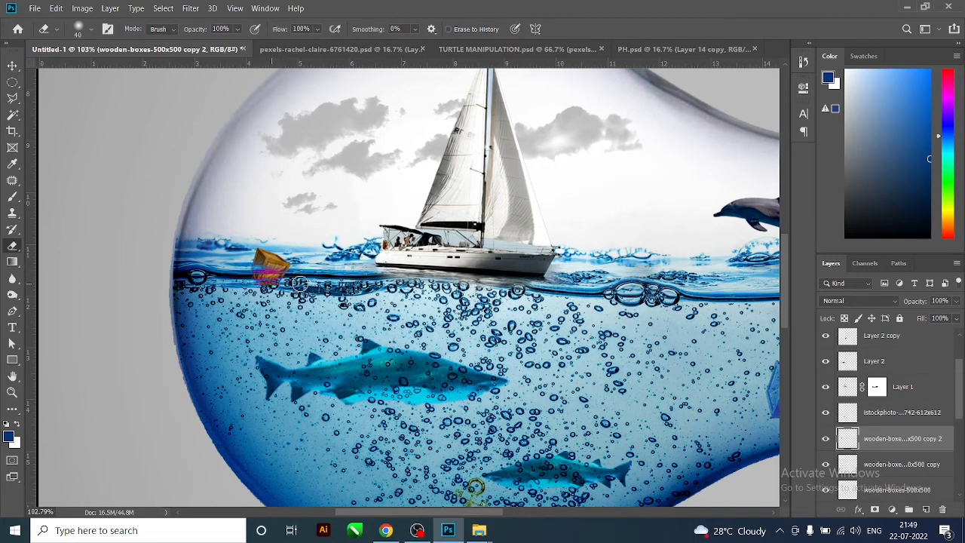
{"action": "left_click", "coordinate": [12, 66]}
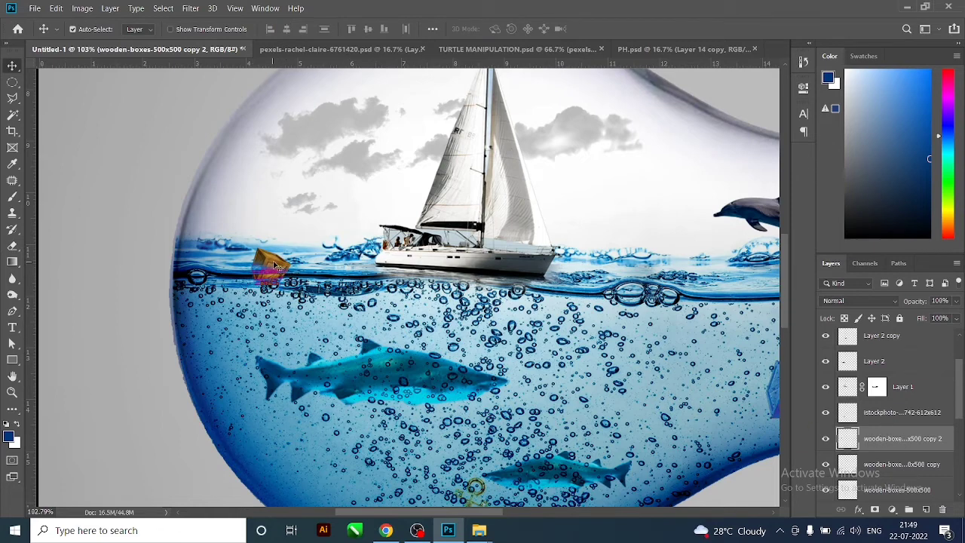
{"action": "left_click_drag", "start_coordinate": [277, 265], "coordinate": [290, 265]}
{"action": "key", "text": "alt+bracketleft"}
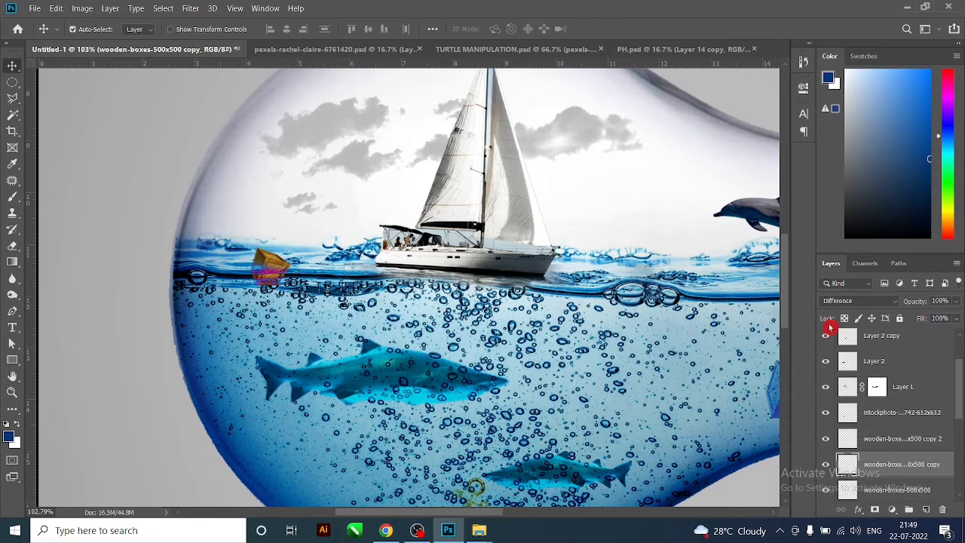
Change the wooden-box copy layer from Difference to Overlay and toggle visibility to compare.
{"action": "left_click", "coordinate": [840, 301]}
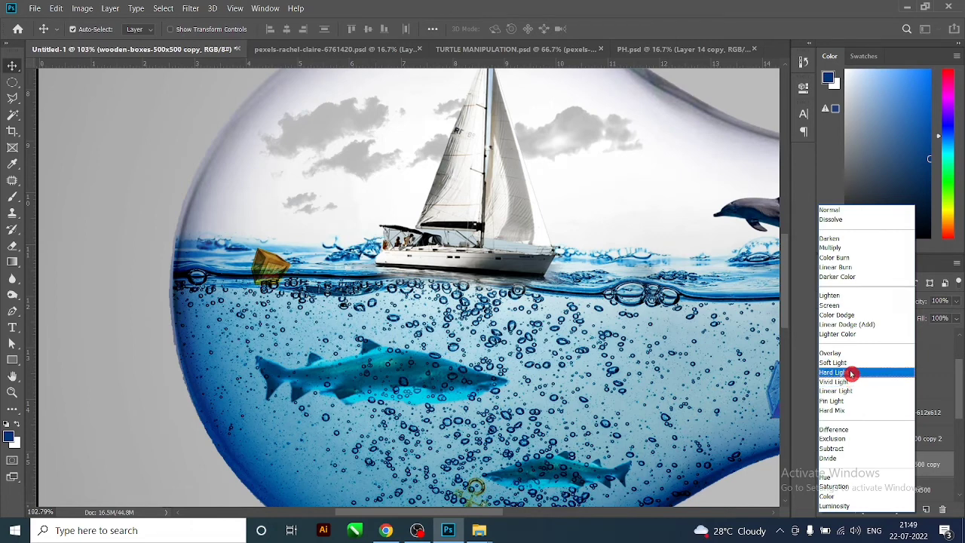
{"action": "left_click", "coordinate": [837, 352]}
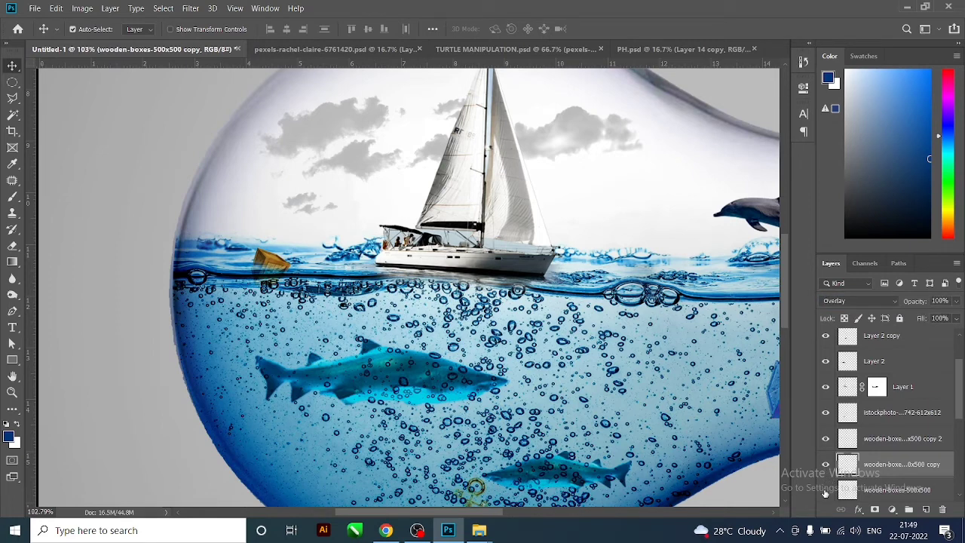
{"action": "left_click", "coordinate": [826, 464]}
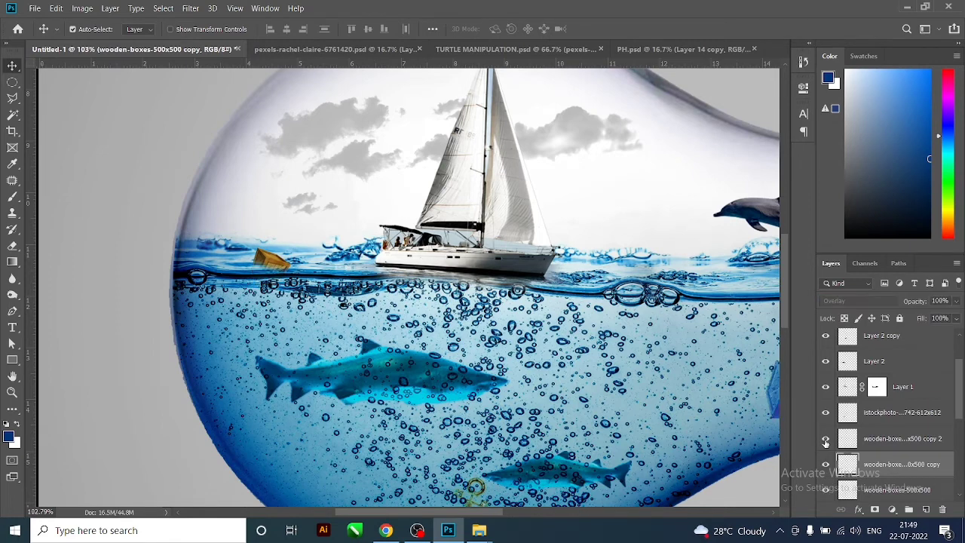
{"action": "left_click", "coordinate": [826, 441]}
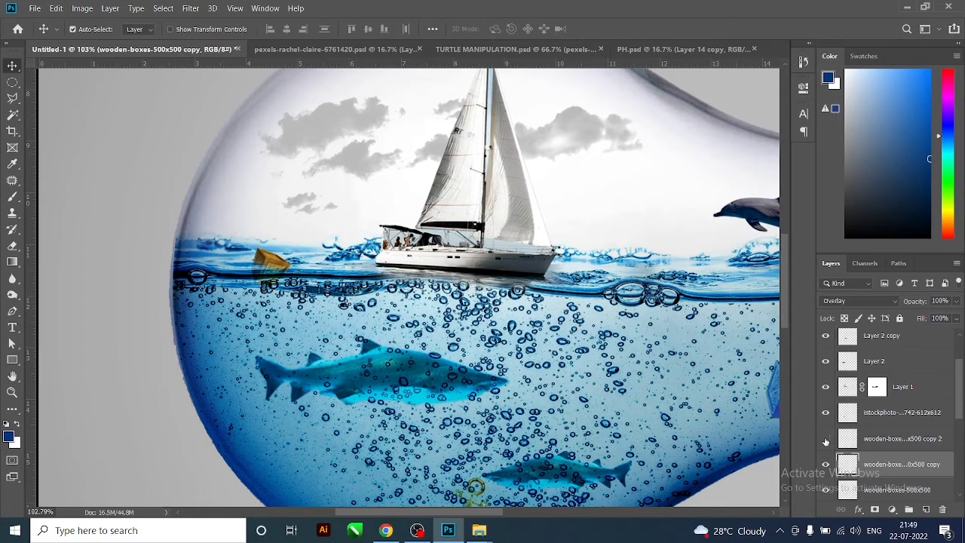
{"action": "left_click", "coordinate": [826, 441]}
{"action": "left_click", "coordinate": [826, 464]}
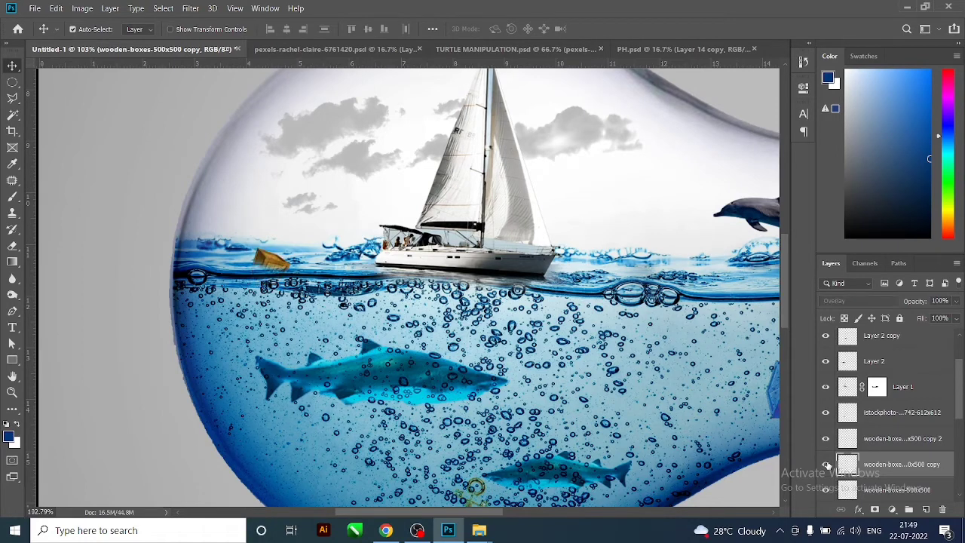
{"action": "key", "text": "alt+shift+bracketright"}
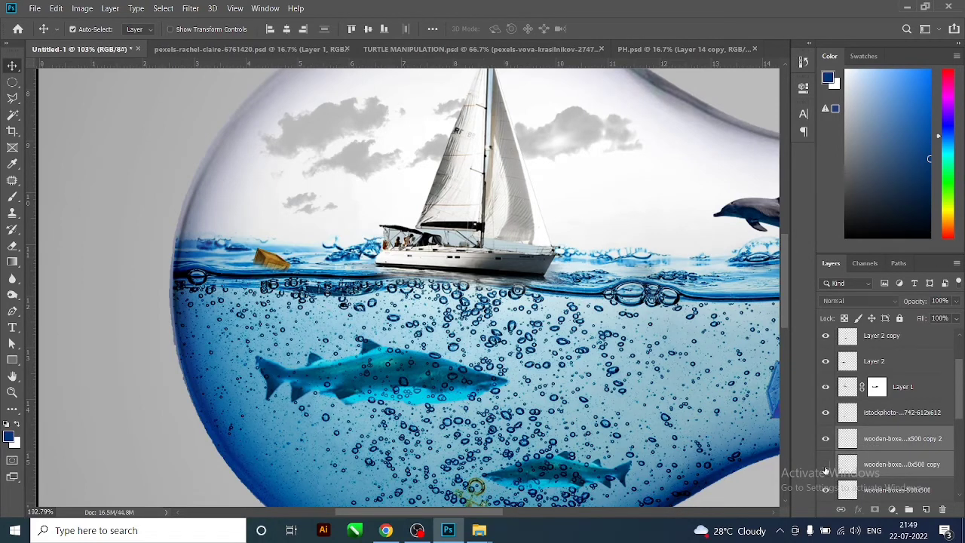
{"action": "right_click", "coordinate": [879, 458]}
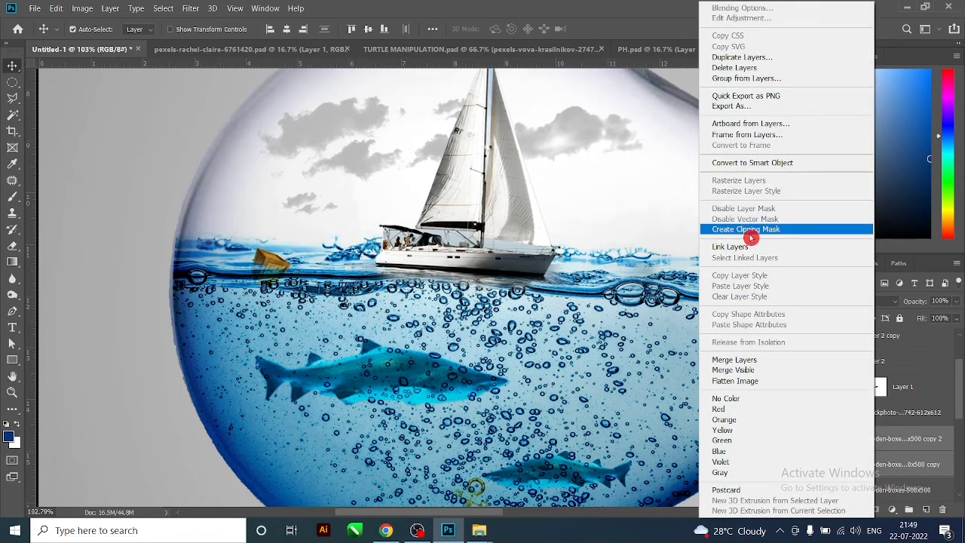
{"action": "left_click", "coordinate": [782, 162]}
{"action": "right_click", "coordinate": [883, 443]}
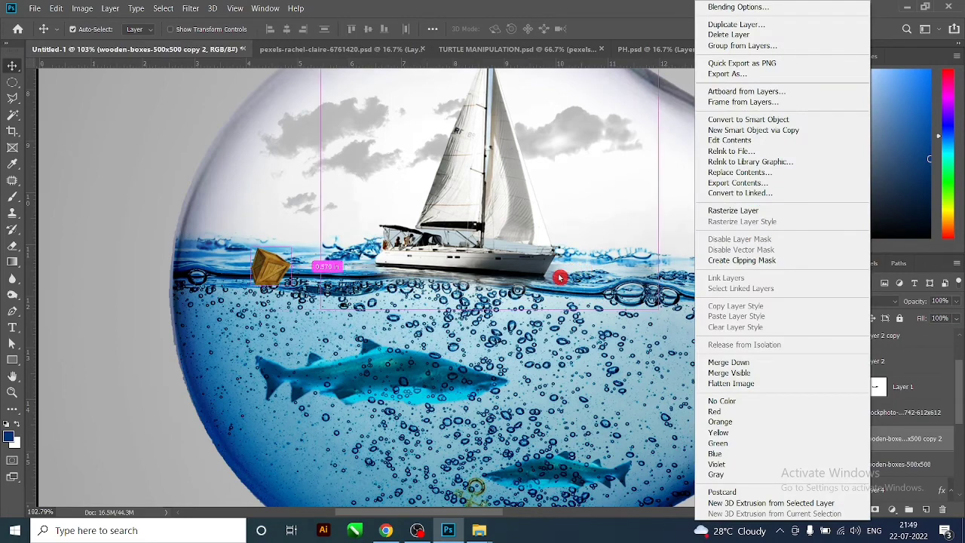
{"action": "left_click", "coordinate": [902, 444]}
{"action": "key", "text": "ctrl+z"}
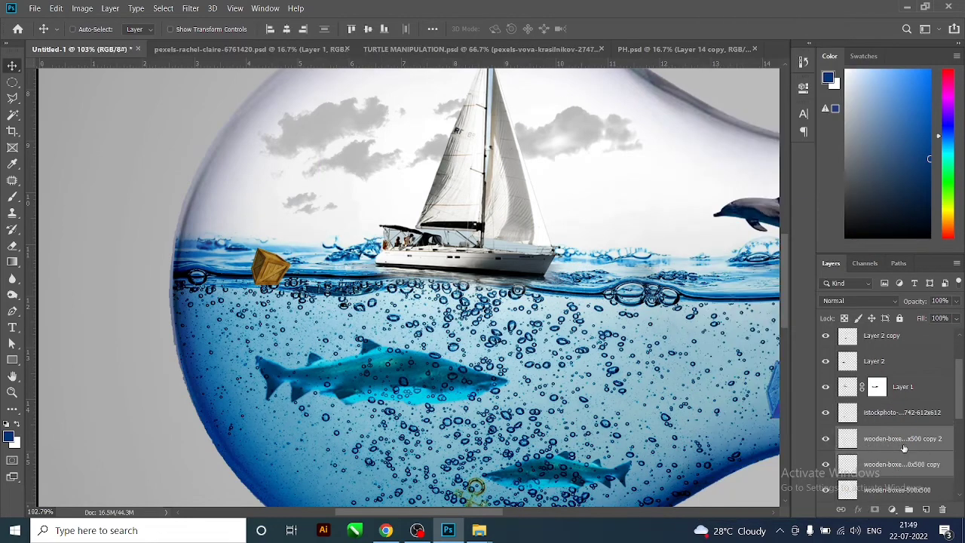
{"action": "scroll", "coordinate": [290, 270], "scroll_direction": "down", "scroll_amount": 3}
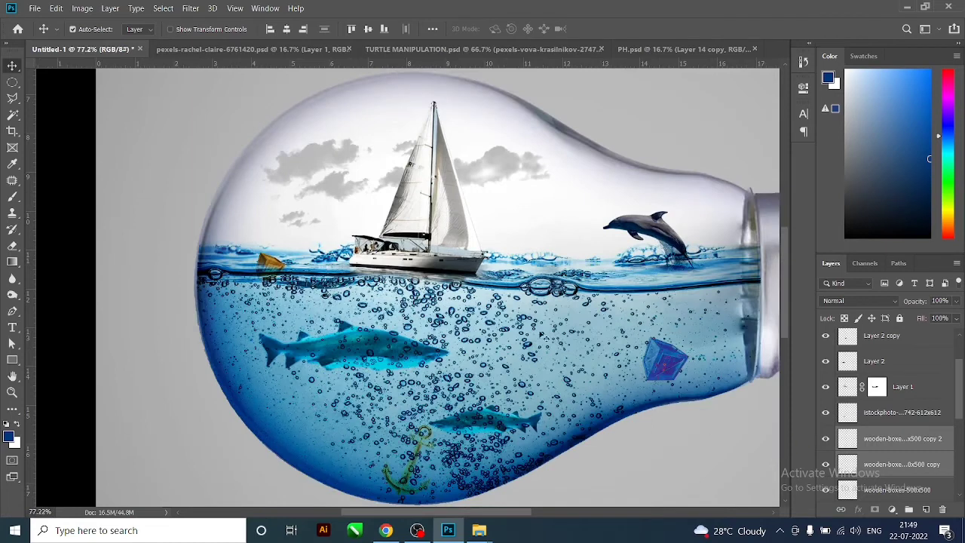
{"action": "left_click_drag", "start_coordinate": [315, 279], "coordinate": [665, 283]}
Duplicate the blue box to the lower left and blend the copy in Overlay.
{"action": "scroll", "coordinate": [677, 317], "scroll_direction": "down", "scroll_amount": 2}
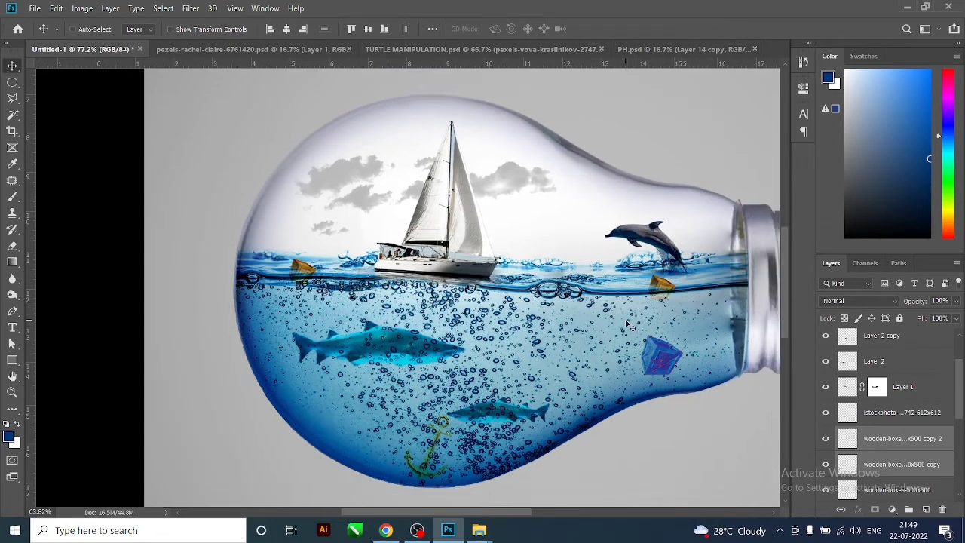
{"action": "left_click", "coordinate": [667, 359]}
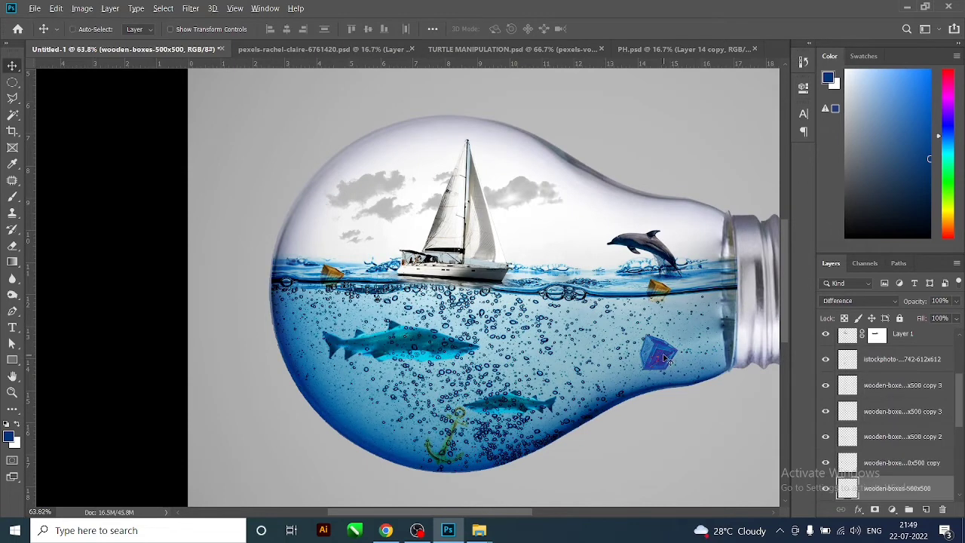
{"action": "left_click_drag", "start_coordinate": [664, 359], "coordinate": [375, 411]}
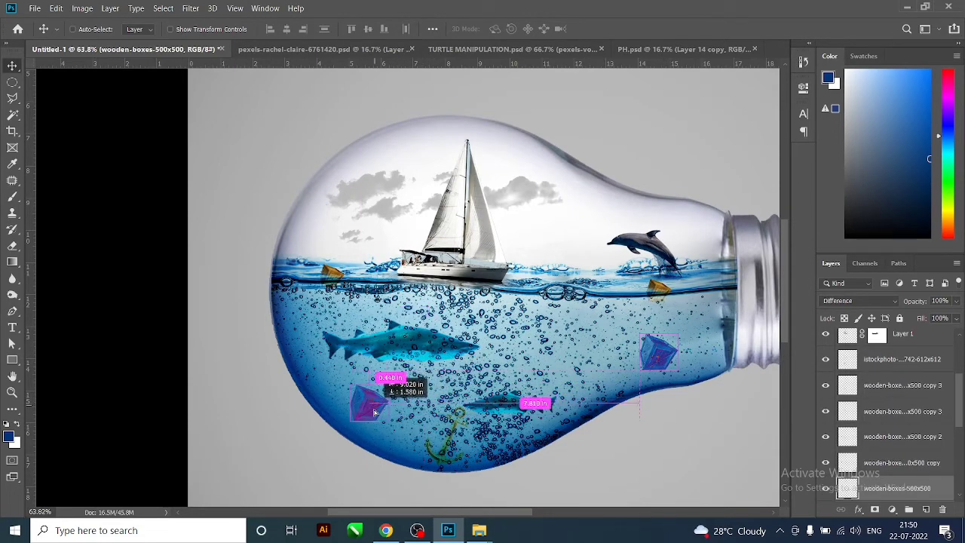
{"action": "left_click_drag", "start_coordinate": [374, 411], "coordinate": [371, 399]}
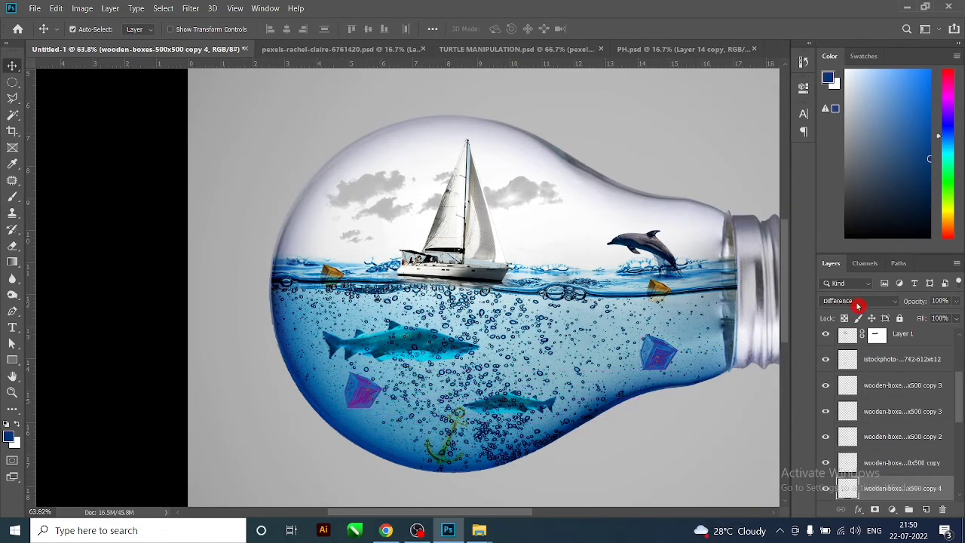
{"action": "left_click", "coordinate": [858, 303]}
{"action": "left_click", "coordinate": [849, 355]}
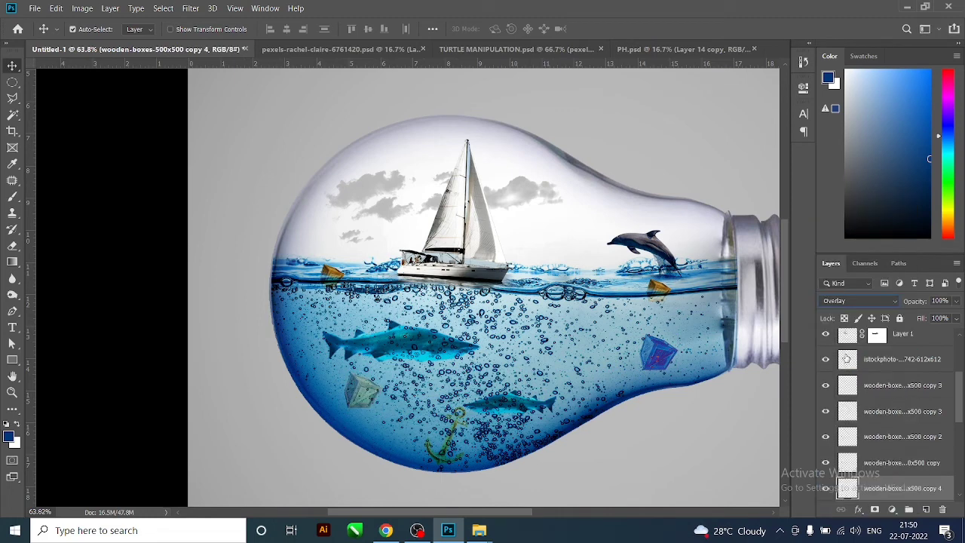
Duplicate a box into the middle of the sea and blend it in Hard Light.
{"action": "left_click_drag", "start_coordinate": [370, 394], "coordinate": [533, 336]}
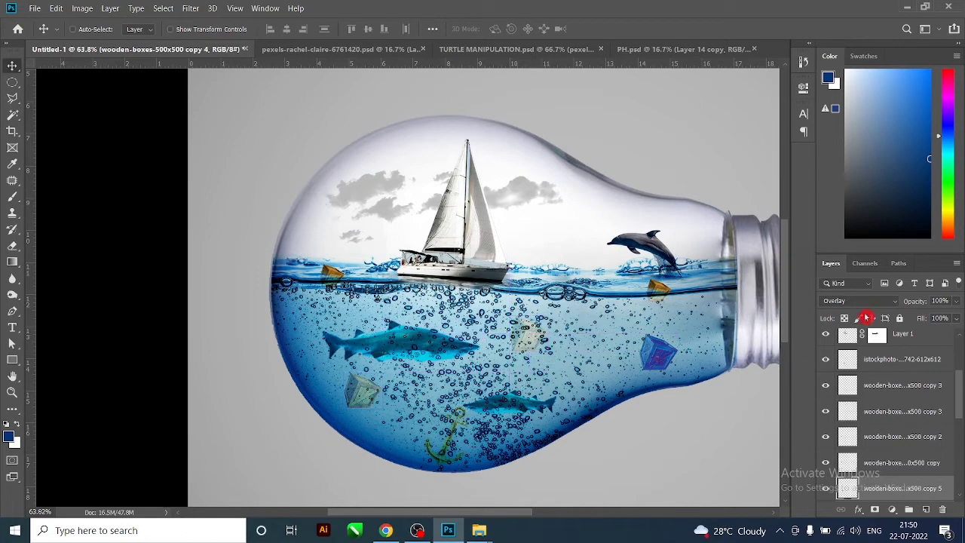
{"action": "left_click", "coordinate": [856, 301]}
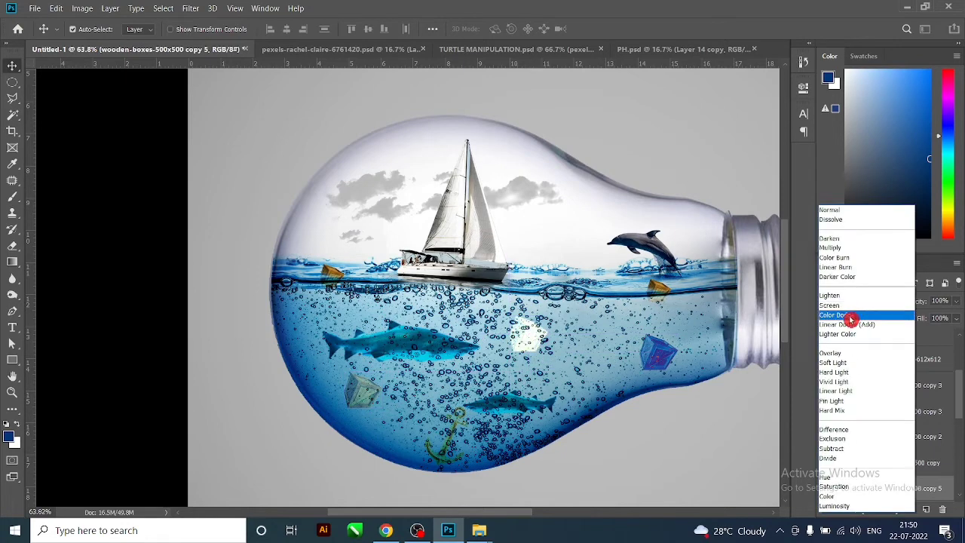
{"action": "left_click", "coordinate": [859, 373]}
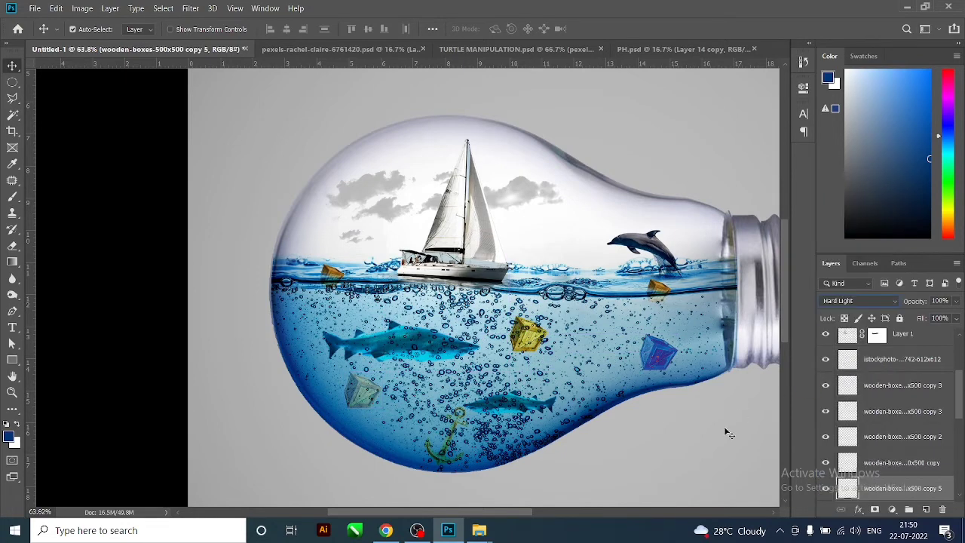
Shrink the jumping dolphin layer to 88.8% of its size with Free Transform.
{"action": "key", "text": "ctrl+0"}
{"action": "scroll", "coordinate": [475, 311], "scroll_direction": "up", "scroll_amount": 2}
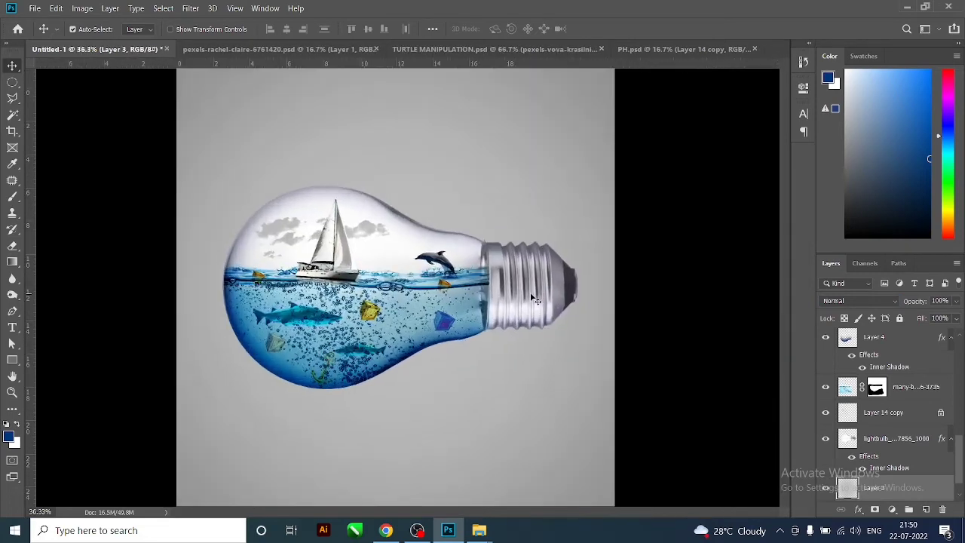
{"action": "scroll", "coordinate": [467, 305], "scroll_direction": "up", "scroll_amount": 2}
{"action": "scroll", "coordinate": [452, 297], "scroll_direction": "up", "scroll_amount": 2}
{"action": "scroll", "coordinate": [437, 288], "scroll_direction": "up", "scroll_amount": 3}
{"action": "scroll", "coordinate": [436, 287], "scroll_direction": "down", "scroll_amount": 2}
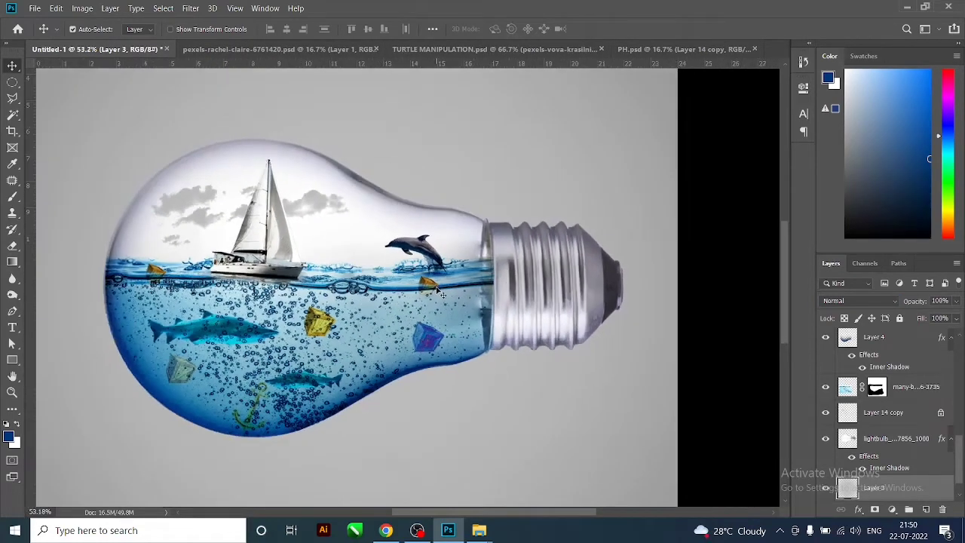
{"action": "scroll", "coordinate": [436, 289], "scroll_direction": "down", "scroll_amount": 2}
{"action": "scroll", "coordinate": [437, 292], "scroll_direction": "down", "scroll_amount": 2}
{"action": "scroll", "coordinate": [437, 292], "scroll_direction": "up", "scroll_amount": 2}
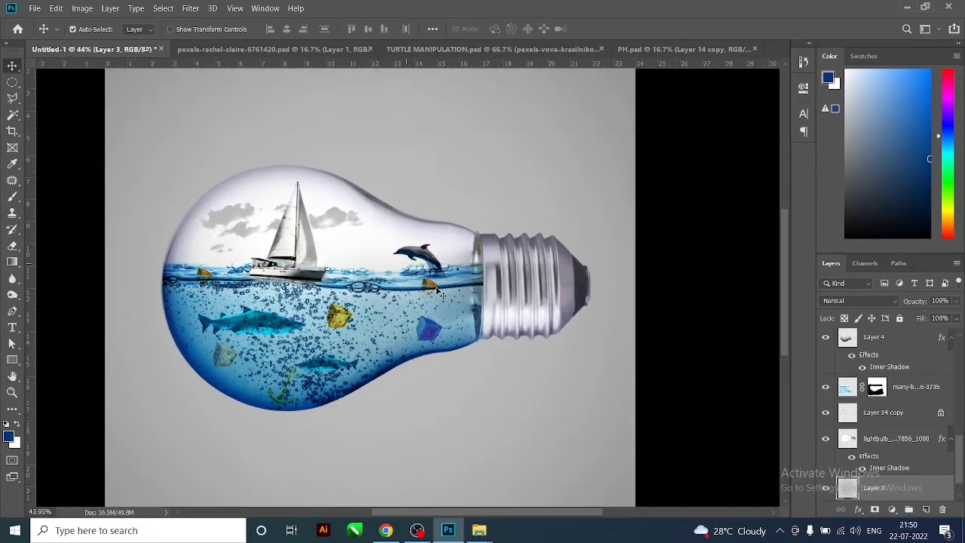
{"action": "scroll", "coordinate": [437, 292], "scroll_direction": "up", "scroll_amount": 3}
{"action": "left_click", "coordinate": [427, 250]}
{"action": "key", "text": "ctrl+t"}
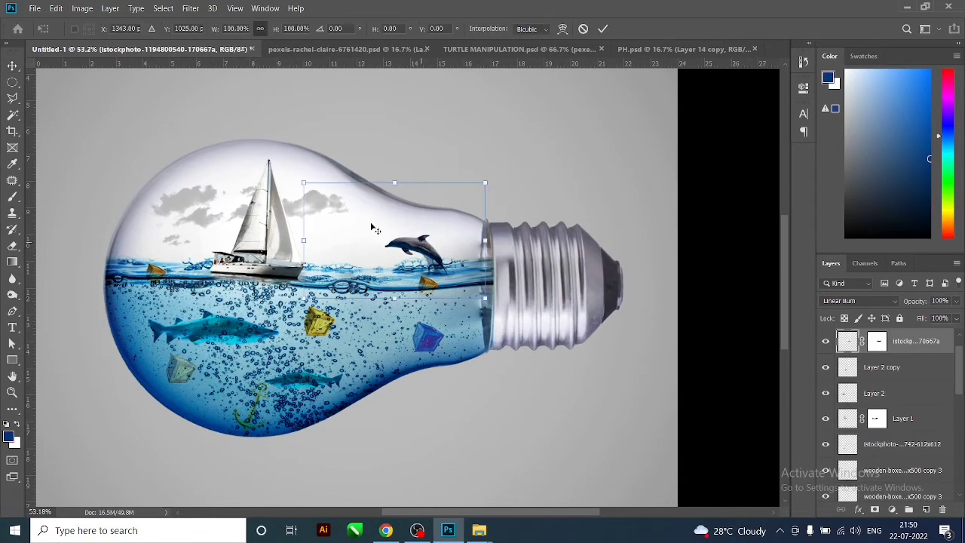
{"action": "left_click_drag", "start_coordinate": [305, 183], "coordinate": [314, 189]}
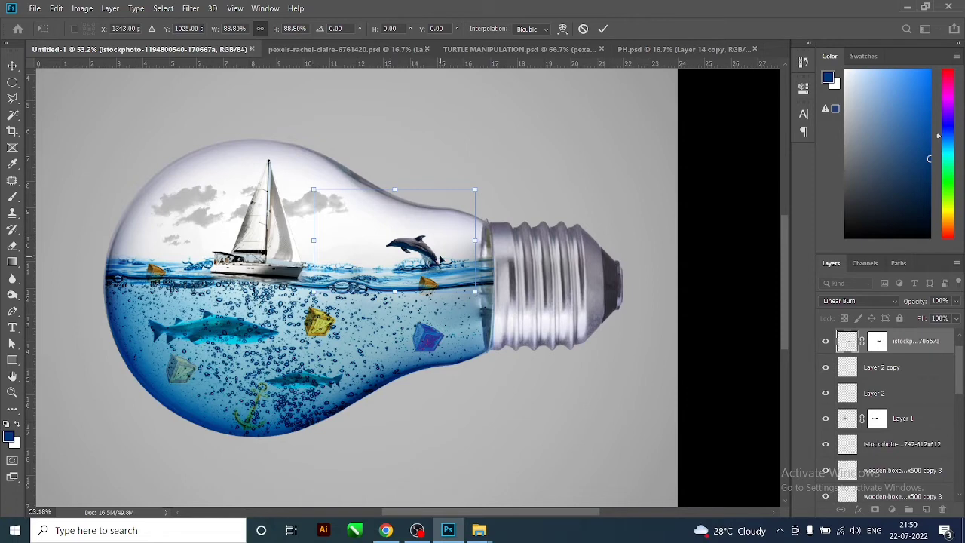
{"action": "key", "text": "Return"}
Check the resized dolphin and switch to the Brush tool.
{"action": "scroll", "coordinate": [339, 254], "scroll_direction": "down", "scroll_amount": 1}
{"action": "scroll", "coordinate": [339, 254], "scroll_direction": "up", "scroll_amount": 1}
{"action": "scroll", "coordinate": [337, 253], "scroll_direction": "up", "scroll_amount": 1}
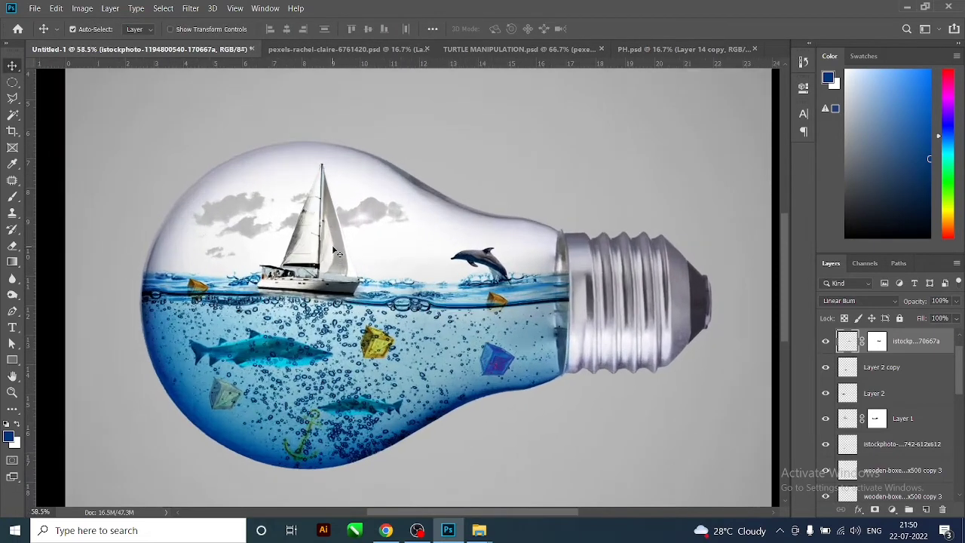
{"action": "scroll", "coordinate": [338, 253], "scroll_direction": "down", "scroll_amount": 3}
{"action": "scroll", "coordinate": [347, 247], "scroll_direction": "down", "scroll_amount": 2}
{"action": "scroll", "coordinate": [360, 240], "scroll_direction": "up", "scroll_amount": 2}
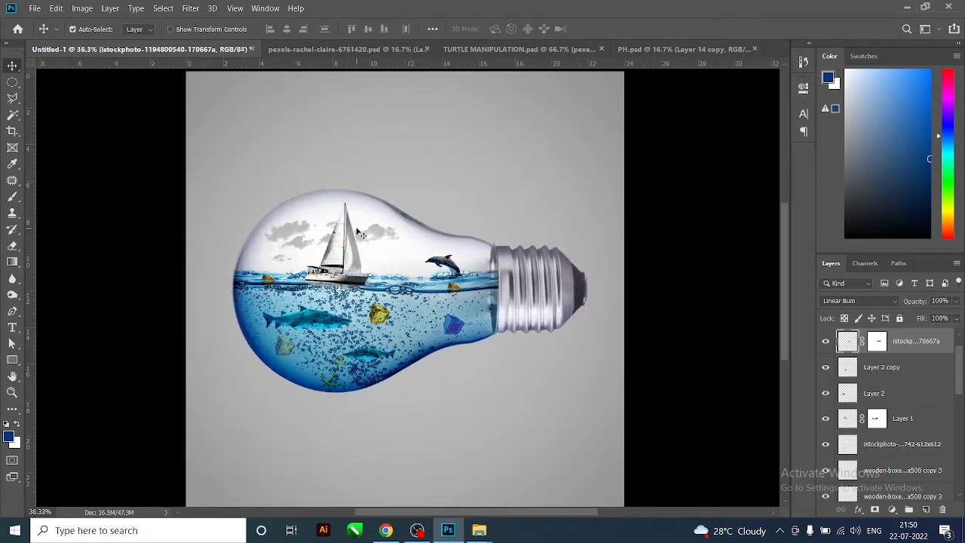
{"action": "scroll", "coordinate": [452, 253], "scroll_direction": "down", "scroll_amount": 1}
{"action": "scroll", "coordinate": [386, 206], "scroll_direction": "up", "scroll_amount": 2}
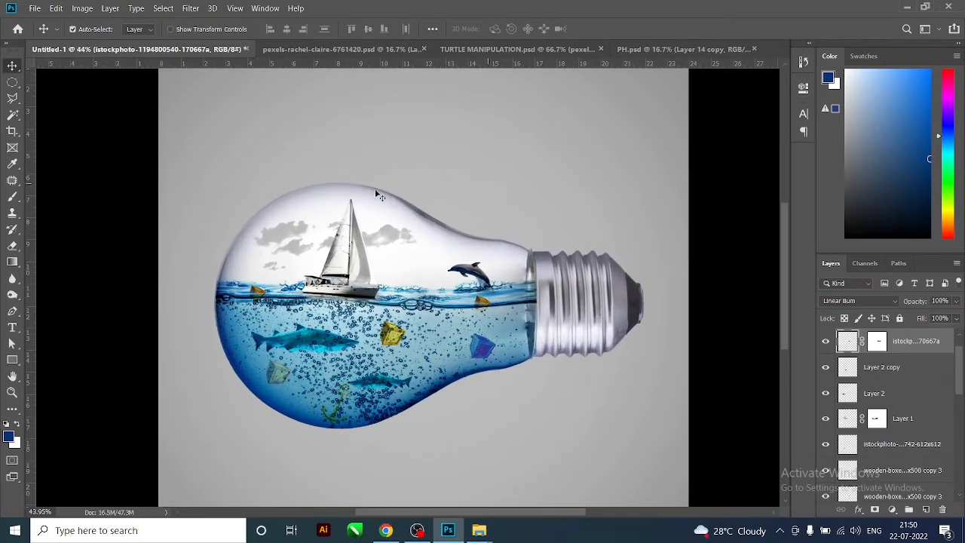
{"action": "left_click", "coordinate": [12, 197]}
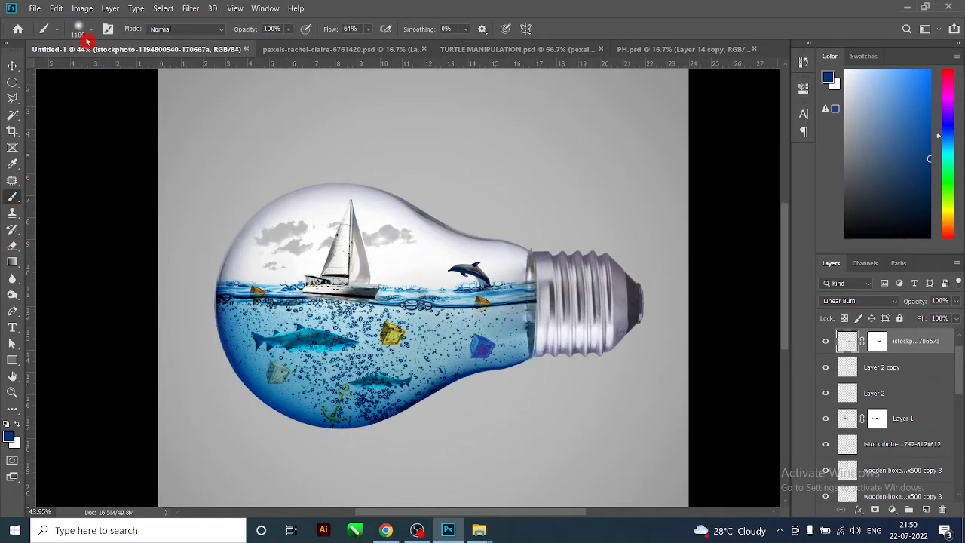
Set the brush preset to 1100 px size with 3% hardness.
{"action": "left_click", "coordinate": [90, 34]}
{"action": "mouse_move", "coordinate": [255, 165]}
{"action": "left_mouse_down"}
{"action": "mouse_move", "coordinate": [254, 321]}
{"action": "mouse_move", "coordinate": [255, 283]}
{"action": "left_mouse_up"}
{"action": "scroll", "coordinate": [257, 261], "scroll_direction": "down", "scroll_amount": 3}
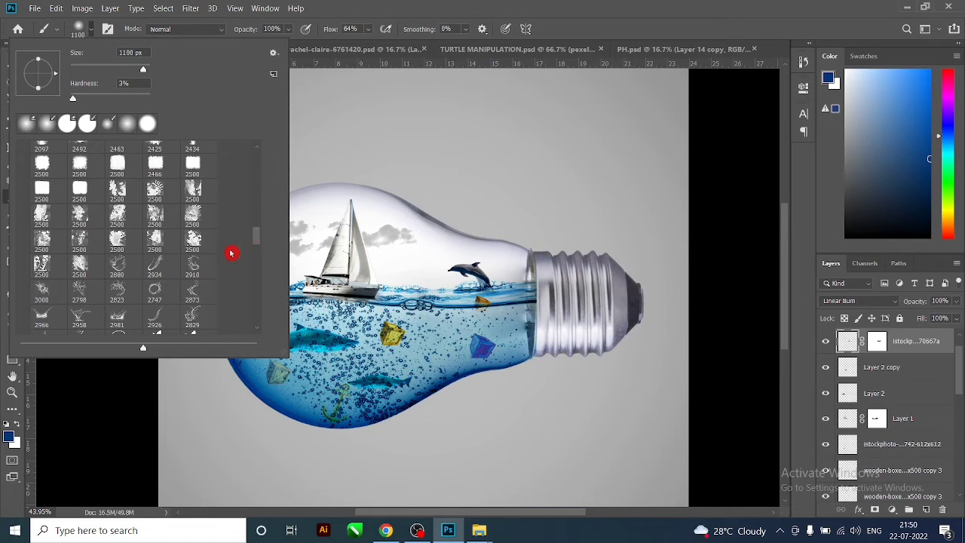
Close the brush presets and zoom out to show the whole bulb composition.
{"action": "scroll", "coordinate": [230, 253], "scroll_direction": "up", "scroll_amount": 1}
{"action": "scroll", "coordinate": [228, 253], "scroll_direction": "up", "scroll_amount": 1}
{"action": "scroll", "coordinate": [227, 253], "scroll_direction": "up", "scroll_amount": 1}
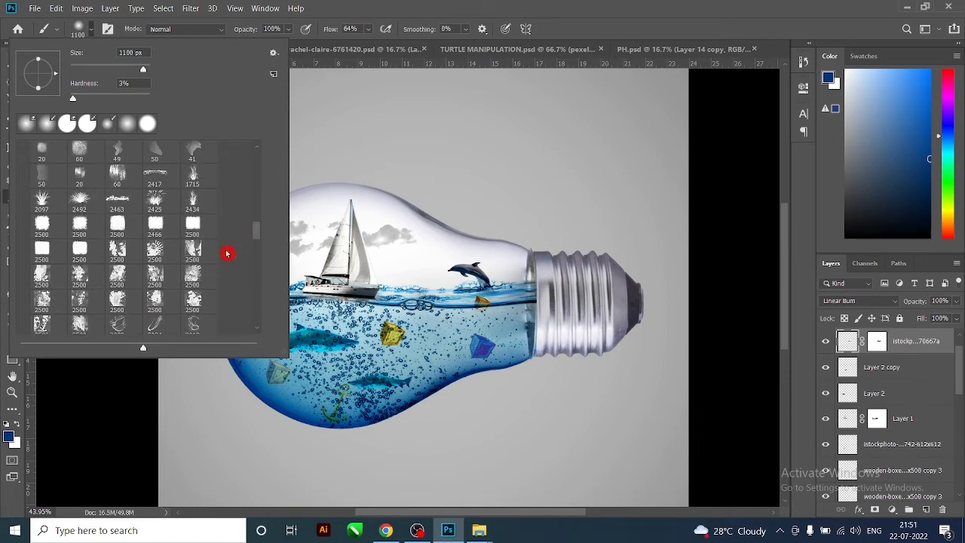
{"action": "scroll", "coordinate": [174, 238], "scroll_direction": "up", "scroll_amount": 1}
{"action": "scroll", "coordinate": [120, 224], "scroll_direction": "up", "scroll_amount": 1}
{"action": "scroll", "coordinate": [136, 235], "scroll_direction": "up", "scroll_amount": 1}
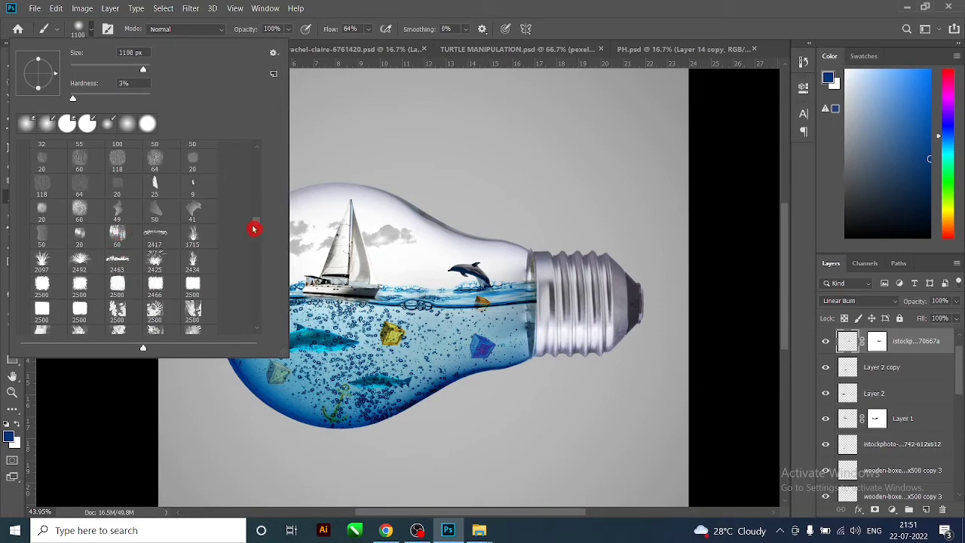
{"action": "scroll", "coordinate": [253, 226], "scroll_direction": "up", "scroll_amount": 1}
{"action": "scroll", "coordinate": [259, 215], "scroll_direction": "up", "scroll_amount": 1}
{"action": "scroll", "coordinate": [256, 207], "scroll_direction": "up", "scroll_amount": 1}
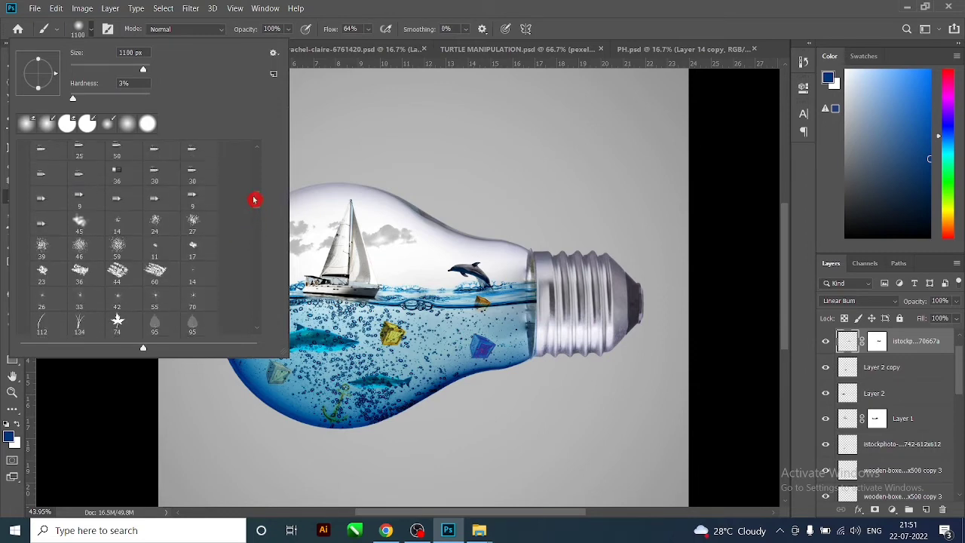
{"action": "scroll", "coordinate": [254, 192], "scroll_direction": "up", "scroll_amount": 1}
{"action": "scroll", "coordinate": [254, 183], "scroll_direction": "up", "scroll_amount": 1}
{"action": "scroll", "coordinate": [254, 181], "scroll_direction": "up", "scroll_amount": 1}
{"action": "scroll", "coordinate": [254, 179], "scroll_direction": "up", "scroll_amount": 1}
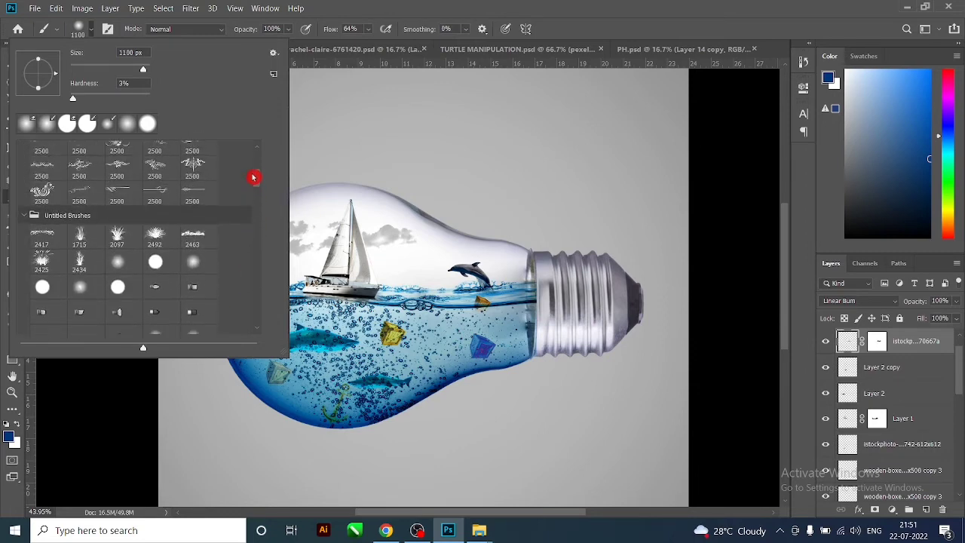
{"action": "scroll", "coordinate": [238, 174], "scroll_direction": "up", "scroll_amount": 1}
{"action": "left_click", "coordinate": [6, 48]}
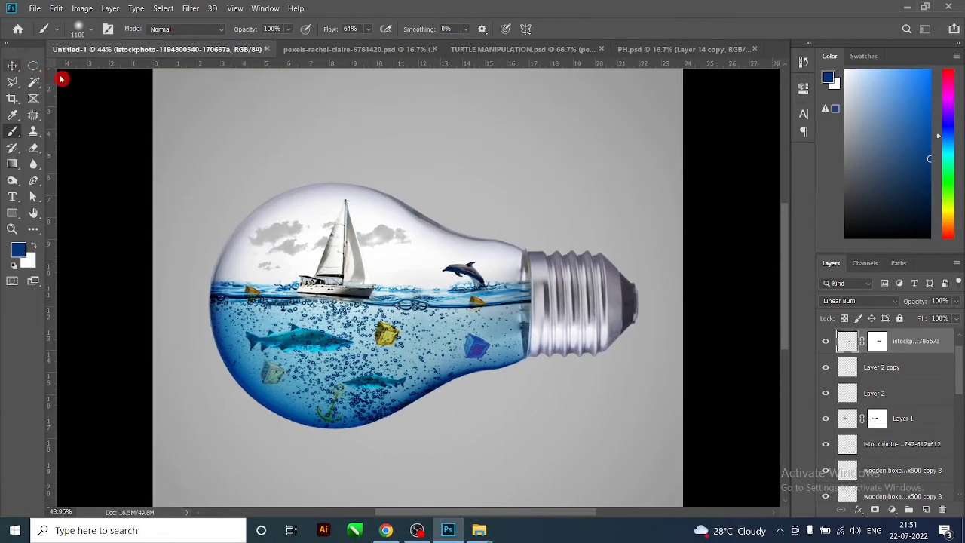
{"action": "key", "text": "ctrl+minus"}
{"action": "key", "text": "ctrl+minus"}
Switch to the Move tool and zoom in slightly on the bulb.
{"action": "left_click", "coordinate": [12, 67]}
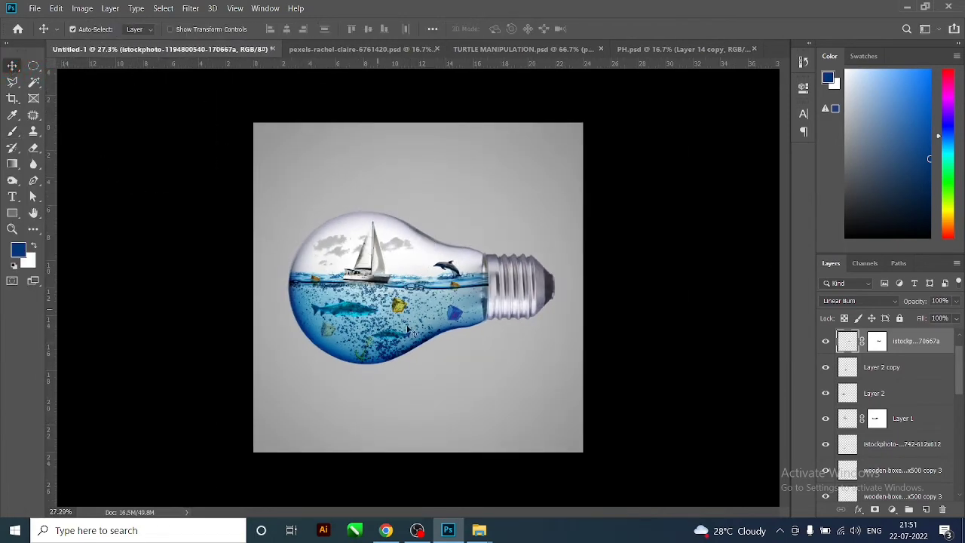
{"action": "key", "text": "ctrl+plus"}
{"action": "key", "text": "ctrl+t"}
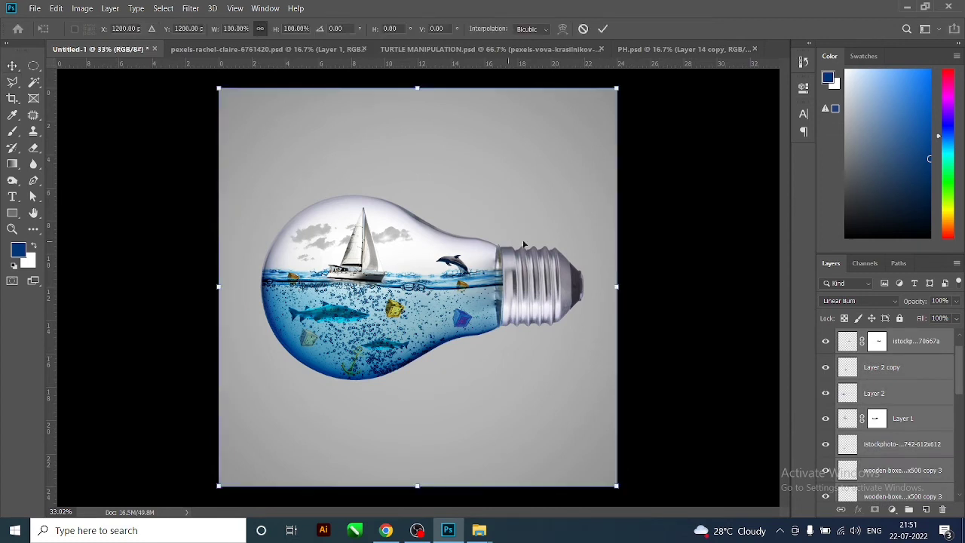
{"action": "key", "text": "Return"}
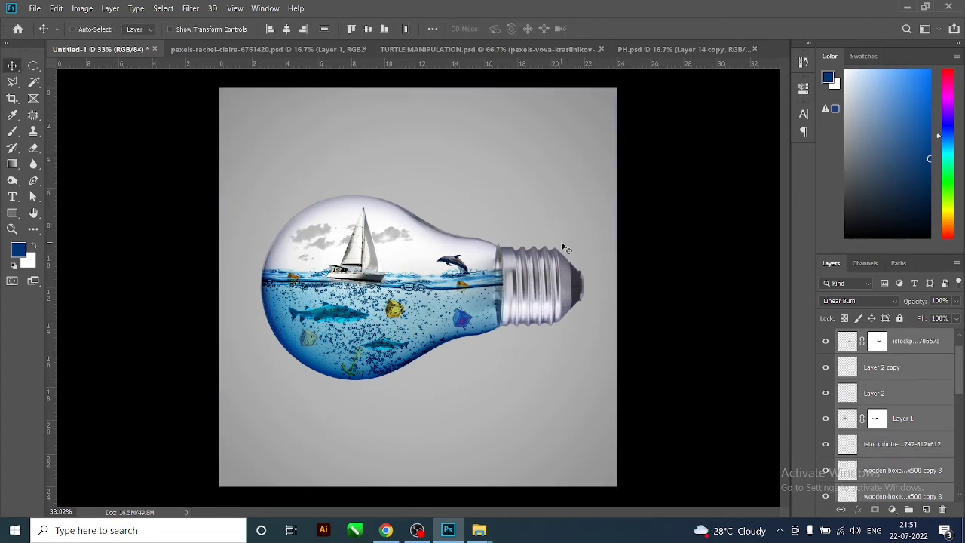
Enlarge the bulb layer with its sea, sailboat and dolphin to about 109%.
{"action": "key", "text": "ctrl+t"}
{"action": "key", "text": "alt+shift"}
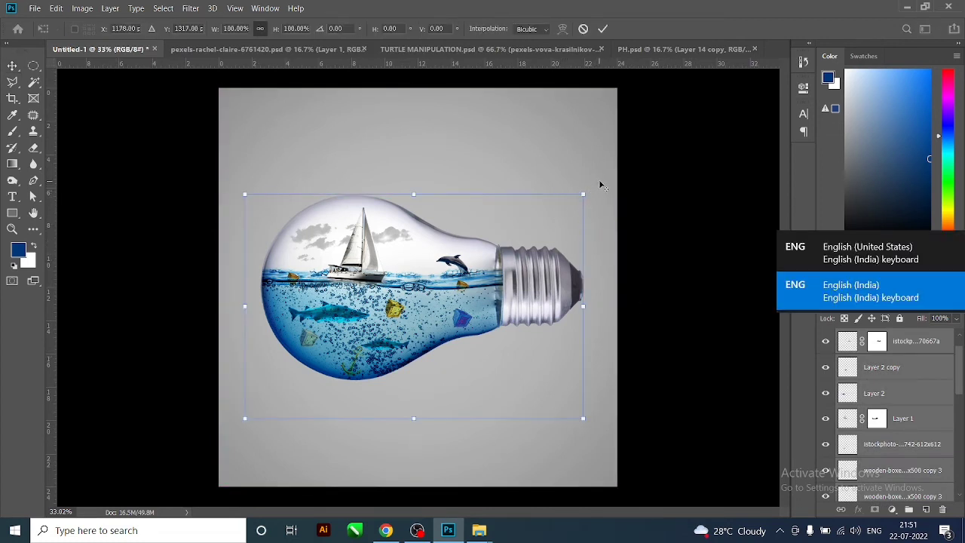
{"action": "left_click_drag", "start_coordinate": [583, 194], "coordinate": [597, 184]}
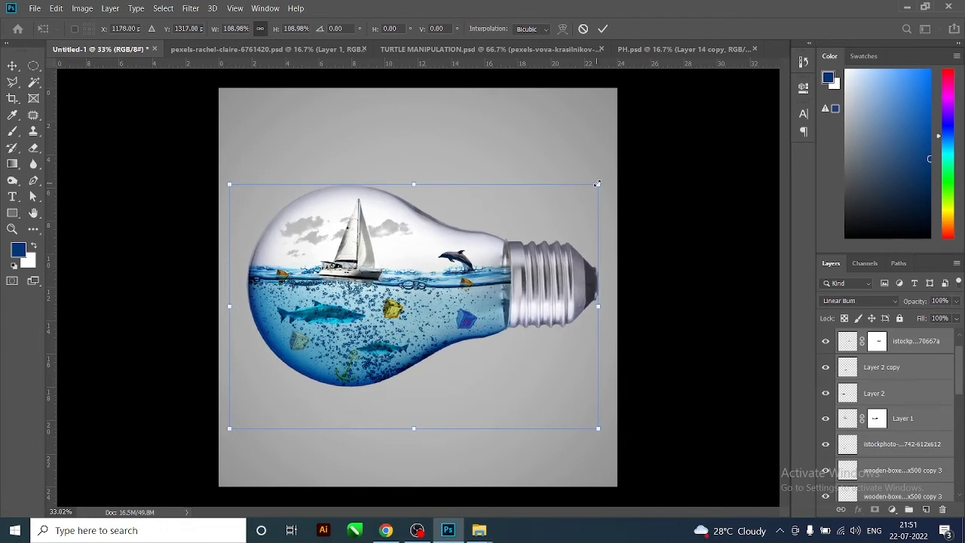
{"action": "scroll", "coordinate": [441, 300], "scroll_direction": "down", "scroll_amount": 2}
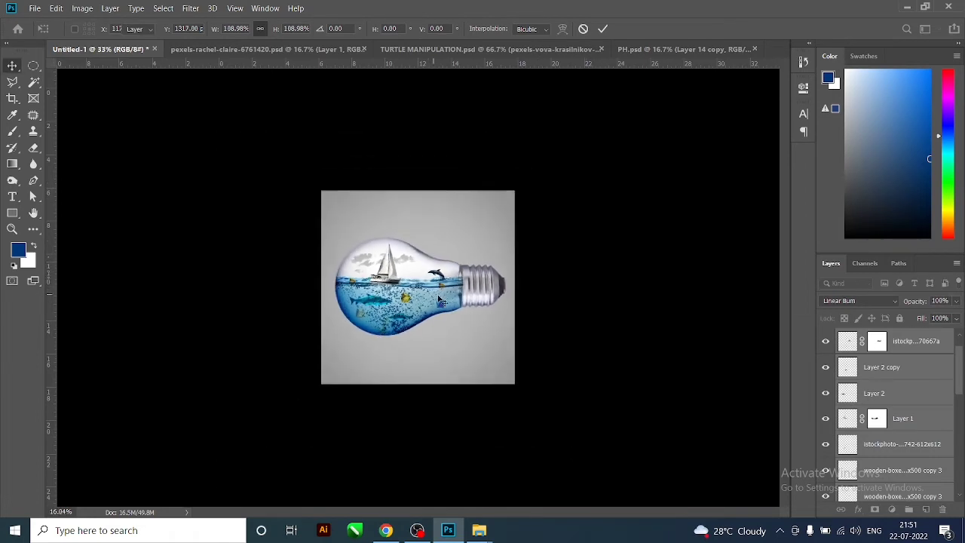
{"action": "key", "text": "Return"}
{"action": "scroll", "coordinate": [441, 299], "scroll_direction": "down", "scroll_amount": 1}
{"action": "scroll", "coordinate": [422, 317], "scroll_direction": "up", "scroll_amount": 1}
{"action": "scroll", "coordinate": [411, 324], "scroll_direction": "up", "scroll_amount": 2}
{"action": "scroll", "coordinate": [403, 324], "scroll_direction": "up", "scroll_amount": 2}
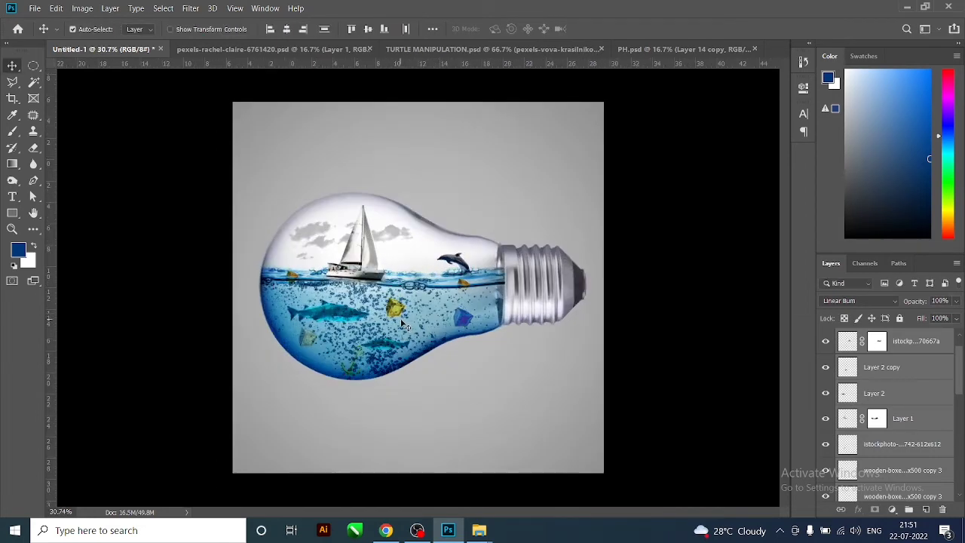
{"action": "scroll", "coordinate": [403, 324], "scroll_direction": "up", "scroll_amount": 1}
{"action": "scroll", "coordinate": [569, 332], "scroll_direction": "down", "scroll_amount": 2}
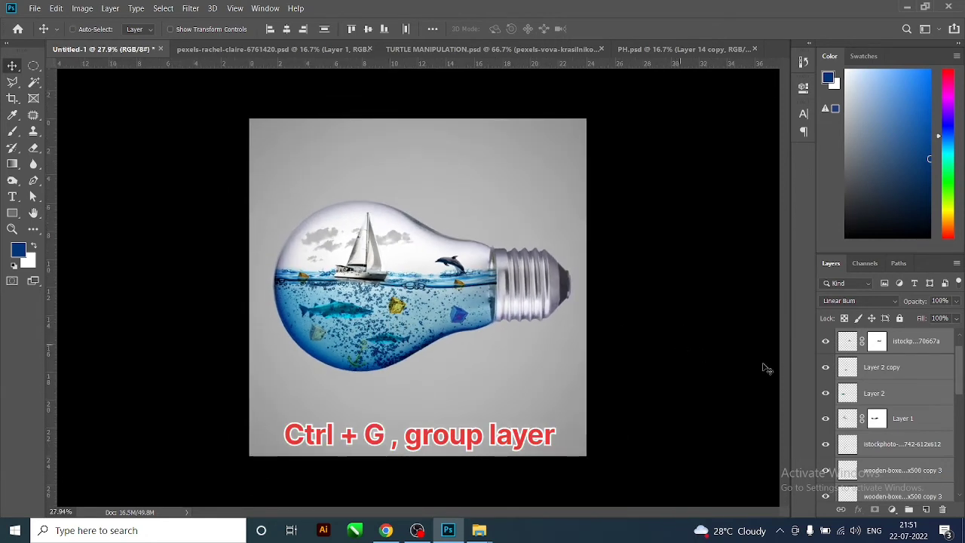
Group the bulb layers and set Hue/Saturation to Hue +5, Saturation +54, Lightness 0.
{"action": "key", "text": "ctrl+g"}
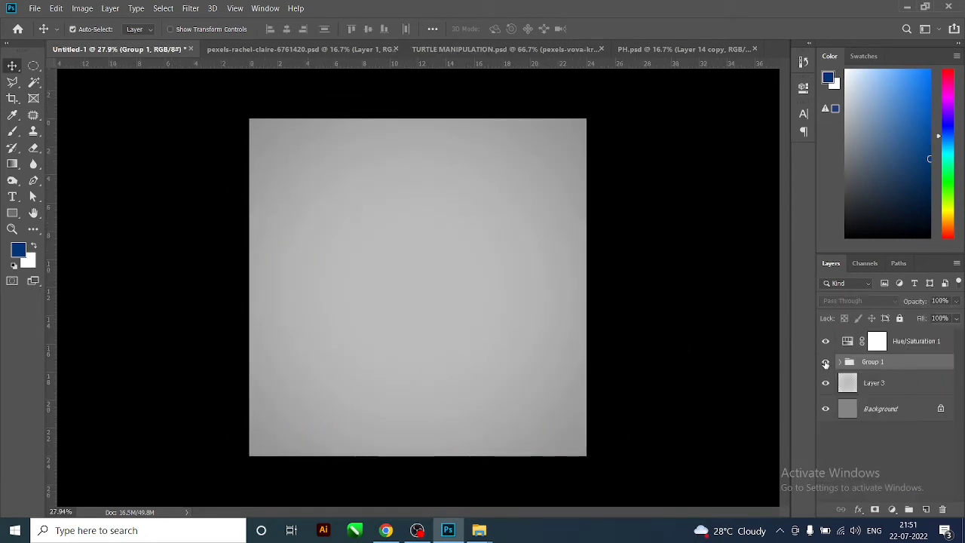
{"action": "left_click", "coordinate": [824, 362]}
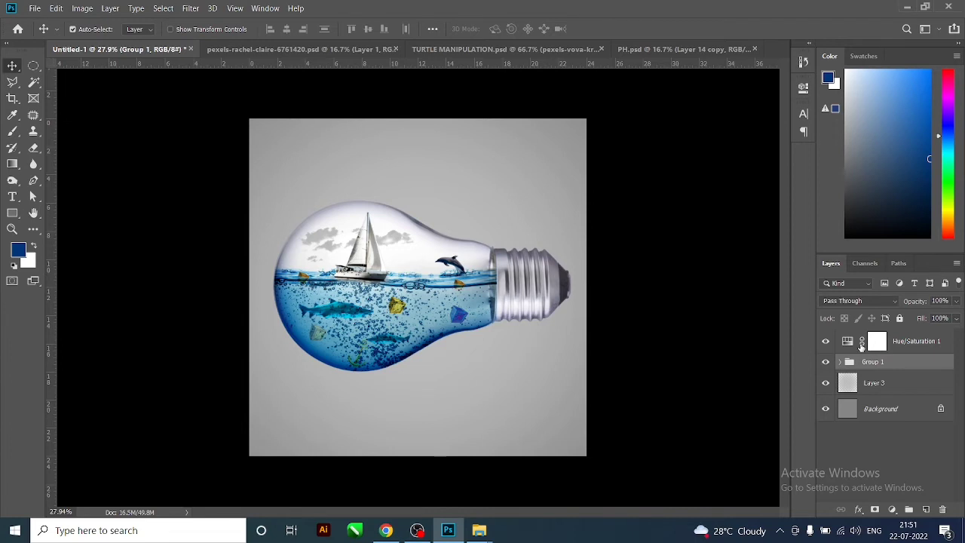
{"action": "double_click", "coordinate": [847, 341]}
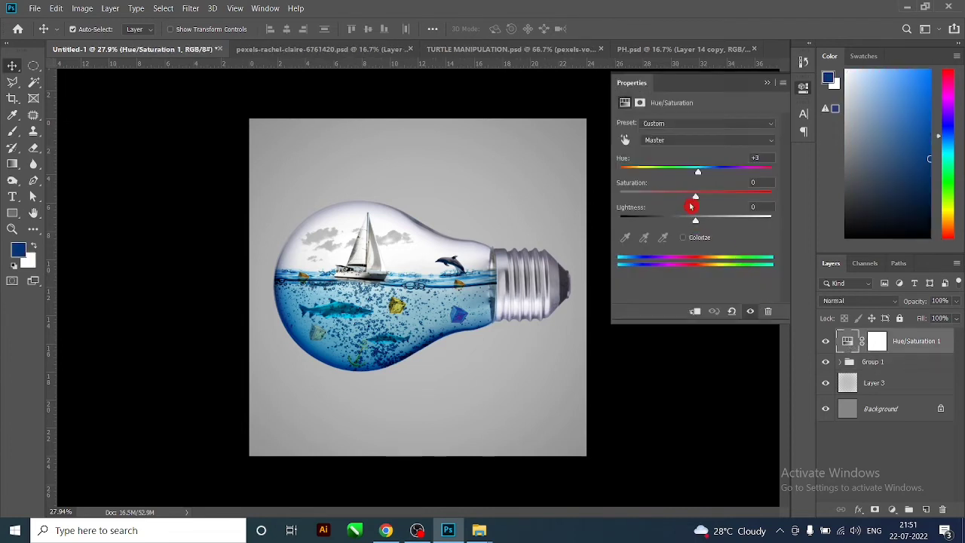
{"action": "mouse_move", "coordinate": [698, 200]}
{"action": "left_mouse_down"}
{"action": "mouse_move", "coordinate": [659, 202]}
{"action": "mouse_move", "coordinate": [727, 204]}
{"action": "left_mouse_up"}
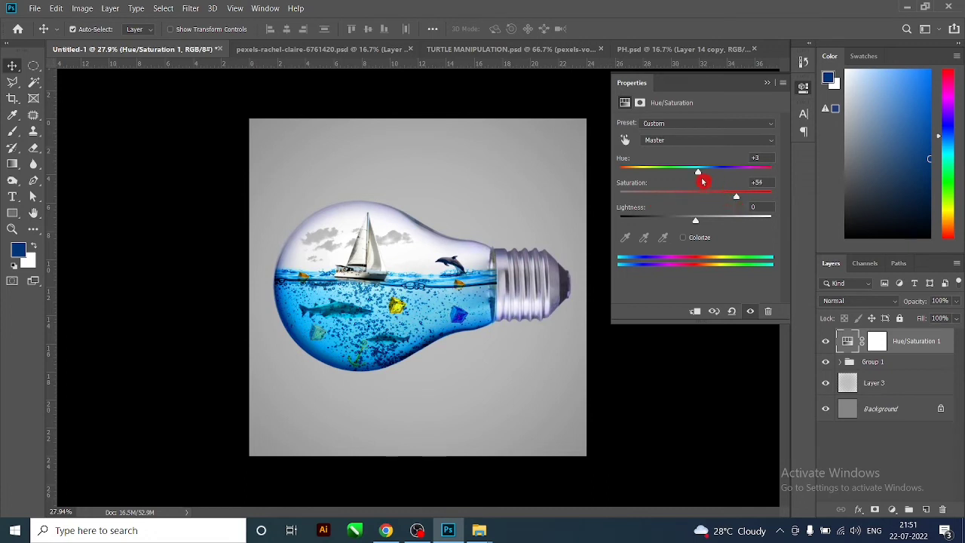
{"action": "mouse_move", "coordinate": [703, 175]}
{"action": "left_mouse_down"}
{"action": "mouse_move", "coordinate": [711, 172]}
{"action": "mouse_move", "coordinate": [697, 178]}
{"action": "left_mouse_up"}
{"action": "mouse_move", "coordinate": [696, 222]}
{"action": "left_mouse_down"}
{"action": "mouse_move", "coordinate": [678, 221]}
{"action": "mouse_move", "coordinate": [715, 222]}
{"action": "mouse_move", "coordinate": [687, 223]}
{"action": "left_mouse_up"}
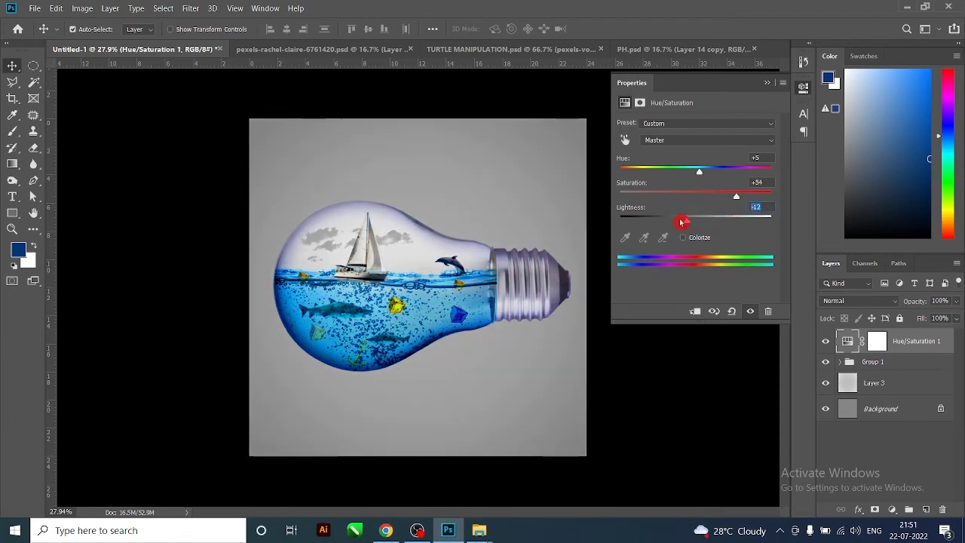
{"action": "type", "text": "0"}
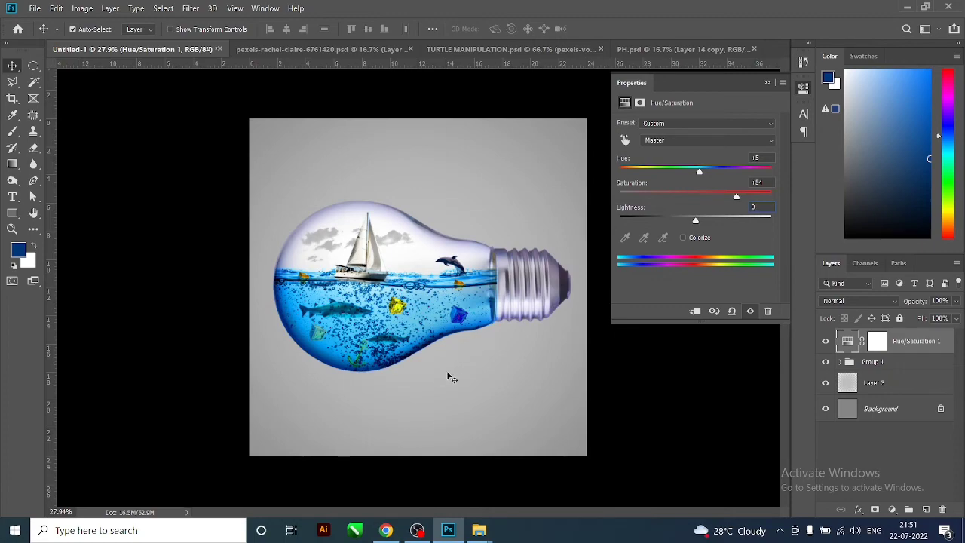
Select Layer 3 beneath the group in the Layers panel.
{"action": "left_click", "coordinate": [451, 370]}
{"action": "scroll", "coordinate": [404, 287], "scroll_direction": "up", "scroll_amount": 3}
{"action": "scroll", "coordinate": [404, 287], "scroll_direction": "up", "scroll_amount": 1}
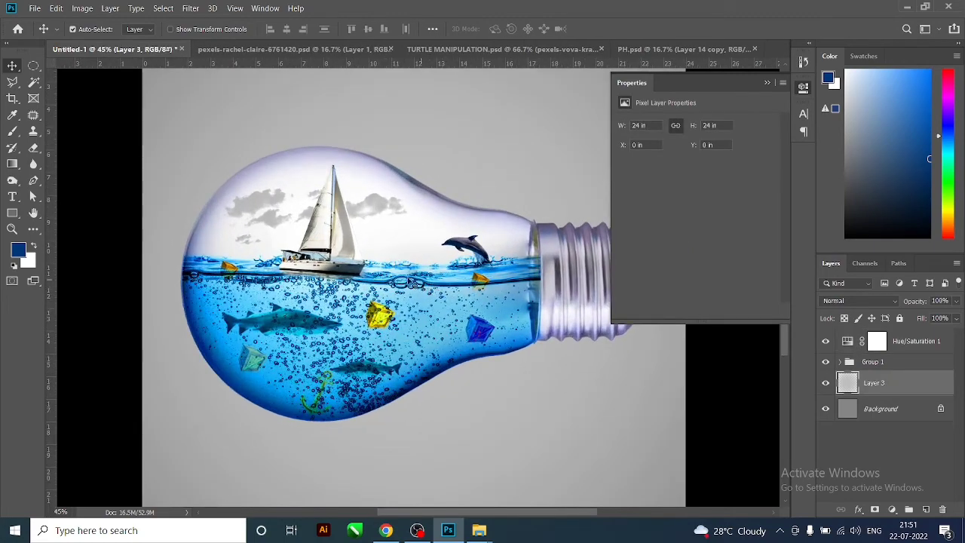
{"action": "scroll", "coordinate": [404, 287], "scroll_direction": "up", "scroll_amount": 2}
{"action": "scroll", "coordinate": [307, 282], "scroll_direction": "up", "scroll_amount": 2}
{"action": "scroll", "coordinate": [306, 282], "scroll_direction": "down", "scroll_amount": 3}
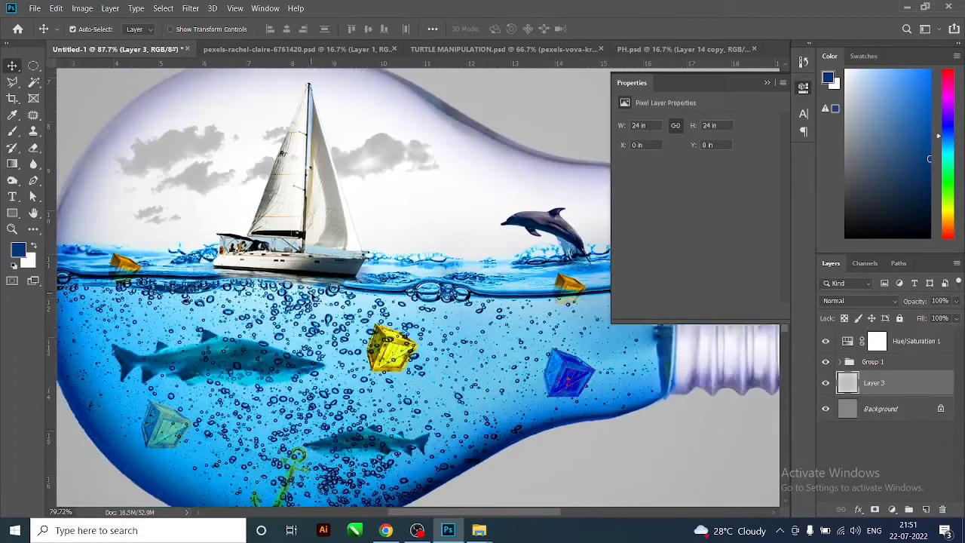
{"action": "scroll", "coordinate": [316, 309], "scroll_direction": "down", "scroll_amount": 2}
{"action": "scroll", "coordinate": [324, 331], "scroll_direction": "down", "scroll_amount": 1}
{"action": "scroll", "coordinate": [330, 343], "scroll_direction": "down", "scroll_amount": 1}
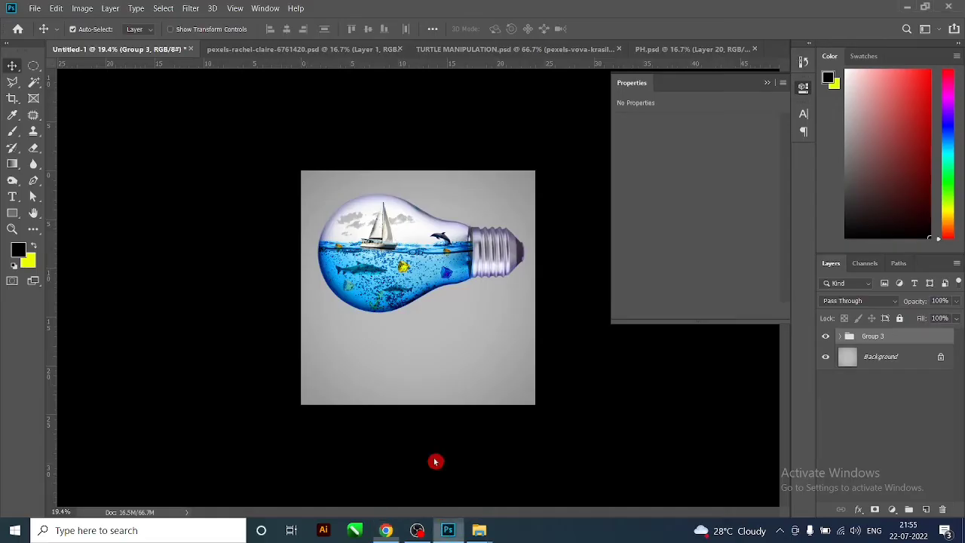
Place the grass image into the composition and move its layer beneath Group 3.
{"action": "left_click_drag", "start_coordinate": [424, 502], "coordinate": [434, 289]}
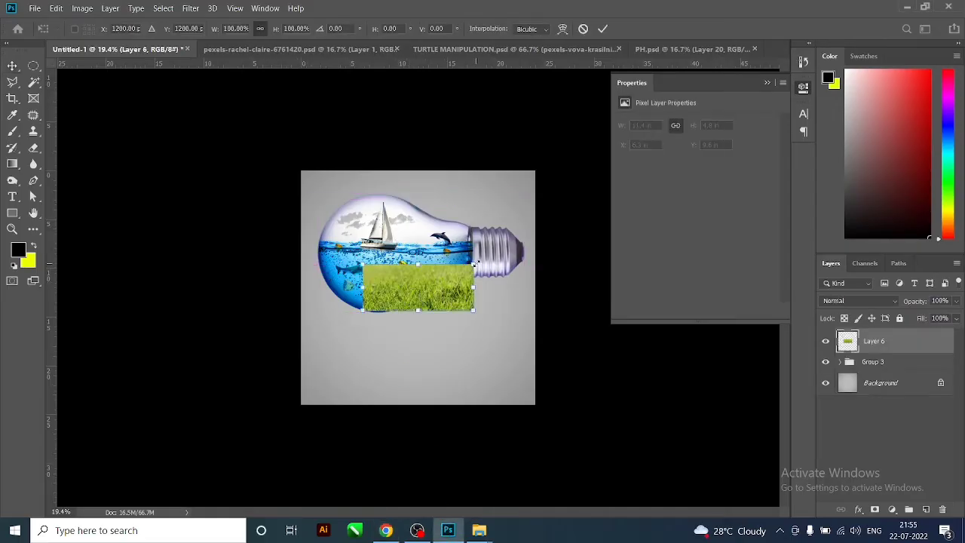
{"action": "left_click_drag", "start_coordinate": [569, 204], "coordinate": [598, 185]}
{"action": "left_click_drag", "start_coordinate": [518, 261], "coordinate": [518, 302]}
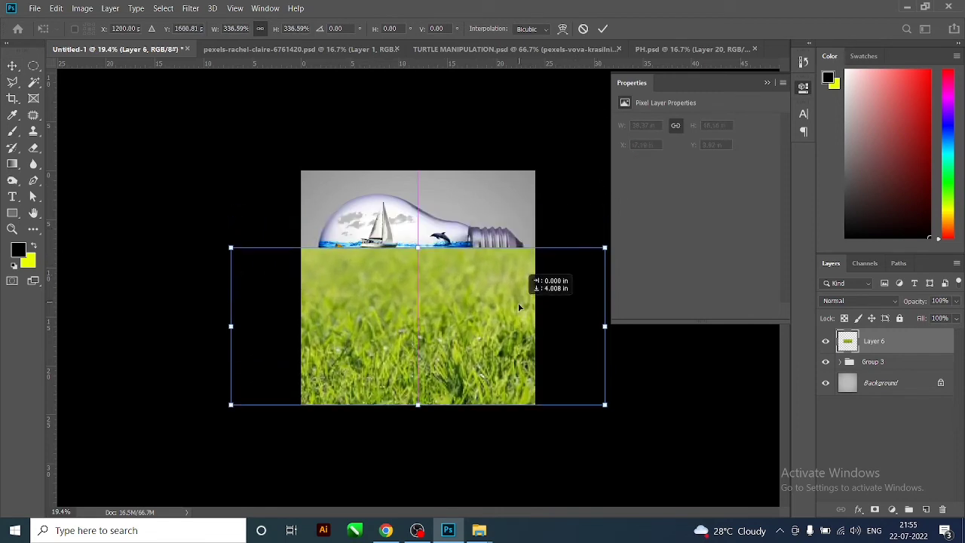
{"action": "key", "text": "Return"}
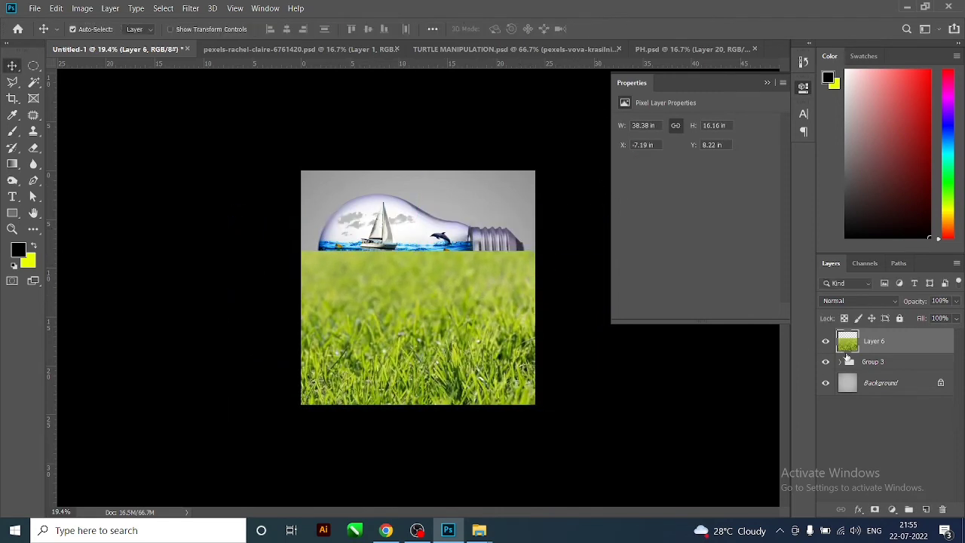
{"action": "left_click_drag", "start_coordinate": [871, 346], "coordinate": [871, 371]}
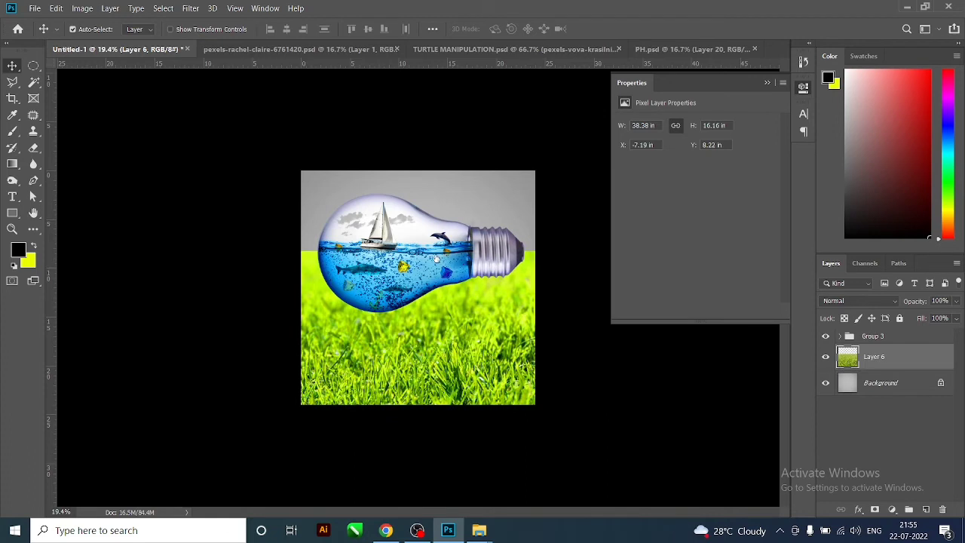
Scale the grass to about 156% so it covers the whole canvas.
{"action": "key", "text": "ctrl+t"}
{"action": "left_click_drag", "start_coordinate": [474, 252], "coordinate": [473, 268]}
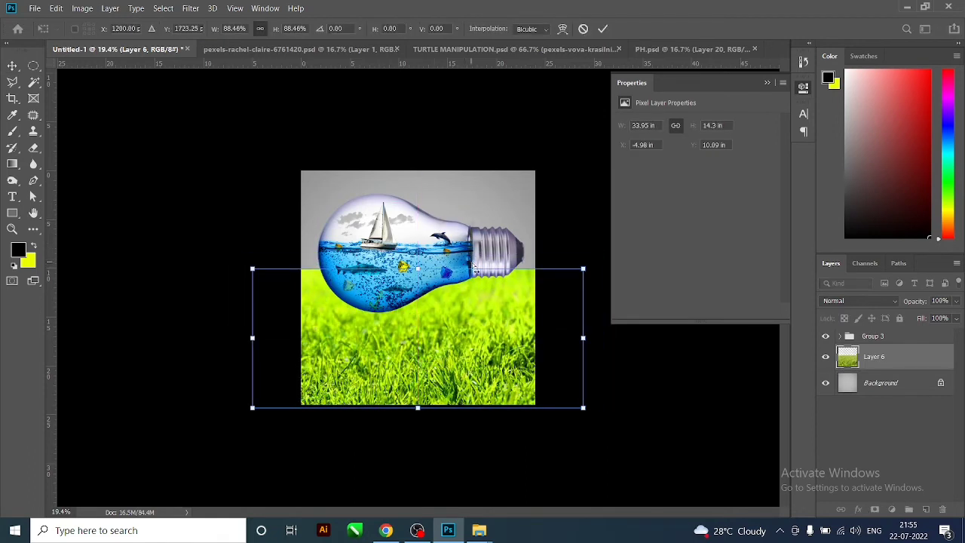
{"action": "key", "text": "ctrl+z"}
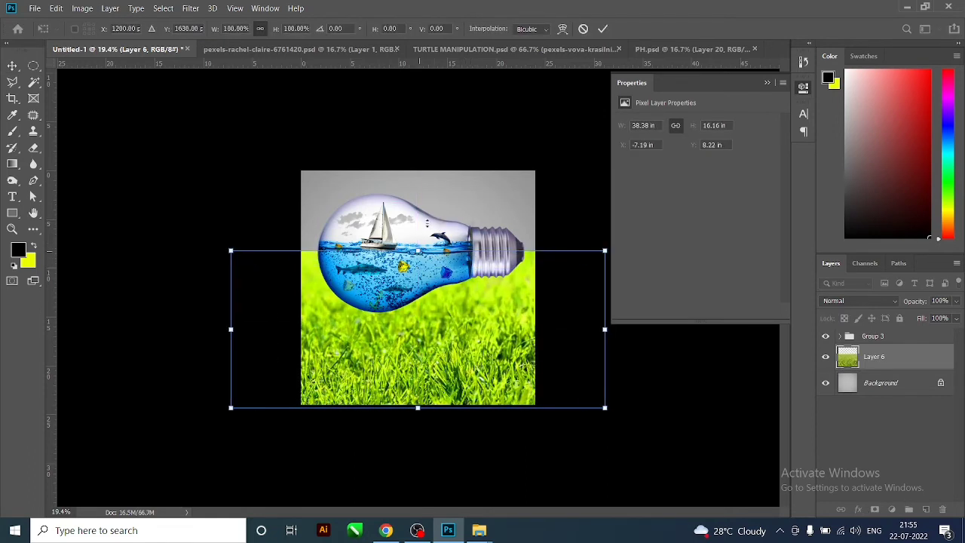
{"action": "left_click_drag", "start_coordinate": [432, 251], "coordinate": [432, 173]}
{"action": "key", "text": "ctrl+z"}
{"action": "left_click_drag", "start_coordinate": [605, 249], "coordinate": [710, 206]}
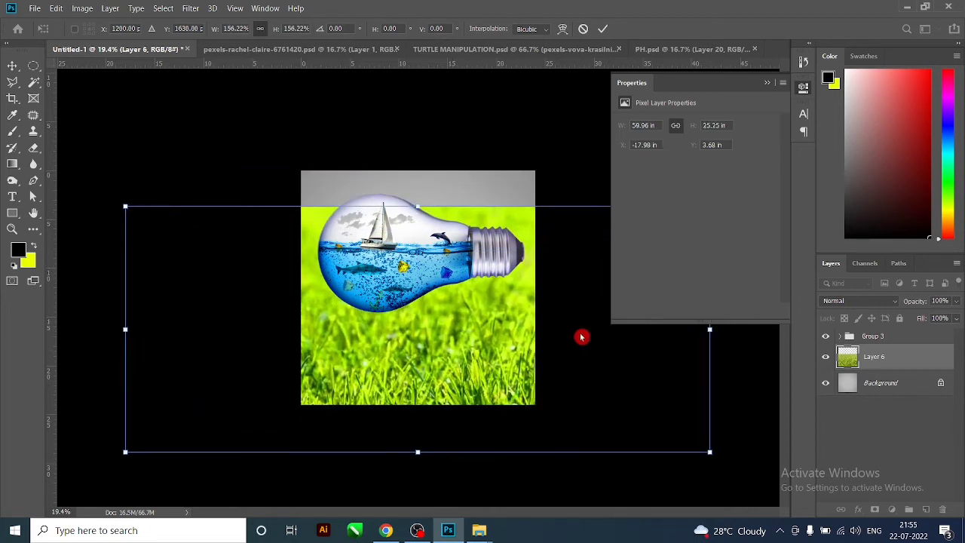
{"action": "left_click_drag", "start_coordinate": [581, 337], "coordinate": [562, 303]}
{"action": "key", "text": "Return"}
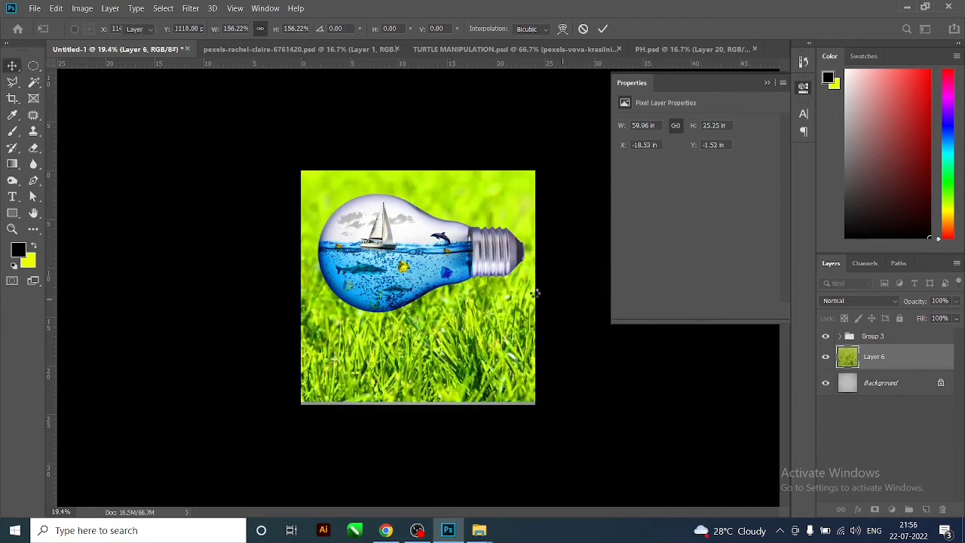
Move the Group 3 bulb down so it rests on the grass.
{"action": "left_click", "coordinate": [874, 337]}
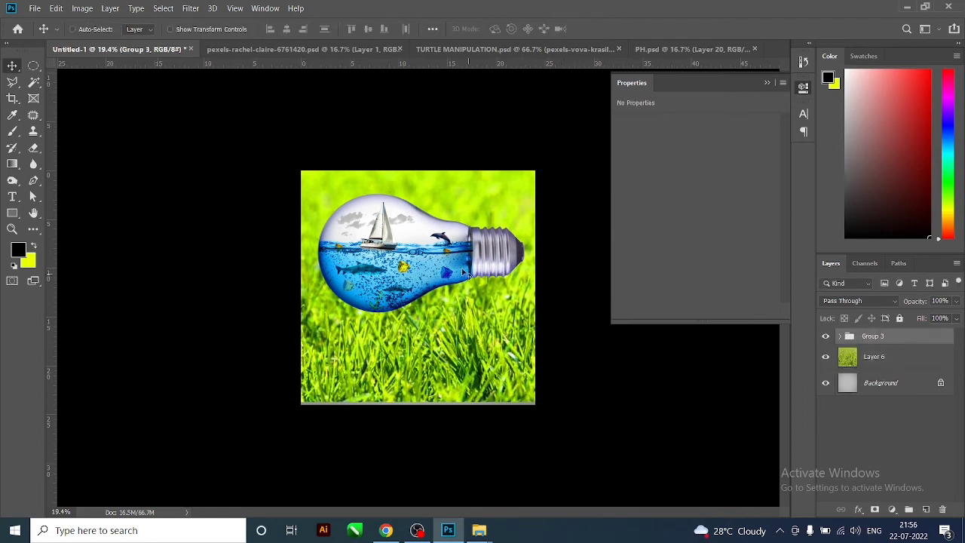
{"action": "key", "text": "ctrl+t"}
{"action": "left_click_drag", "start_coordinate": [465, 274], "coordinate": [465, 320]}
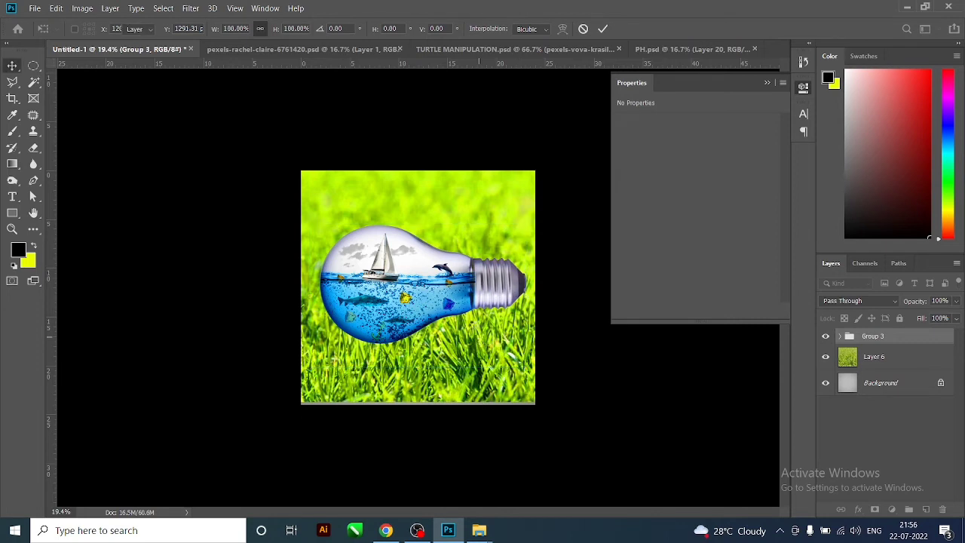
{"action": "key", "text": "Return"}
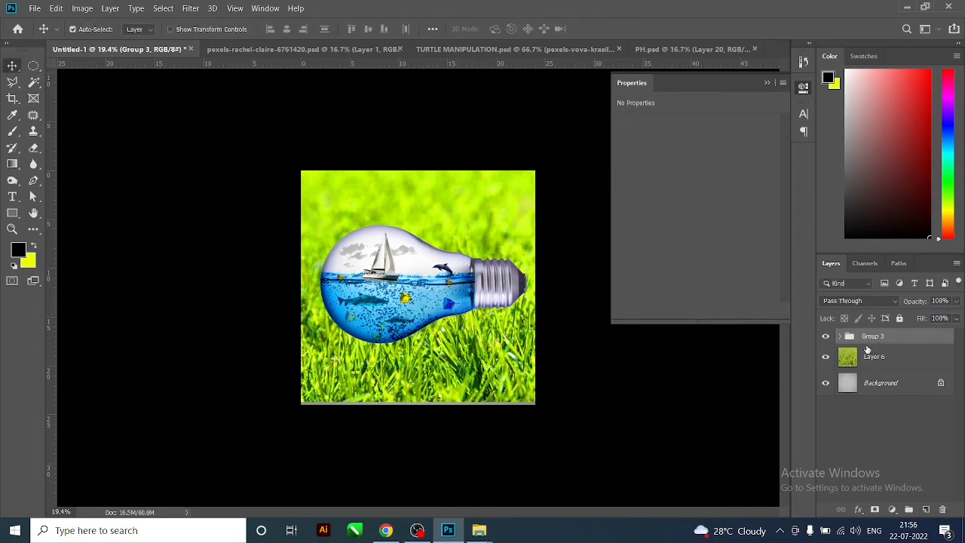
Add Layer 7 and paint a soft black shadow under the bulb with a soft round brush.
{"action": "key", "text": "ctrl+shift+n"}
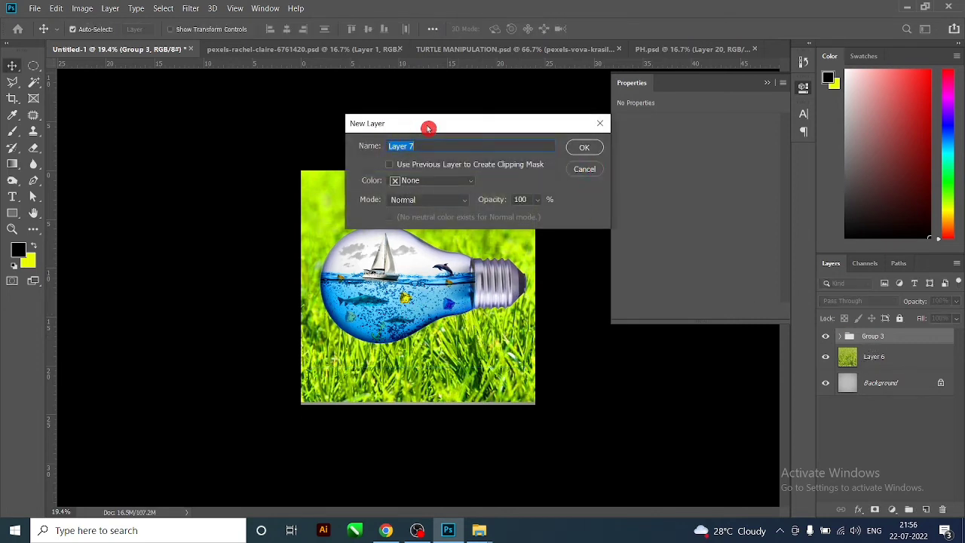
{"action": "left_click", "coordinate": [584, 148]}
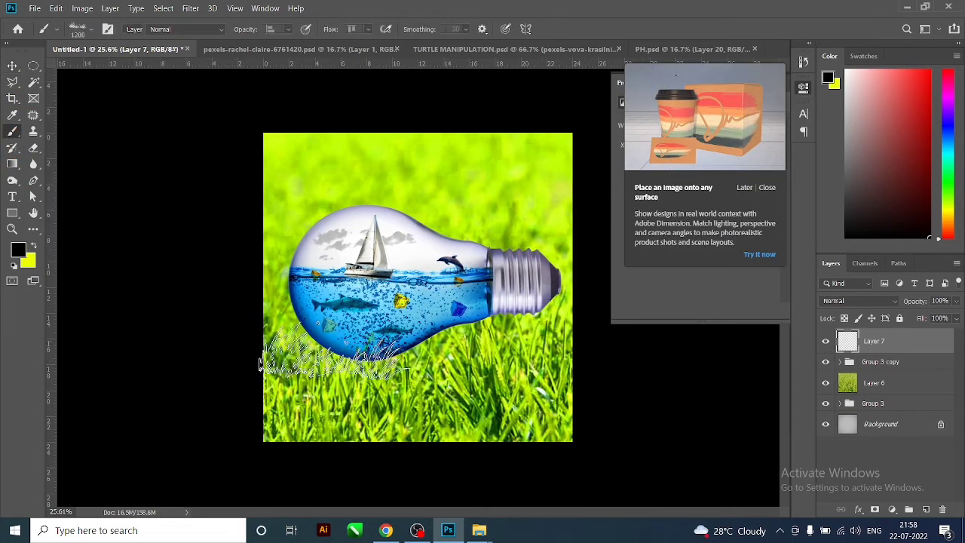
{"action": "left_click", "coordinate": [91, 29]}
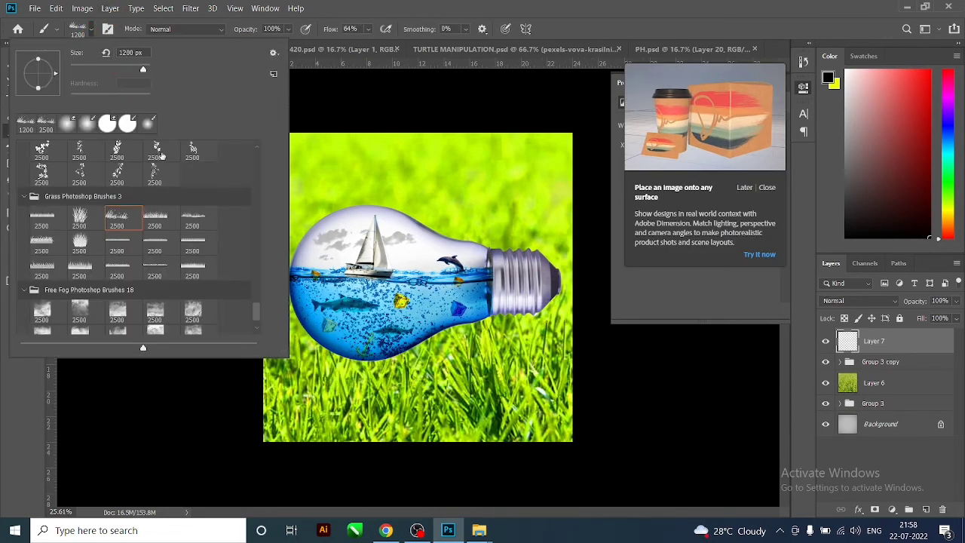
{"action": "left_click", "coordinate": [87, 122]}
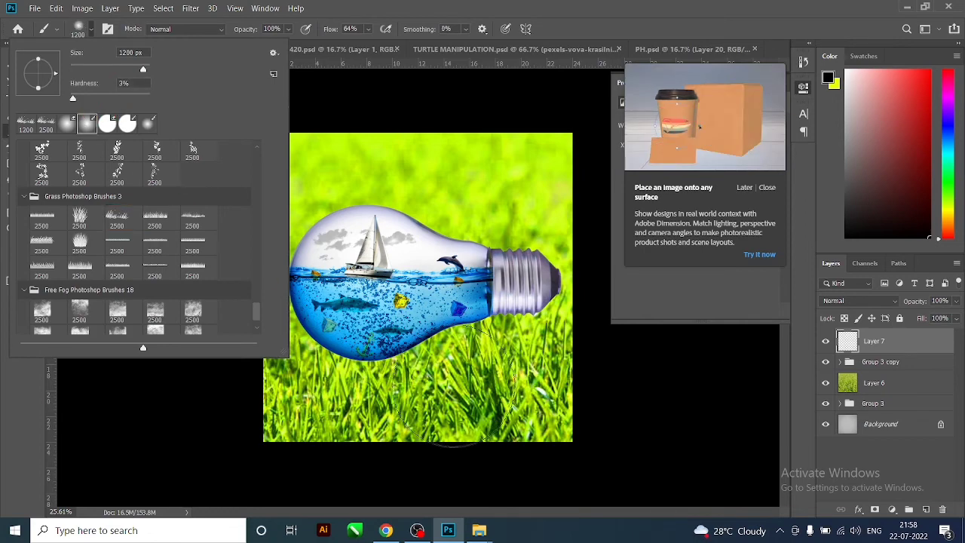
{"action": "left_click", "coordinate": [645, 409]}
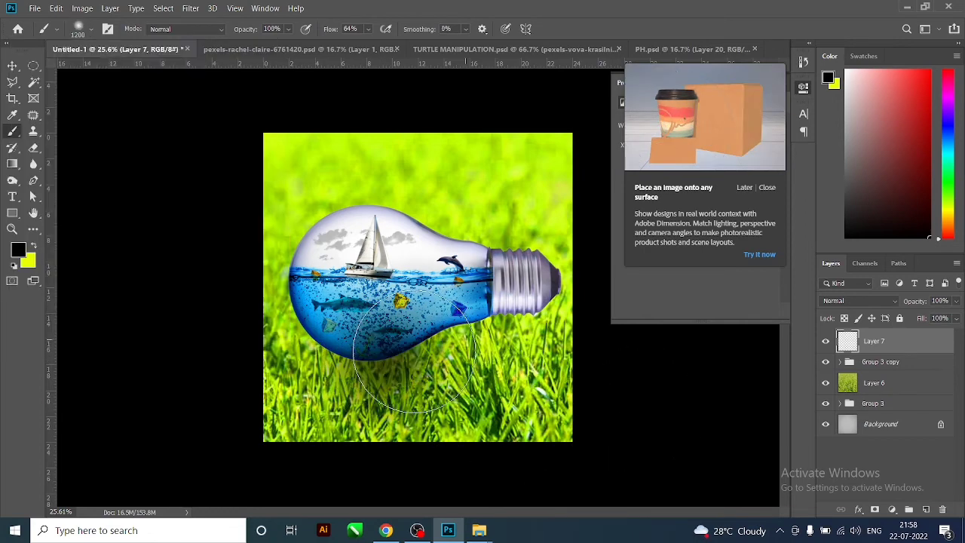
{"action": "left_click_drag", "start_coordinate": [388, 361], "coordinate": [447, 343]}
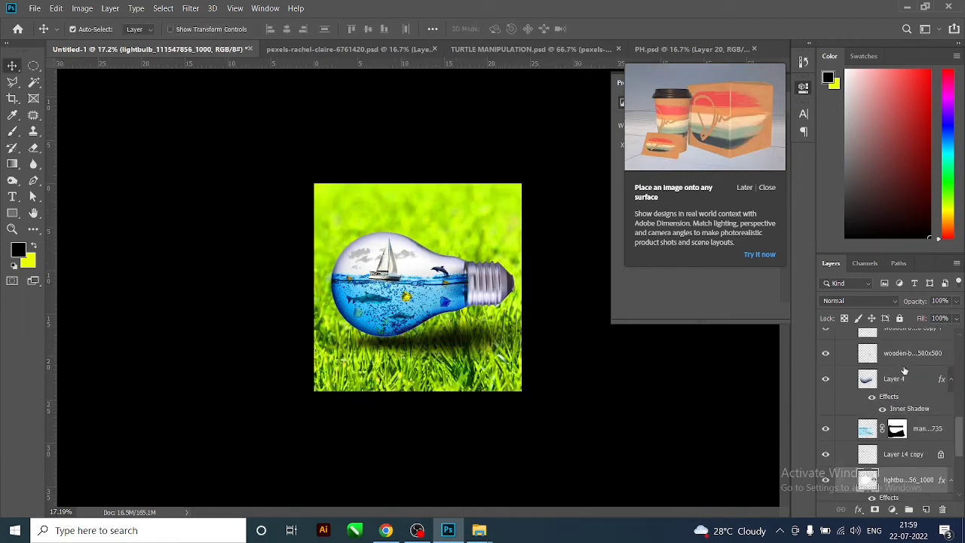
Rotate the Group 3 copy bulb about 13.7° and lower it slightly on the grass.
{"action": "scroll", "coordinate": [910, 352], "scroll_direction": "up", "scroll_amount": 3}
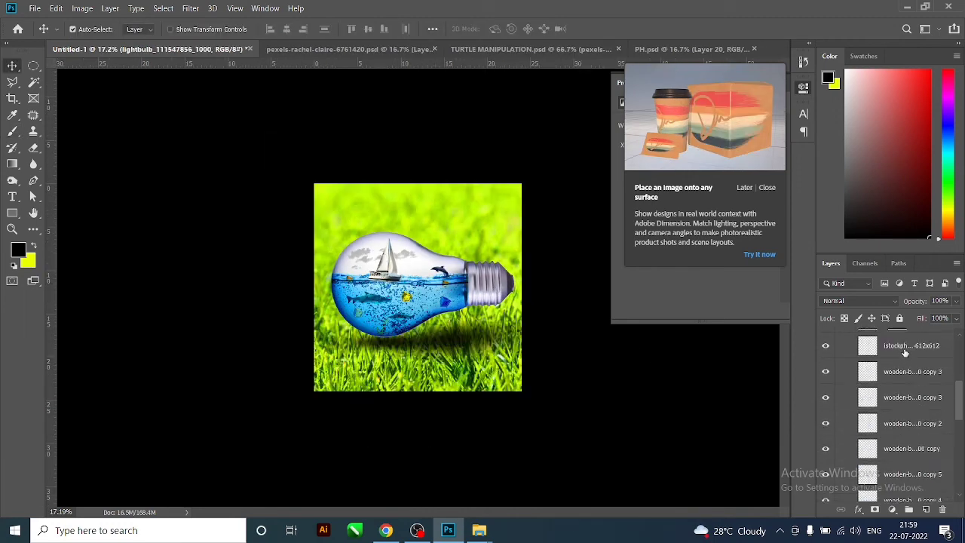
{"action": "scroll", "coordinate": [910, 351], "scroll_direction": "up", "scroll_amount": 1}
{"action": "left_click", "coordinate": [838, 340]}
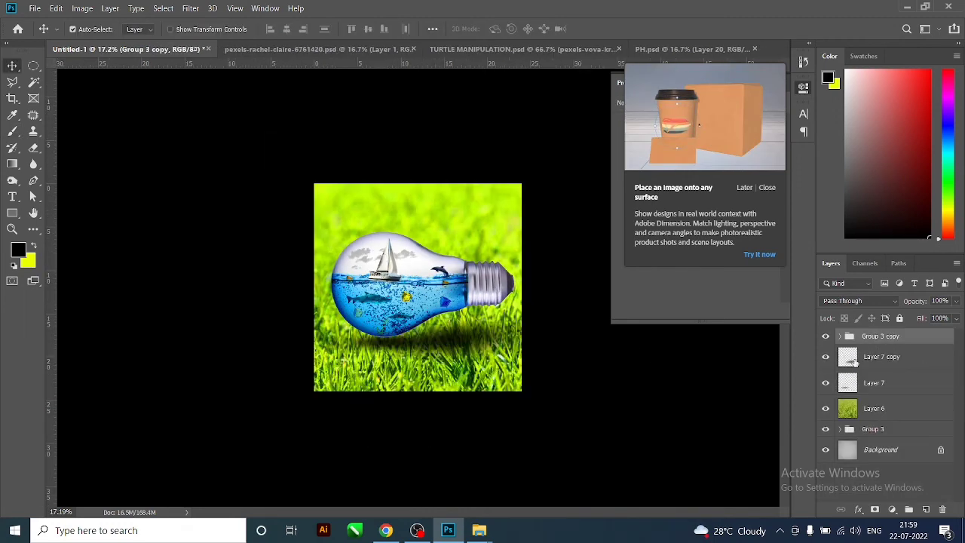
{"action": "key", "text": "ctrl"}
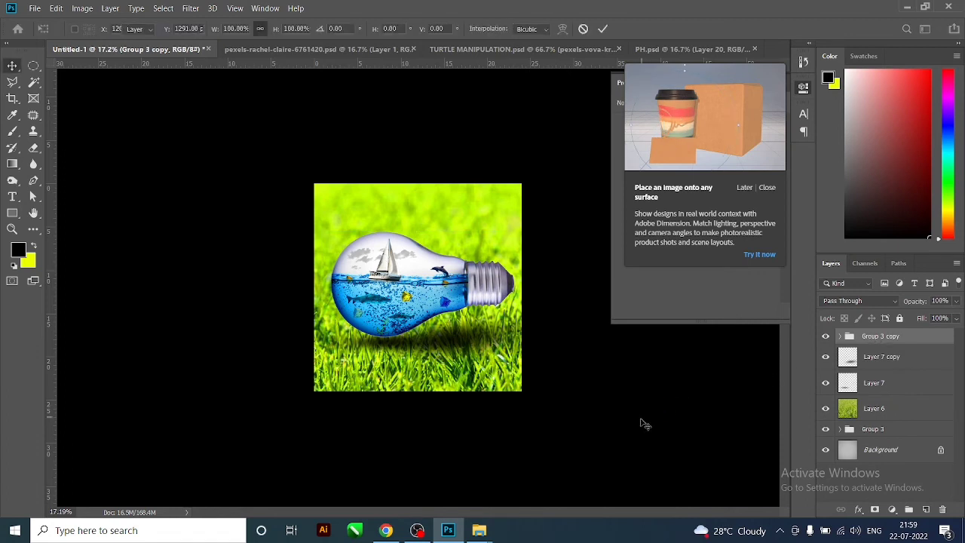
{"action": "key", "text": "ctrl+t"}
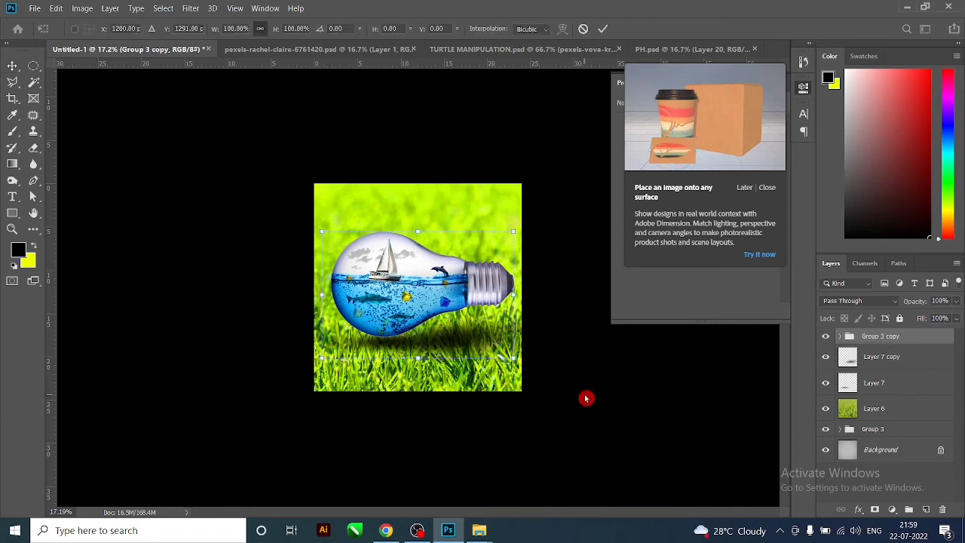
{"action": "key", "text": "Return"}
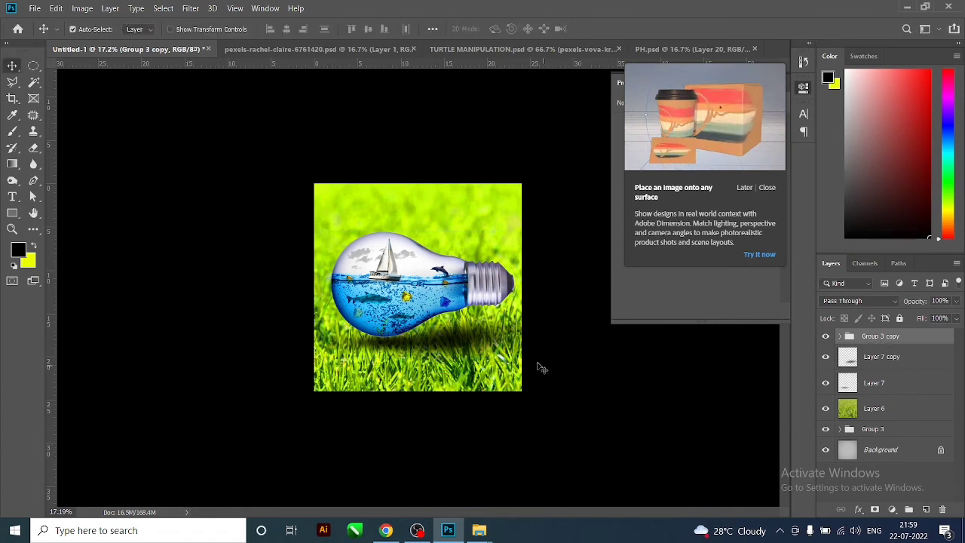
{"action": "key", "text": "ctrl+t"}
{"action": "left_click_drag", "start_coordinate": [546, 371], "coordinate": [541, 394]}
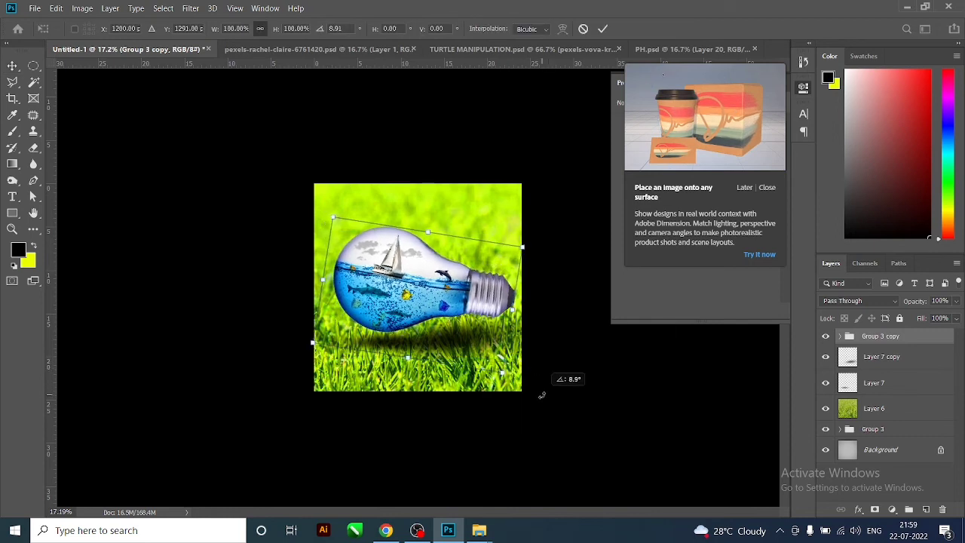
{"action": "left_click_drag", "start_coordinate": [483, 341], "coordinate": [481, 350]}
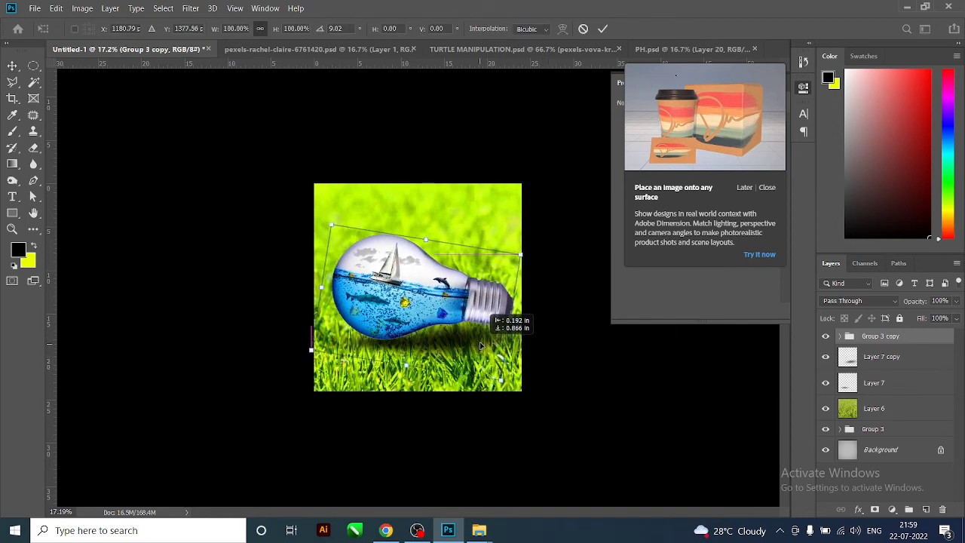
{"action": "left_click_drag", "start_coordinate": [554, 361], "coordinate": [556, 373]}
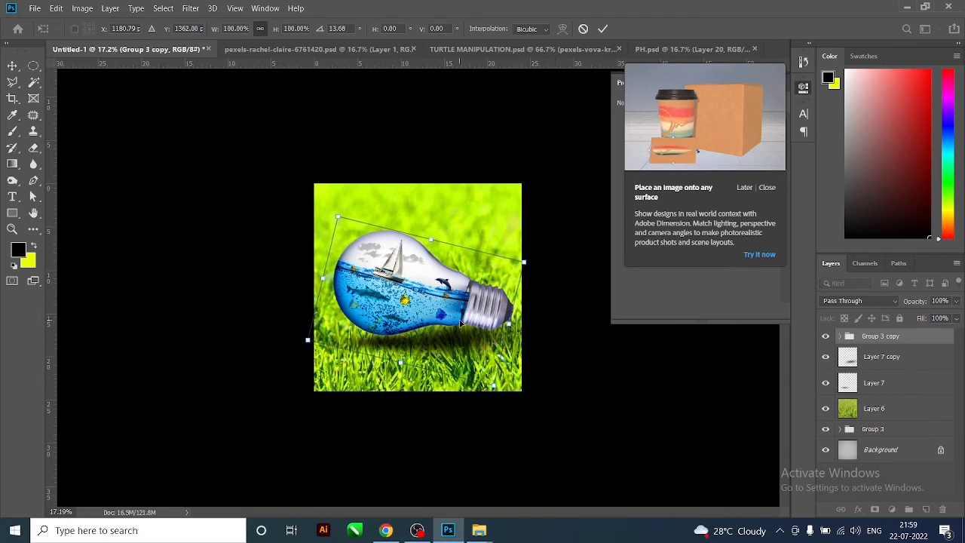
{"action": "key", "text": "Return"}
{"action": "scroll", "coordinate": [452, 335], "scroll_direction": "up", "scroll_amount": 1}
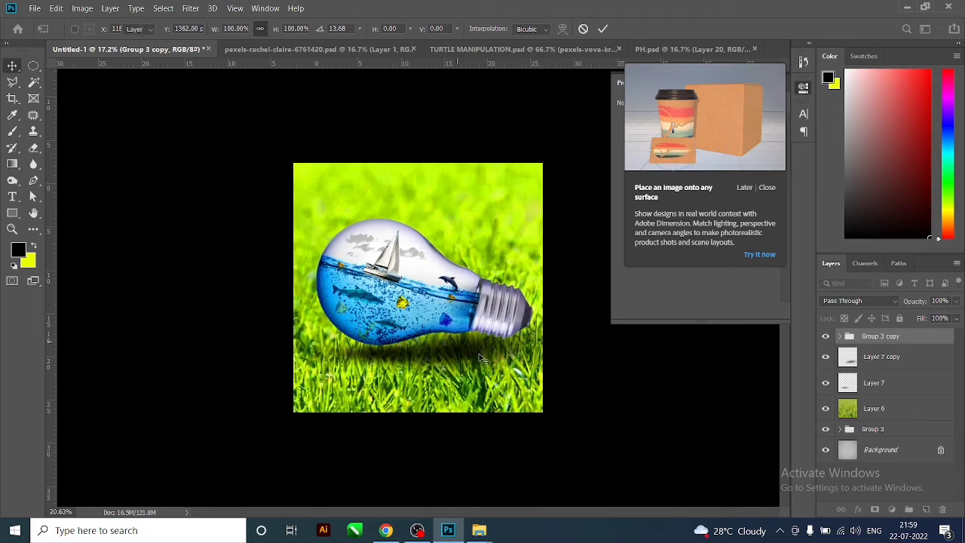
{"action": "left_click", "coordinate": [486, 369]}
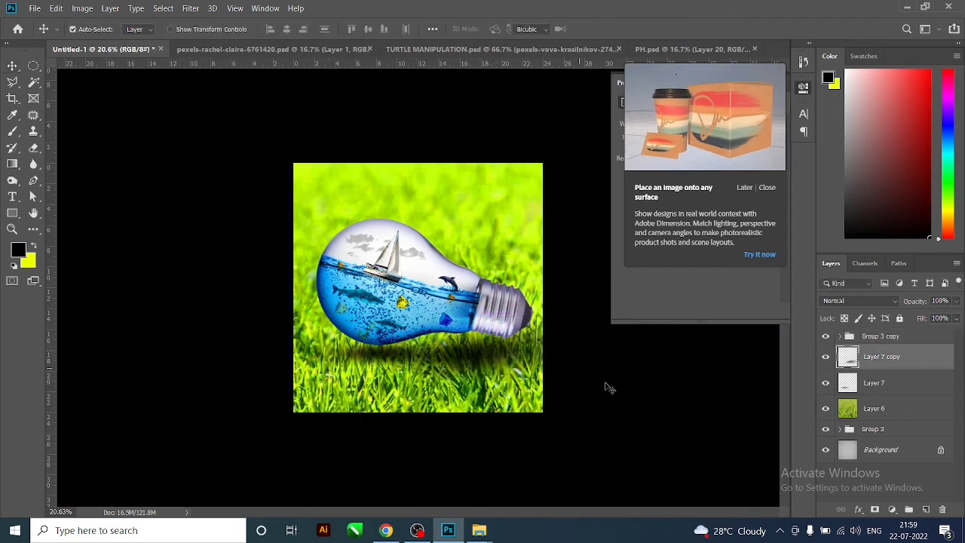
Merge the shadow copy into Layer 7 and shift the shadow under the bulb.
{"action": "key", "text": "ctrl+t"}
{"action": "key", "text": "Return"}
{"action": "key", "text": "ctrl+e"}
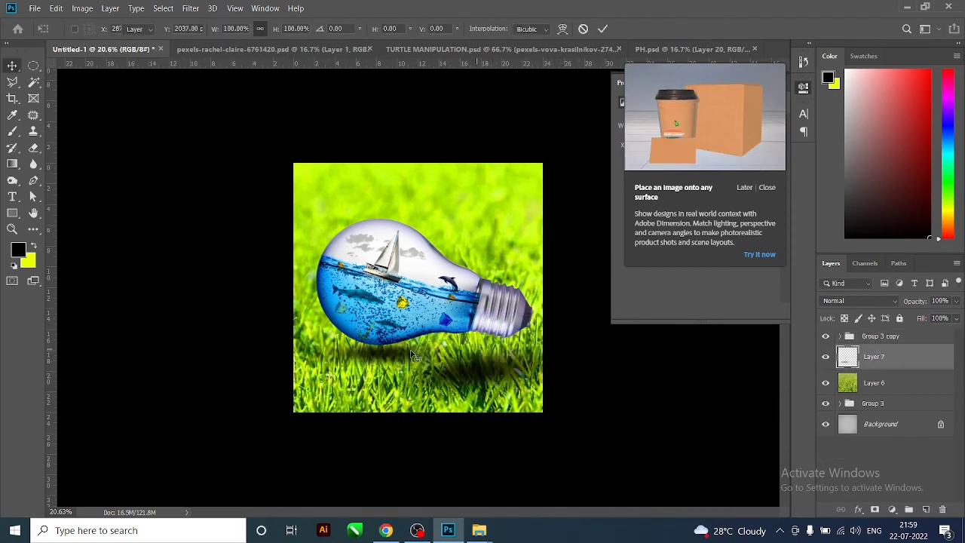
{"action": "key", "text": "ctrl+t"}
{"action": "mouse_move", "coordinate": [397, 355]}
{"action": "left_mouse_down"}
{"action": "mouse_move", "coordinate": [390, 349]}
{"action": "mouse_move", "coordinate": [504, 356]}
{"action": "left_mouse_up"}
{"action": "key", "text": "Return"}
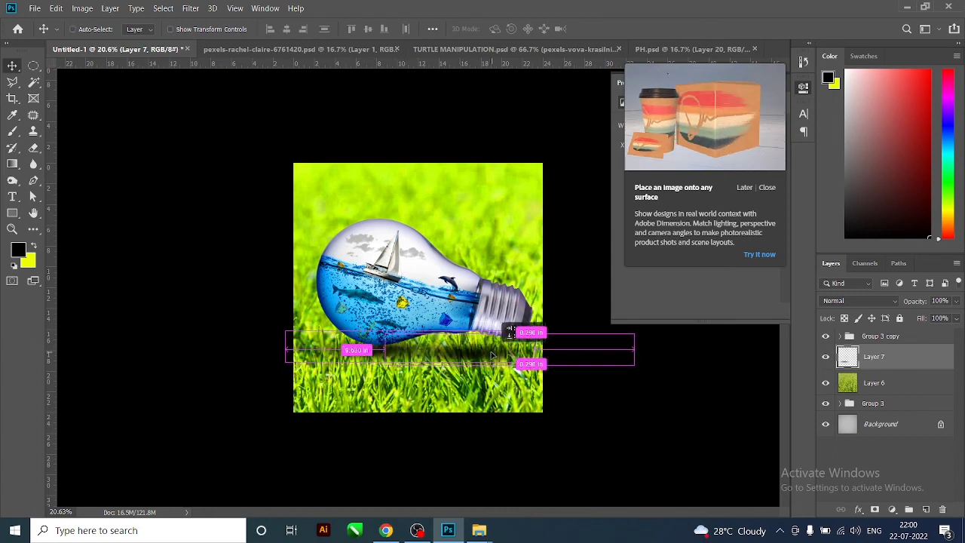
Duplicate the shadow and stretch the copy to about 126% width beneath the tilted bulb.
{"action": "key", "text": "ctrl+j"}
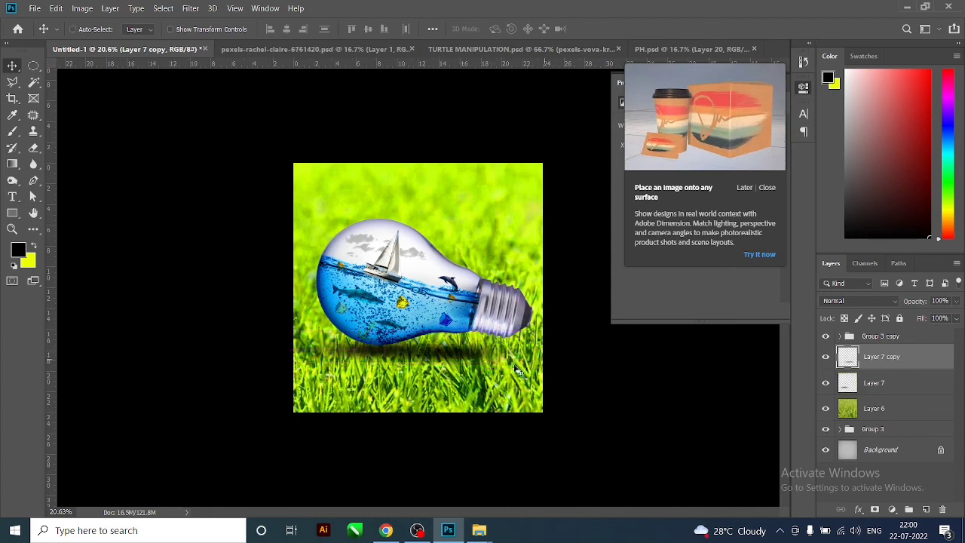
{"action": "key", "text": "ctrl+t"}
{"action": "left_click_drag", "start_coordinate": [608, 348], "coordinate": [668, 349]}
{"action": "scroll", "coordinate": [513, 353], "scroll_direction": "down", "scroll_amount": 2}
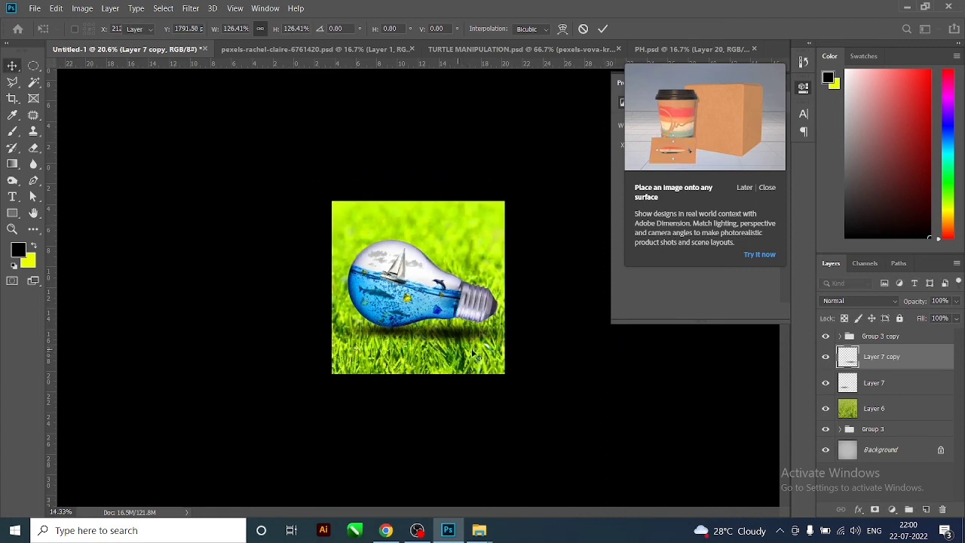
{"action": "key", "text": "Return"}
{"action": "scroll", "coordinate": [491, 354], "scroll_direction": "down", "scroll_amount": 1}
{"action": "scroll", "coordinate": [489, 351], "scroll_direction": "up", "scroll_amount": 2}
{"action": "scroll", "coordinate": [482, 341], "scroll_direction": "up", "scroll_amount": 1}
{"action": "left_click_drag", "start_coordinate": [482, 340], "coordinate": [486, 332]}
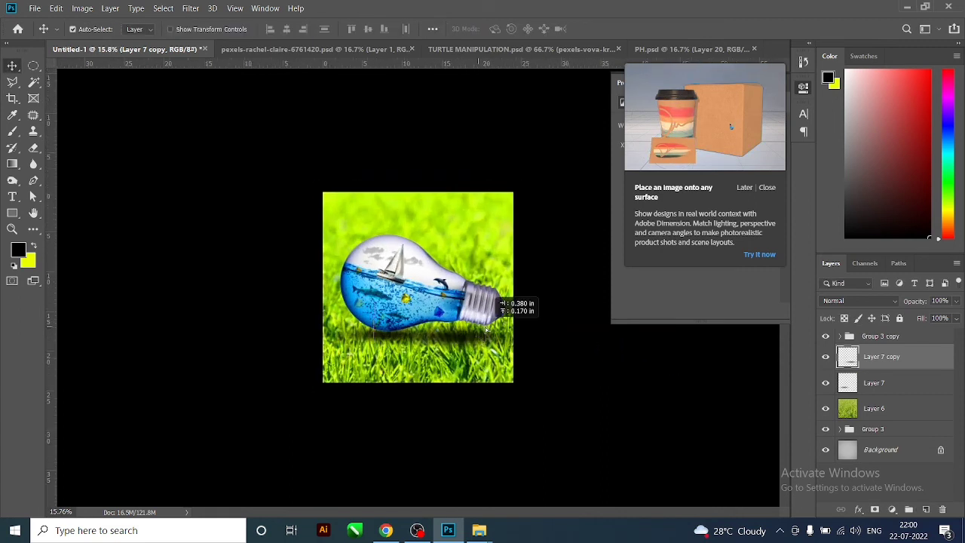
{"action": "scroll", "coordinate": [486, 332], "scroll_direction": "down", "scroll_amount": 1}
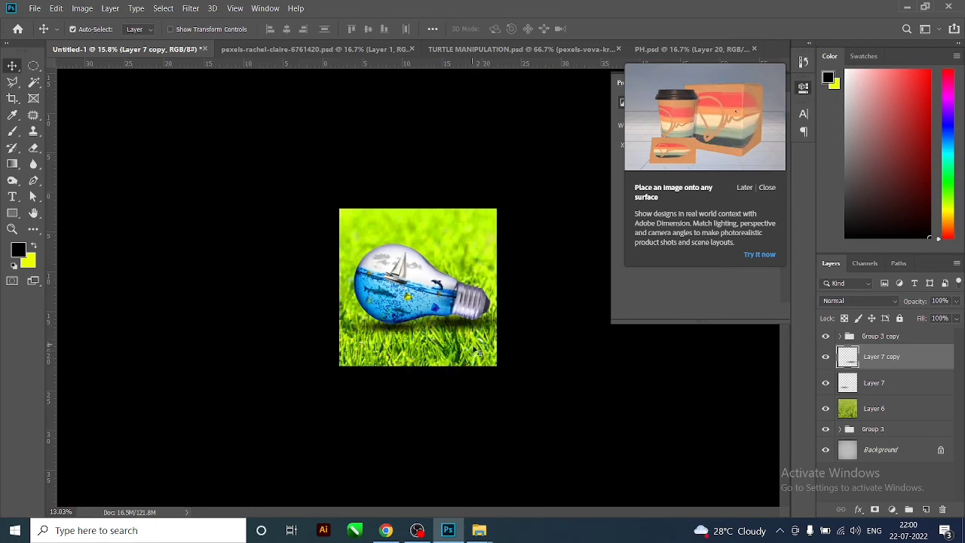
{"action": "scroll", "coordinate": [482, 346], "scroll_direction": "down", "scroll_amount": 1}
{"action": "scroll", "coordinate": [475, 339], "scroll_direction": "up", "scroll_amount": 2}
{"action": "scroll", "coordinate": [462, 312], "scroll_direction": "up", "scroll_amount": 1}
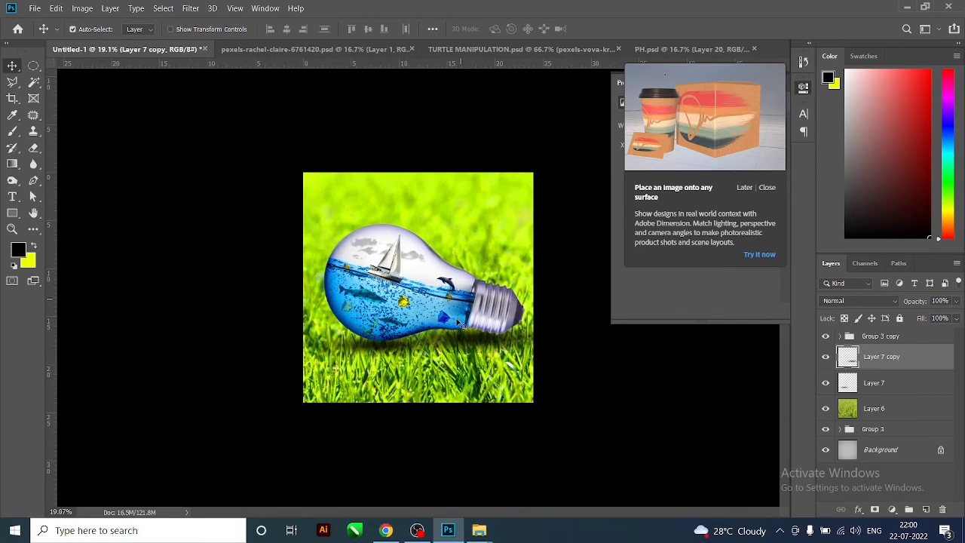
Minimize Photoshop, Chrome and File Explorer, then preview BULB MANIPULATION.jpg in Photos and close it.
{"action": "left_click", "coordinate": [907, 9]}
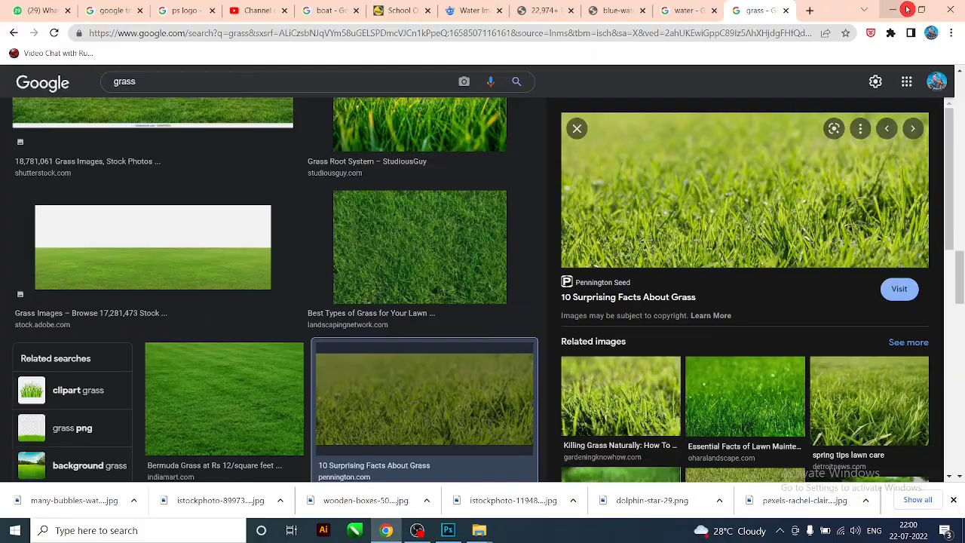
{"action": "left_click", "coordinate": [904, 10]}
{"action": "left_click", "coordinate": [878, 9]}
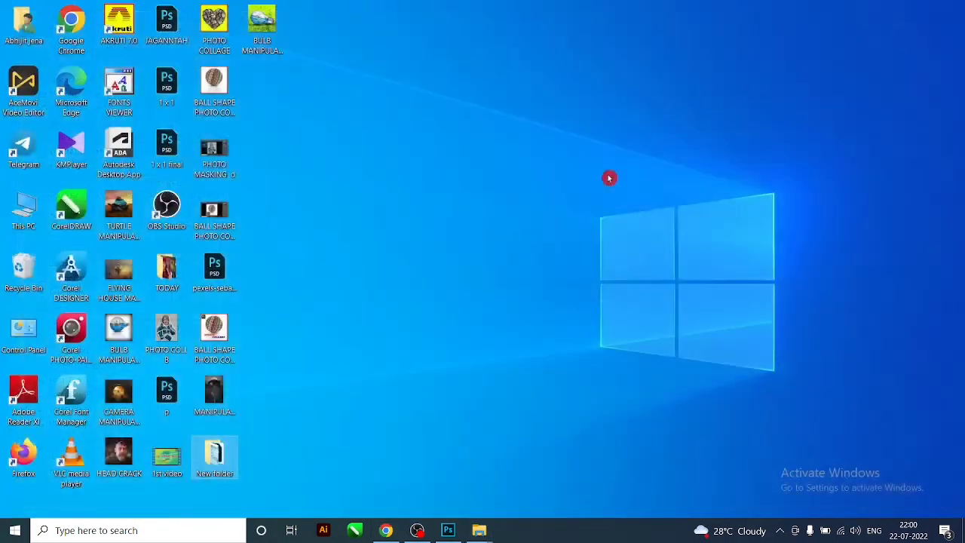
{"action": "double_click", "coordinate": [263, 44]}
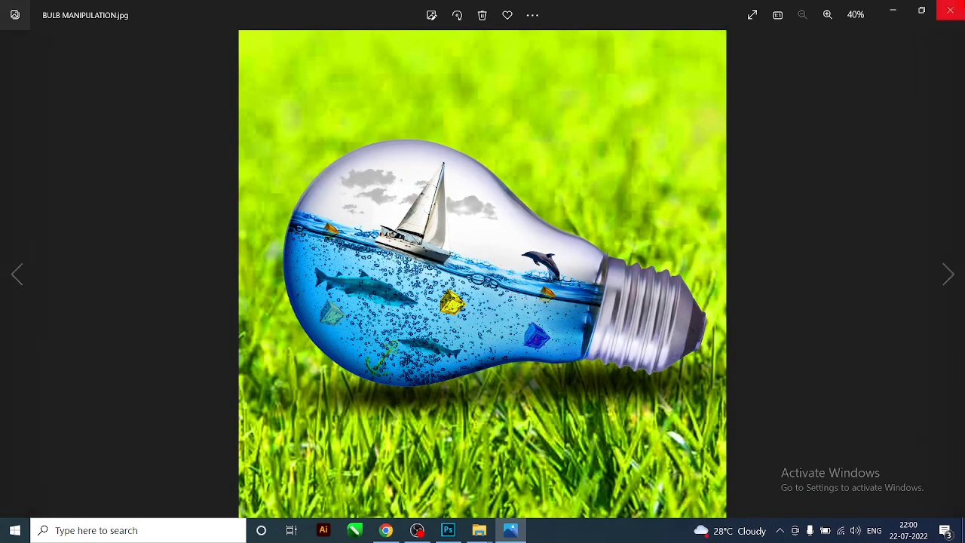
{"action": "left_click", "coordinate": [950, 11]}
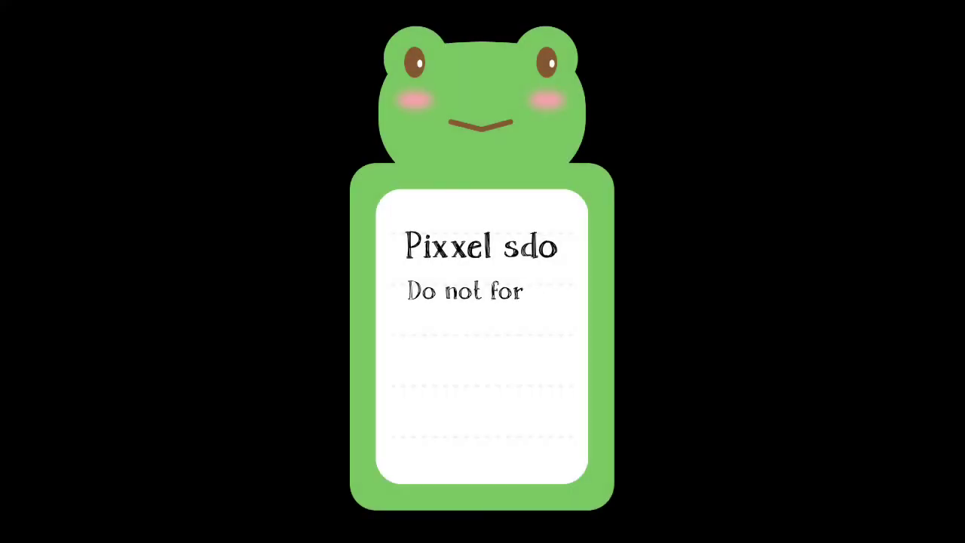